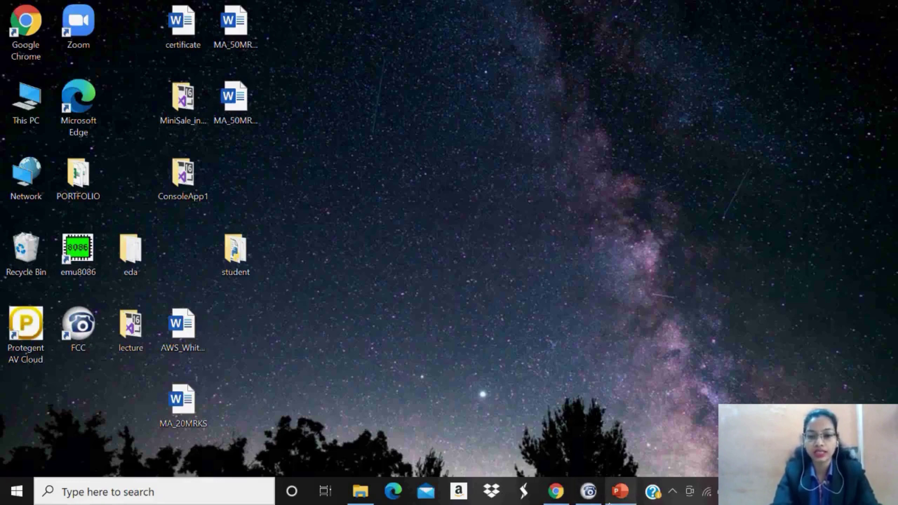
# Restore the Chrome New Tab window from the taskbar and maximize it to full screen.
pyautogui.moveTo(598, 502)
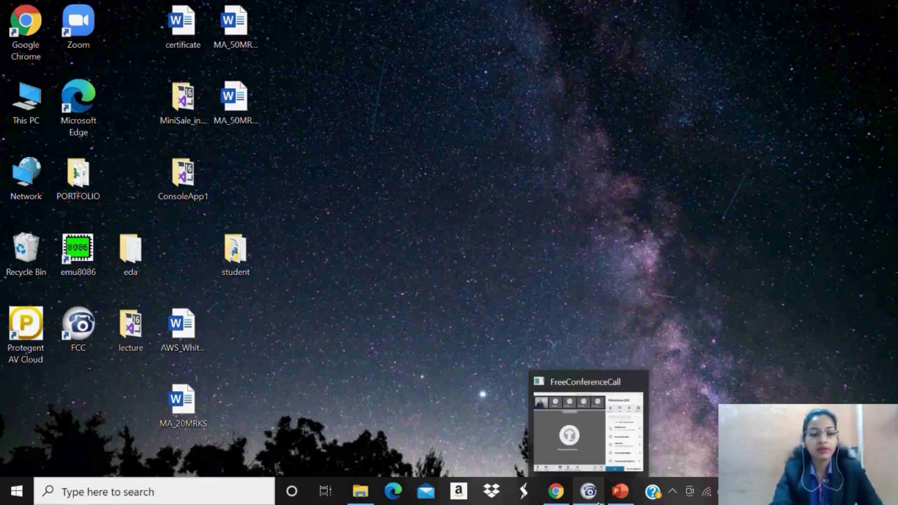
pyautogui.moveTo(552, 500)
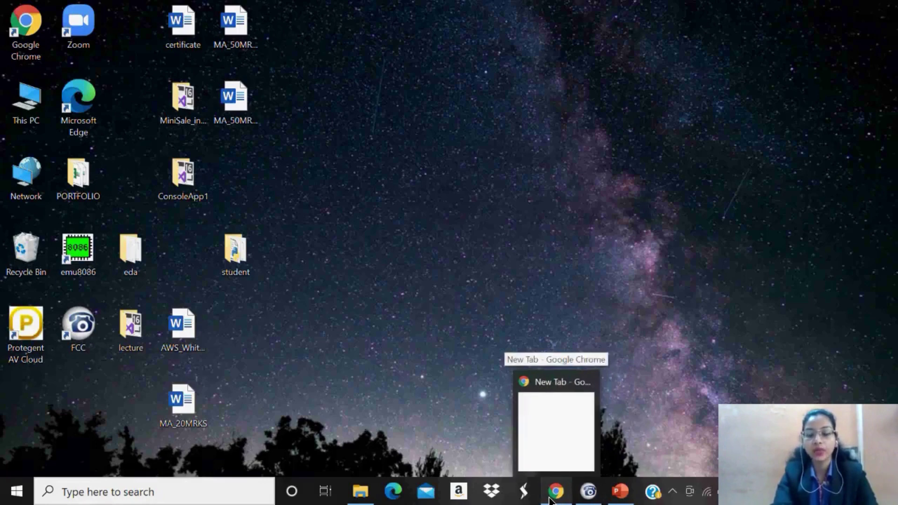
pyautogui.click(553, 495)
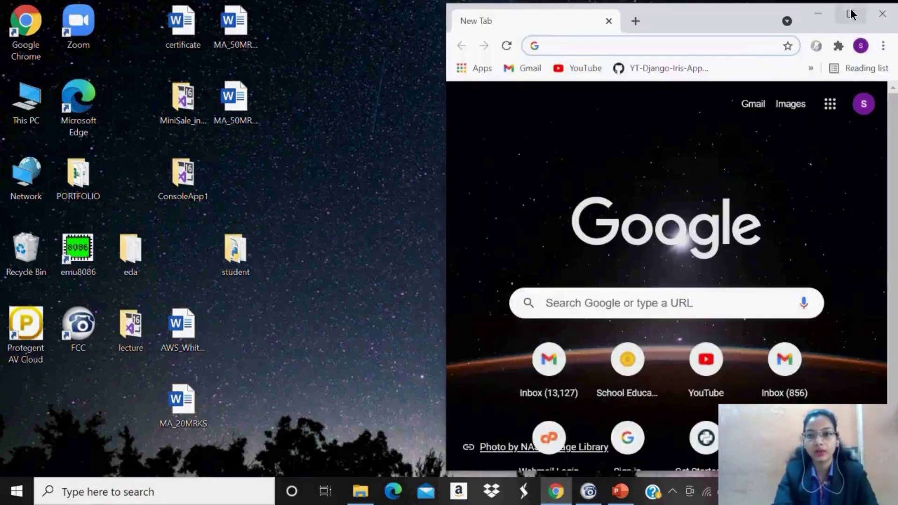
pyautogui.click(850, 14)
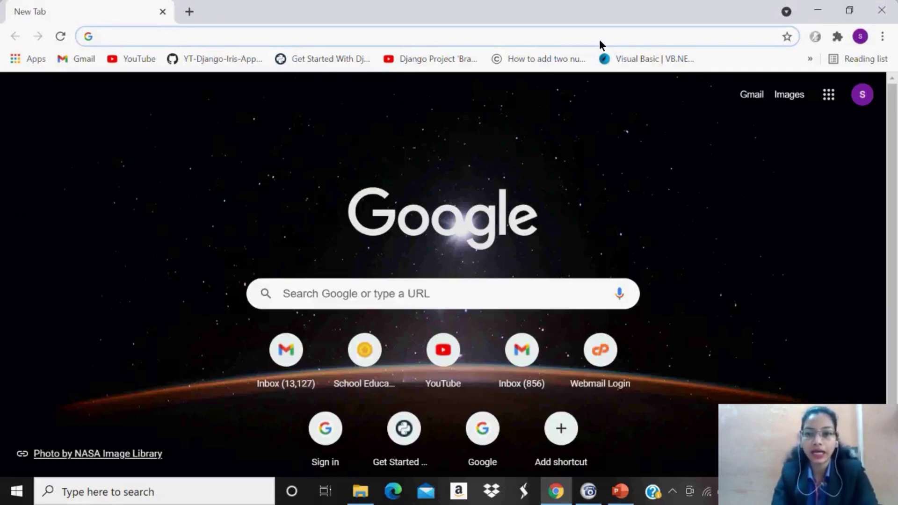
# Go to aws.amazon.com/console and log back in as root, entering the security check characters and password.
pyautogui.write('aw')
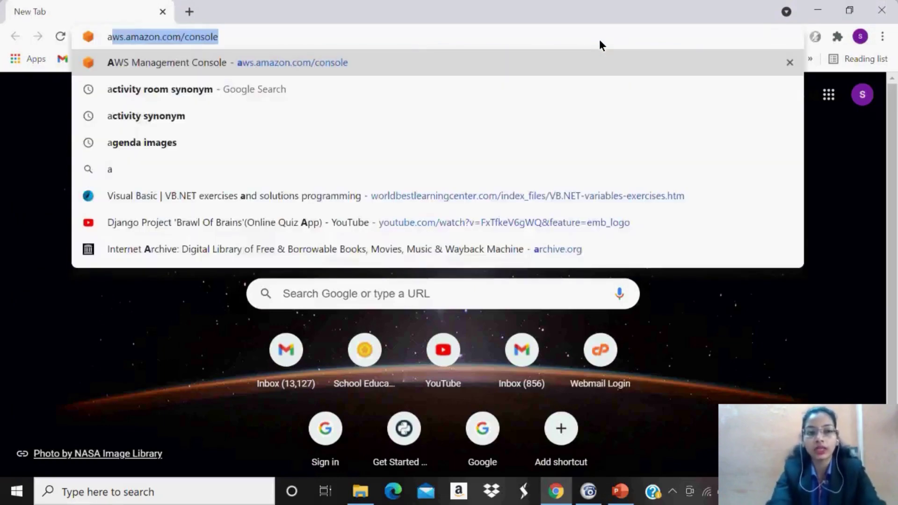
pyautogui.write('s')
pyautogui.press('Return')
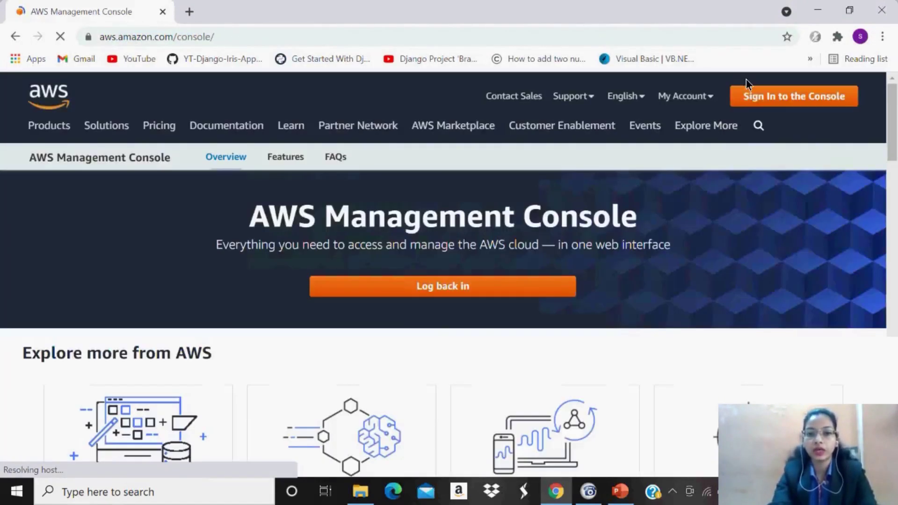
pyautogui.click(499, 294)
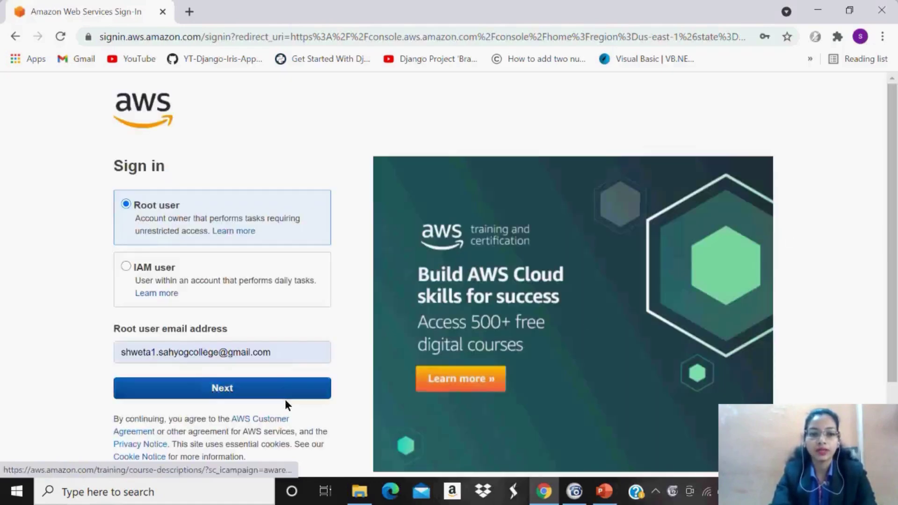
pyautogui.click(256, 386)
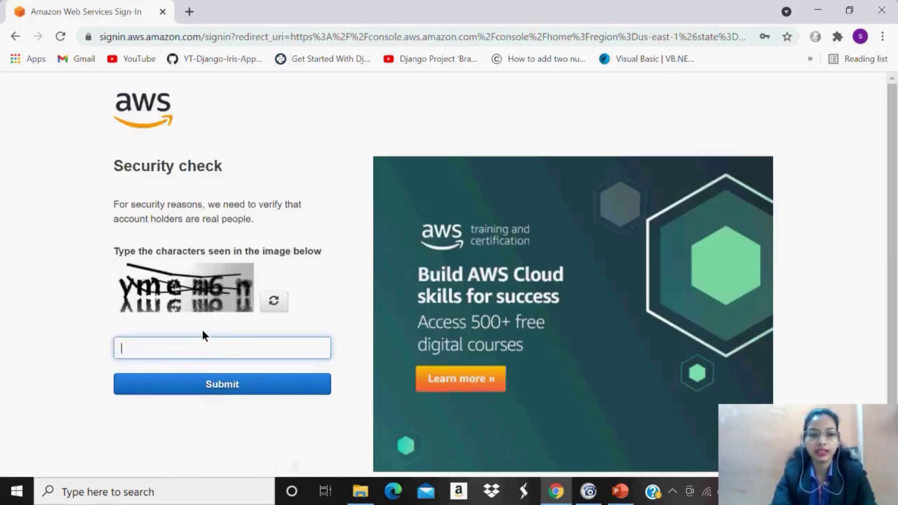
pyautogui.write('y')
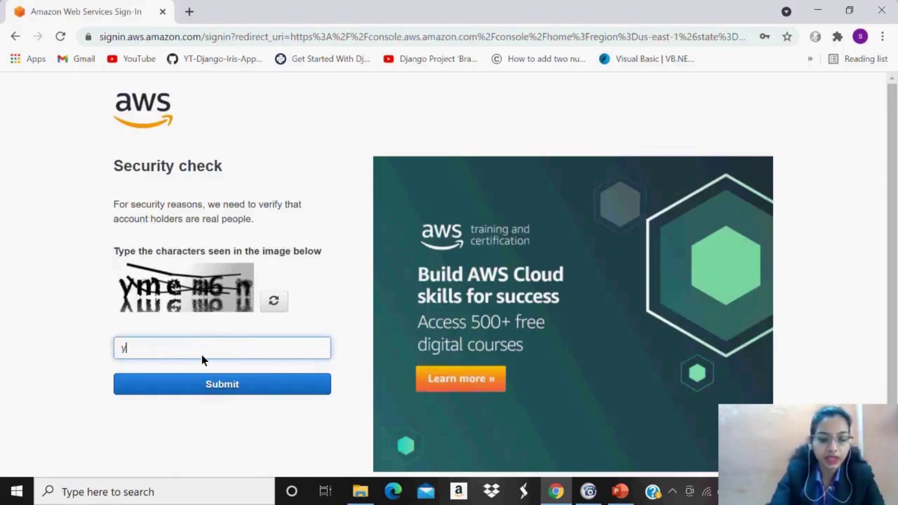
pyautogui.write('m')
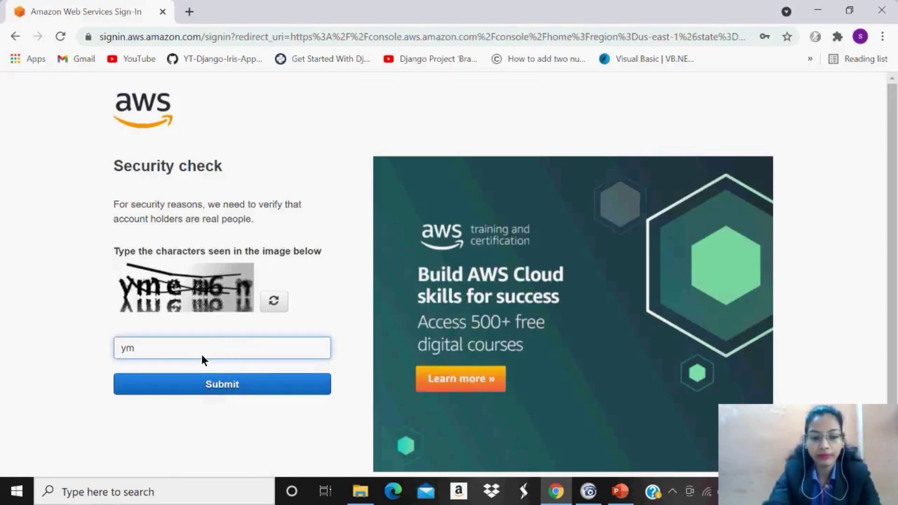
pyautogui.write('em')
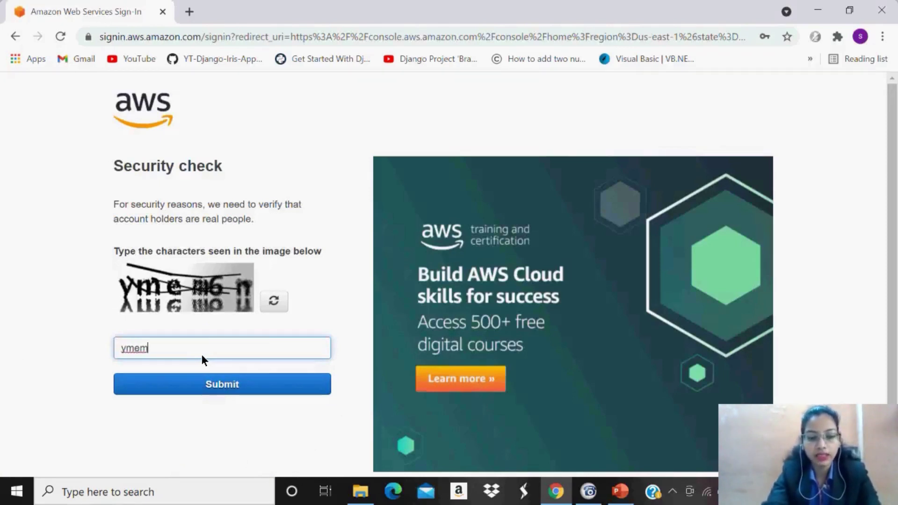
pyautogui.write('6n')
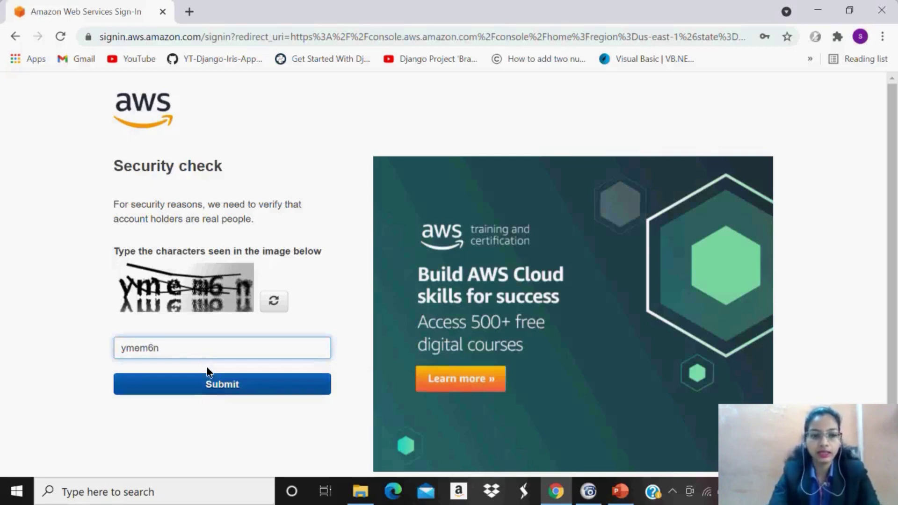
pyautogui.click(224, 391)
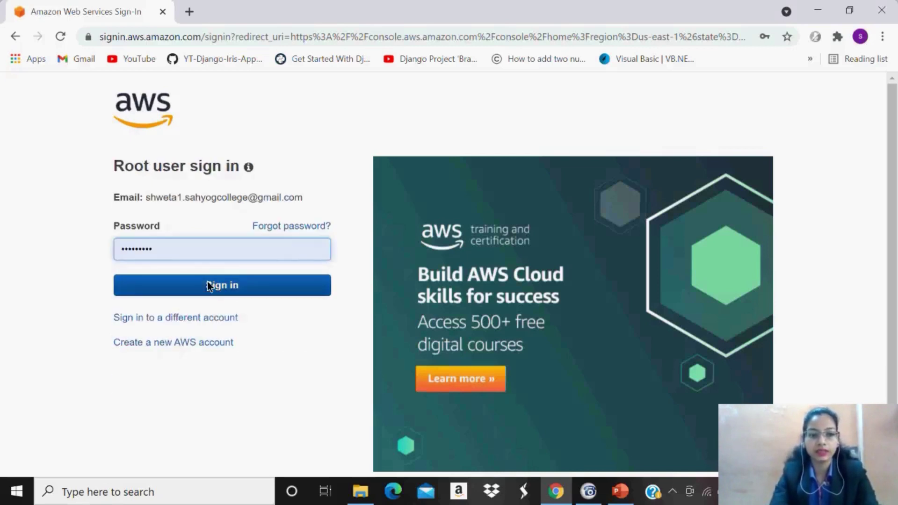
pyautogui.click(223, 286)
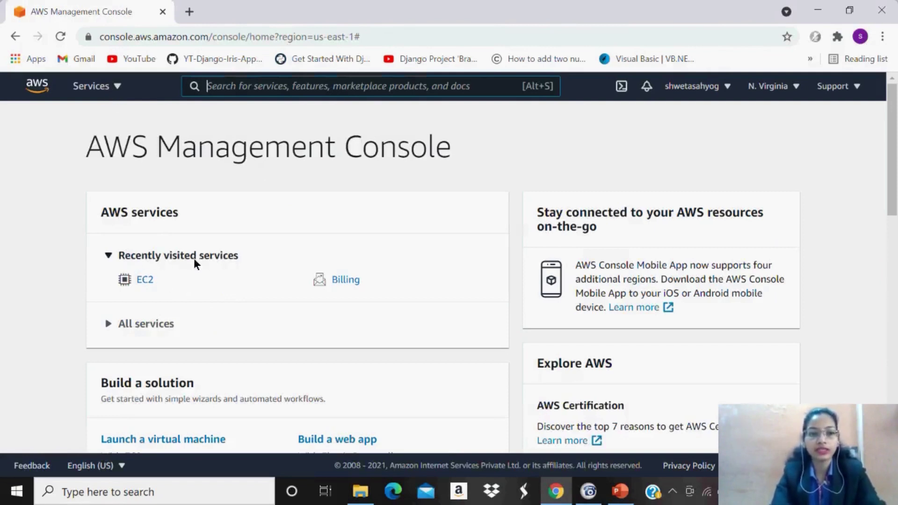
# Open EC2 and list its instances: stopped windows1, linux1 and one unnamed t2.micro.
pyautogui.click(148, 278)
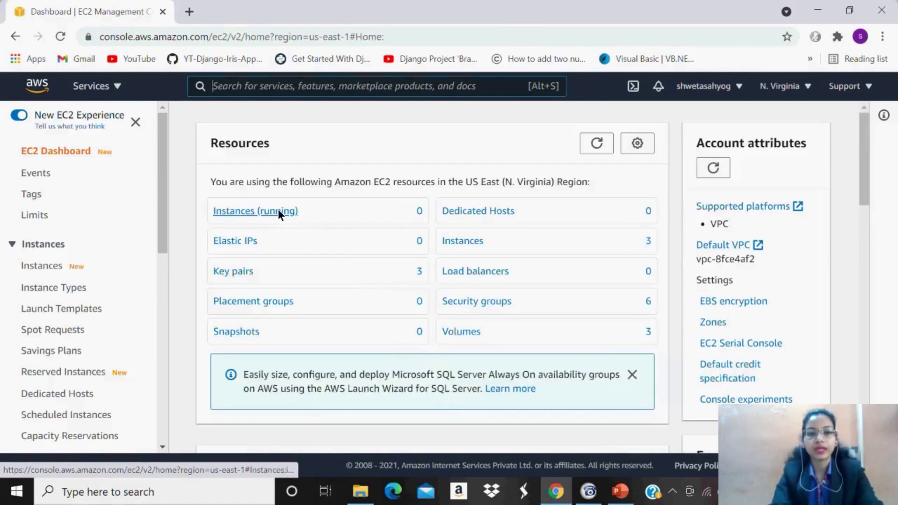
pyautogui.click(53, 267)
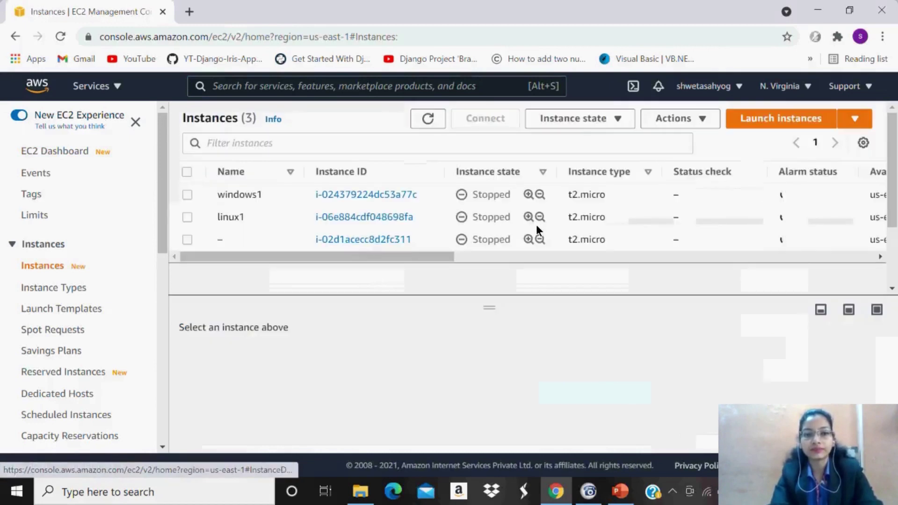
pyautogui.click(837, 256)
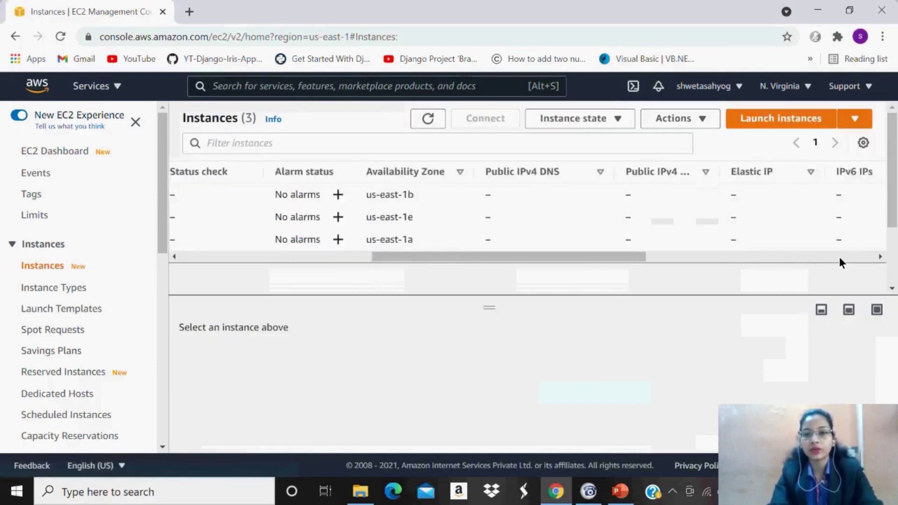
pyautogui.moveTo(691, 259); pyautogui.dragTo(441, 274)
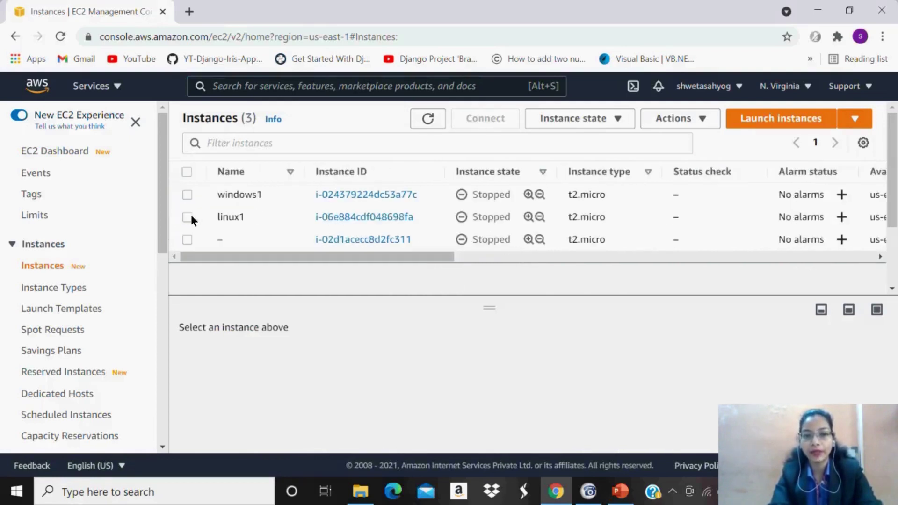
# Launch a new instance using the Ubuntu Server 20.04 LTS (HVM), SSD Volume Type image.
pyautogui.click(772, 117)
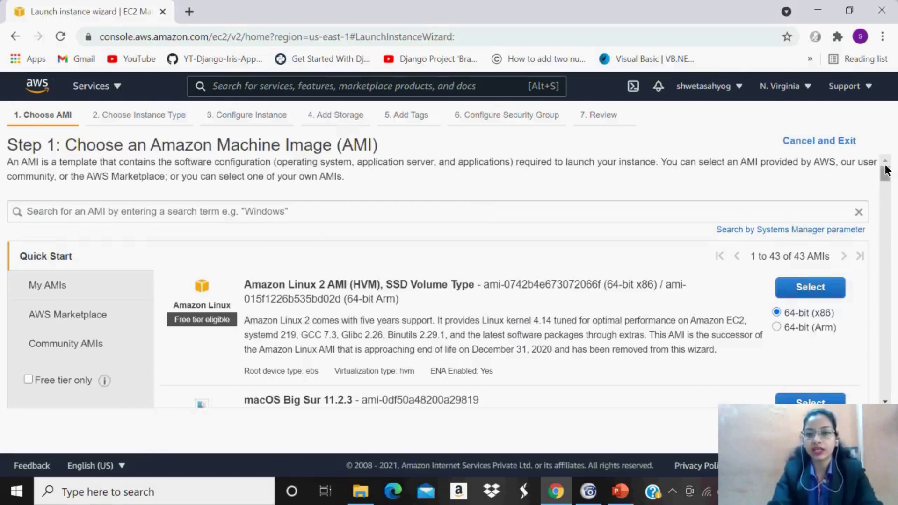
pyautogui.moveTo(886, 171); pyautogui.dragTo(895, 211)
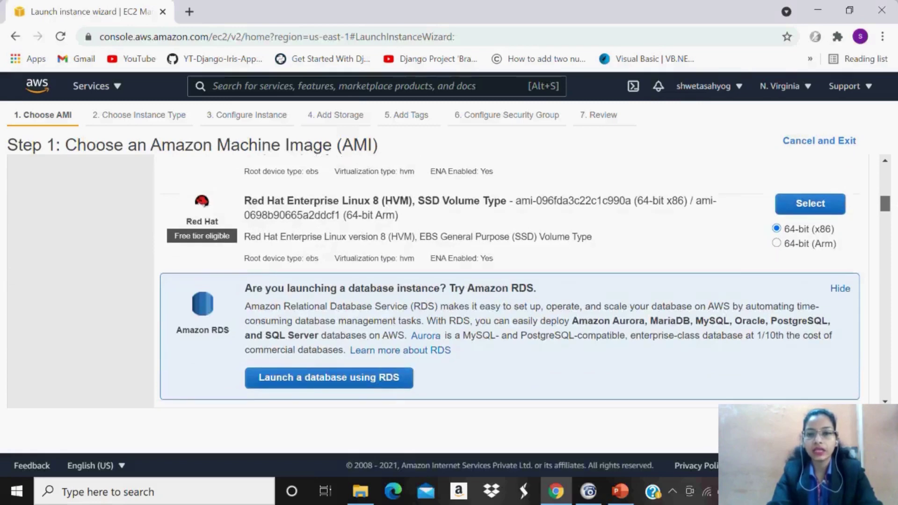
pyautogui.scroll(-6, 522, 248)
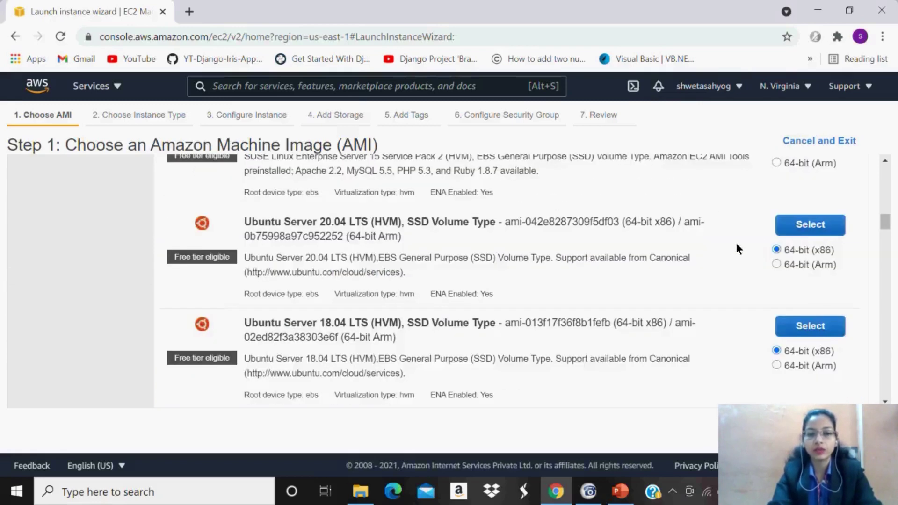
pyautogui.click(804, 224)
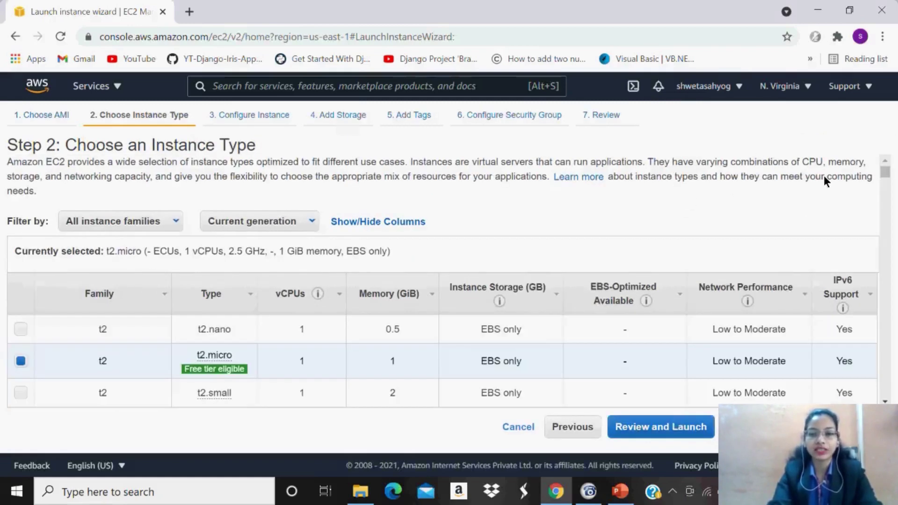
# Keep t2.micro, put the instance in subnet-4a14a87b (us-east-1e), and continue to storage.
pyautogui.moveTo(887, 174); pyautogui.dragTo(888, 177)
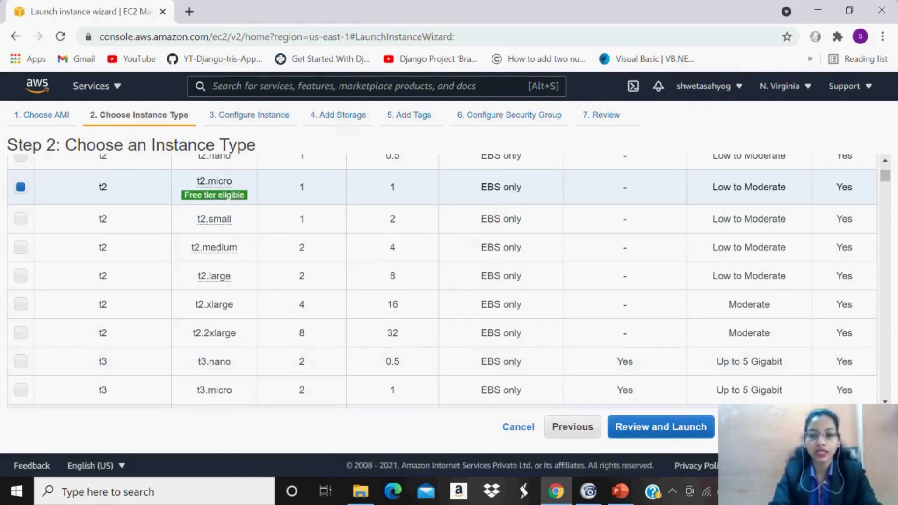
pyautogui.click(804, 426)
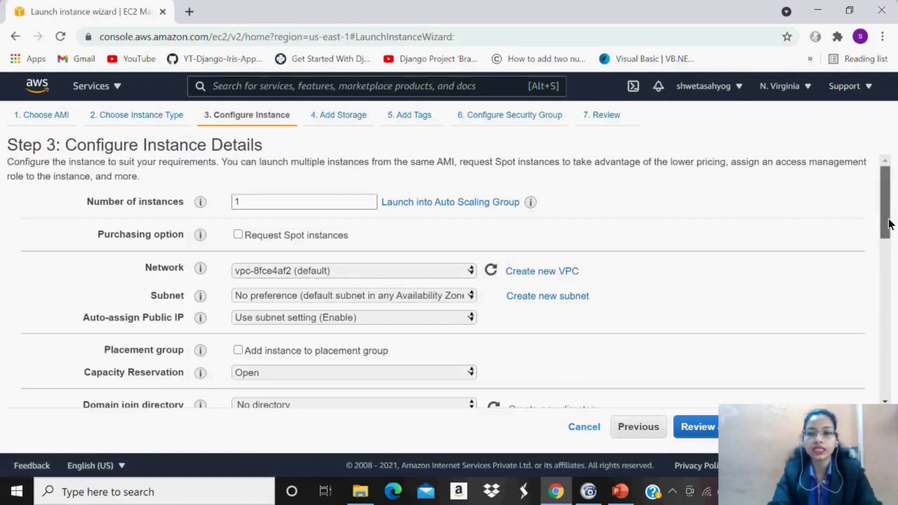
pyautogui.scroll(-1, 889, 231)
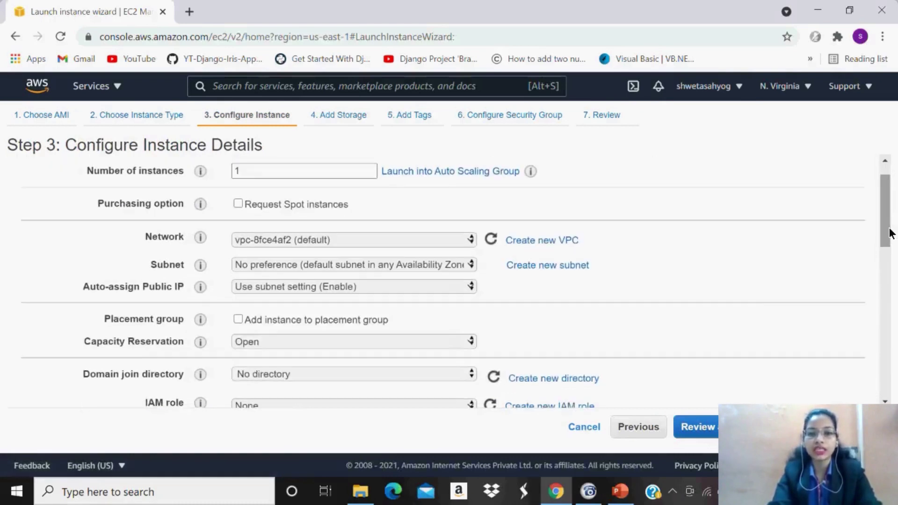
pyautogui.click(472, 266)
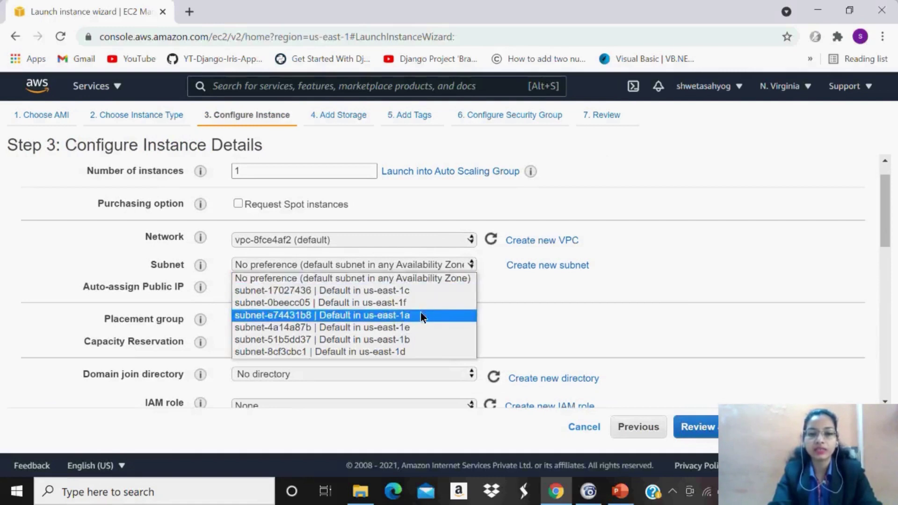
pyautogui.click(414, 326)
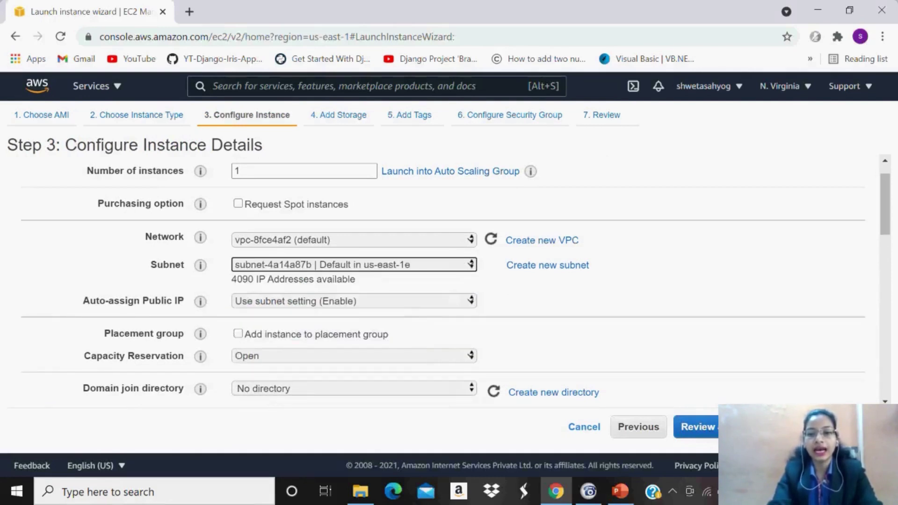
pyautogui.click(818, 427)
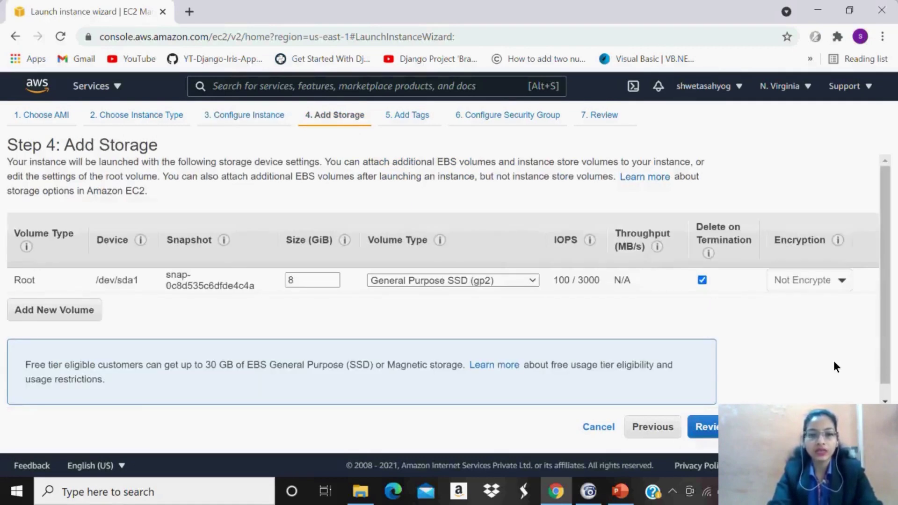
# Accept the default 8 GiB storage and no tags, advancing to security group setup.
pyautogui.moveTo(883, 361); pyautogui.dragTo(887, 388)
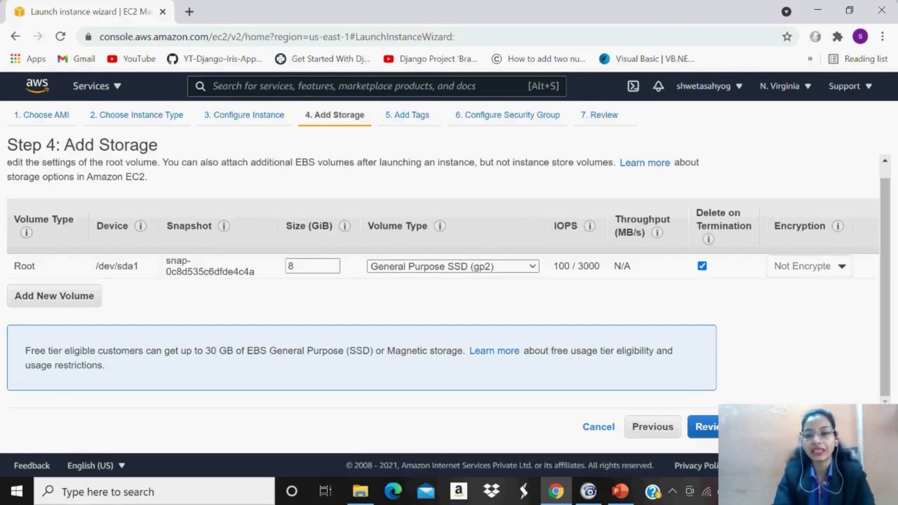
pyautogui.click(839, 427)
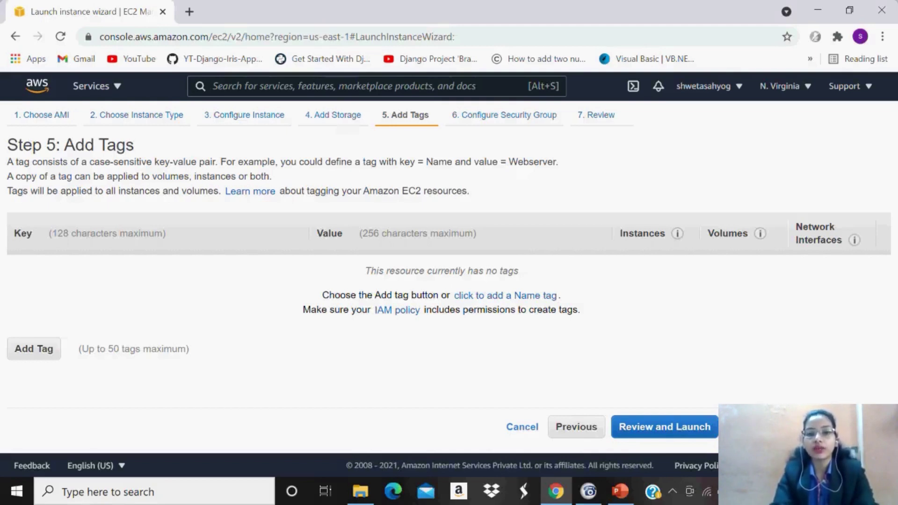
pyautogui.click(791, 427)
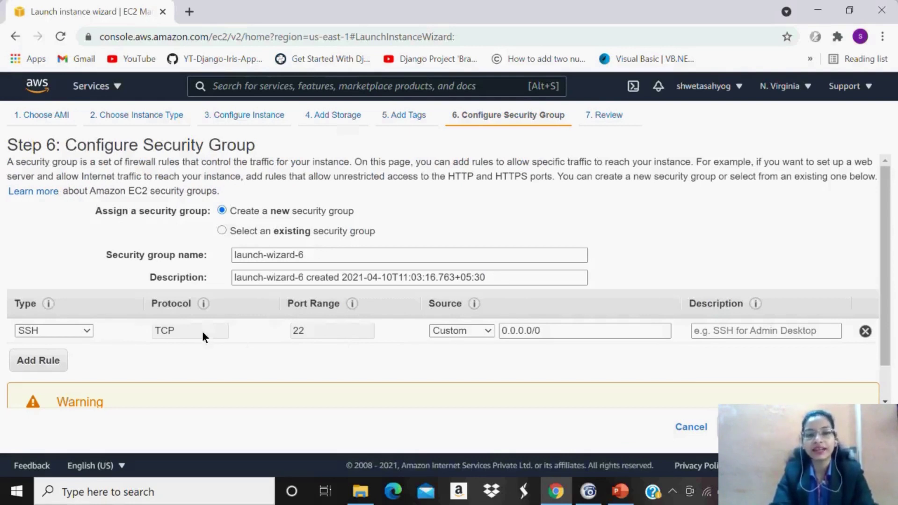
# Add two more security group rules, one for HTTP and one for HTTPS.
pyautogui.click(57, 358)
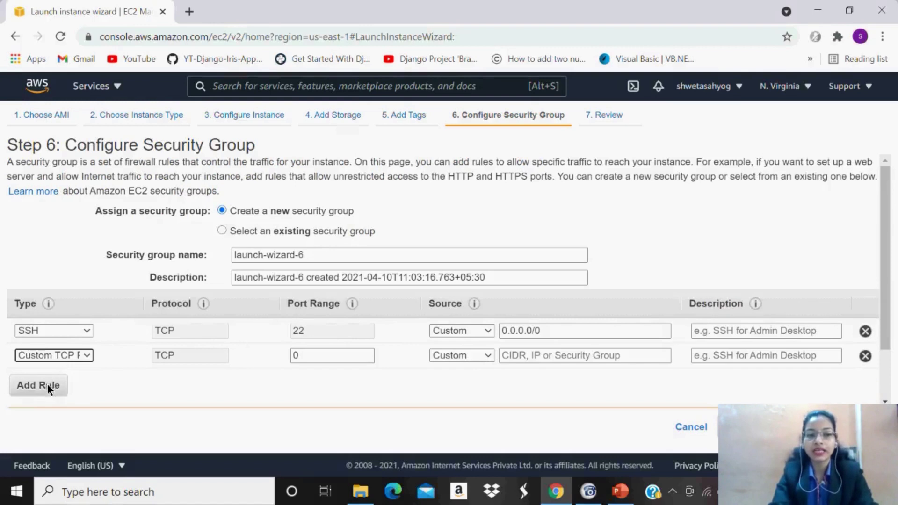
pyautogui.click(49, 388)
pyautogui.click(87, 356)
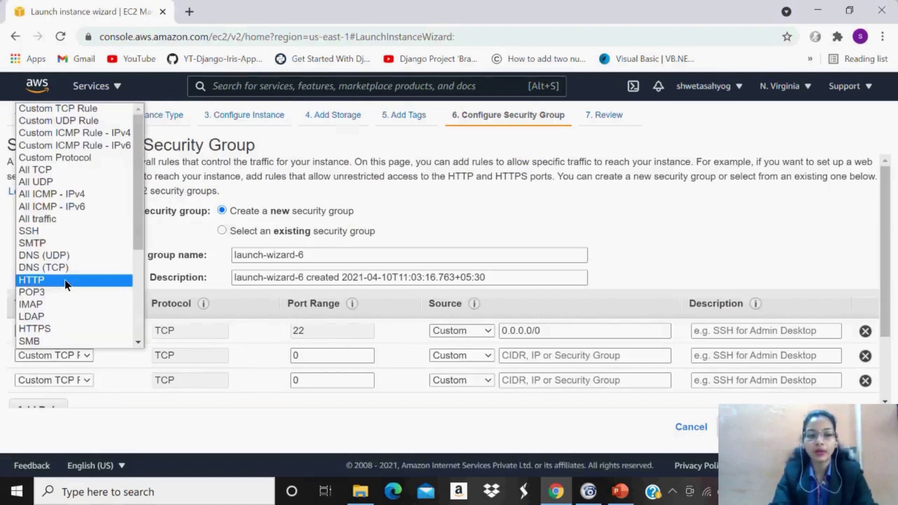
pyautogui.click(41, 281)
pyautogui.click(74, 378)
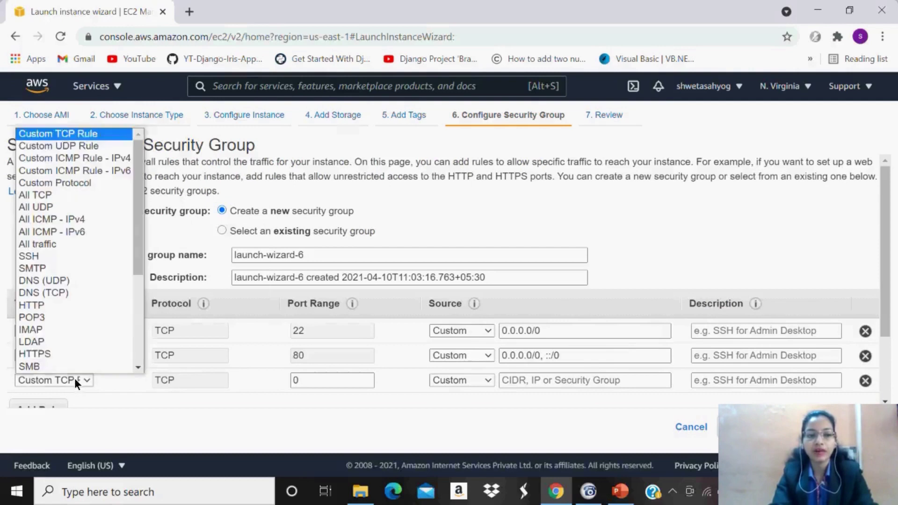
pyautogui.click(46, 354)
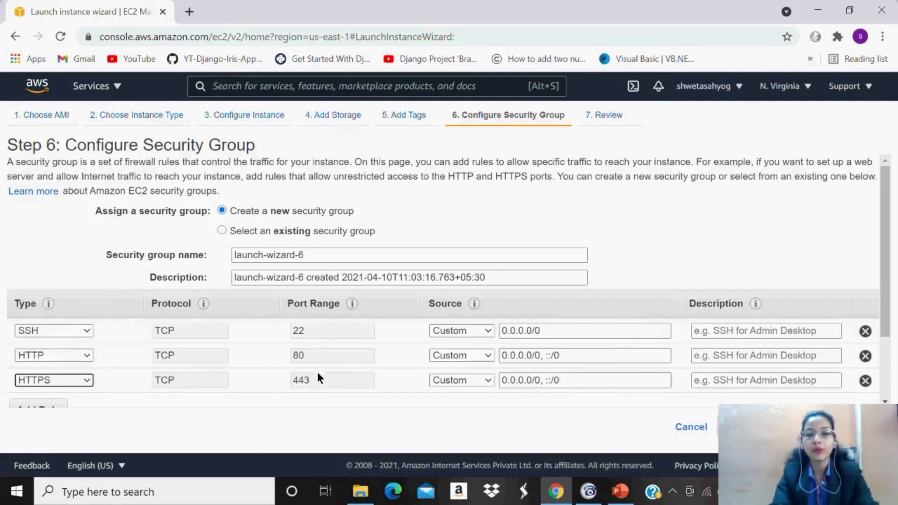
# Set the source of the SSH, HTTP and HTTPS rules to Anywhere.
pyautogui.click(467, 328)
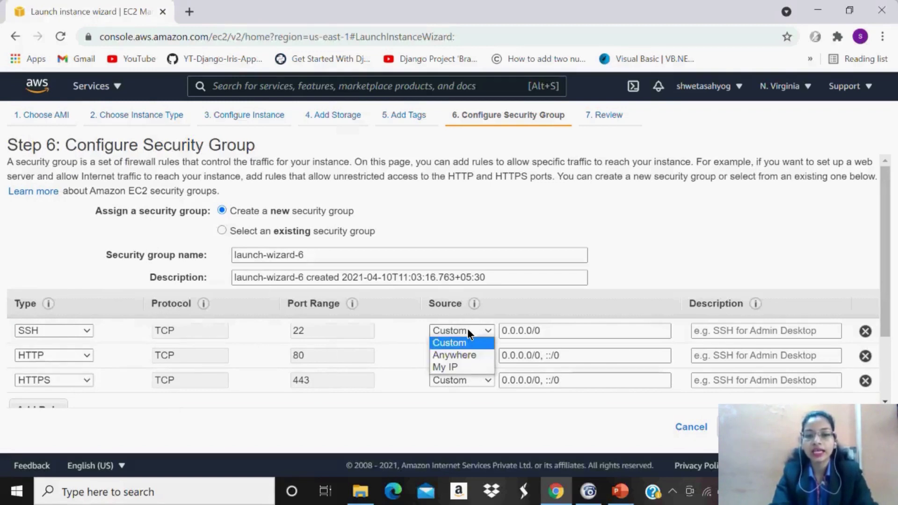
pyautogui.click(469, 355)
pyautogui.click(468, 355)
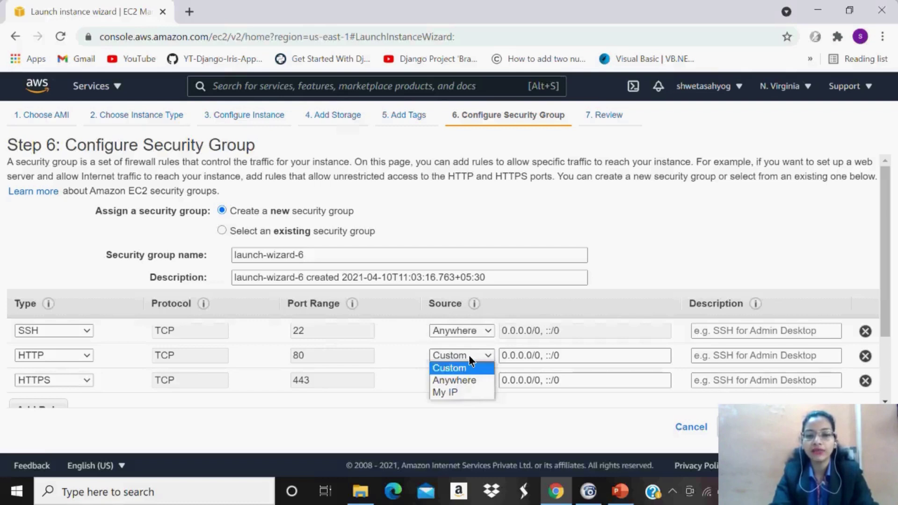
pyautogui.click(468, 391)
pyautogui.click(466, 351)
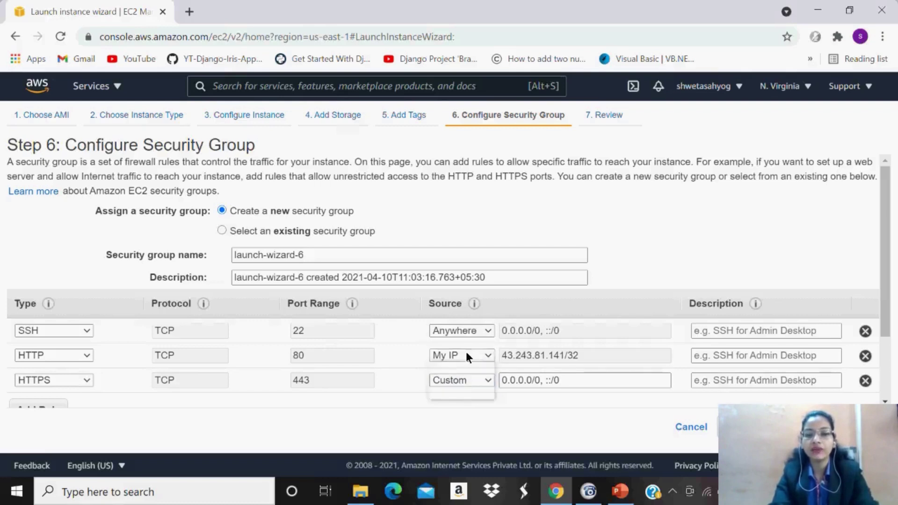
pyautogui.click(462, 380)
pyautogui.click(462, 381)
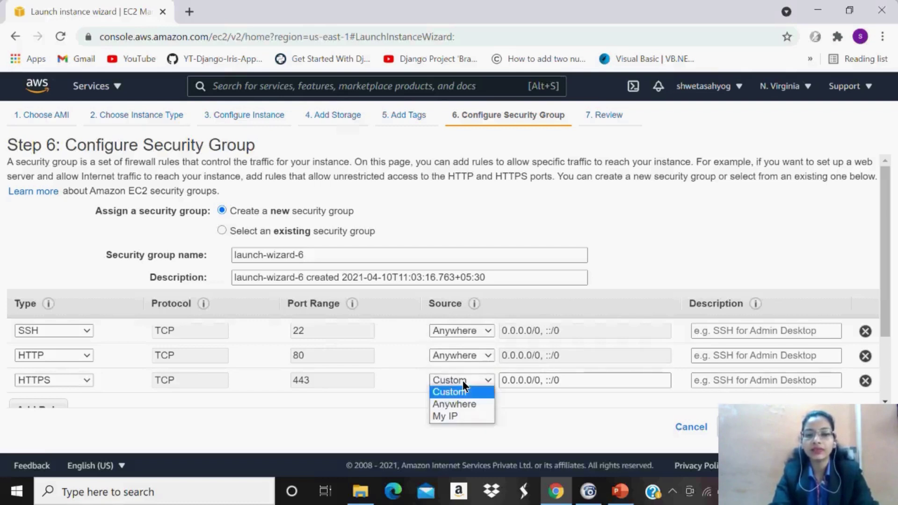
pyautogui.click(462, 405)
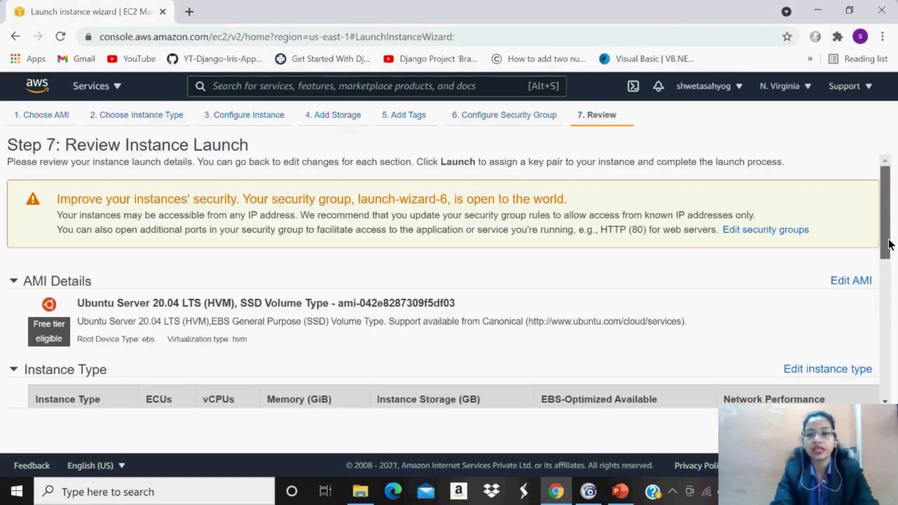
# Review the launch details down to launch-wizard-6's SSH, HTTP and HTTPS rules, then proceed to launch.
pyautogui.scroll(-1, 888, 244)
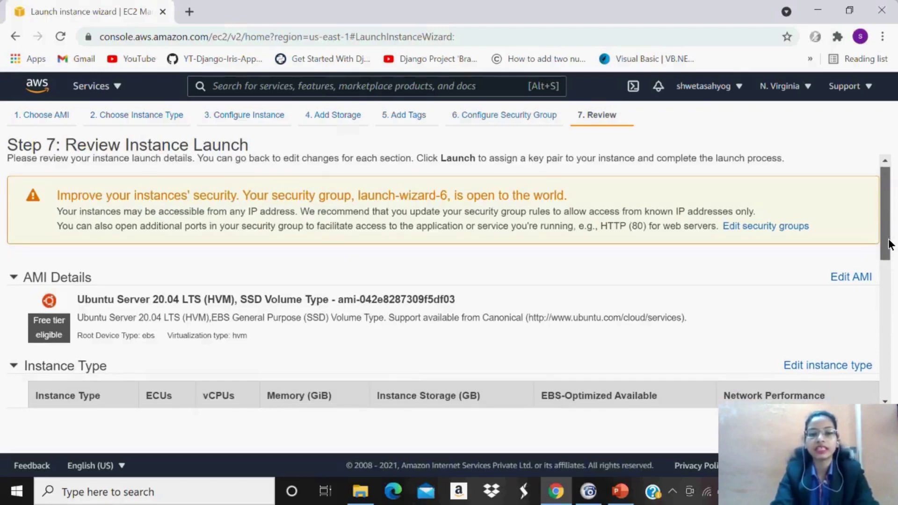
pyautogui.scroll(-2, 888, 245)
pyautogui.scroll(-4, 891, 264)
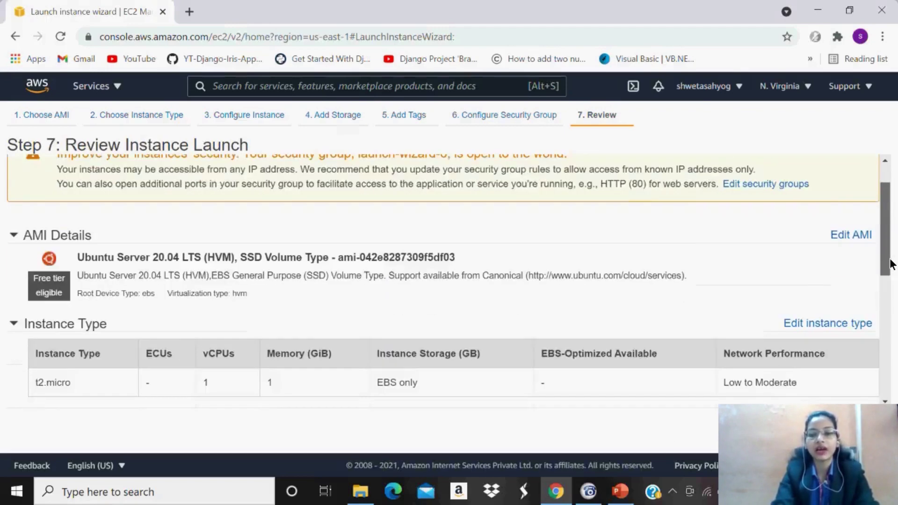
pyautogui.scroll(-1, 892, 280)
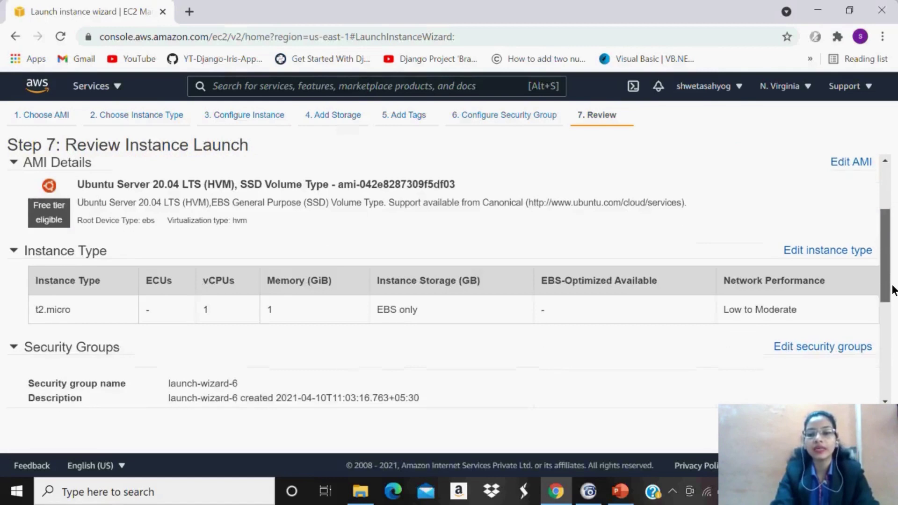
pyautogui.scroll(-4, 892, 290)
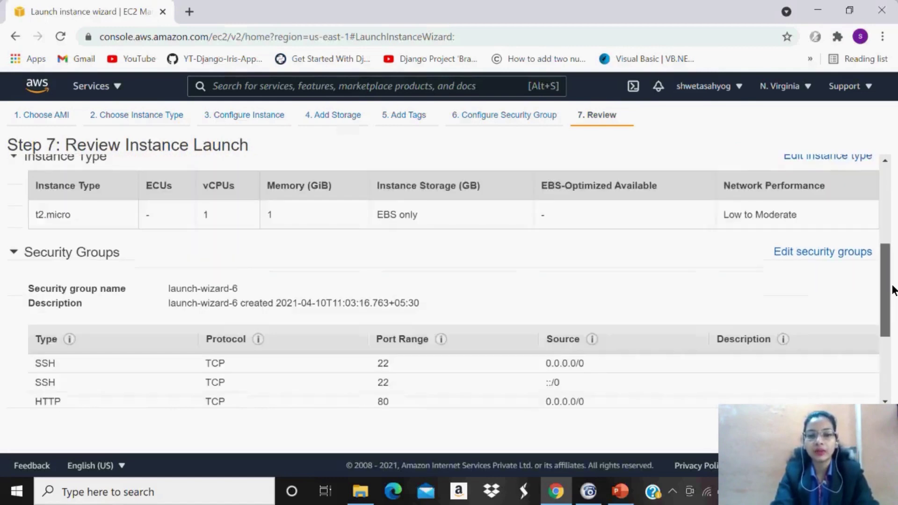
pyautogui.scroll(-6, 892, 290)
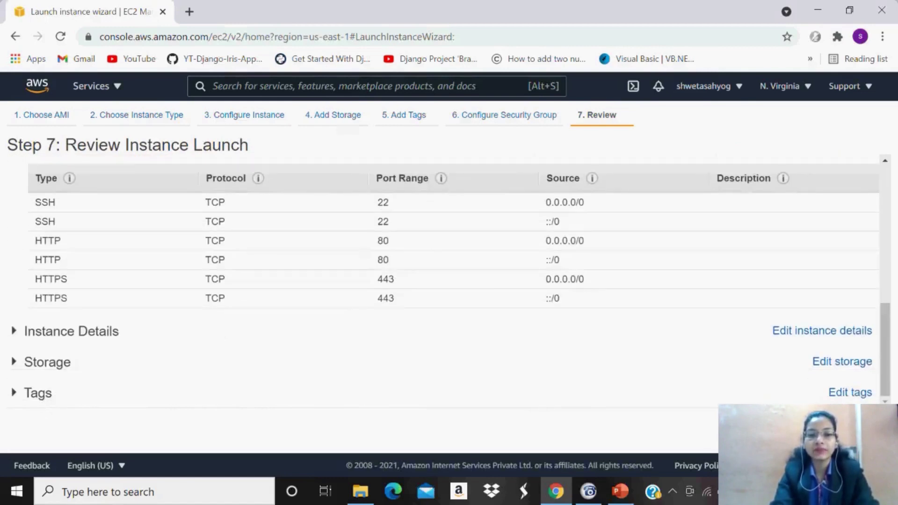
pyautogui.click(865, 437)
# Launch with existing key pair linux2, acknowledging access to linux2.pem.
pyautogui.click(420, 296)
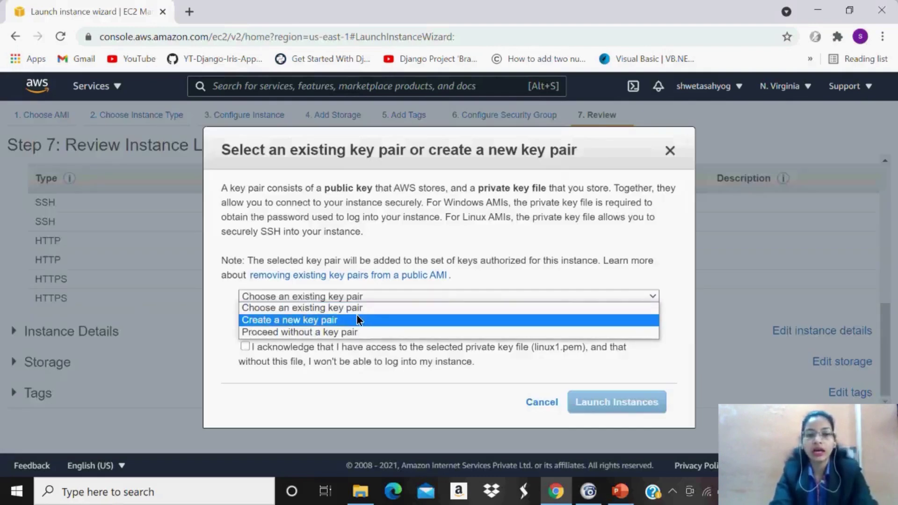
pyautogui.click(334, 307)
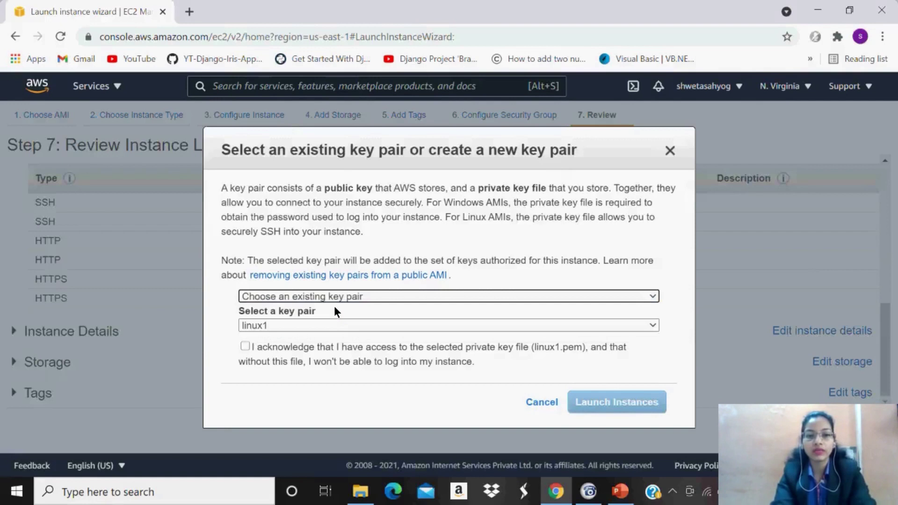
pyautogui.click(325, 330)
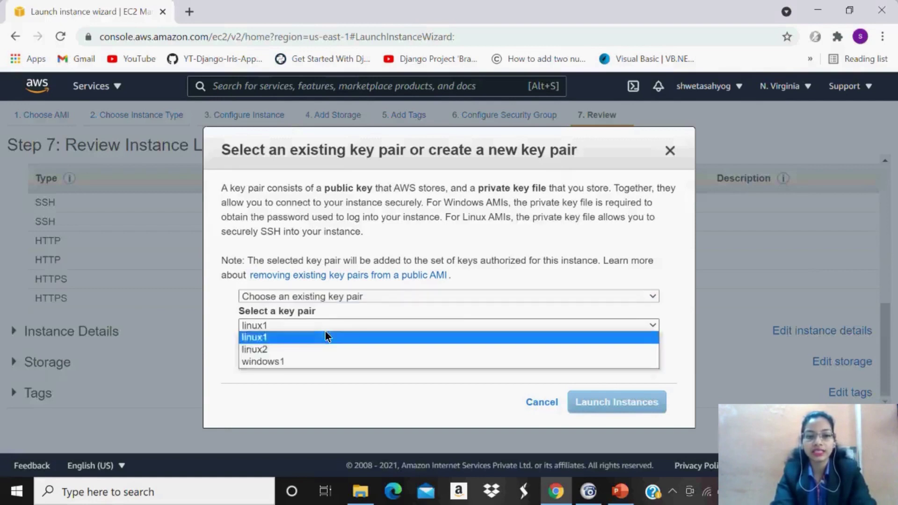
pyautogui.click(268, 350)
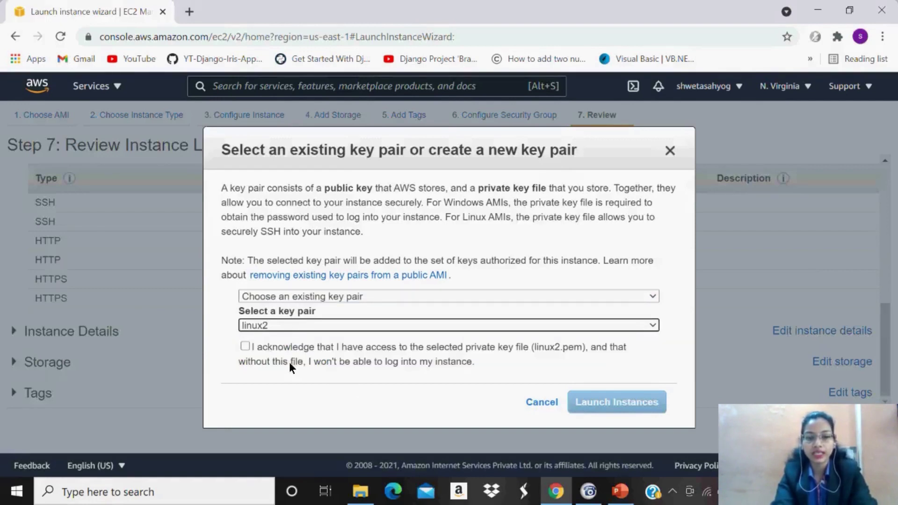
pyautogui.click(245, 346)
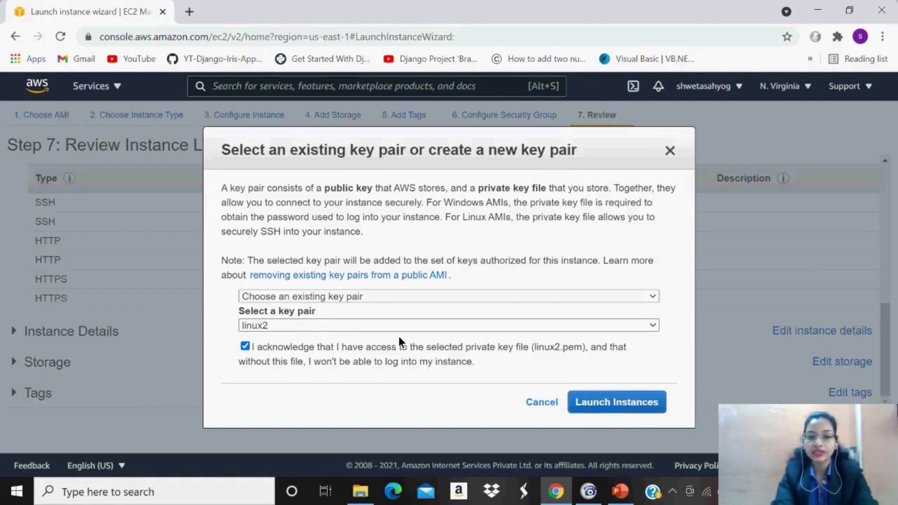
pyautogui.click(603, 404)
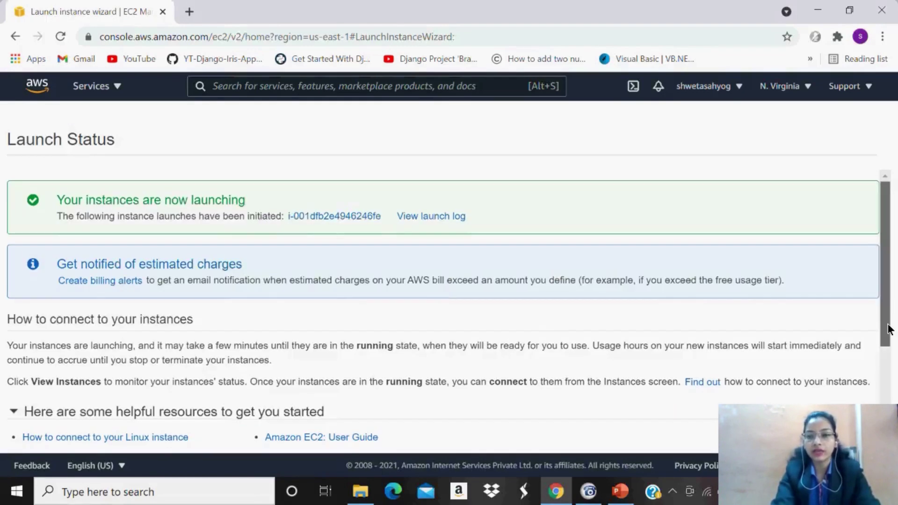
# Read through the Launch Status page, then go to View Instances to see the pending instance.
pyautogui.scroll(-1, 894, 370)
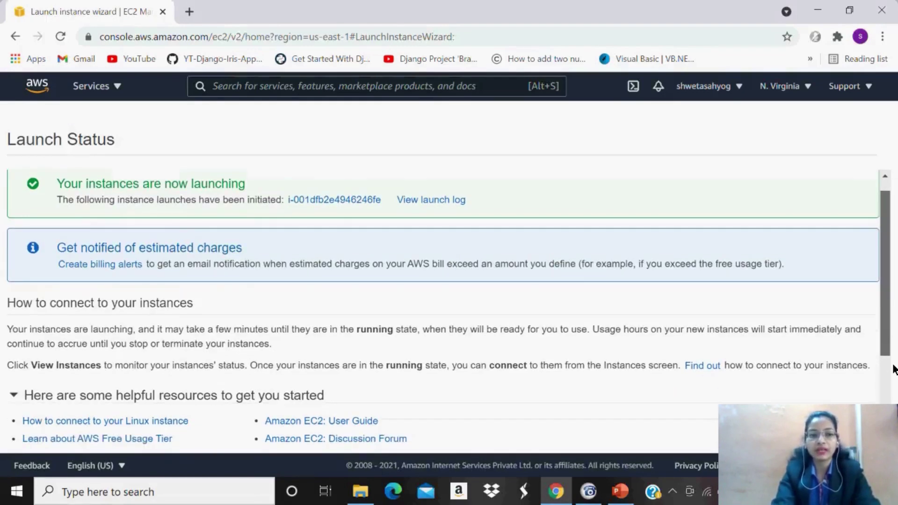
pyautogui.scroll(-1, 893, 369)
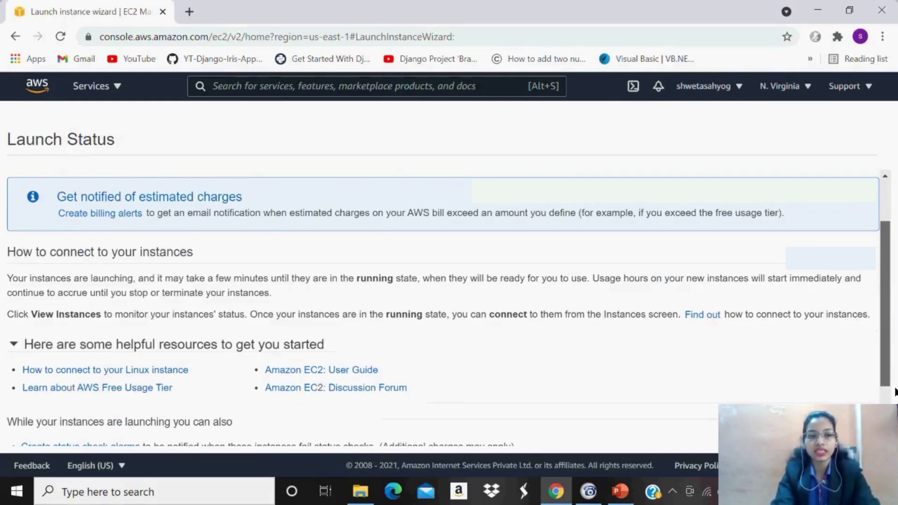
pyautogui.scroll(-1, 894, 392)
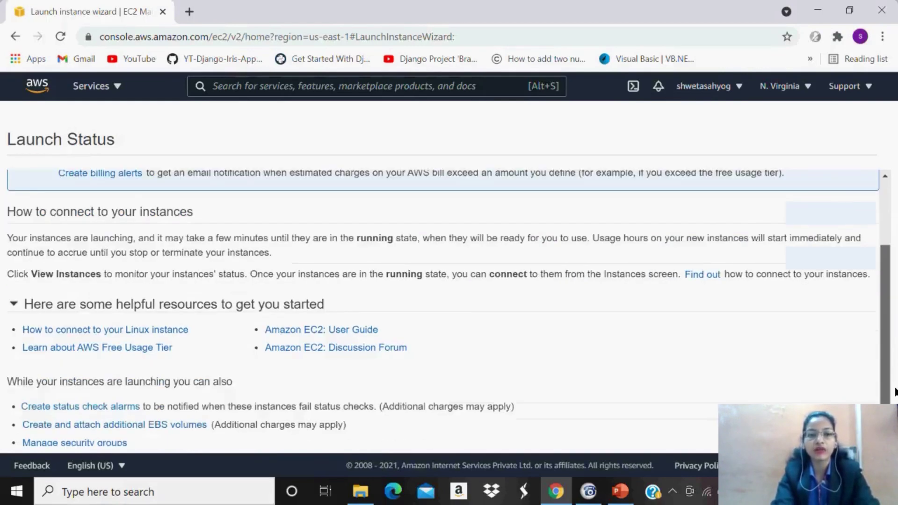
pyautogui.scroll(-1, 894, 396)
pyautogui.scroll(-1, 892, 400)
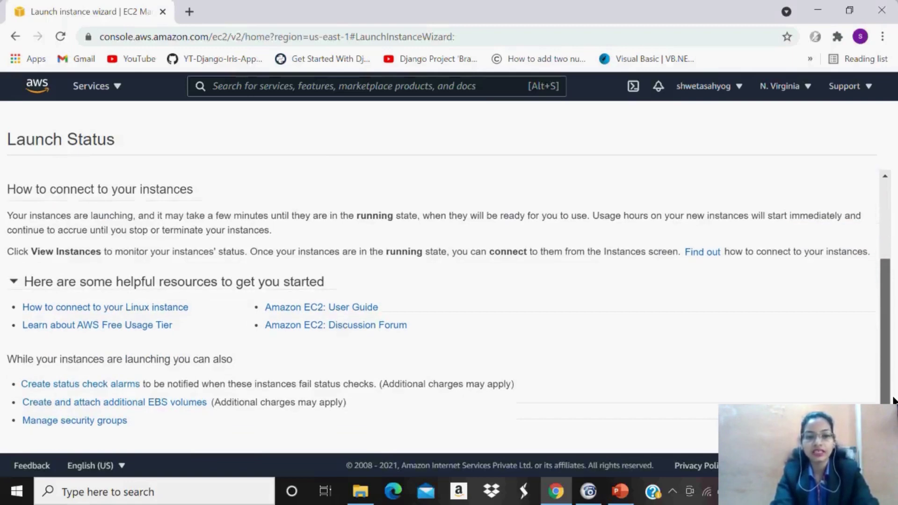
pyautogui.scroll(4, 891, 321)
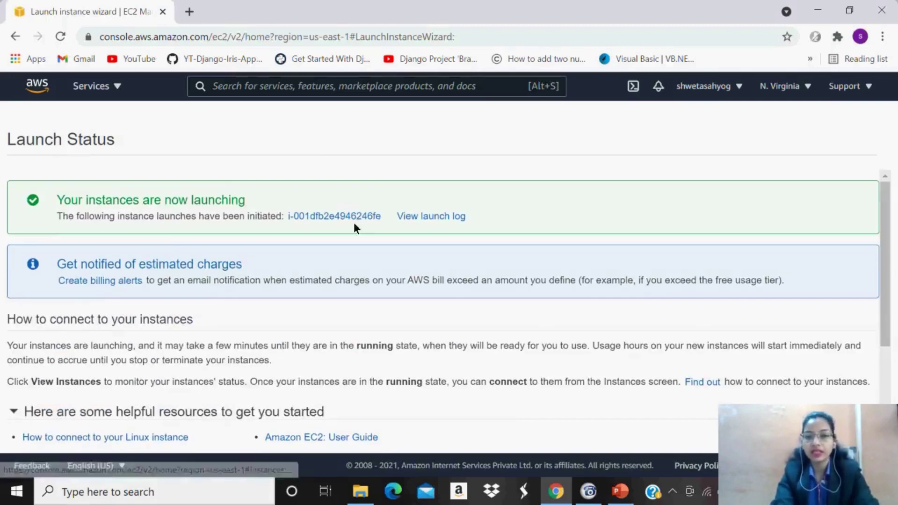
pyautogui.scroll(-1, 887, 302)
pyautogui.scroll(-1, 888, 310)
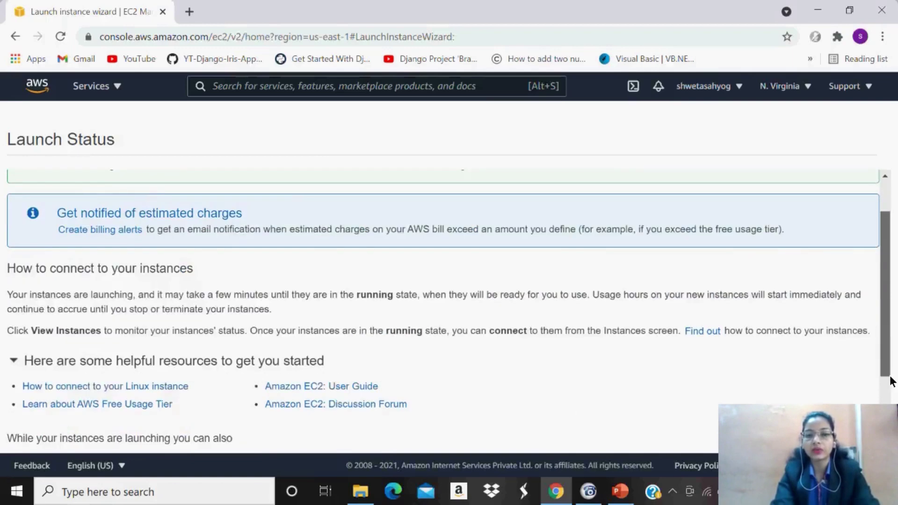
pyautogui.scroll(-2, 890, 381)
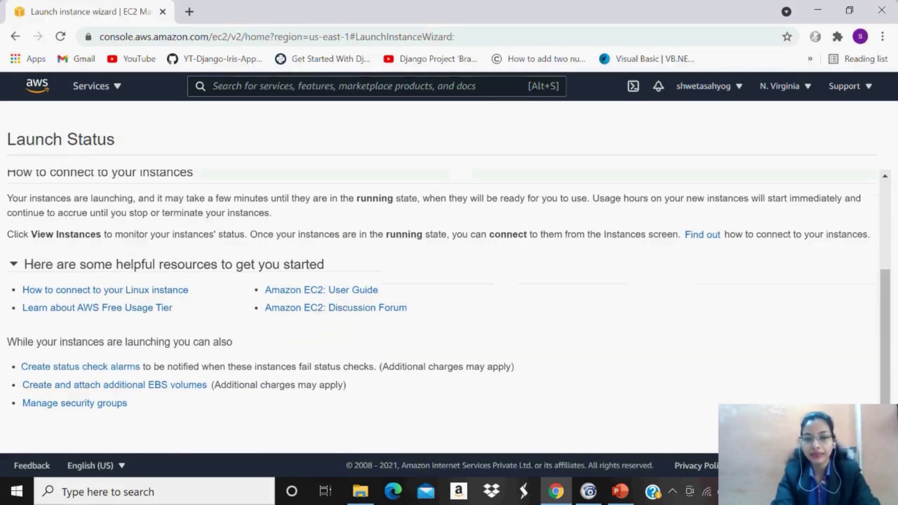
pyautogui.click(855, 435)
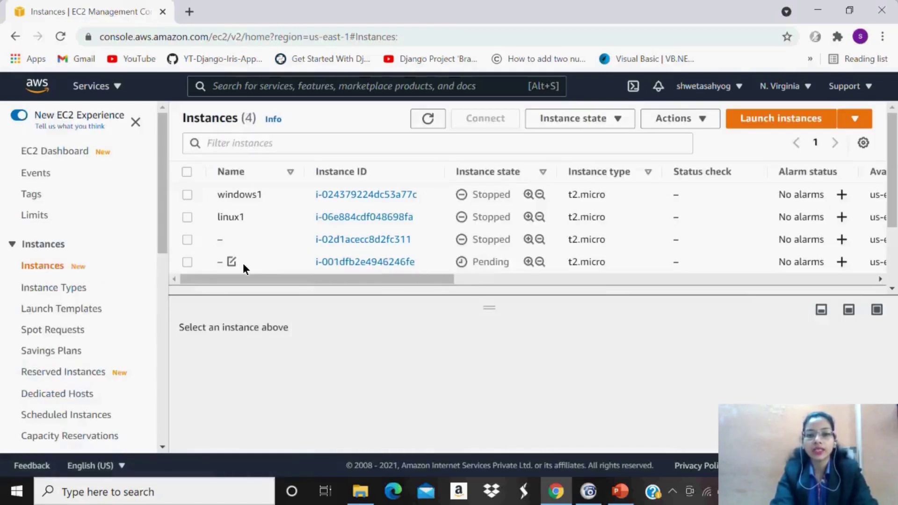
# Rename the new unnamed instance to linux2 in its Name cell and save.
pyautogui.click(231, 261)
pyautogui.write('li')
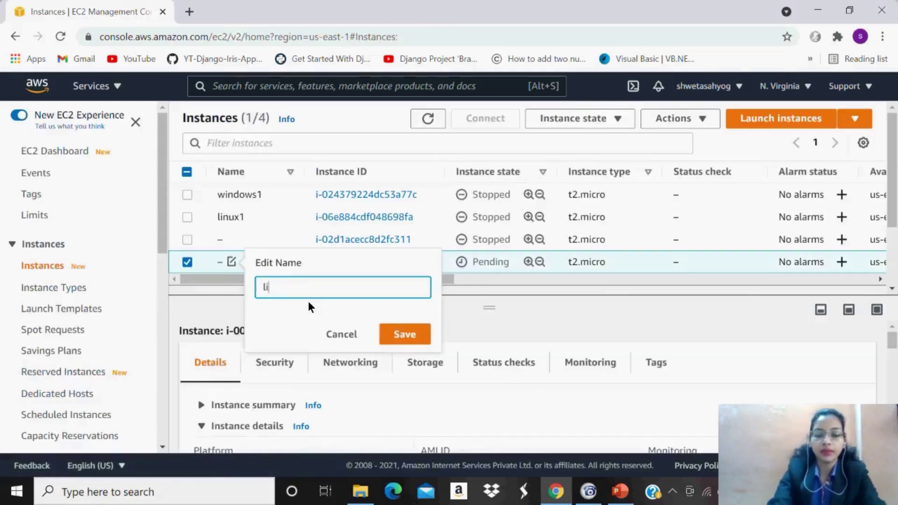
pyautogui.write('nux2')
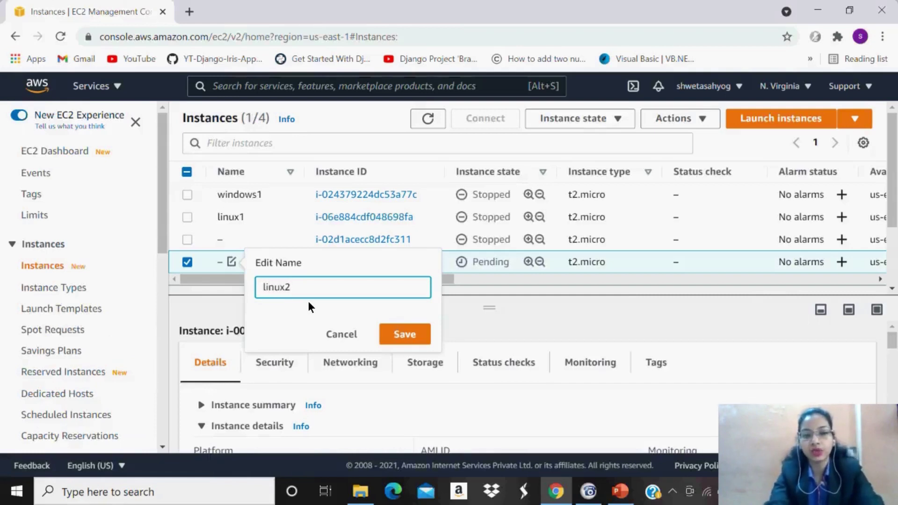
pyautogui.click(405, 332)
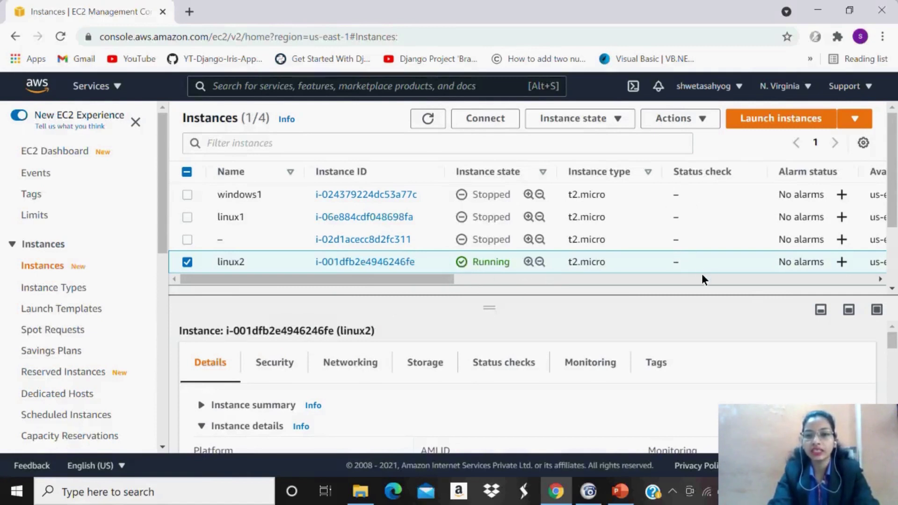
# Refresh the Instances list until linux2 shows Running with status checks initializing.
pyautogui.click(430, 120)
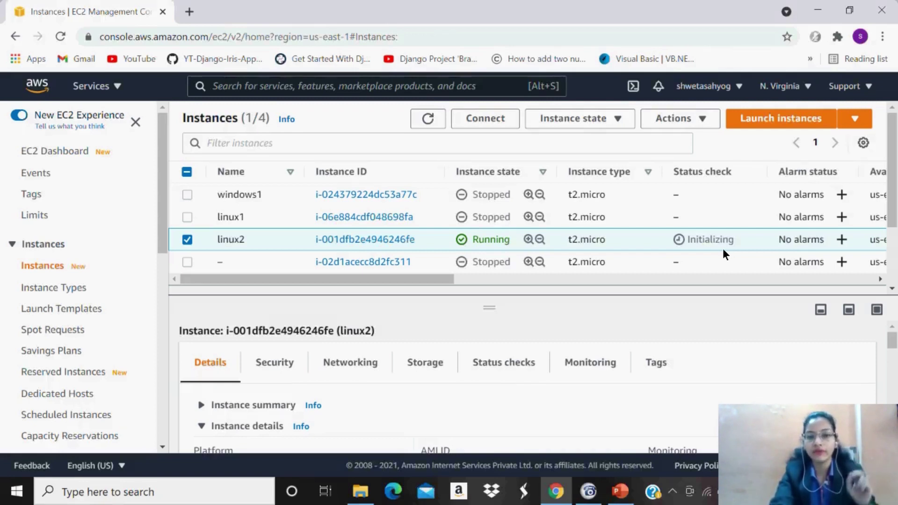
pyautogui.click(427, 119)
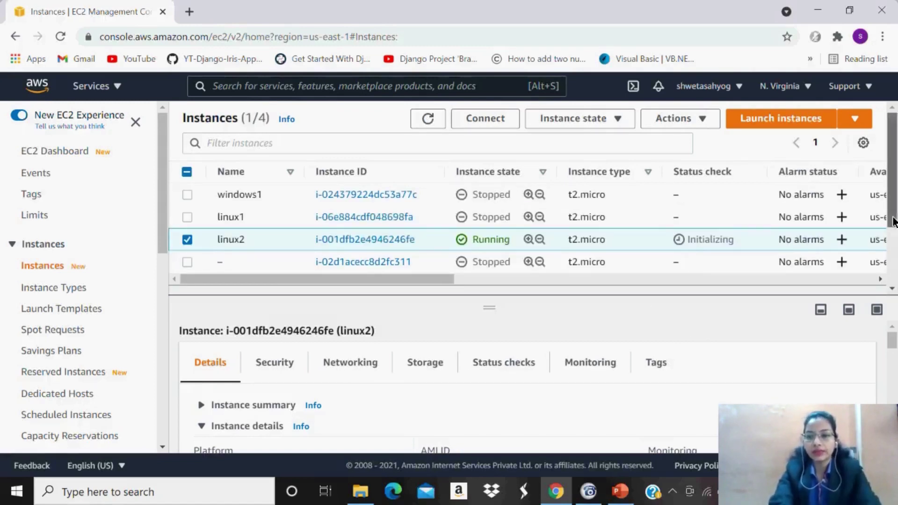
pyautogui.moveTo(894, 222)
pyautogui.mouseDown()
pyautogui.moveTo(894, 261)
pyautogui.moveTo(891, 220)
pyautogui.mouseUp()
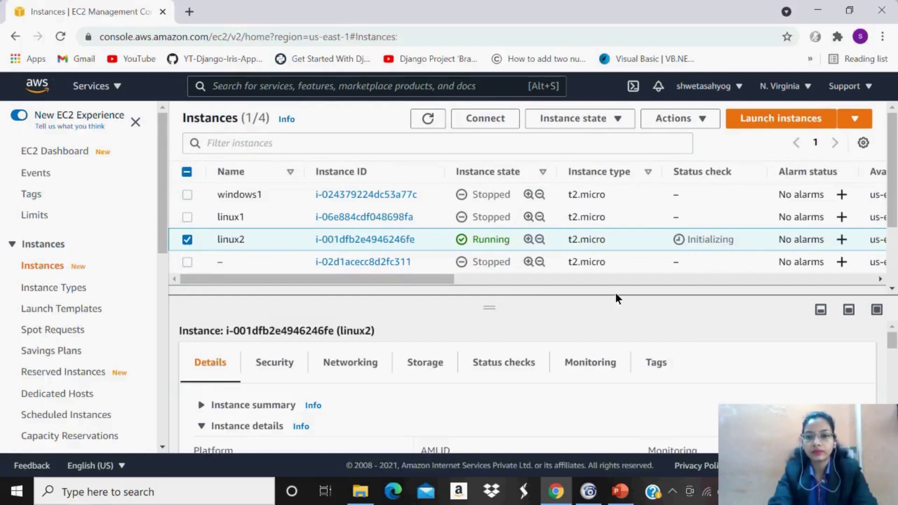
# Select only windows1 and start it from the Instance state menu.
pyautogui.click(186, 194)
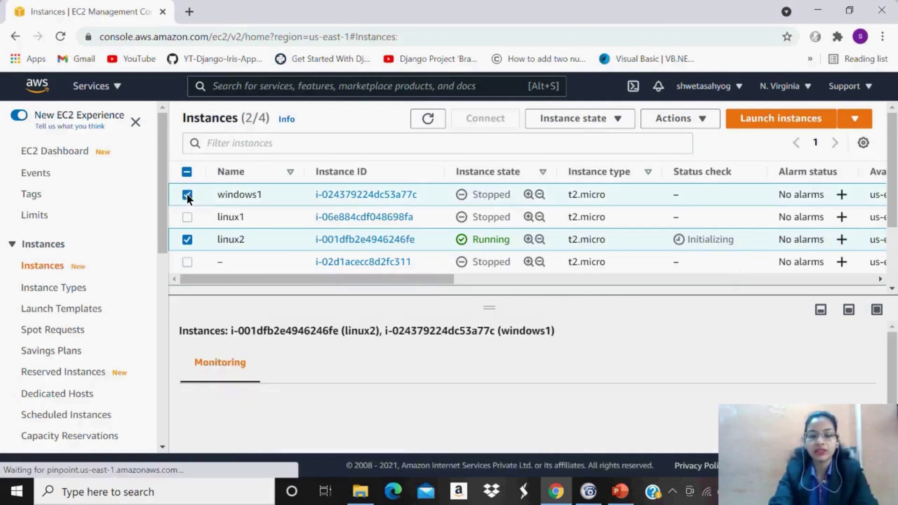
pyautogui.click(186, 241)
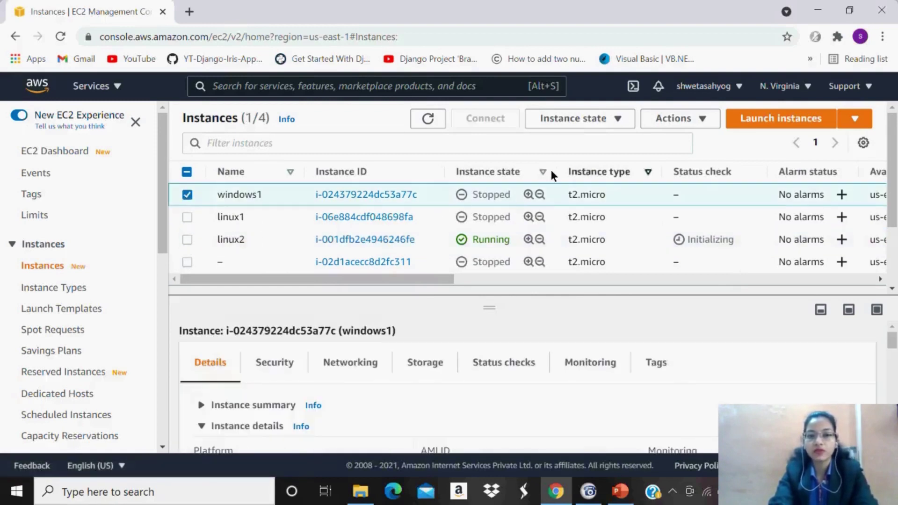
pyautogui.click(597, 125)
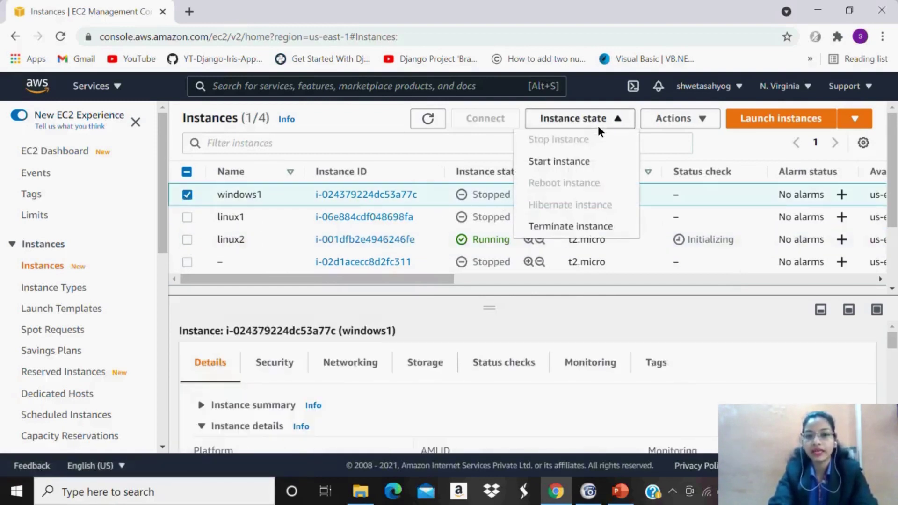
pyautogui.click(573, 162)
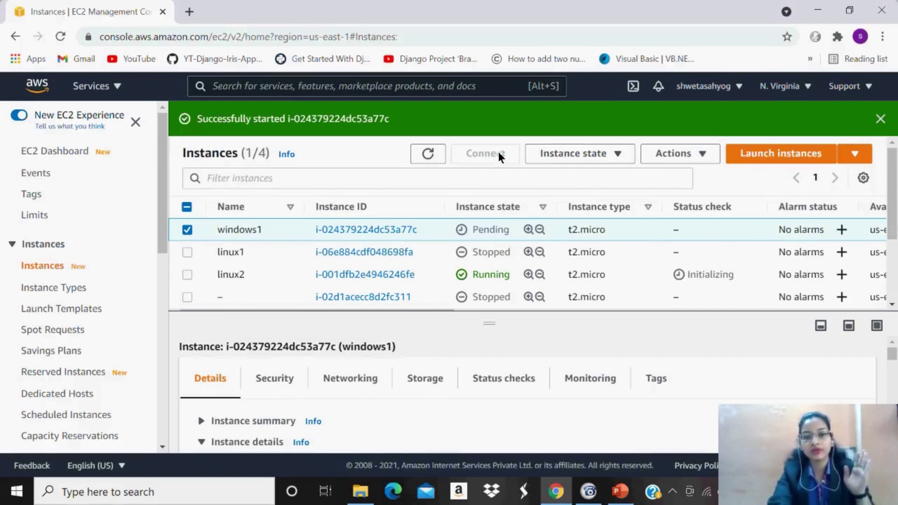
# Refresh until windows1 shows Running, then select only linux2.
pyautogui.click(426, 154)
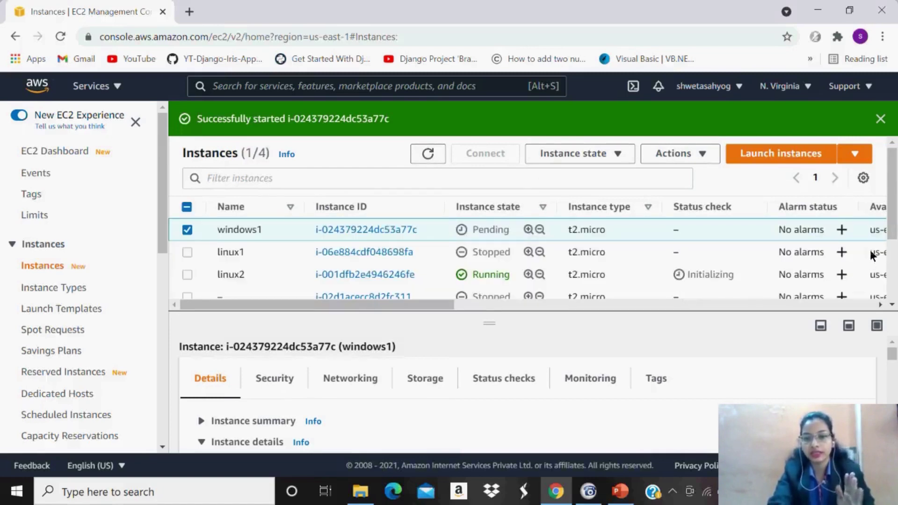
pyautogui.scroll(-1, 893, 234)
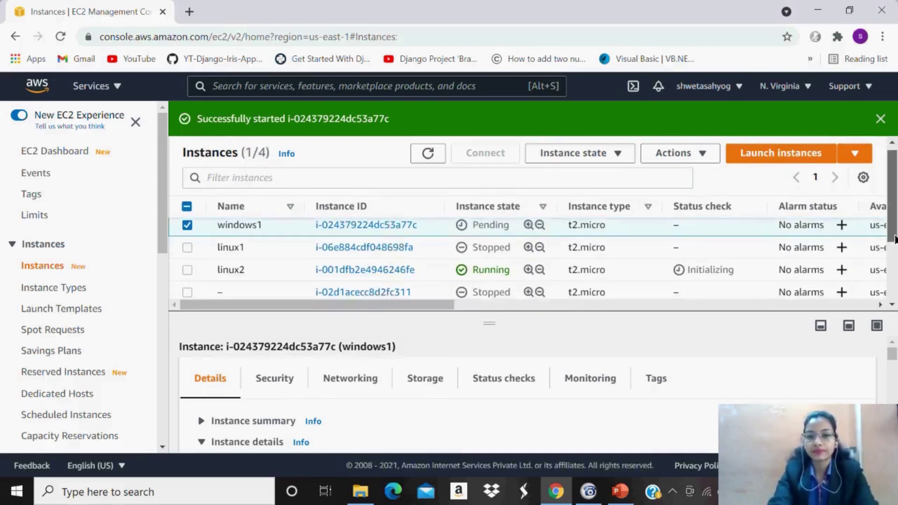
pyautogui.scroll(1, 894, 228)
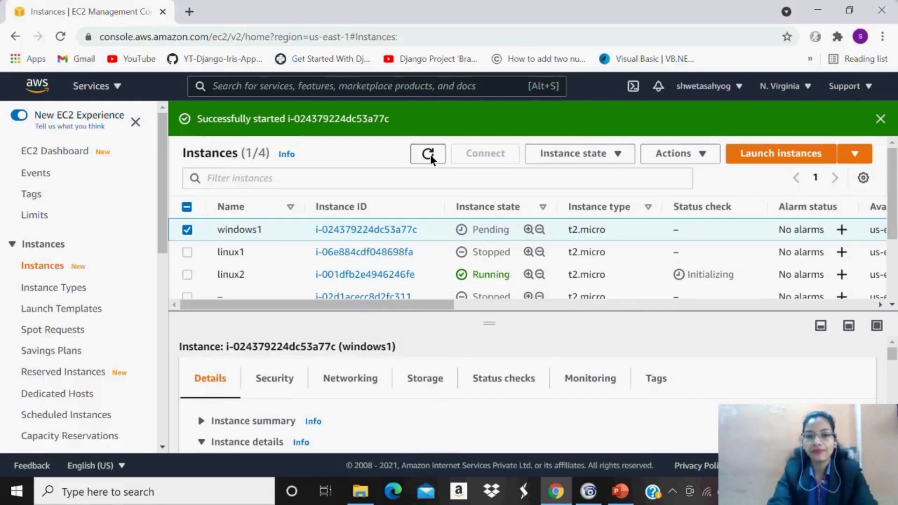
pyautogui.click(429, 155)
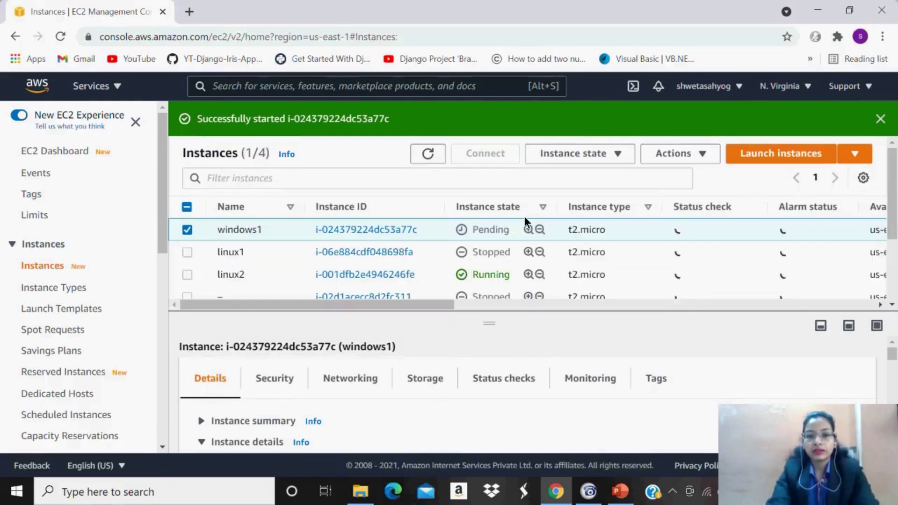
pyautogui.scroll(-2, 894, 215)
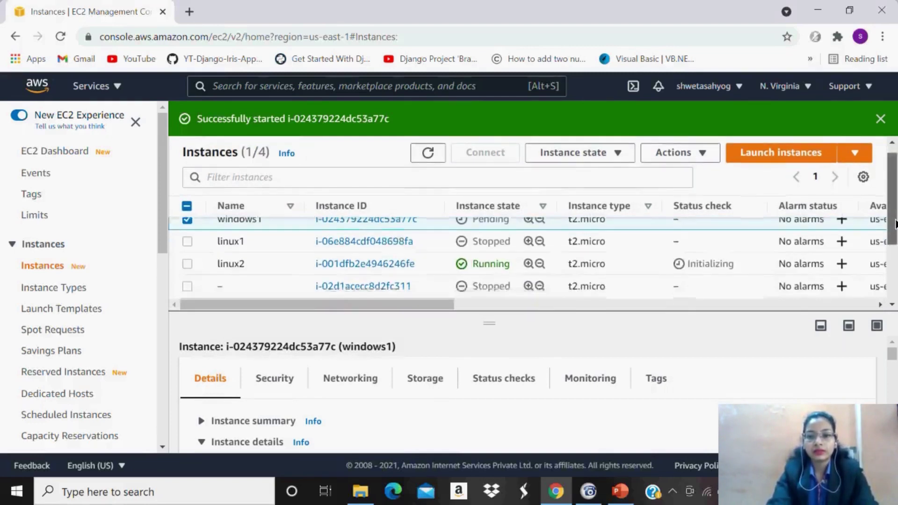
pyautogui.scroll(2, 894, 215)
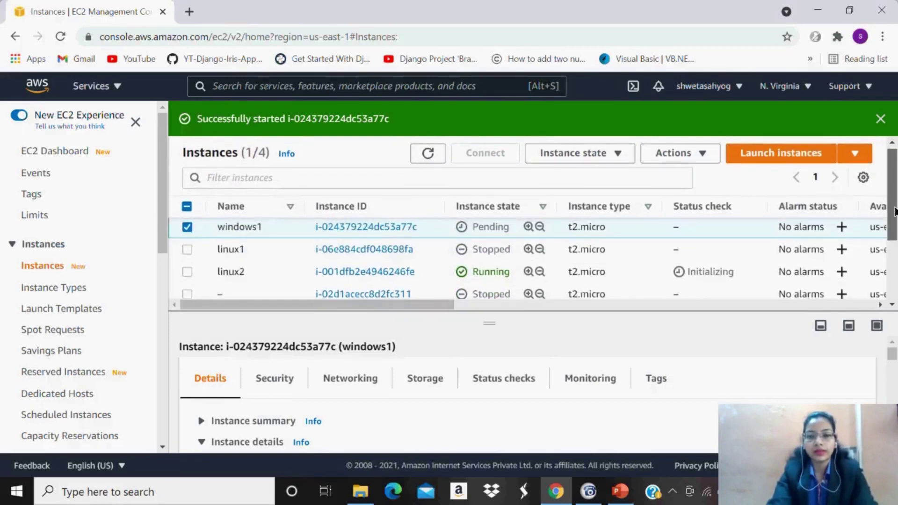
pyautogui.click(187, 228)
pyautogui.click(187, 273)
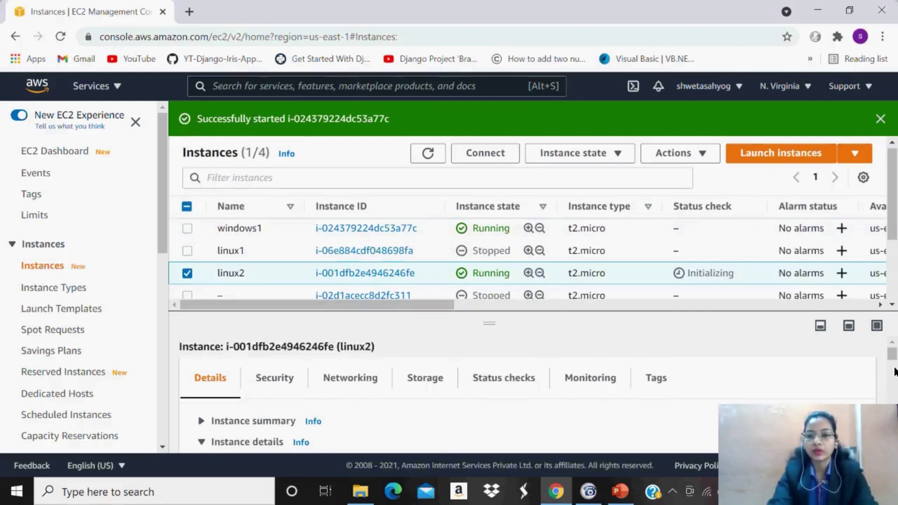
# Copy linux2's public IPv4 address from its Instance summary and refresh the status checks.
pyautogui.scroll(-2, 893, 369)
pyautogui.scroll(2, 892, 364)
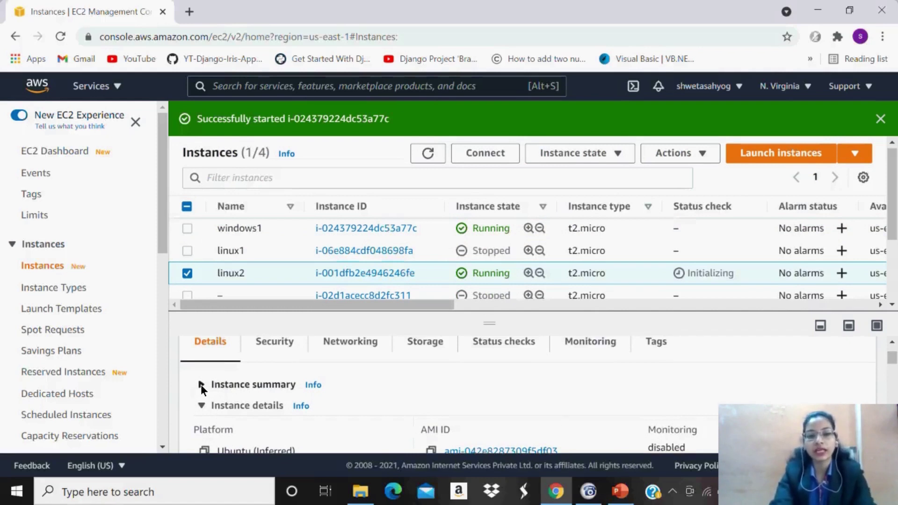
pyautogui.click(201, 384)
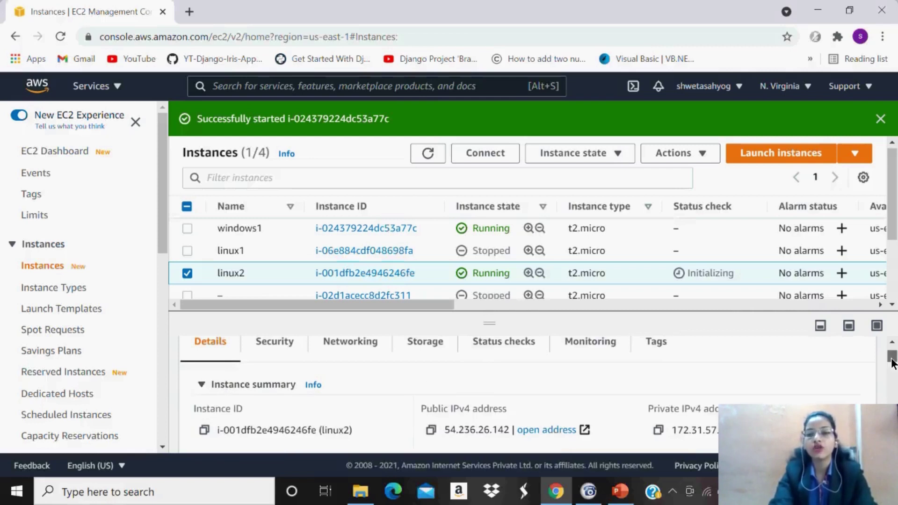
pyautogui.moveTo(892, 362); pyautogui.dragTo(893, 367)
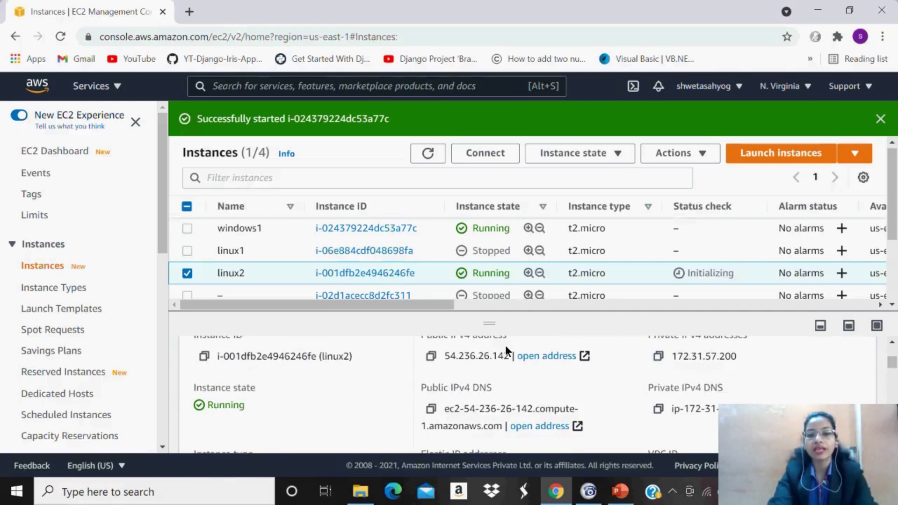
pyautogui.click(431, 357)
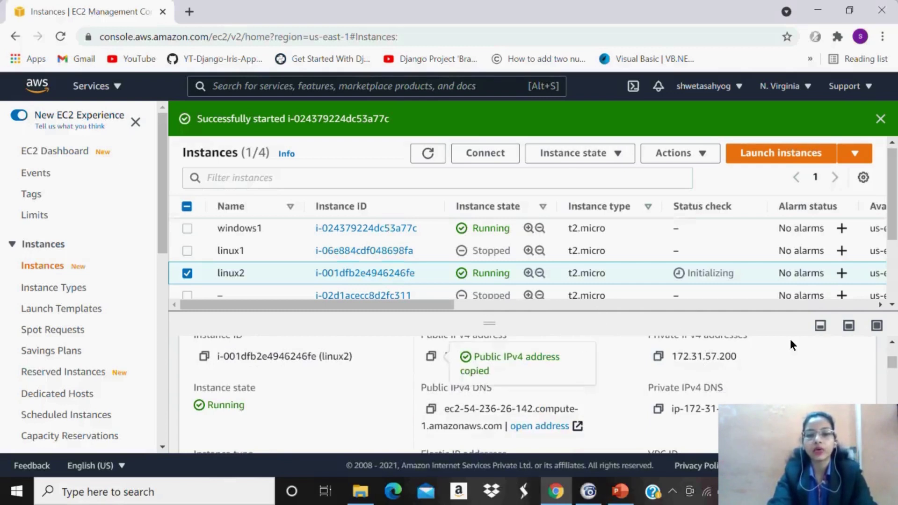
pyautogui.click(426, 153)
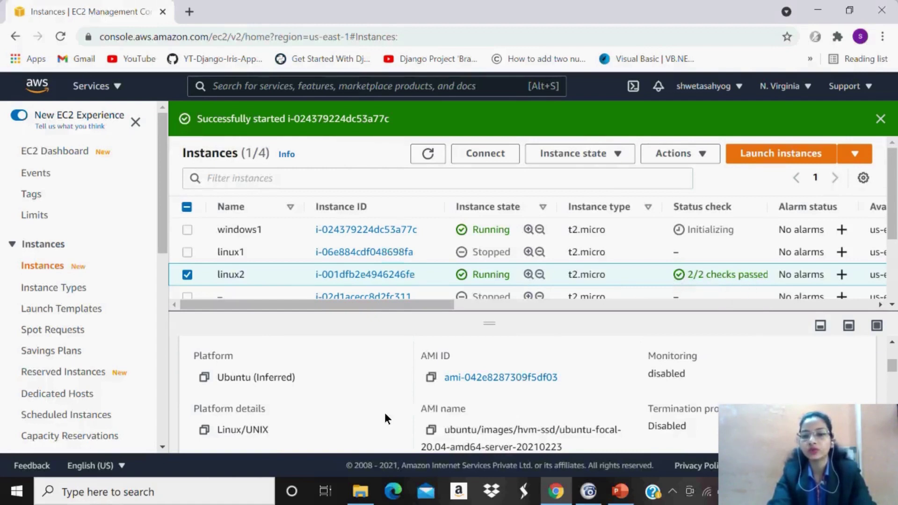
# Launch PuTTY by searching 'put' in the Windows taskbar search.
pyautogui.click(197, 489)
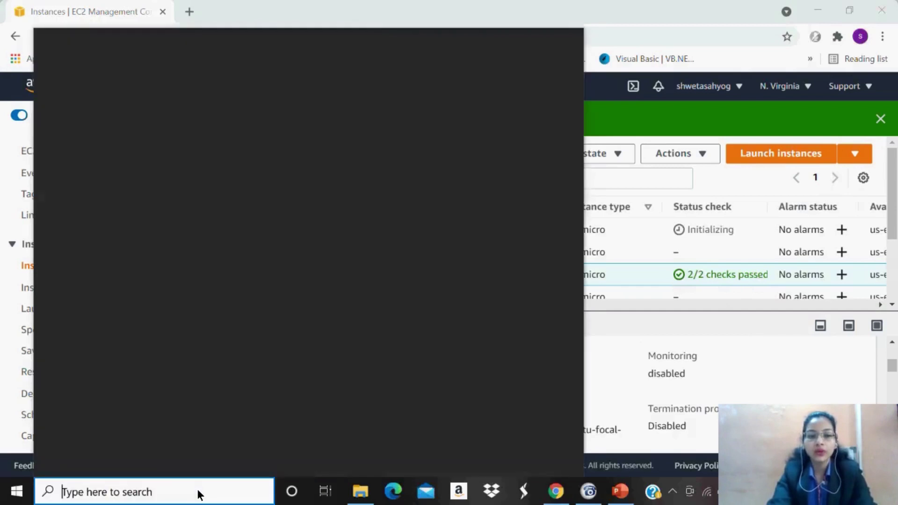
pyautogui.write('put')
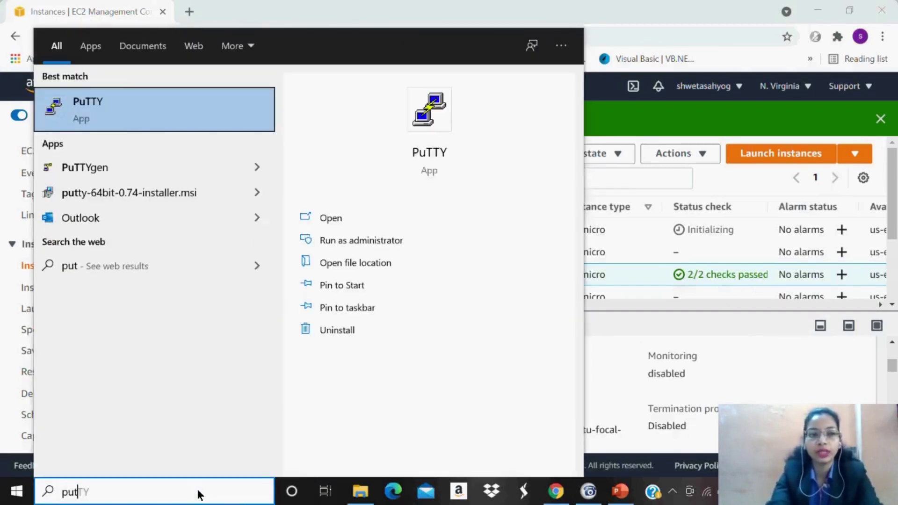
pyautogui.press('Return')
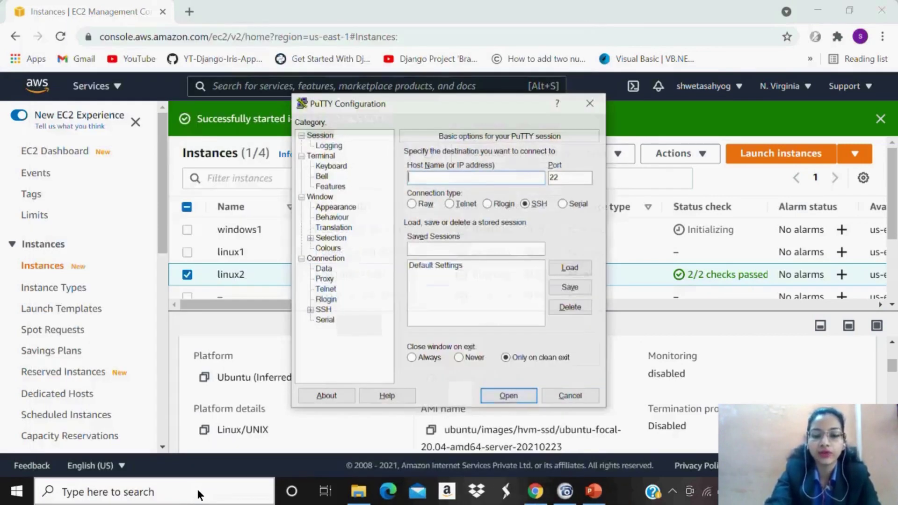
# Launch PuTTY Key Generator by searching 'putt' in Windows search.
pyautogui.click(185, 496)
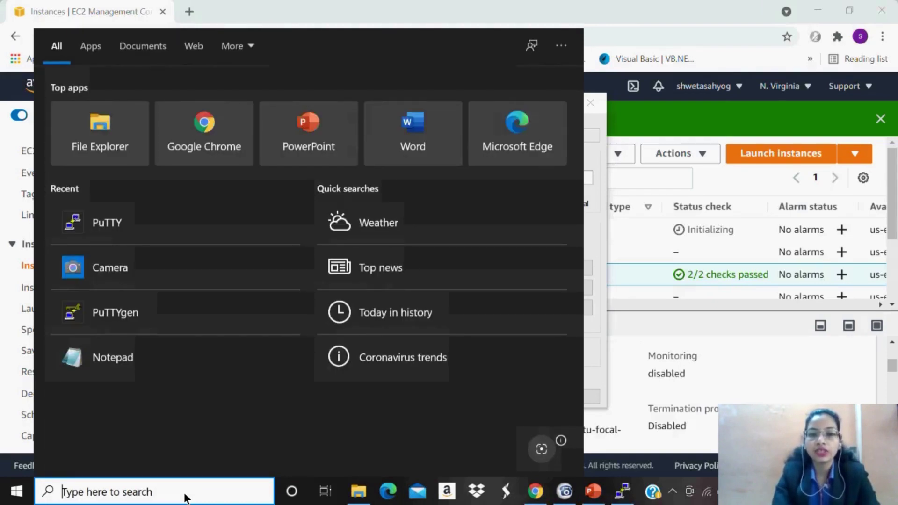
pyautogui.write('p')
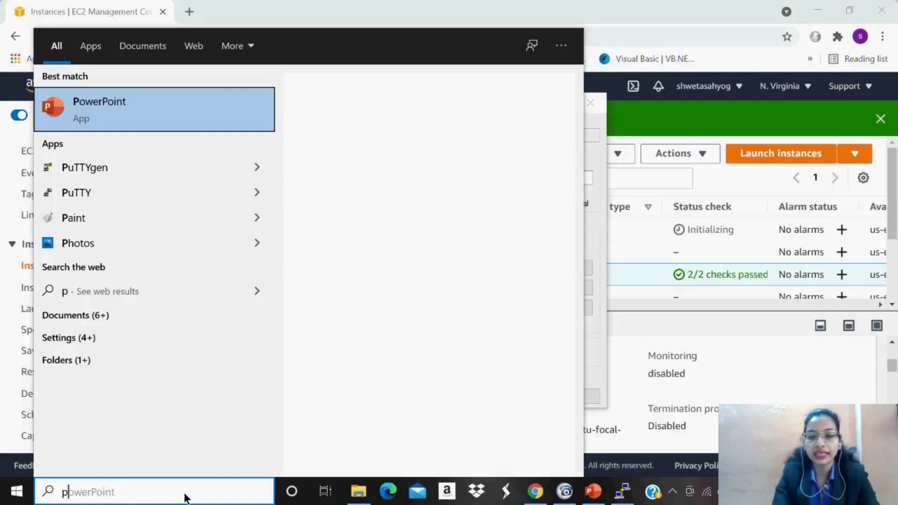
pyautogui.write('utt')
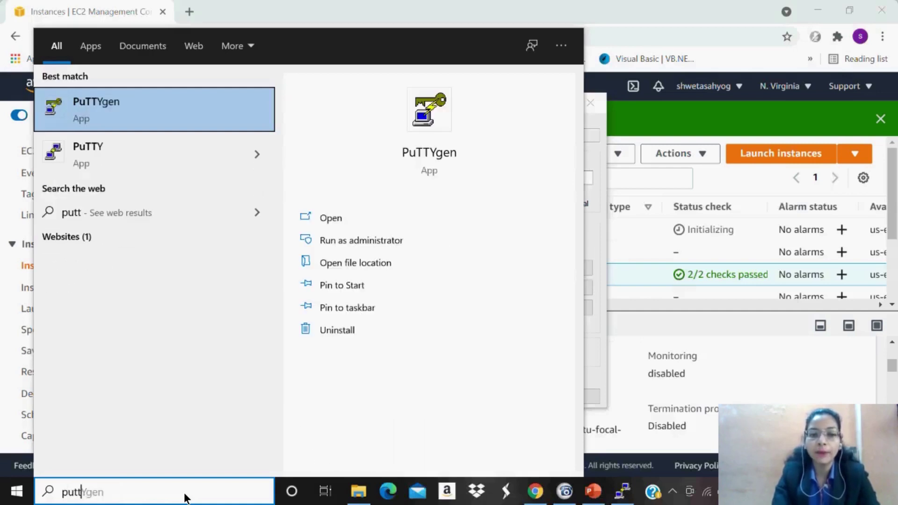
pyautogui.press('Return')
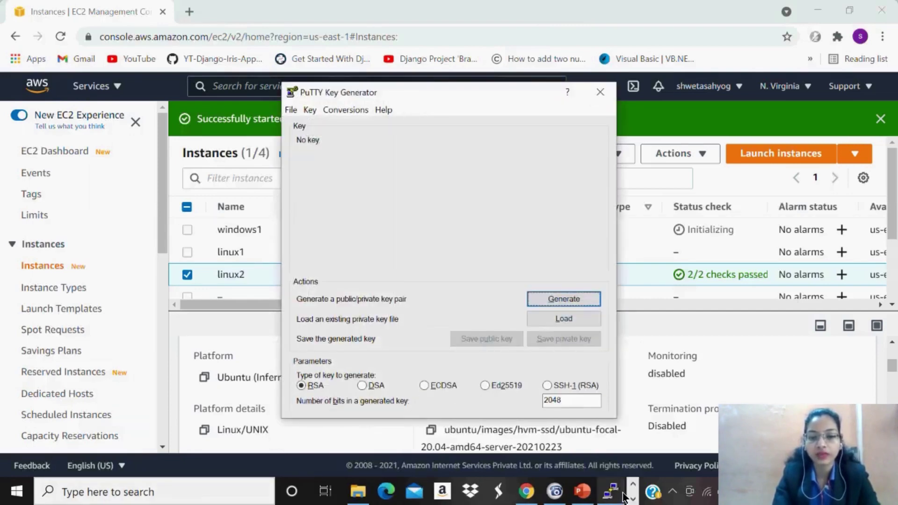
pyautogui.moveTo(365, 495)
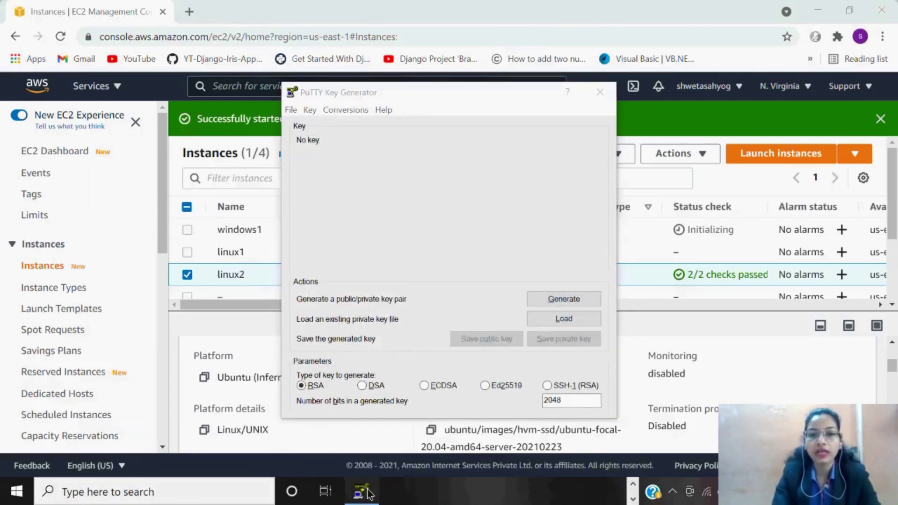
# Set linux2.ppk from Downloads as the SSH Auth private key and open the session.
pyautogui.click(614, 494)
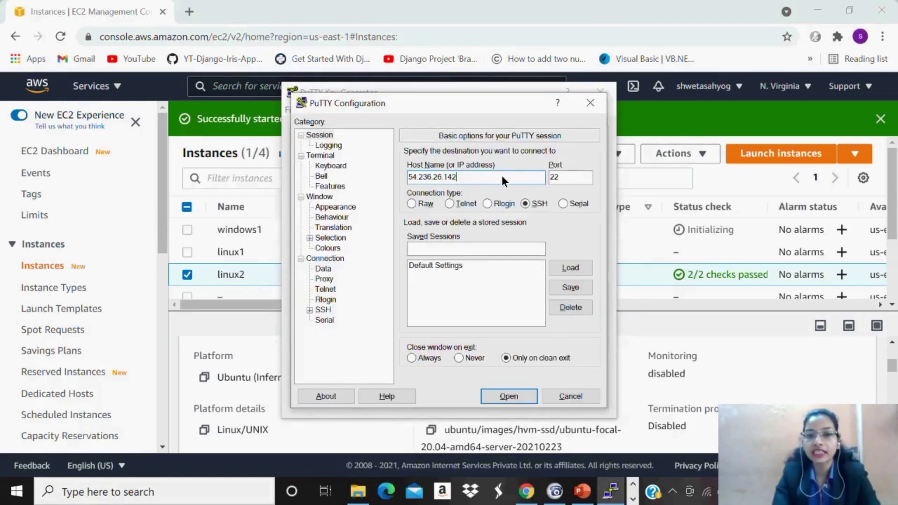
pyautogui.click(322, 310)
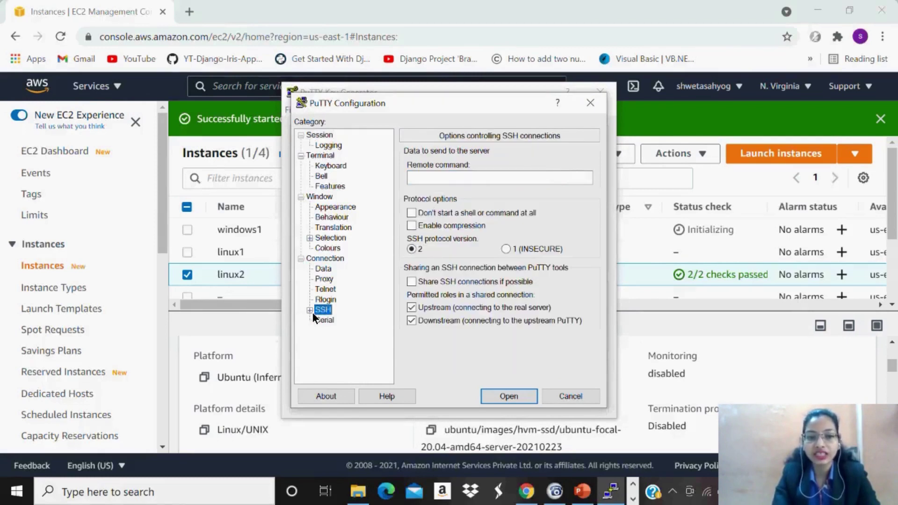
pyautogui.click(312, 312)
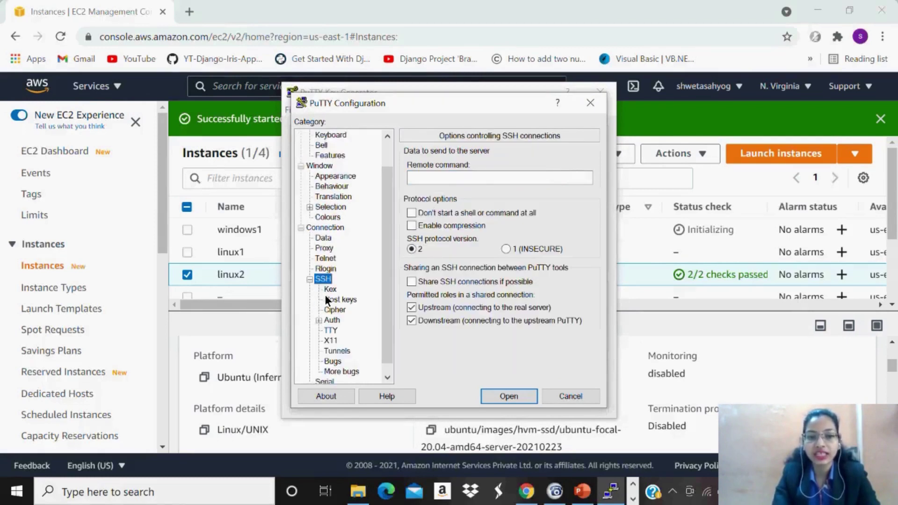
pyautogui.click(332, 320)
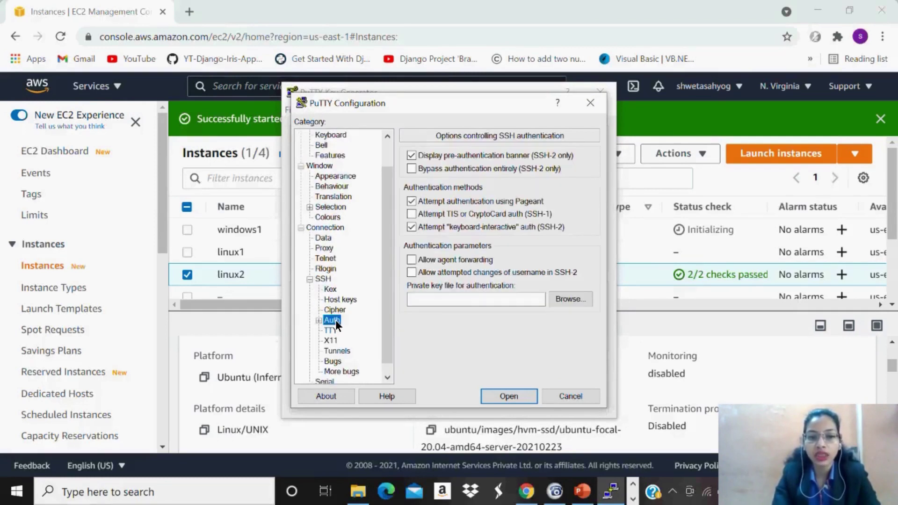
pyautogui.click(570, 299)
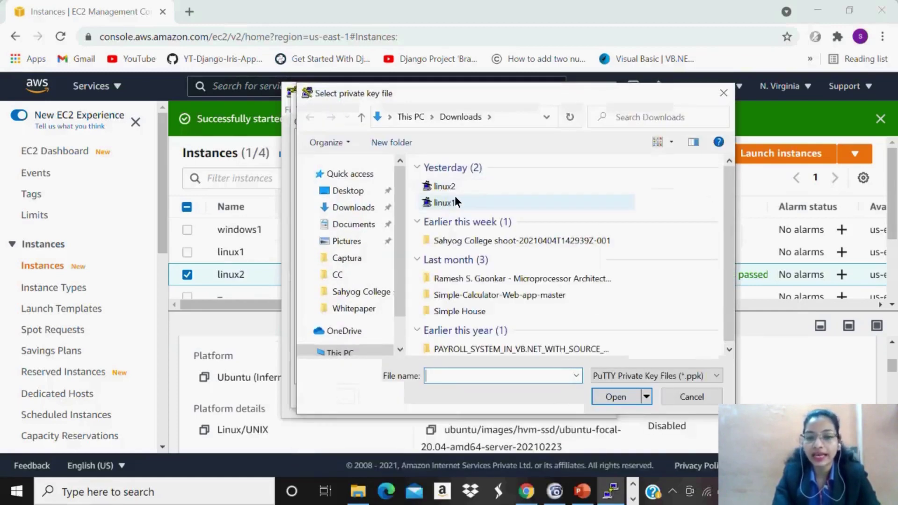
pyautogui.click(446, 186)
pyautogui.click(614, 399)
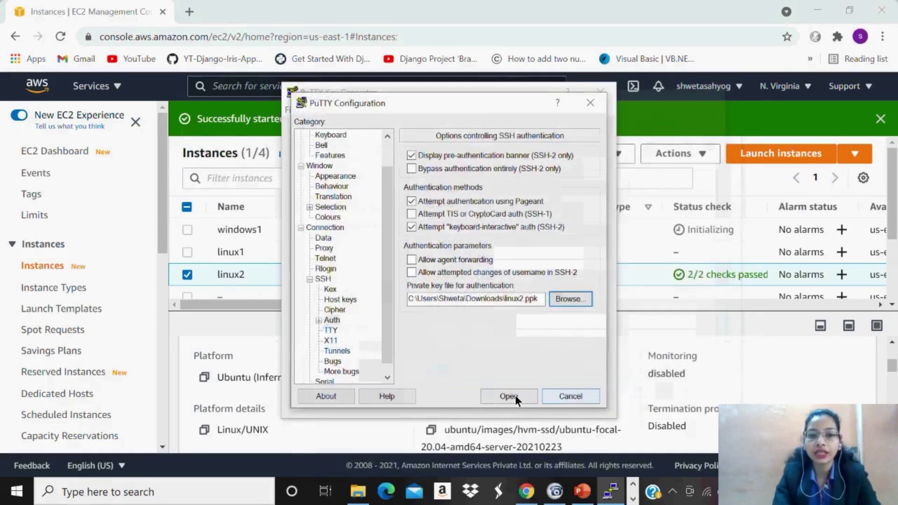
pyautogui.click(515, 396)
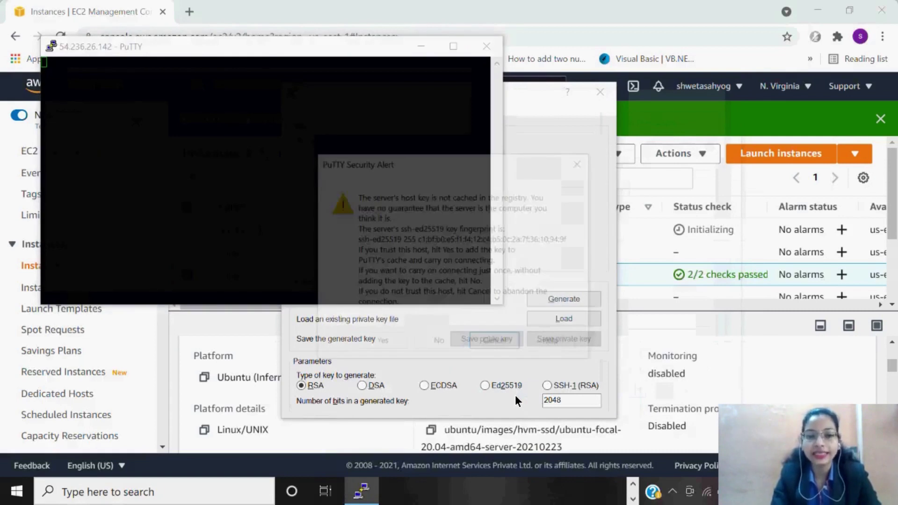
# Trust the host key, log in as ec2-user, and dismiss the refused-key fatal error.
pyautogui.click(367, 343)
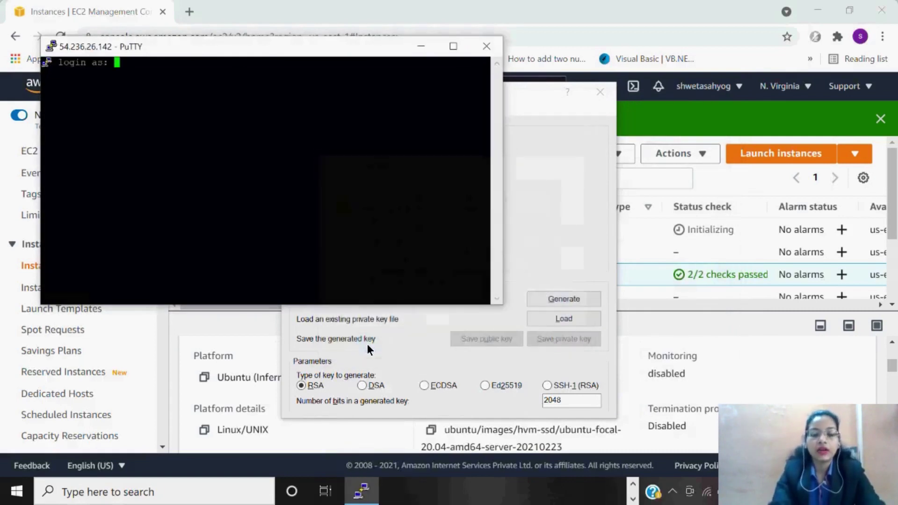
pyautogui.write('e')
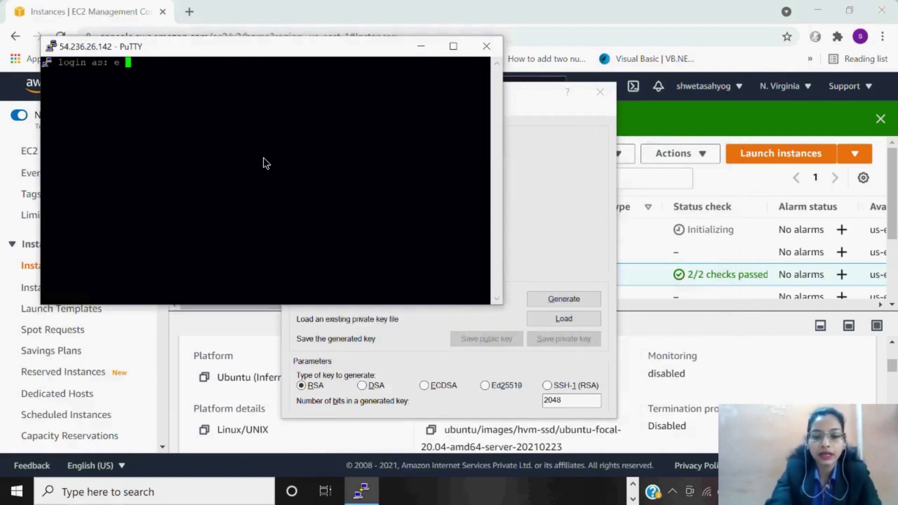
pyautogui.press('BackSpace')
pyautogui.write('c2')
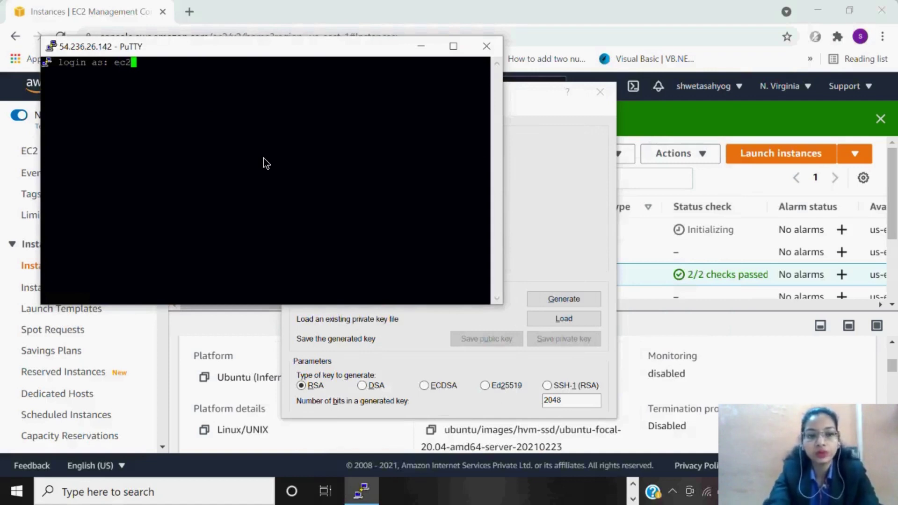
pyautogui.write('-user')
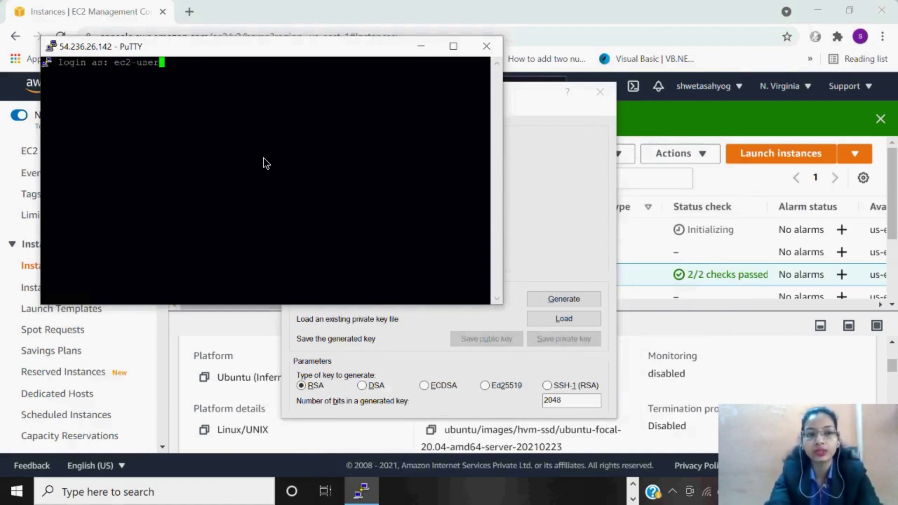
pyautogui.press('Return')
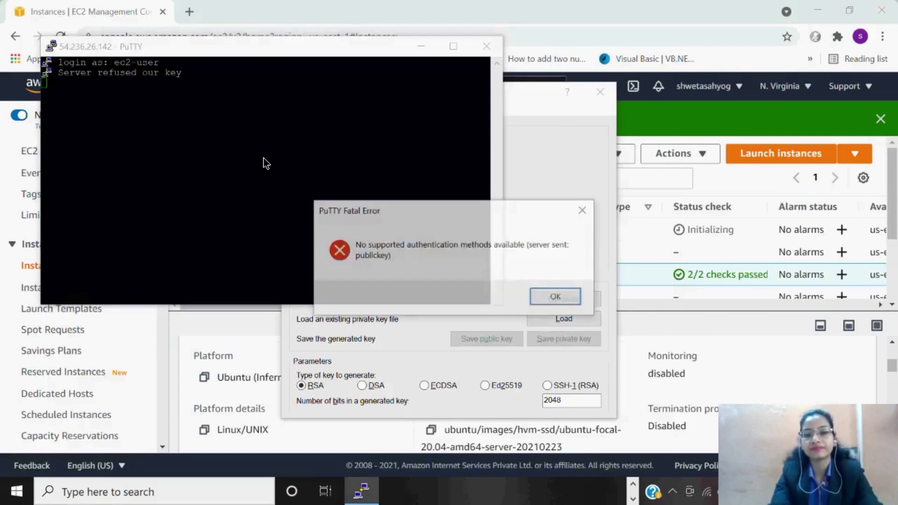
pyautogui.click(557, 298)
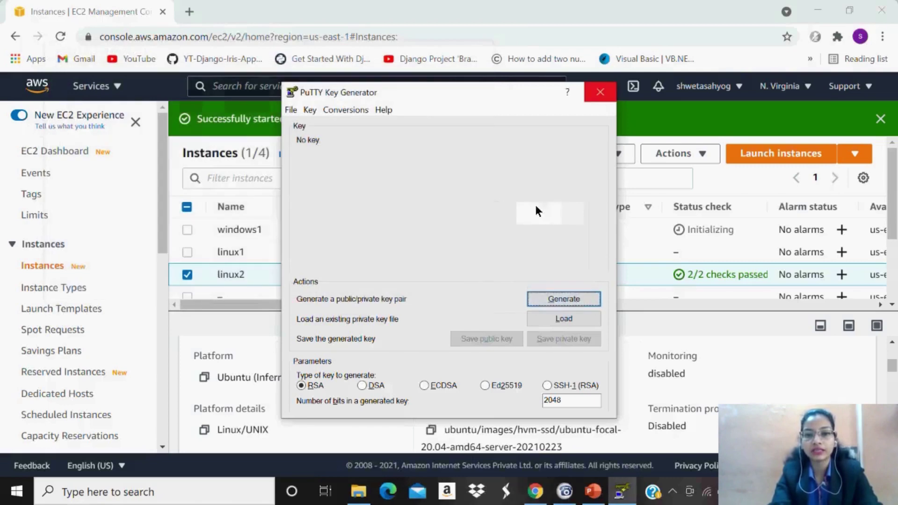
# Close PuTTYgen and rename the unnamed instance to linux1.
pyautogui.click(605, 96)
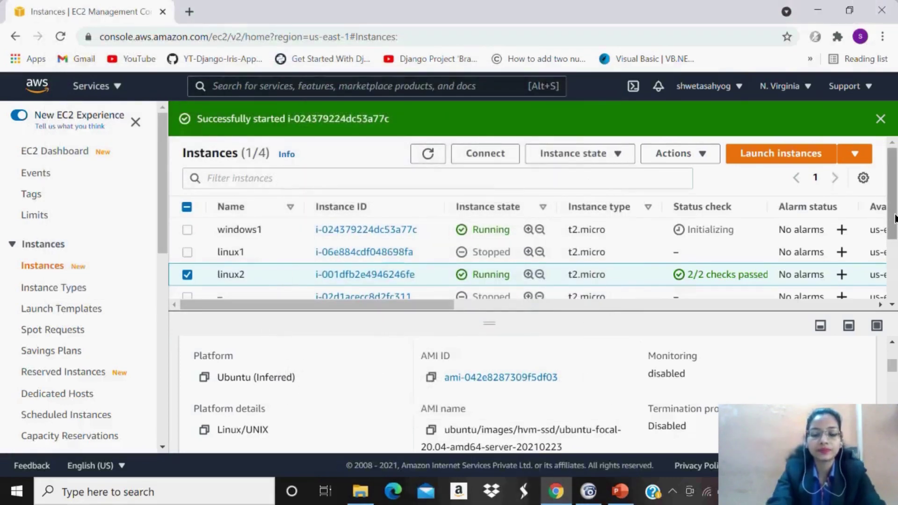
pyautogui.scroll(-1, 894, 228)
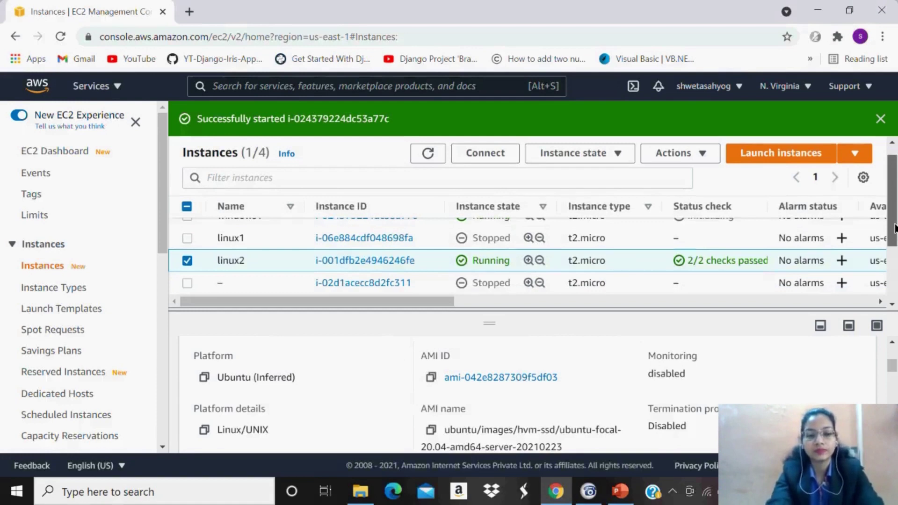
pyautogui.scroll(-1, 894, 228)
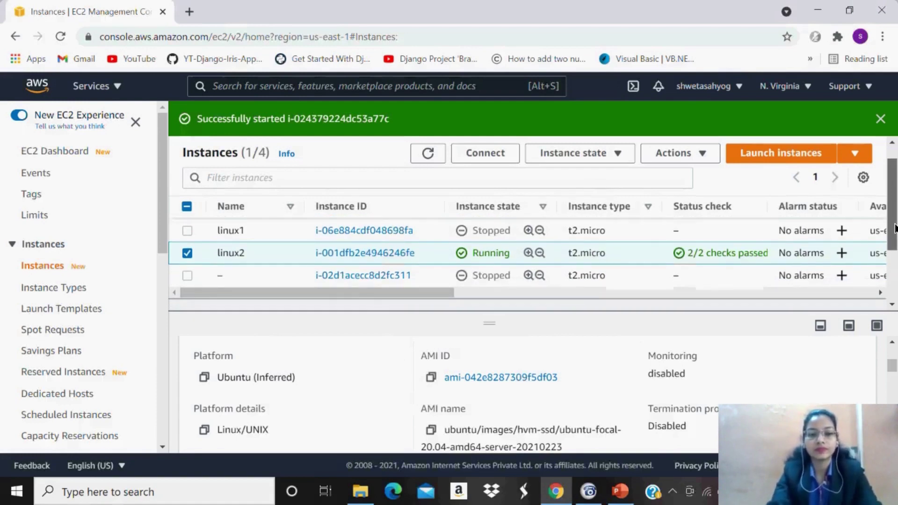
pyautogui.press('Down')
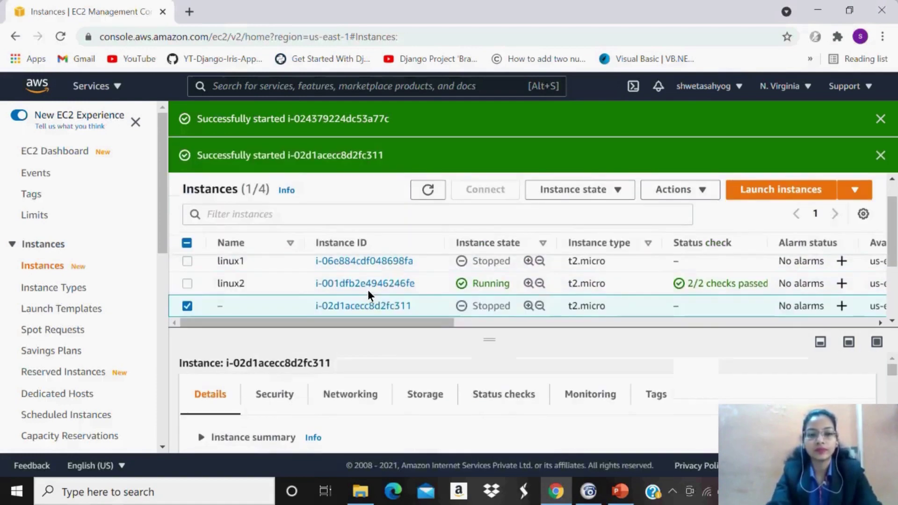
pyautogui.click(261, 311)
pyautogui.write('linux1')
pyautogui.click(404, 377)
# Select only the old stopped linux1 instance and terminate it.
pyautogui.click(186, 284)
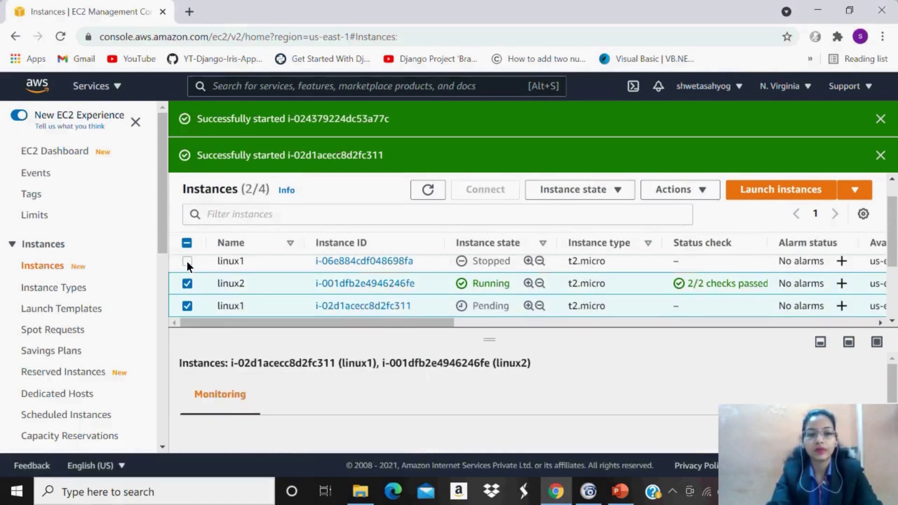
pyautogui.click(186, 261)
pyautogui.click(187, 284)
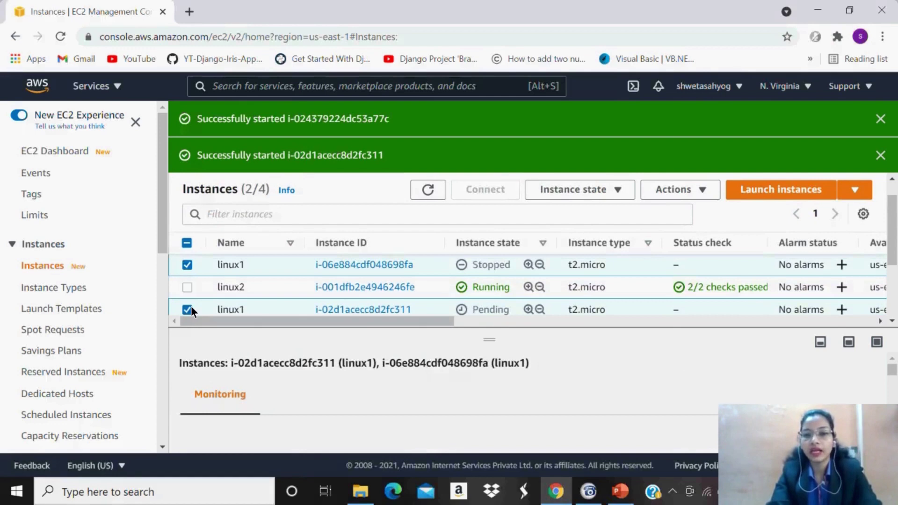
pyautogui.click(188, 309)
pyautogui.click(618, 189)
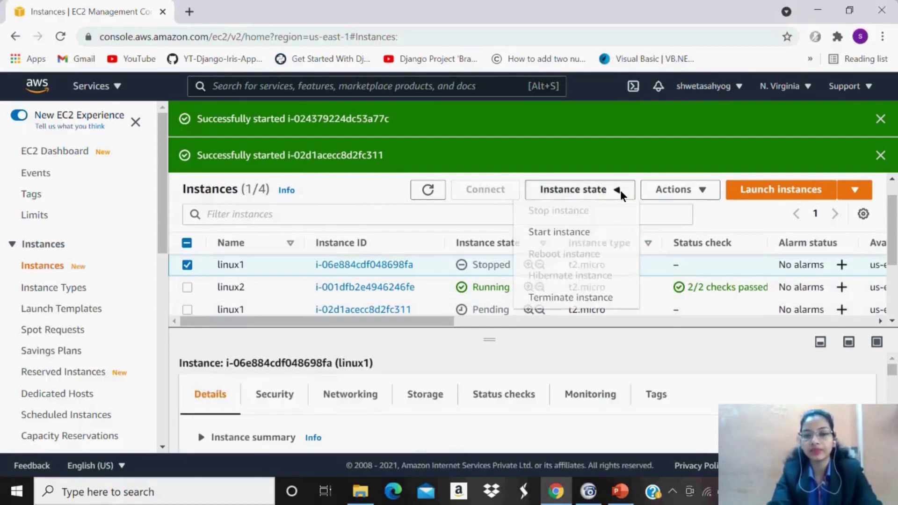
pyautogui.click(568, 297)
pyautogui.click(714, 355)
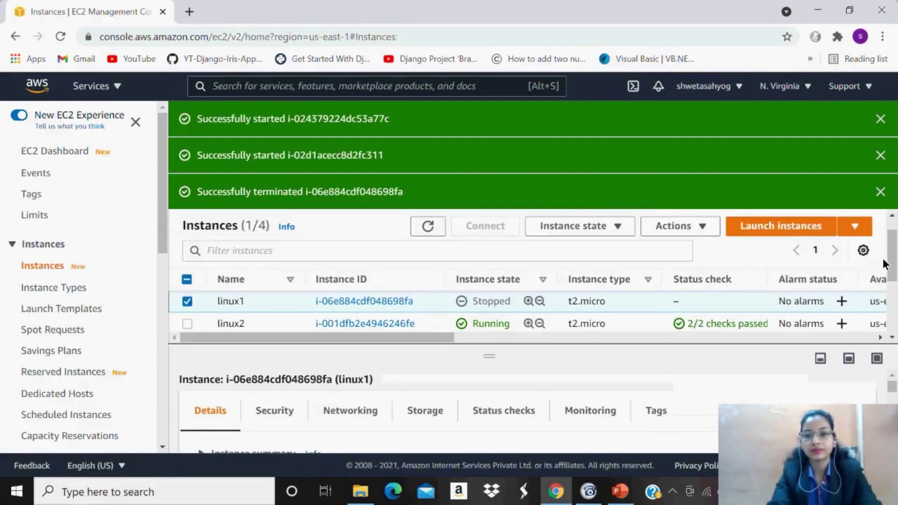
# Dismiss the termination and the two instance-started notification banners.
pyautogui.click(880, 191)
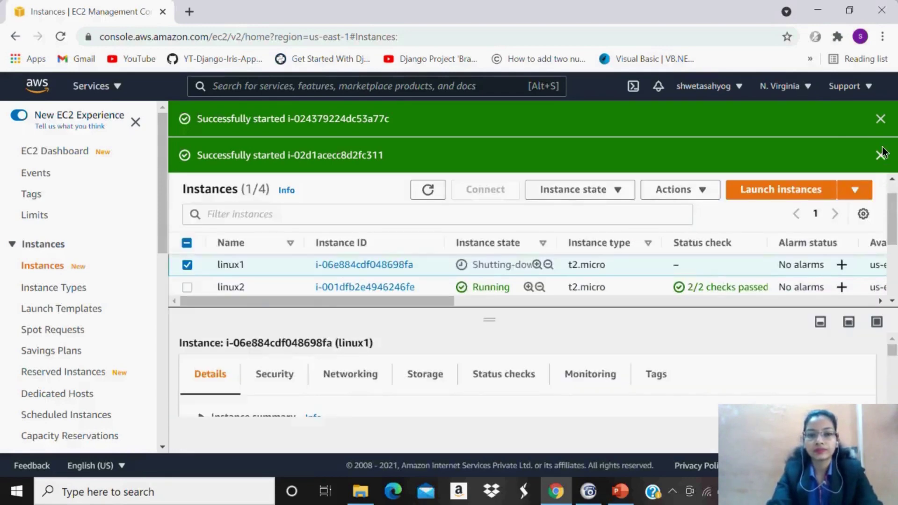
pyautogui.click(881, 155)
pyautogui.click(881, 121)
pyautogui.scroll(-1, 893, 159)
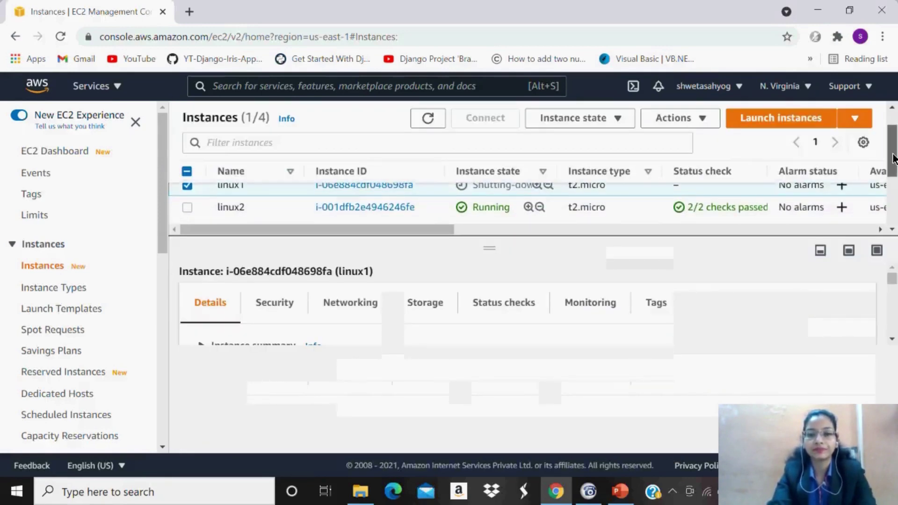
# Reload the Instances list to show the old linux1 terminated and the new one running.
pyautogui.moveTo(894, 159); pyautogui.dragTo(895, 171)
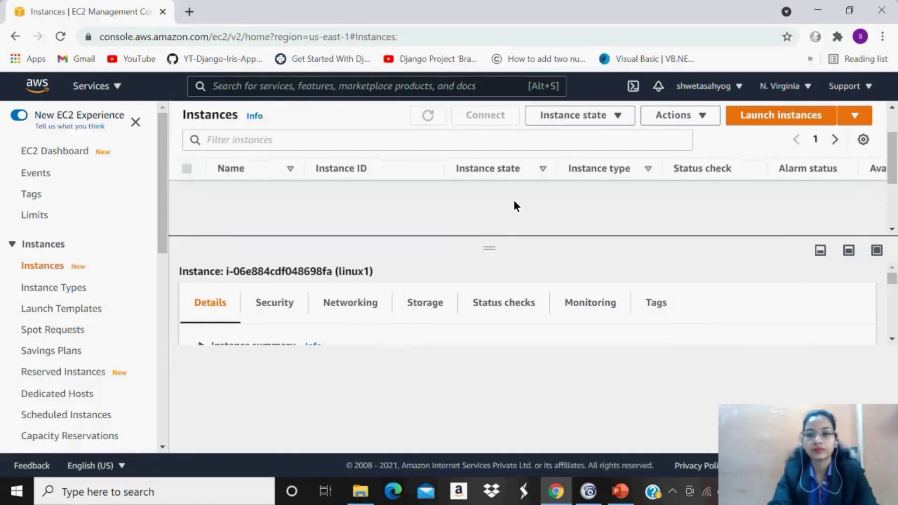
pyautogui.scroll(2, 895, 166)
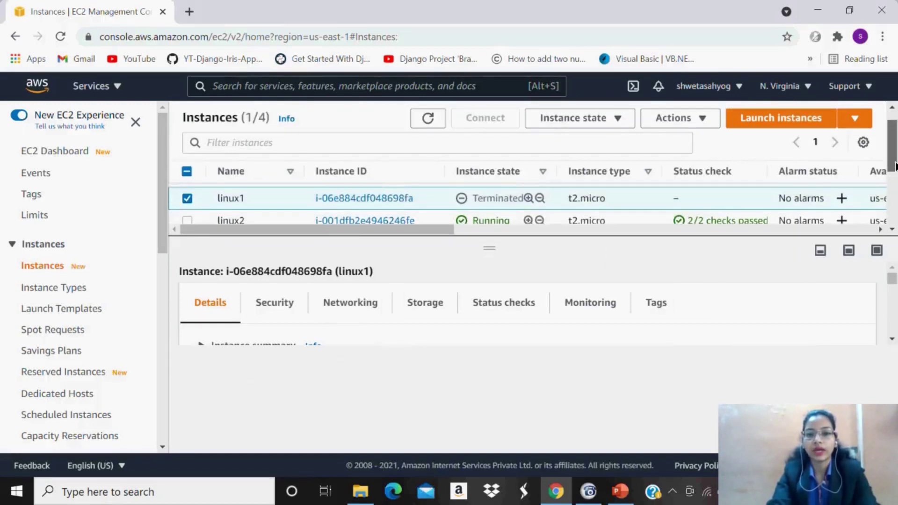
pyautogui.scroll(1, 895, 167)
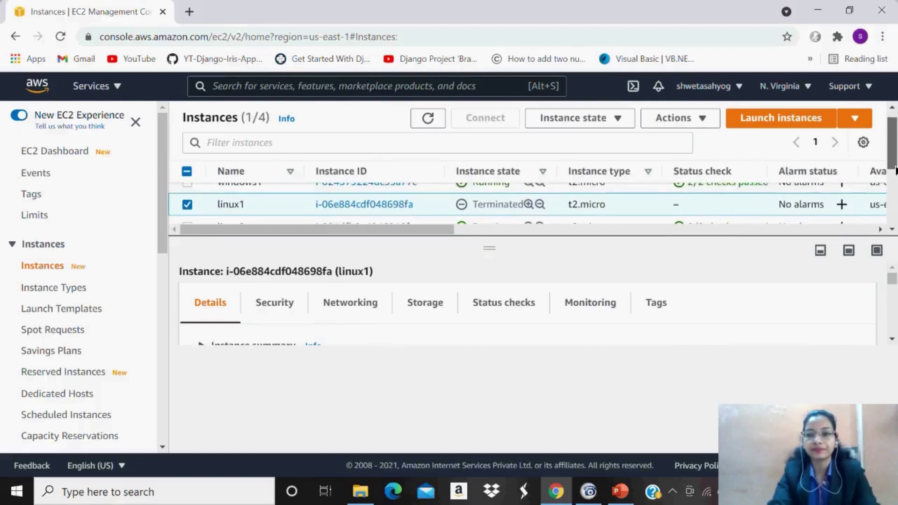
pyautogui.scroll(-1, 895, 169)
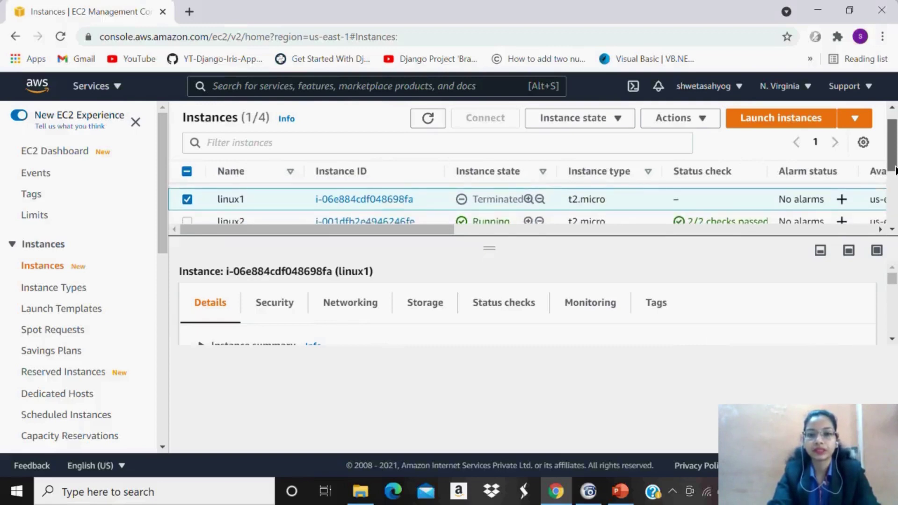
pyautogui.scroll(-1, 895, 172)
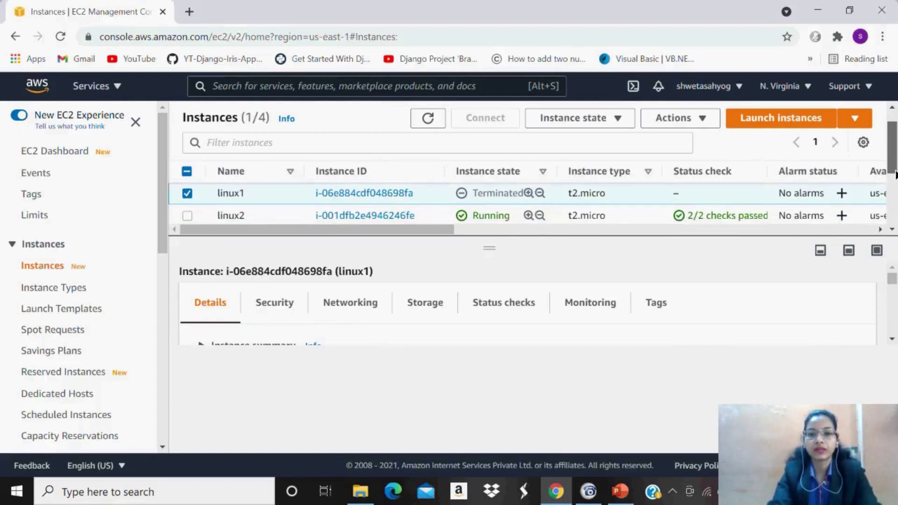
pyautogui.scroll(-1, 895, 174)
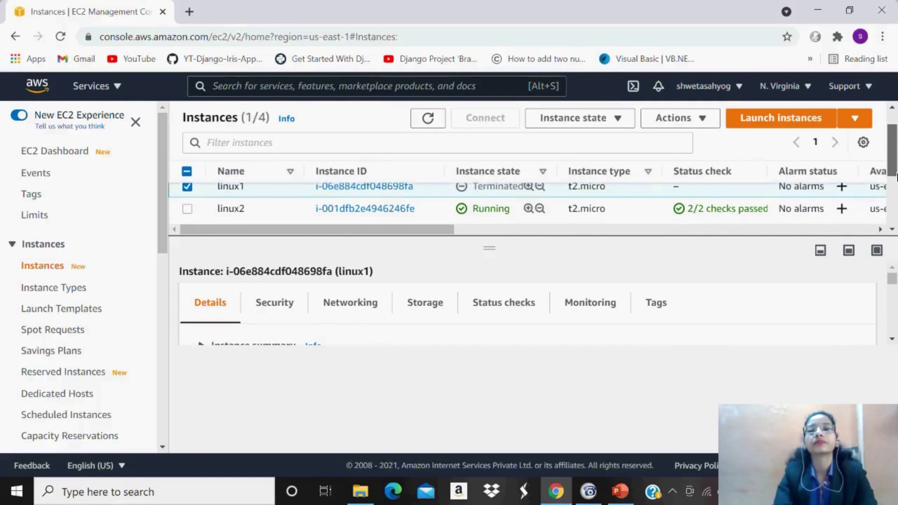
pyautogui.scroll(-2, 895, 175)
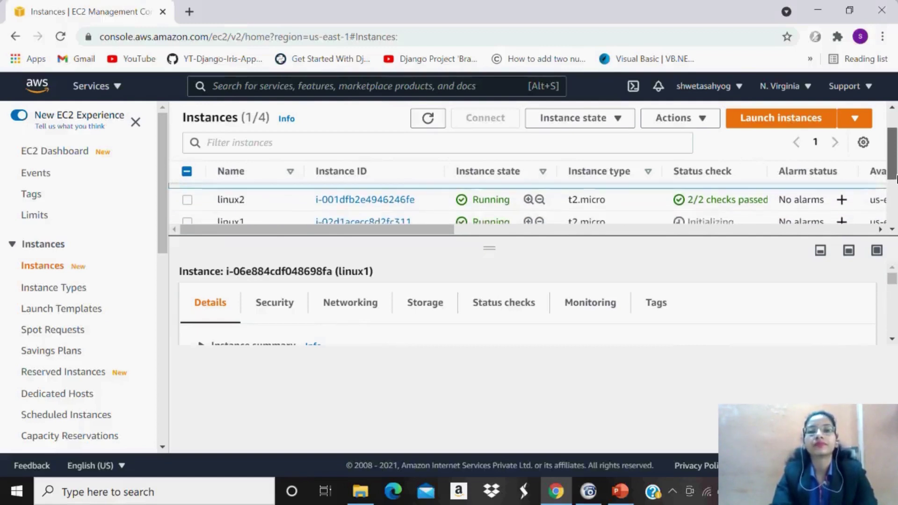
pyautogui.scroll(5, 895, 176)
pyautogui.scroll(1, 895, 170)
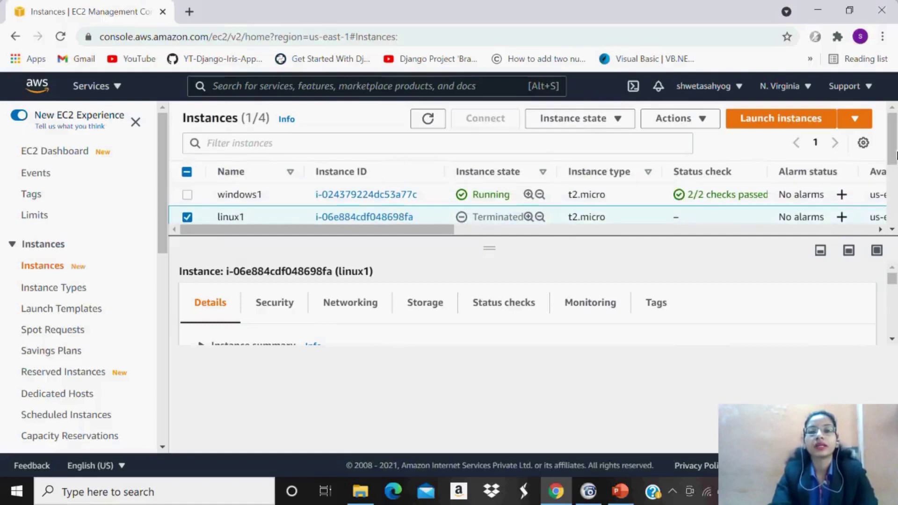
pyautogui.scroll(-5, 895, 151)
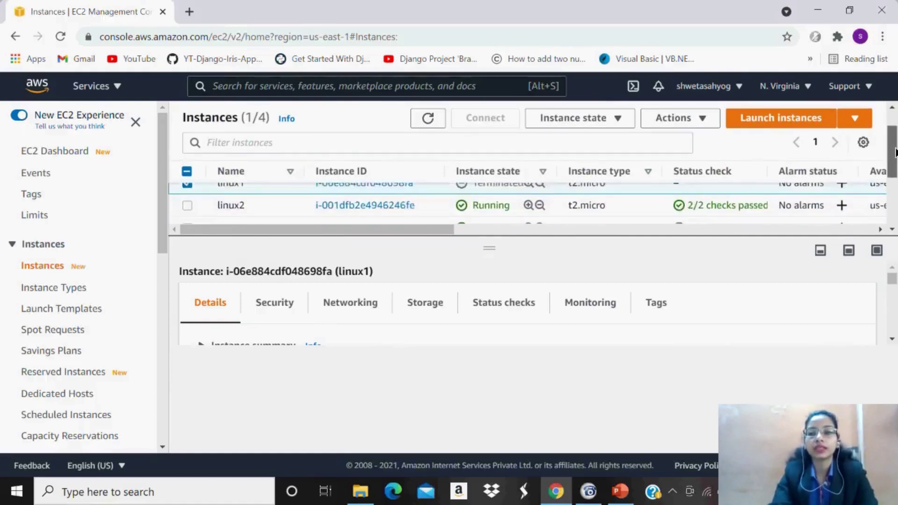
pyautogui.click(420, 114)
pyautogui.click(434, 122)
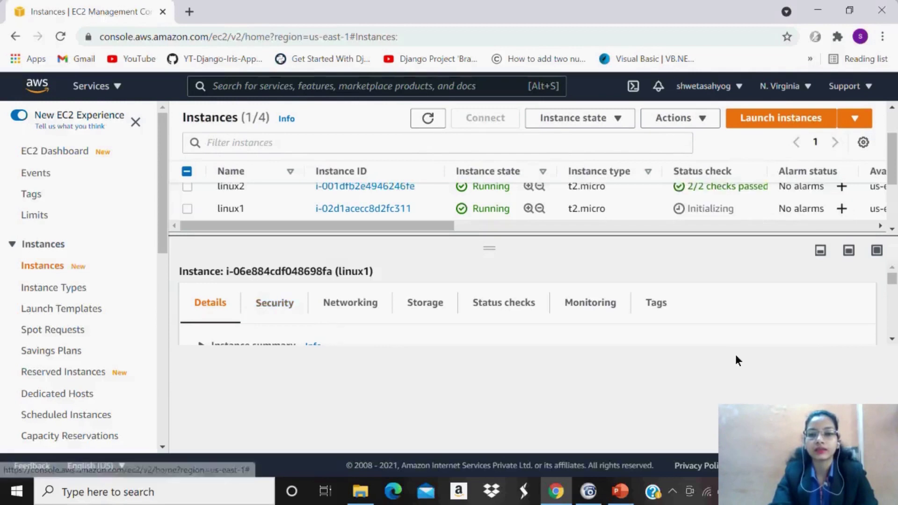
# Expand and review the terminated linux1 instance's summary in the Details tab.
pyautogui.click(892, 339)
pyautogui.scroll(-3, 763, 300)
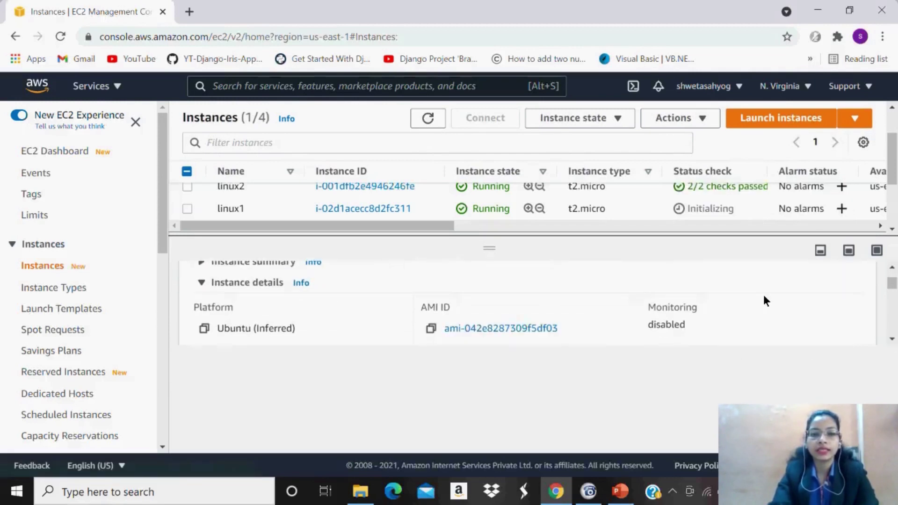
pyautogui.scroll(1, 894, 281)
pyautogui.scroll(2, 893, 281)
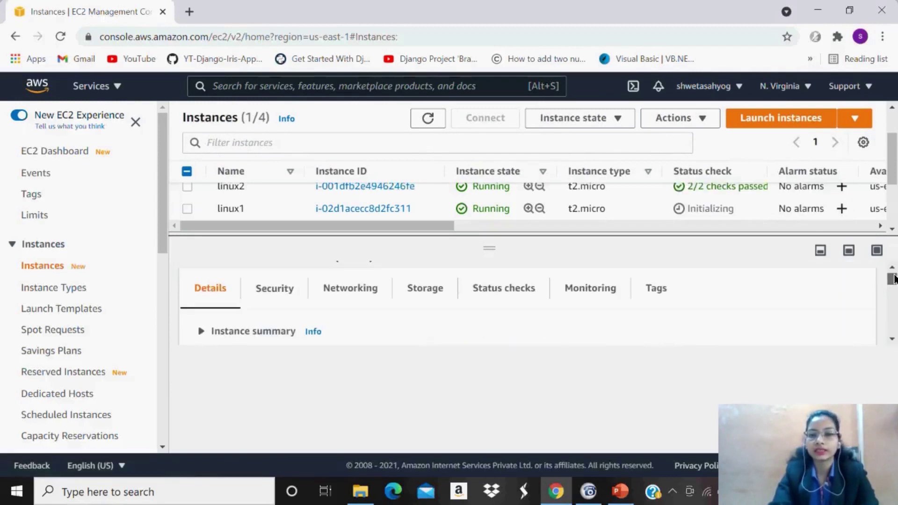
pyautogui.scroll(-1, 893, 279)
pyautogui.scroll(-1, 894, 281)
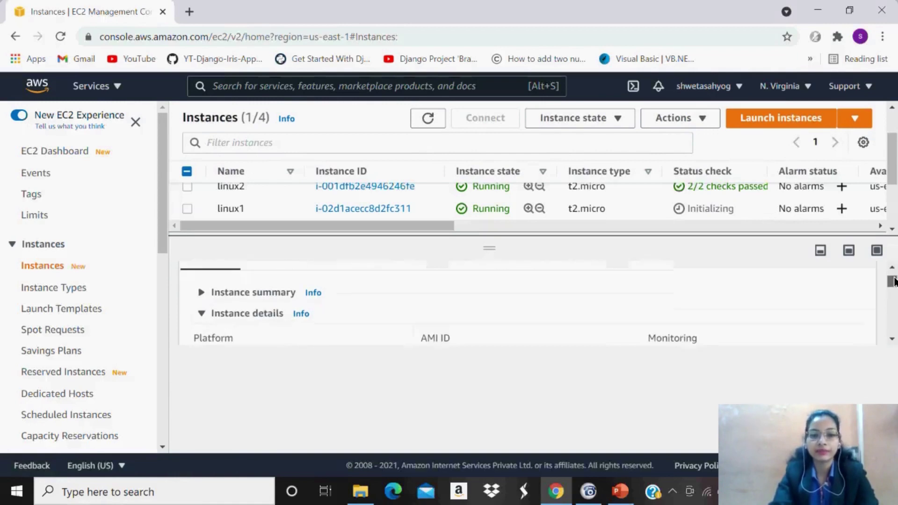
pyautogui.scroll(-2, 893, 280)
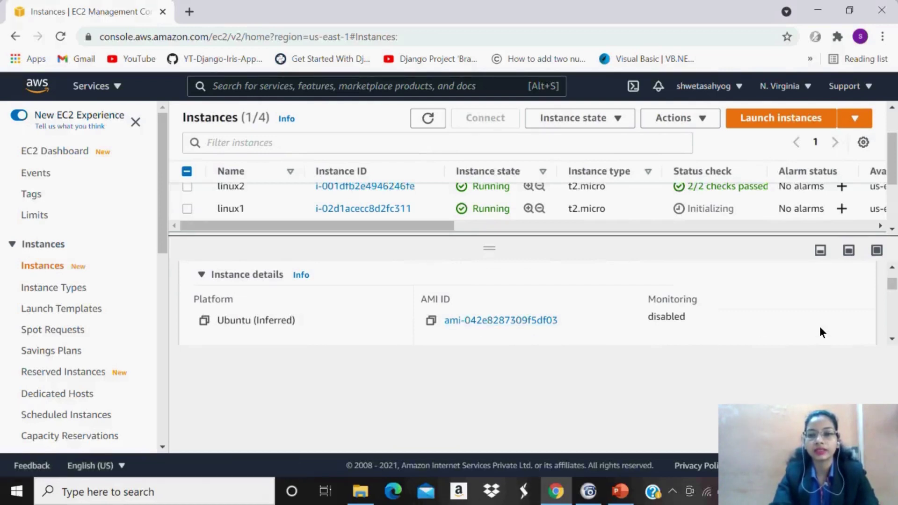
pyautogui.click(892, 267)
pyautogui.click(891, 267)
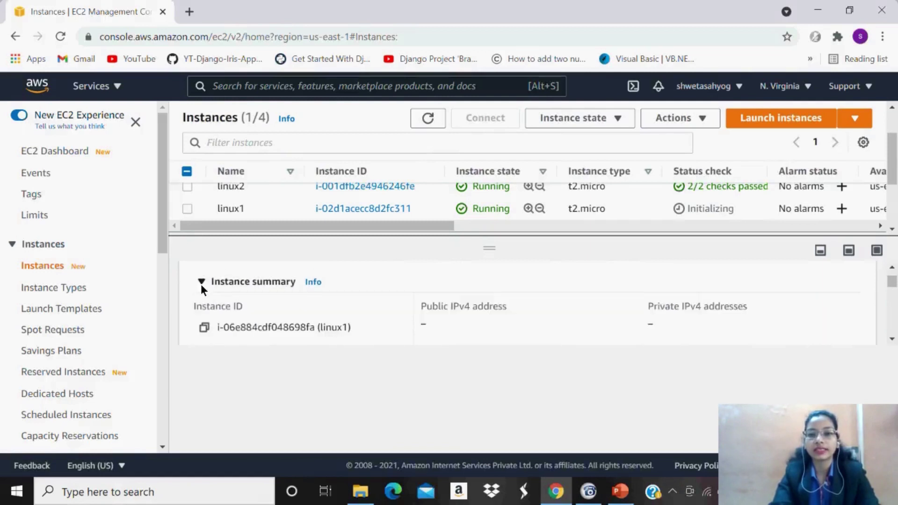
pyautogui.click(892, 340)
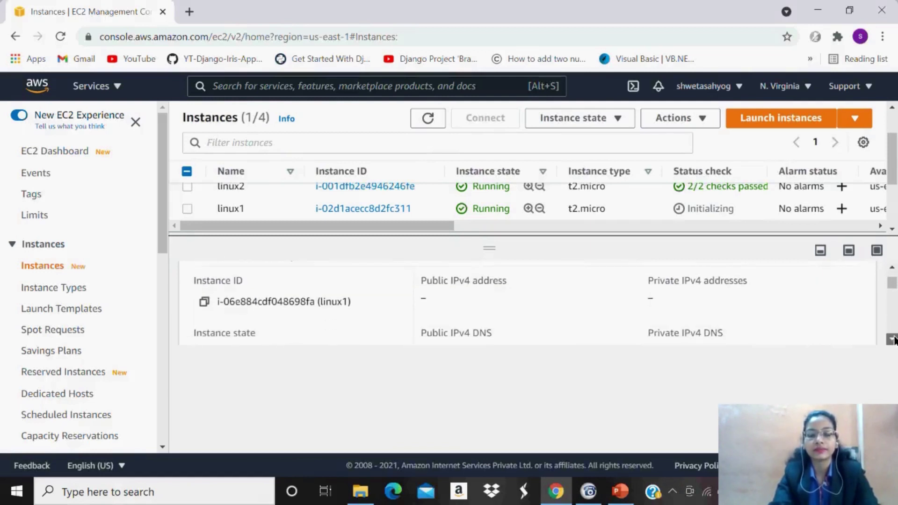
pyautogui.click(892, 339)
pyautogui.click(892, 339)
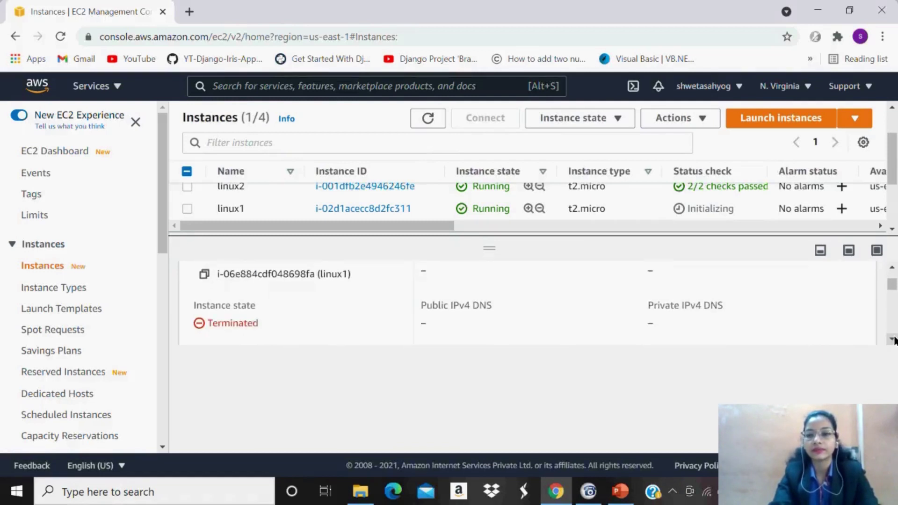
pyautogui.click(892, 339)
pyautogui.click(892, 339)
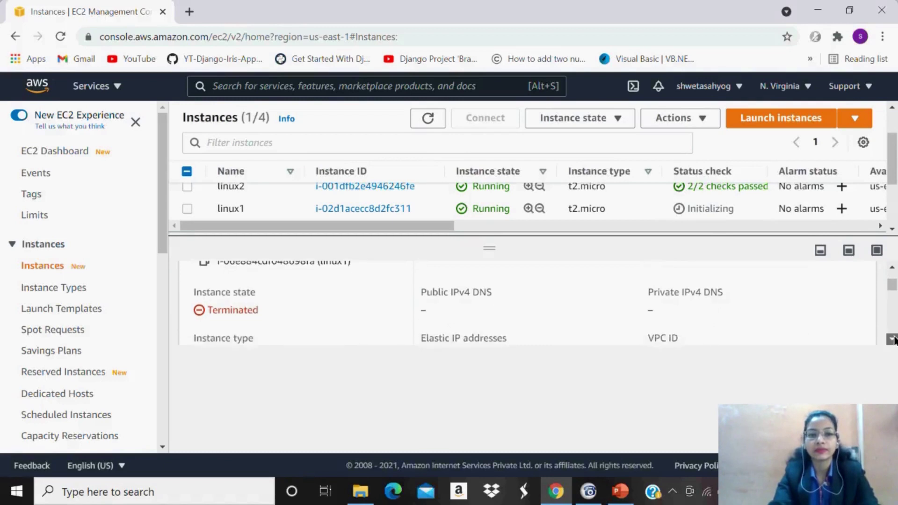
pyautogui.click(892, 339)
pyautogui.click(892, 340)
pyautogui.click(892, 340)
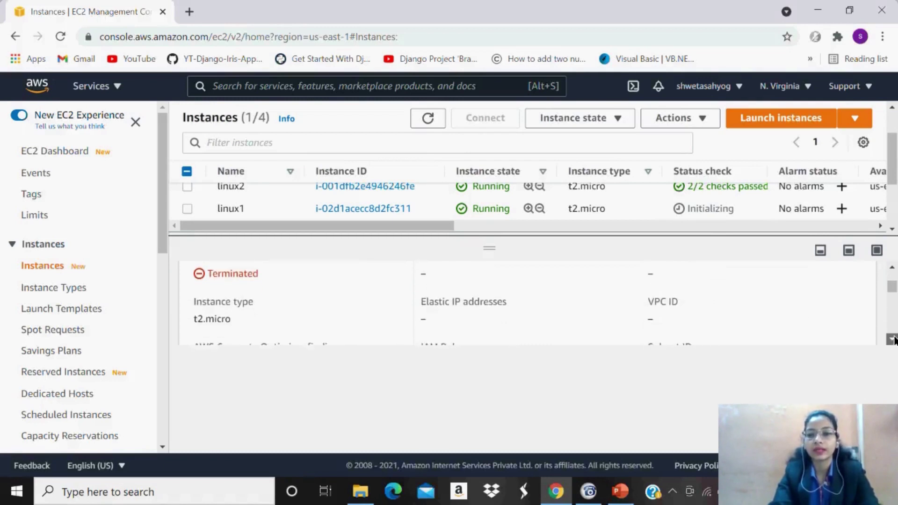
# Select the newly launched linux1 instance.
pyautogui.scroll(4, 561, 304)
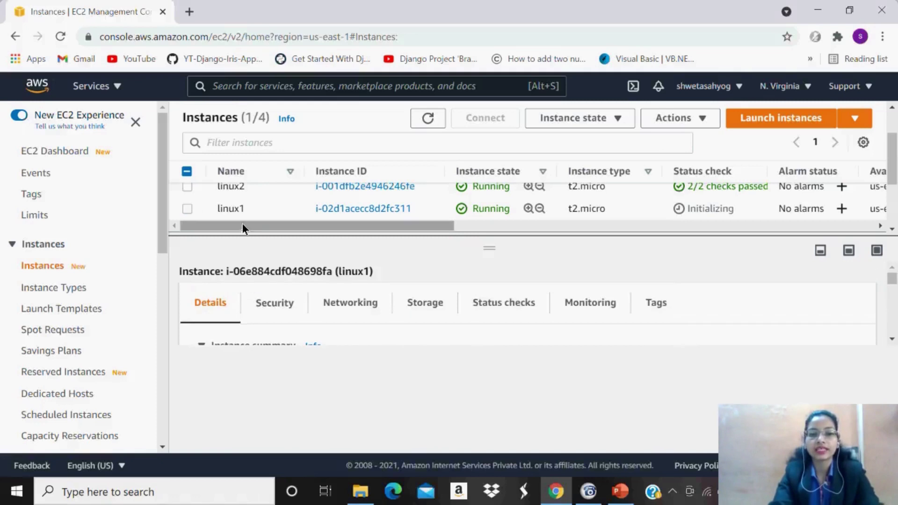
pyautogui.click(187, 209)
pyautogui.moveTo(897, 186); pyautogui.dragTo(896, 171)
pyautogui.click(892, 339)
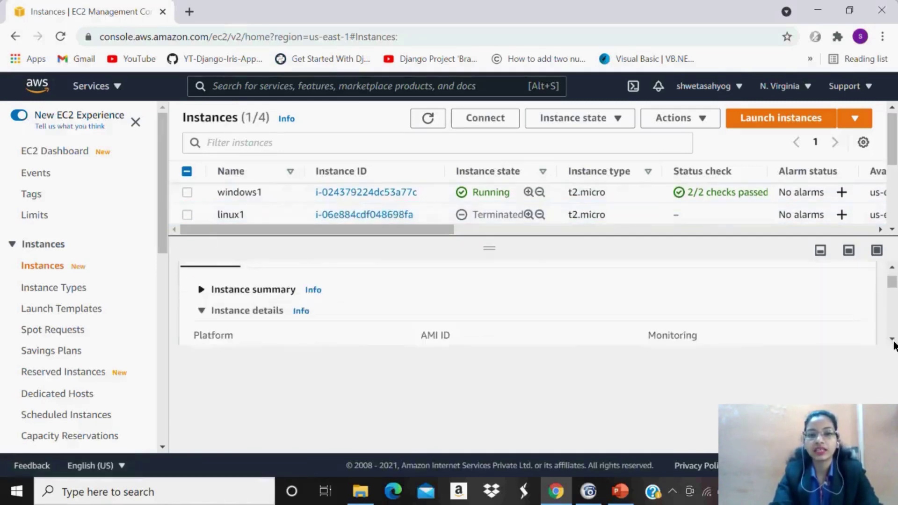
# Copy the new linux1's public IPv4 address, 3.90.34.22, from its Details tab.
pyautogui.click(892, 339)
pyautogui.click(892, 339)
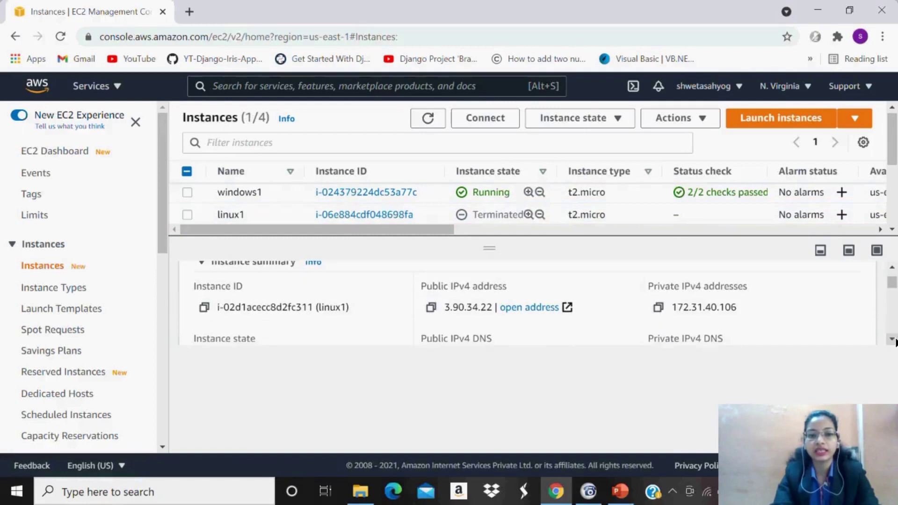
pyautogui.click(891, 339)
pyautogui.click(892, 340)
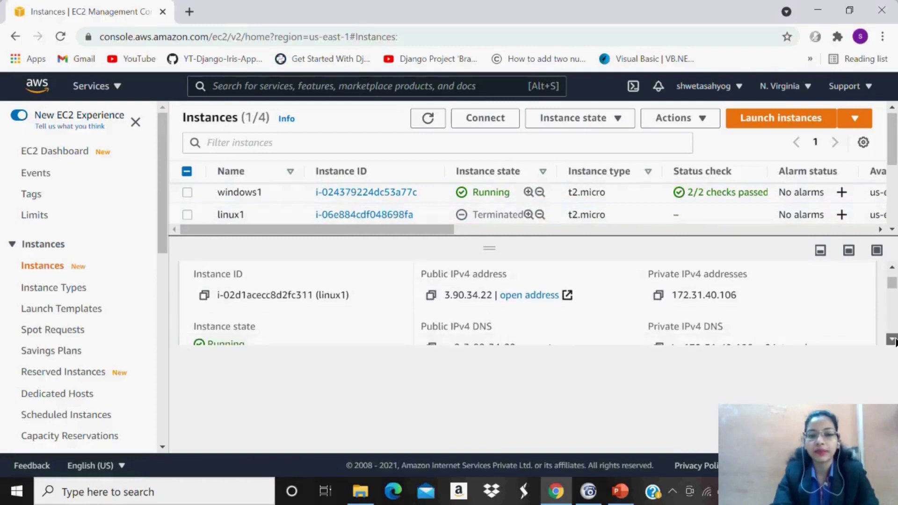
pyautogui.click(892, 340)
pyautogui.click(892, 340)
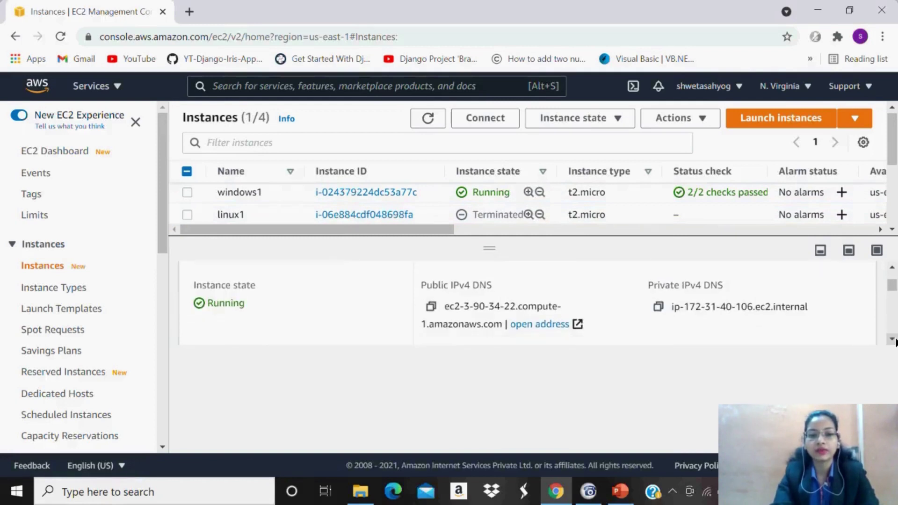
pyautogui.click(892, 340)
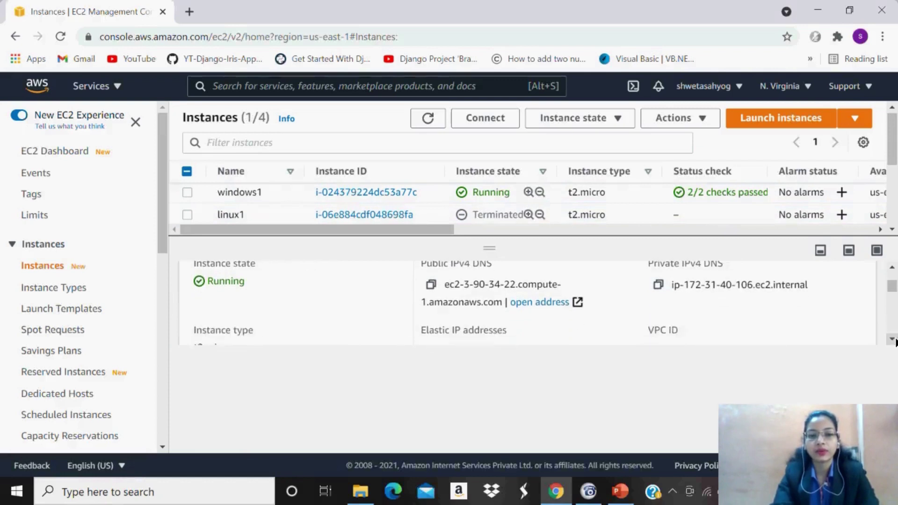
pyautogui.click(892, 340)
pyautogui.click(892, 339)
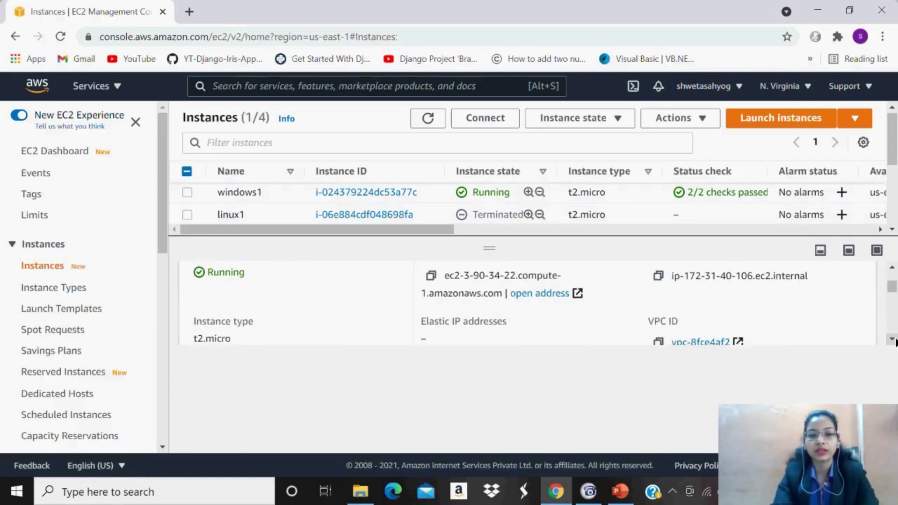
pyautogui.click(892, 339)
pyautogui.click(892, 340)
pyautogui.click(892, 339)
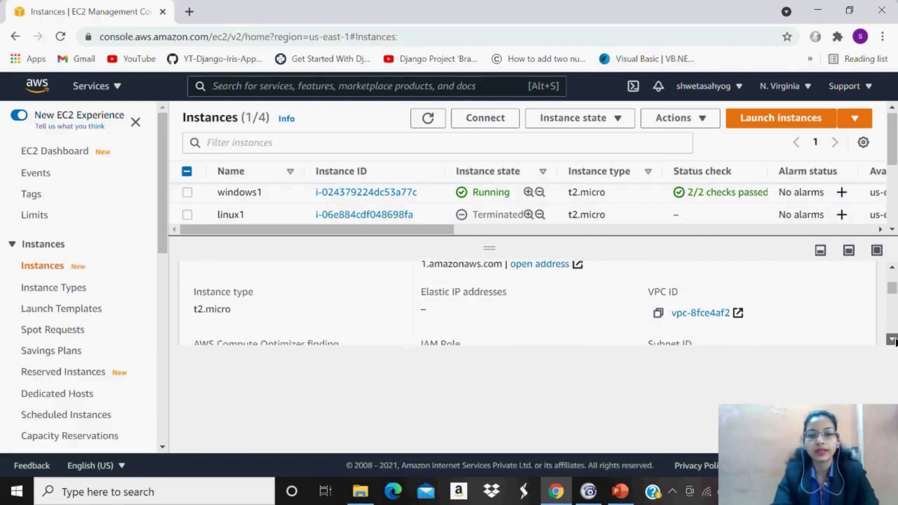
pyautogui.click(892, 340)
pyautogui.click(892, 339)
pyautogui.click(892, 340)
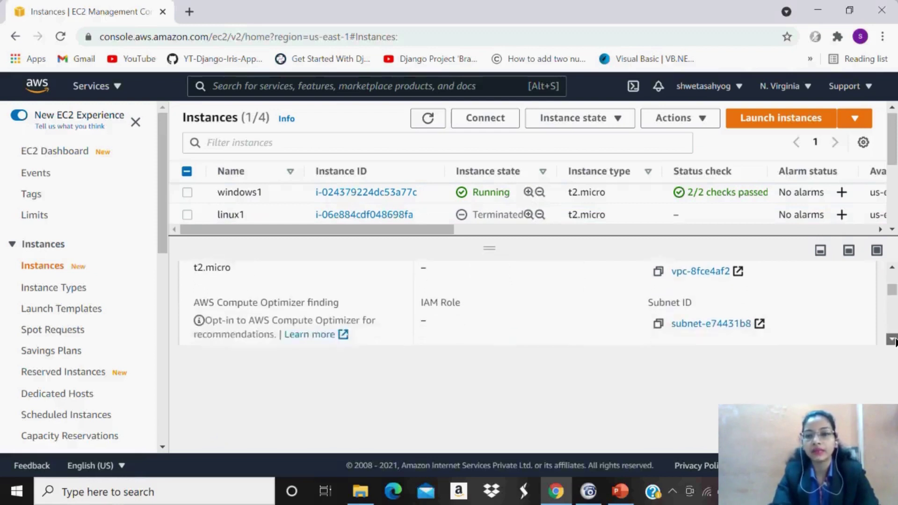
pyautogui.click(892, 340)
pyautogui.click(892, 339)
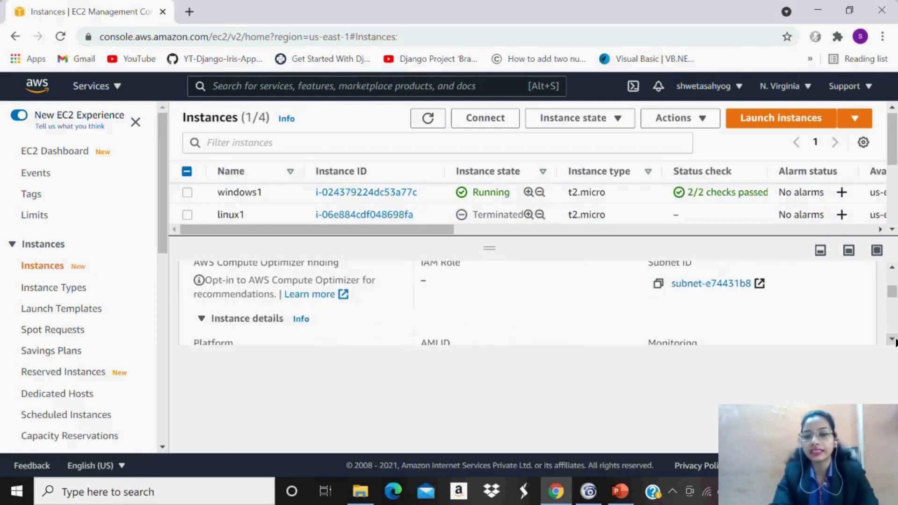
pyautogui.click(892, 339)
pyautogui.click(891, 340)
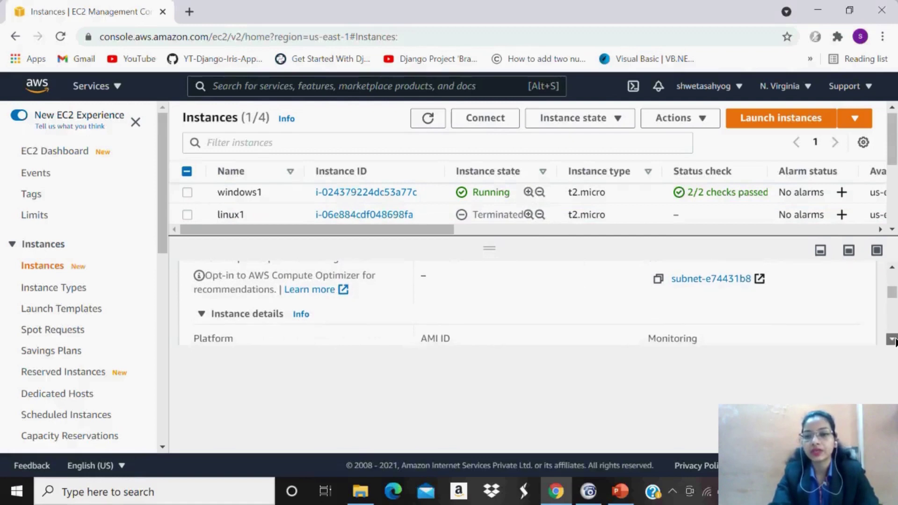
pyautogui.click(891, 340)
pyautogui.click(892, 340)
pyautogui.click(892, 339)
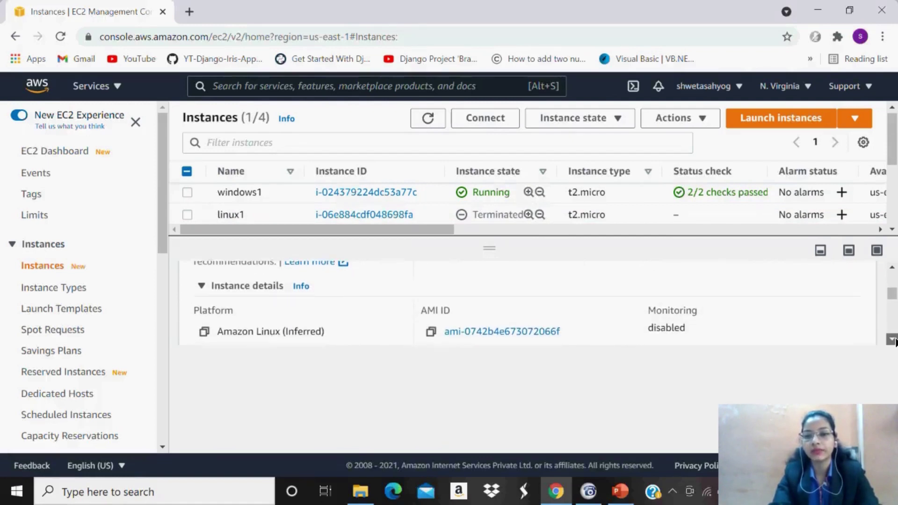
pyautogui.scroll(-5, 892, 339)
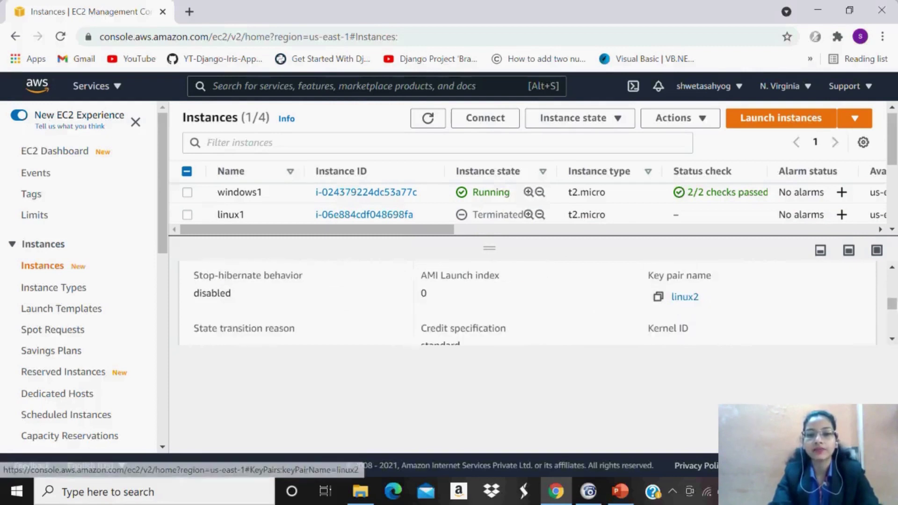
pyautogui.moveTo(892, 304); pyautogui.dragTo(893, 283)
pyautogui.click(430, 276)
pyautogui.click(432, 123)
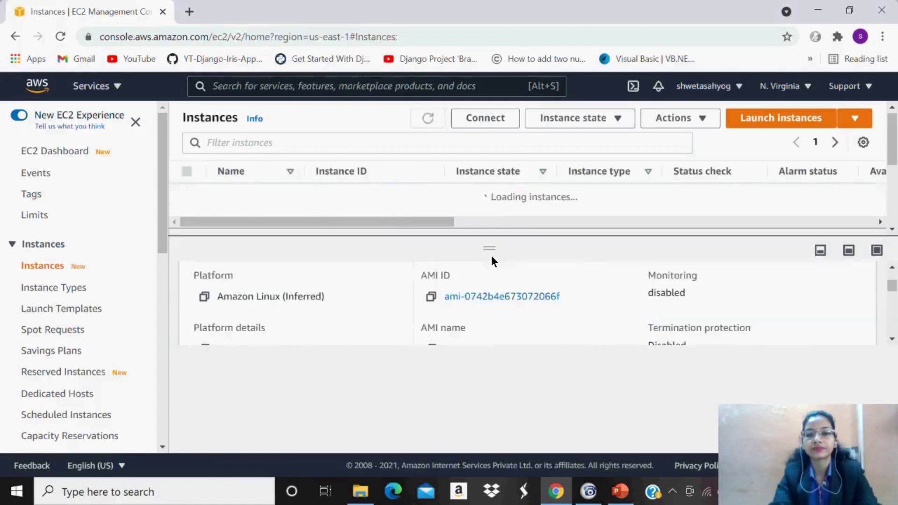
pyautogui.moveTo(492, 264); pyautogui.dragTo(501, 315)
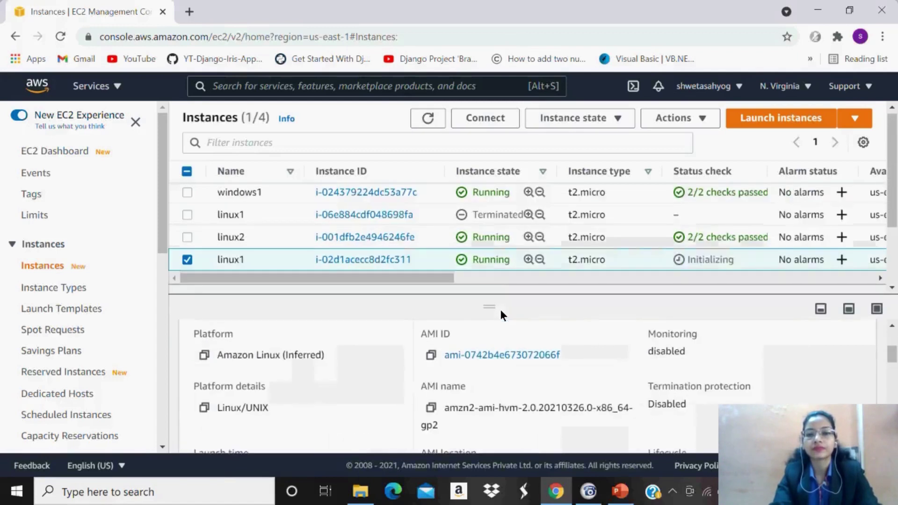
pyautogui.click(433, 117)
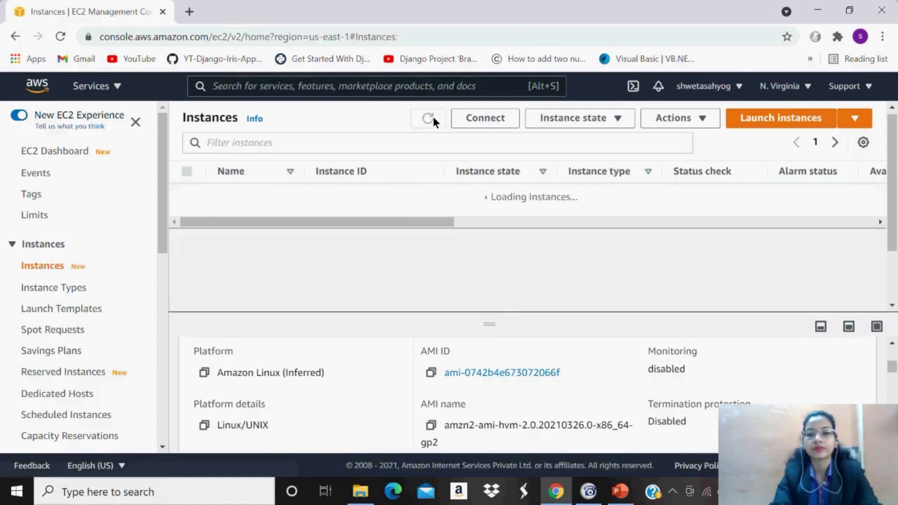
pyautogui.click(433, 117)
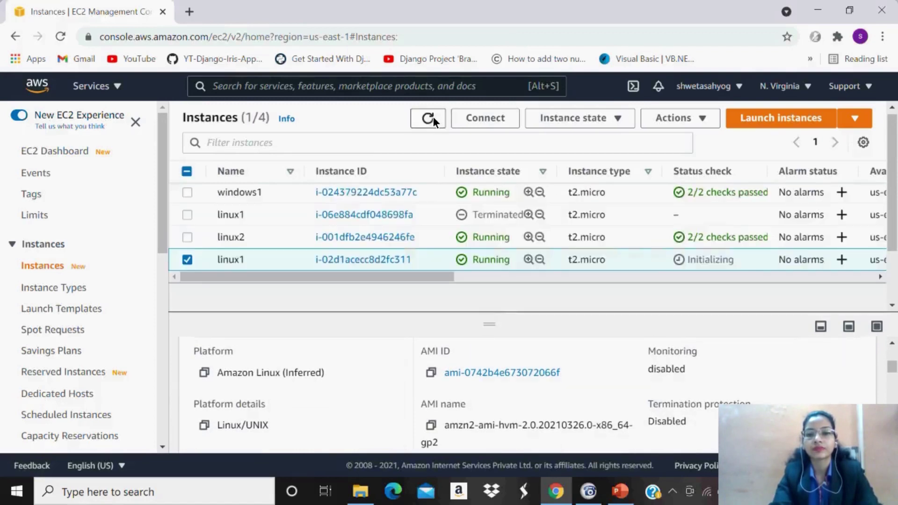
pyautogui.click(427, 114)
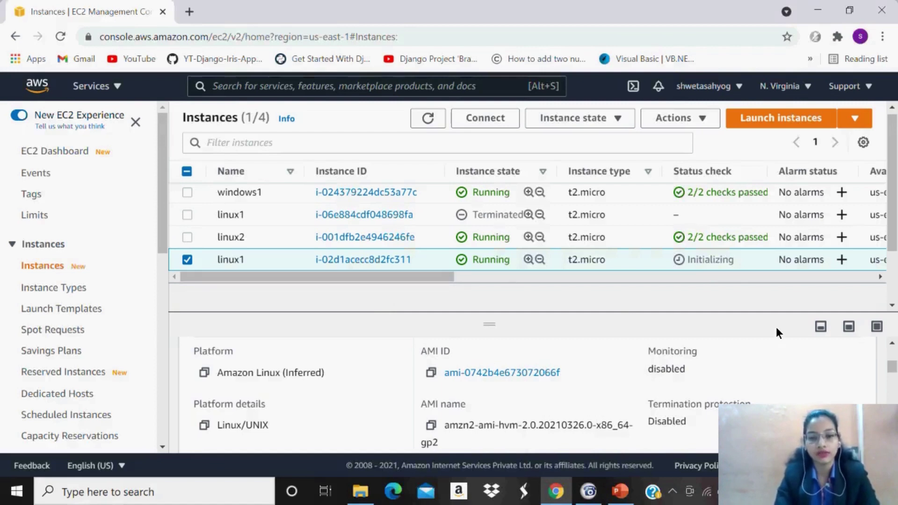
pyautogui.scroll(1, 892, 367)
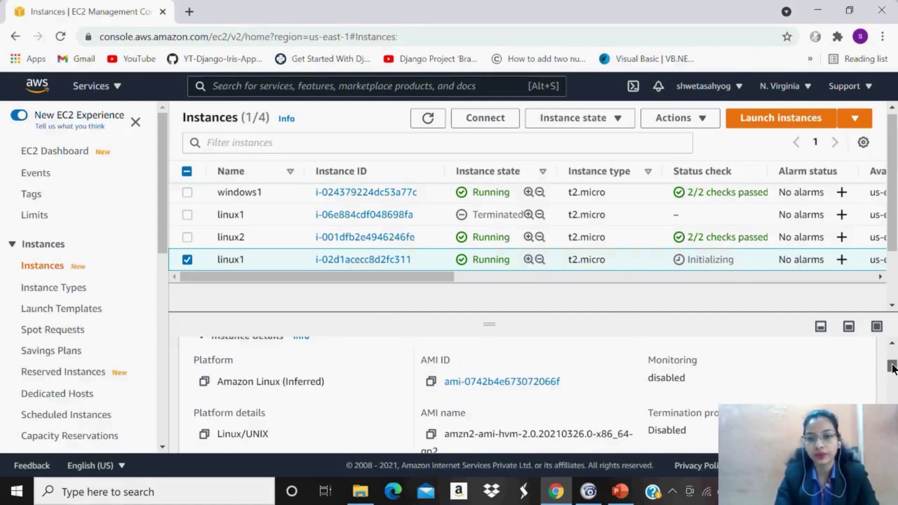
pyautogui.scroll(2, 893, 367)
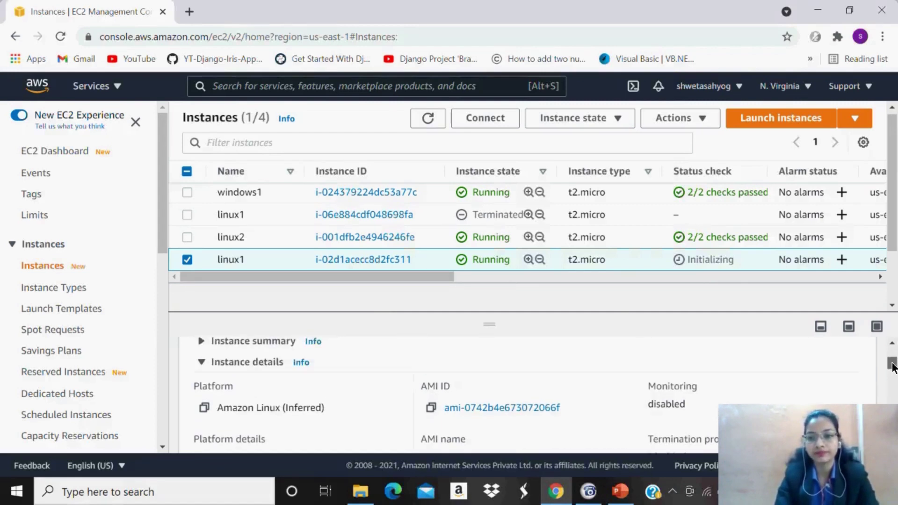
pyautogui.click(431, 122)
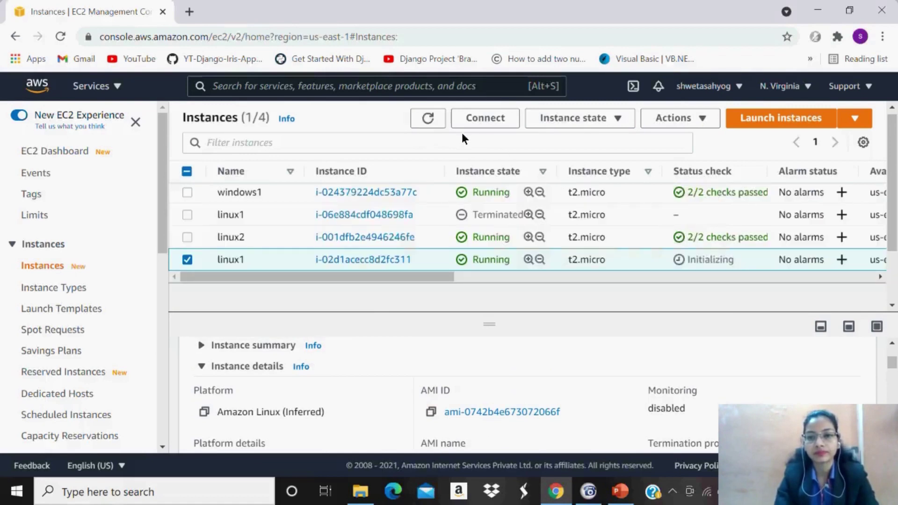
pyautogui.click(426, 121)
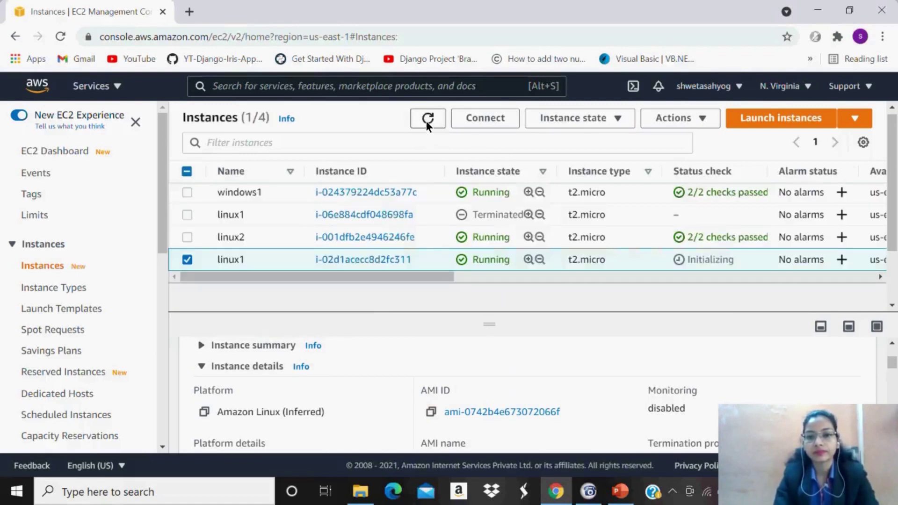
pyautogui.click(426, 121)
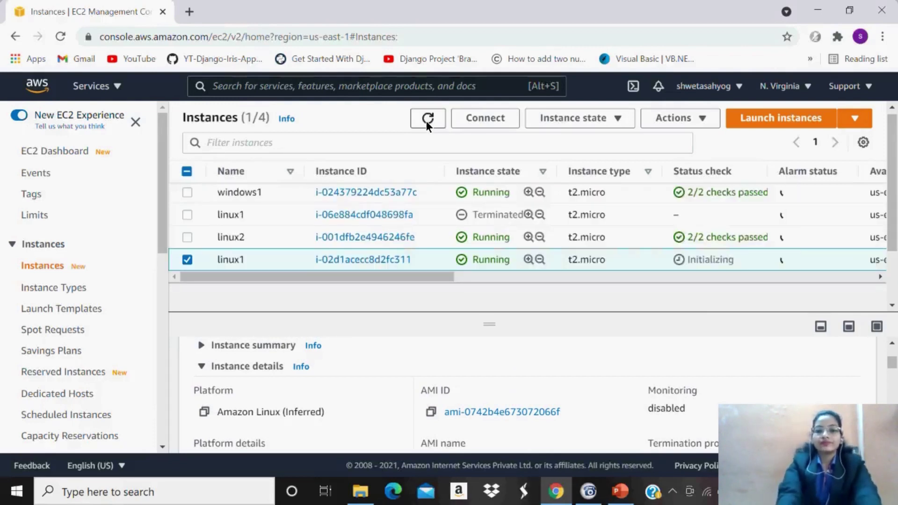
pyautogui.click(426, 121)
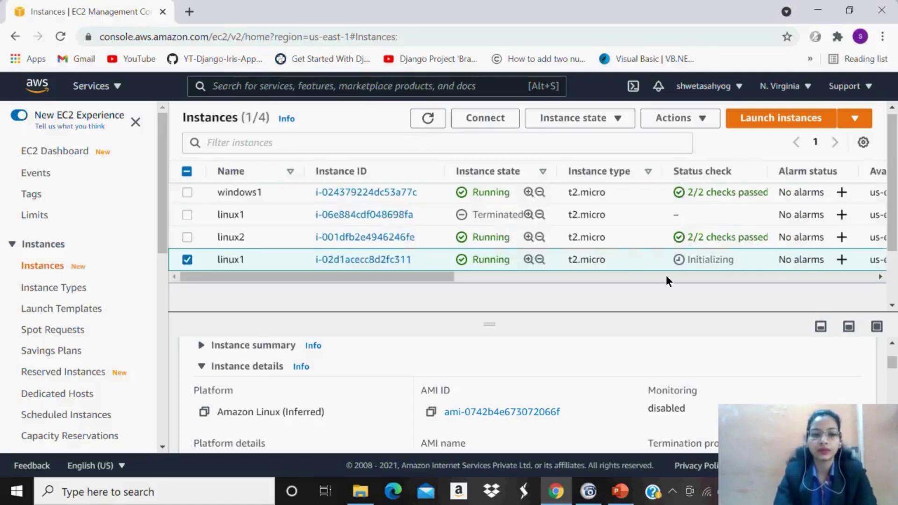
pyautogui.click(200, 344)
pyautogui.click(431, 390)
pyautogui.click(430, 122)
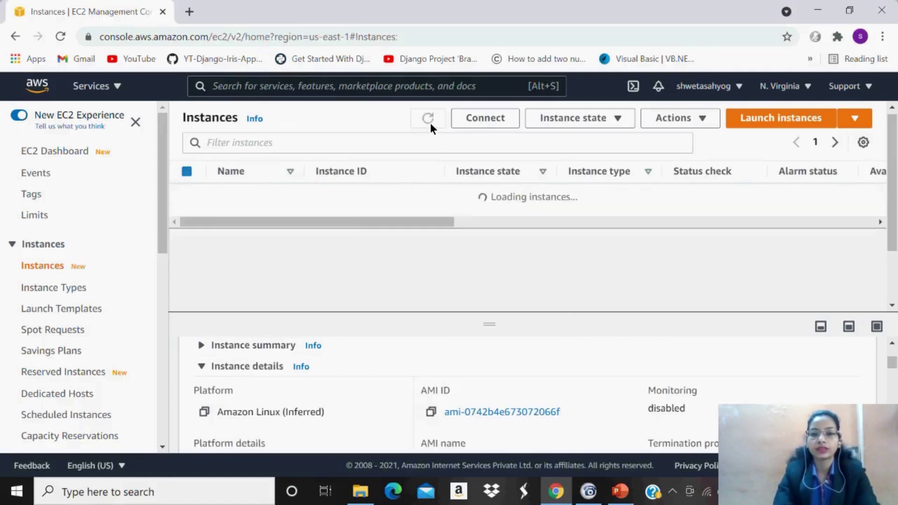
pyautogui.click(430, 122)
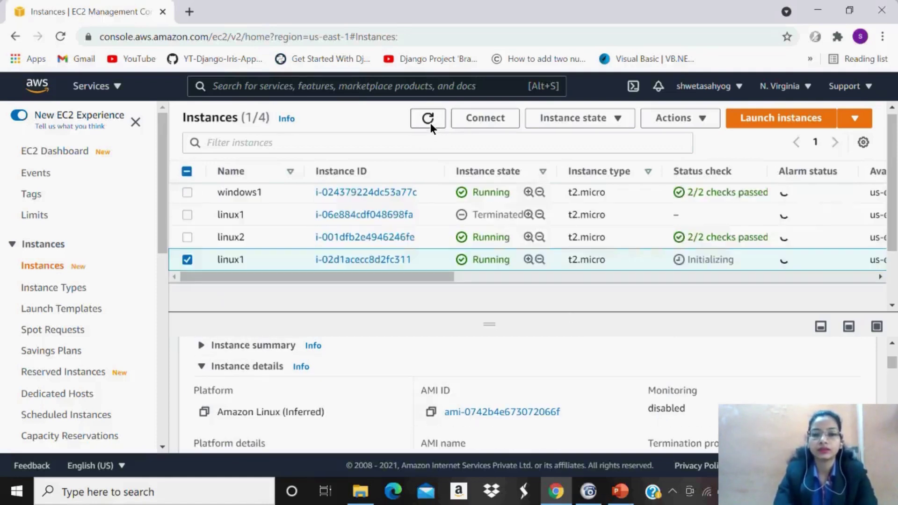
pyautogui.click(430, 122)
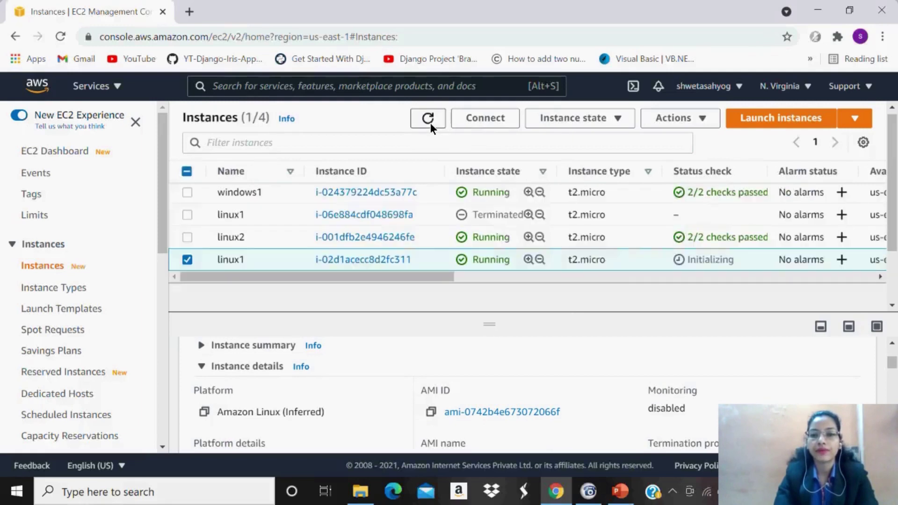
pyautogui.click(430, 123)
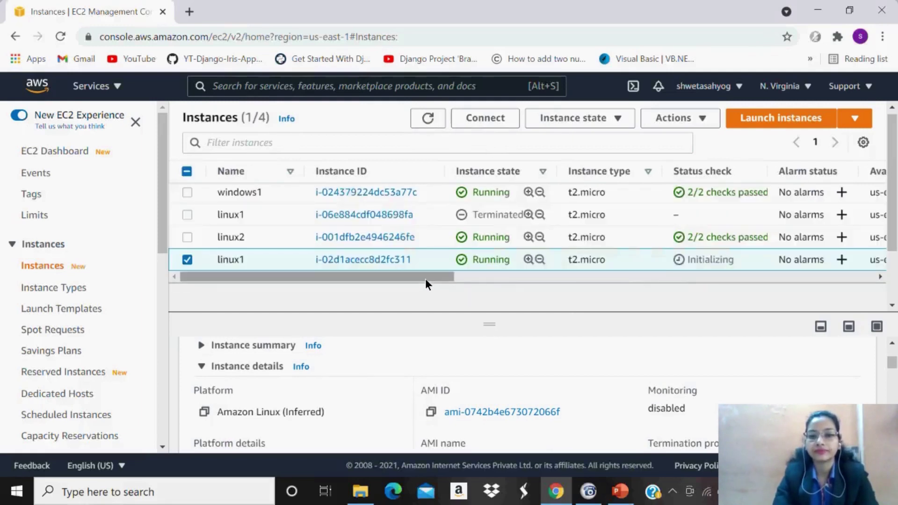
# Refresh to confirm linux1 passes 2/2 checks and copy its public IPv4 3.90.34.22.
pyautogui.moveTo(425, 278); pyautogui.dragTo(388, 296)
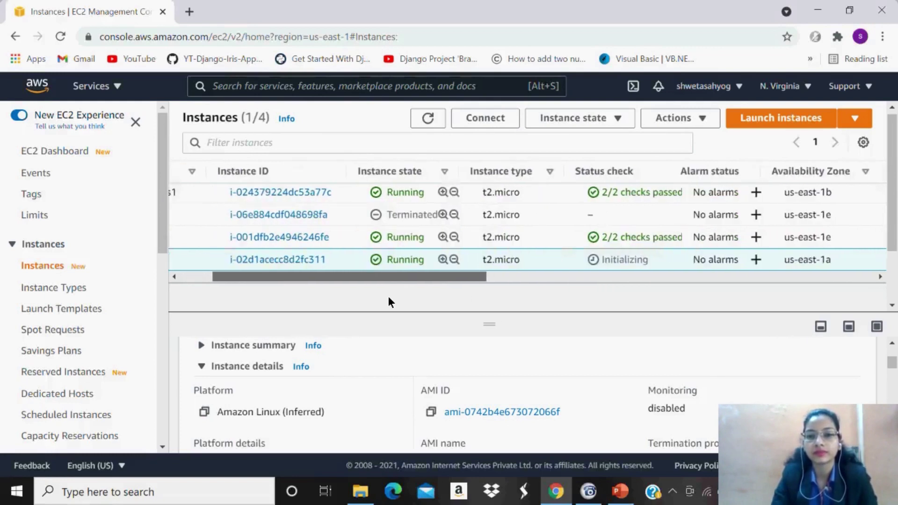
pyautogui.click(428, 118)
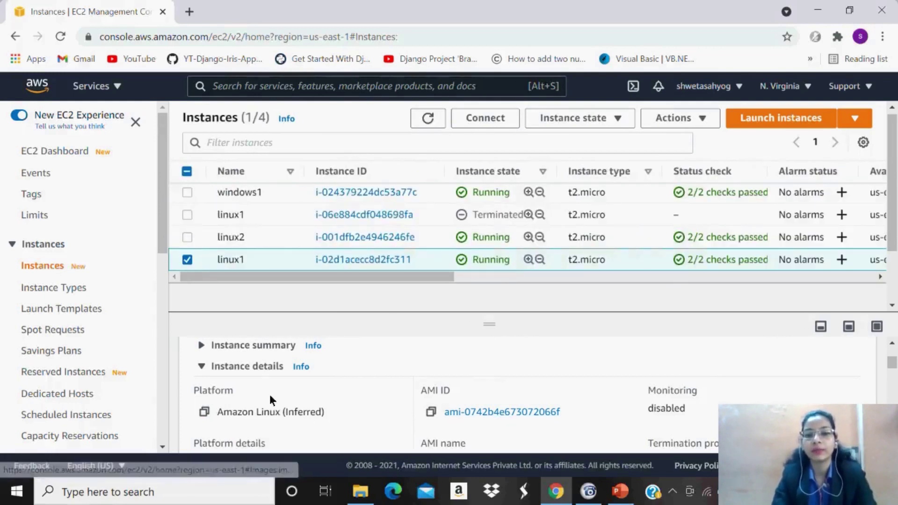
pyautogui.click(251, 347)
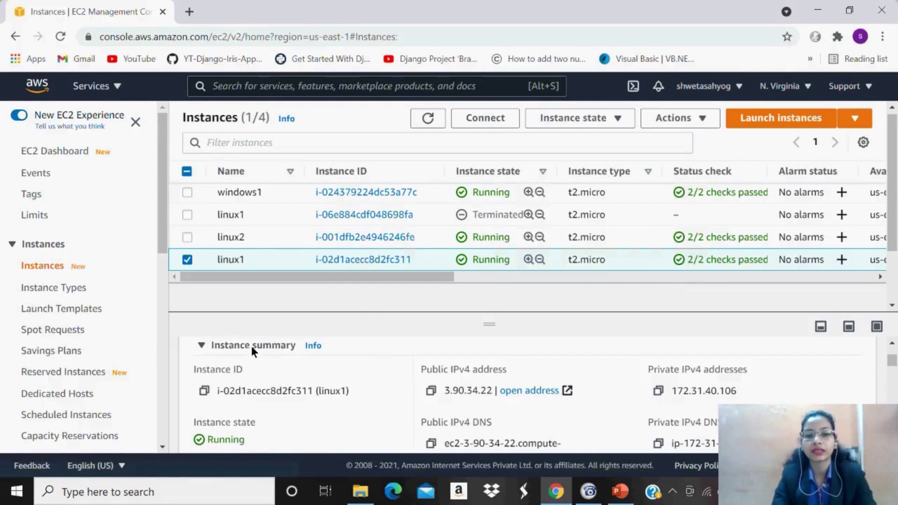
pyautogui.click(430, 390)
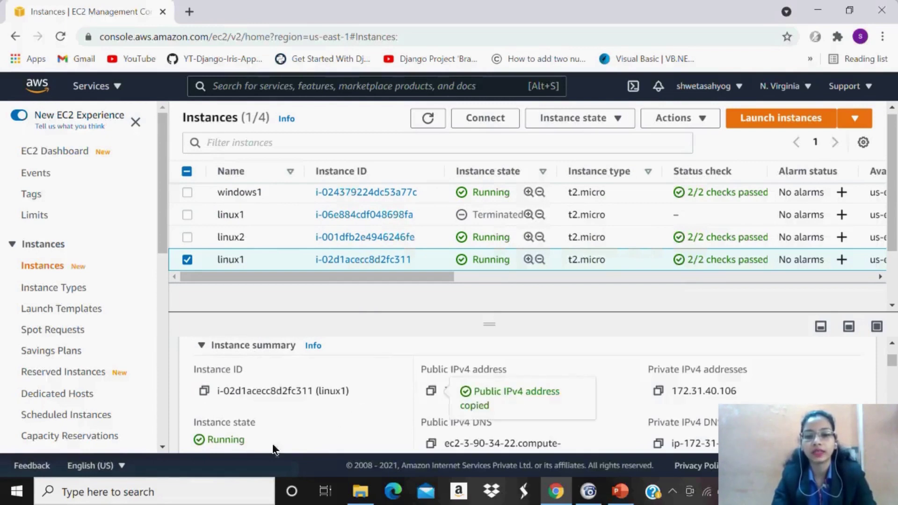
pyautogui.click(209, 490)
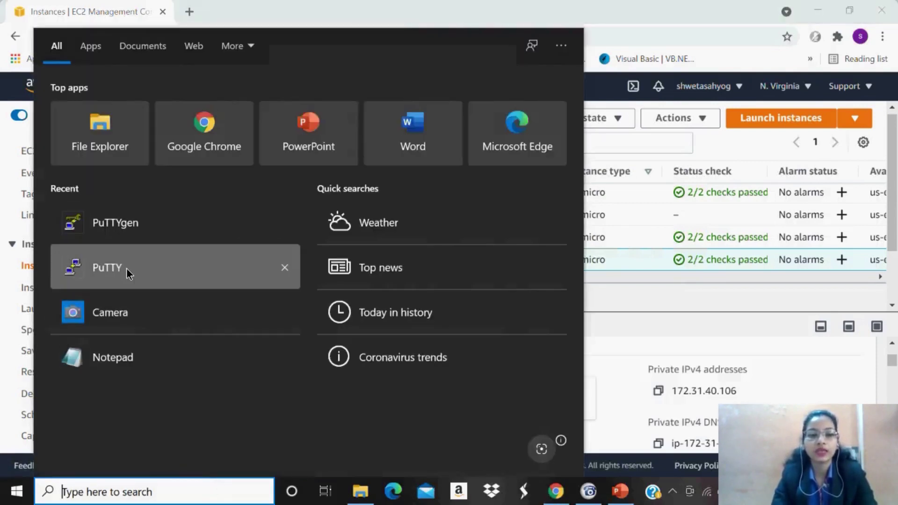
# Launch PuTTY and load the linux2.ppk private key under Connection > SSH > Auth.
pyautogui.click(122, 264)
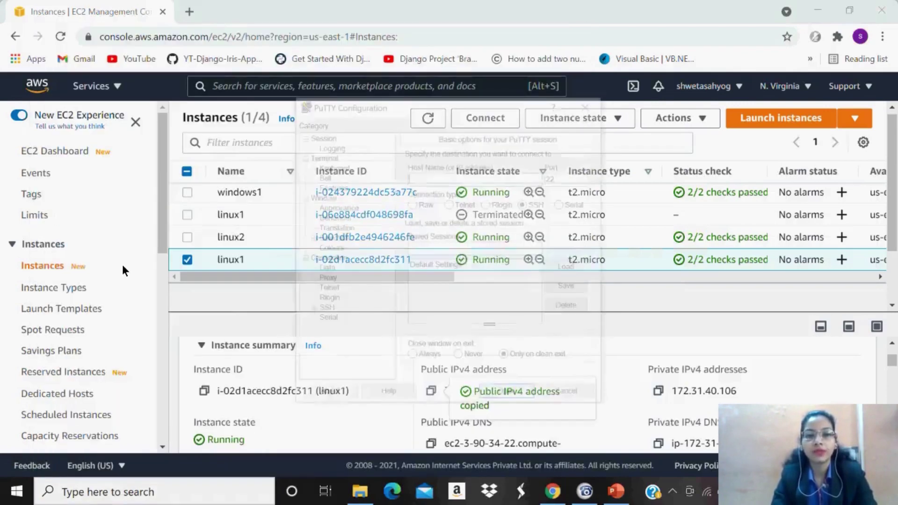
pyautogui.click(322, 309)
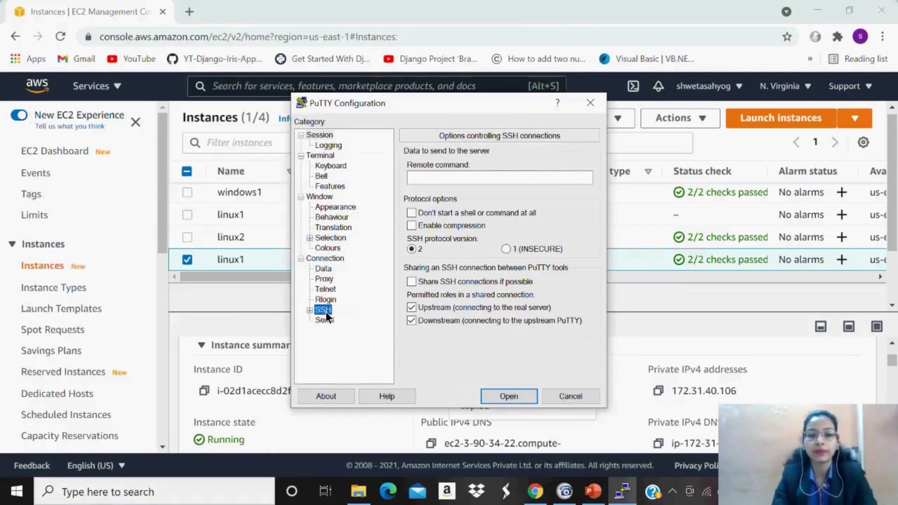
pyautogui.click(310, 310)
pyautogui.click(331, 320)
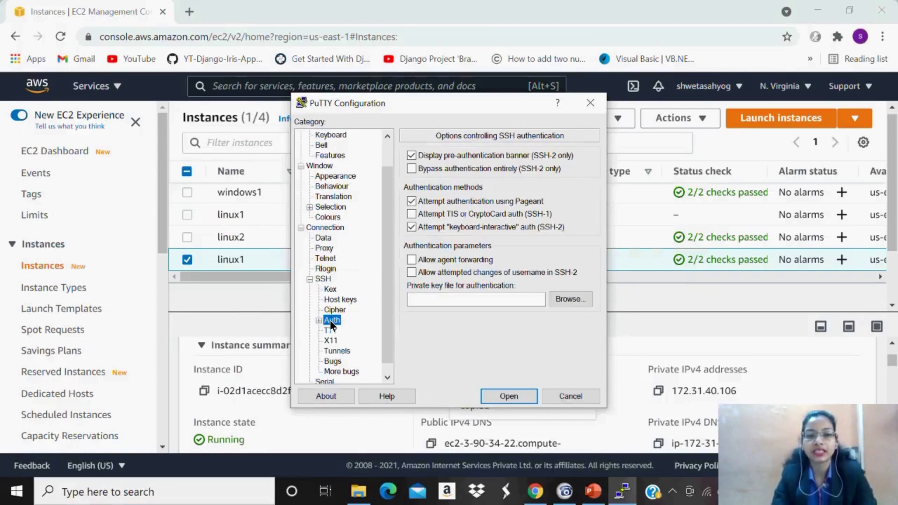
pyautogui.click(560, 299)
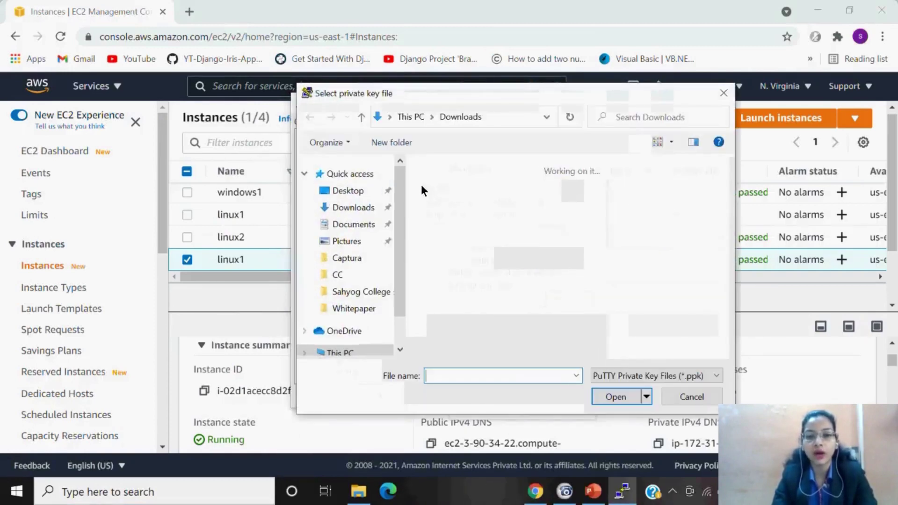
pyautogui.click(455, 187)
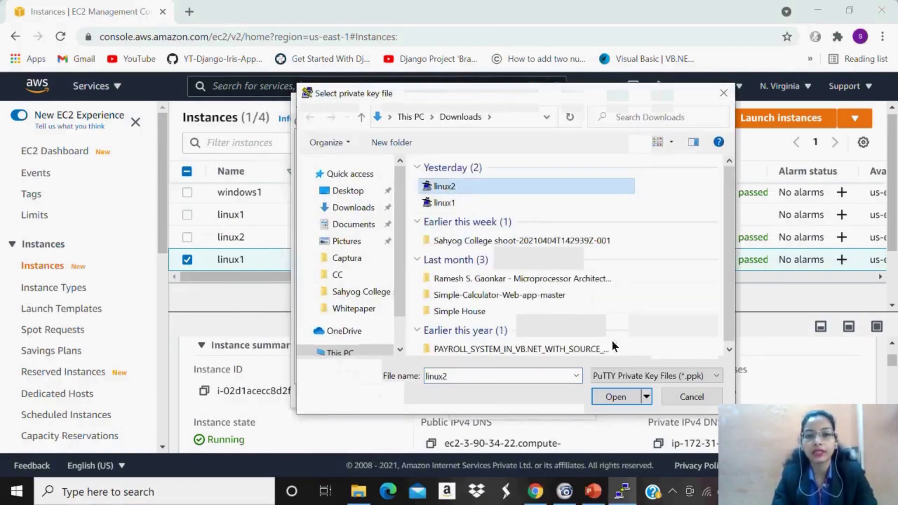
pyautogui.click(629, 398)
# Connect to 3.90.34.22, trust the host key, and log in as ec2-user.
pyautogui.click(509, 396)
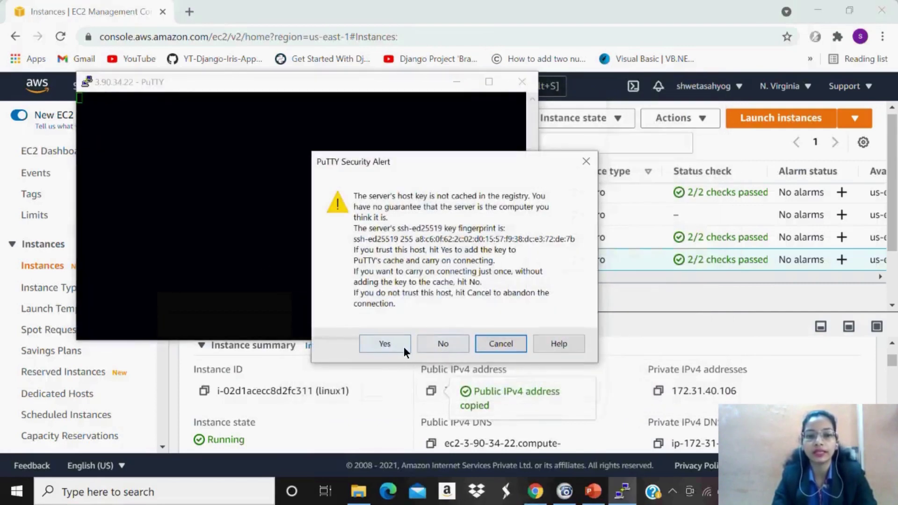
pyautogui.click(390, 344)
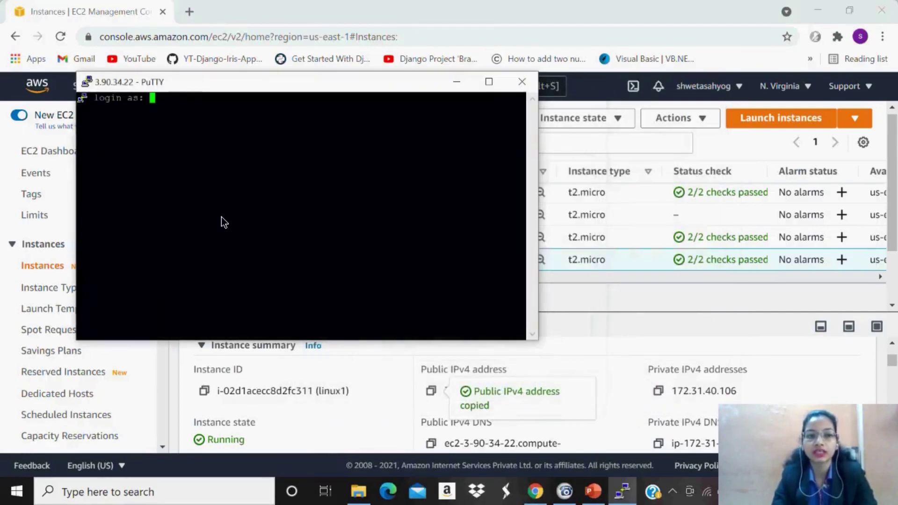
pyautogui.write('ec2')
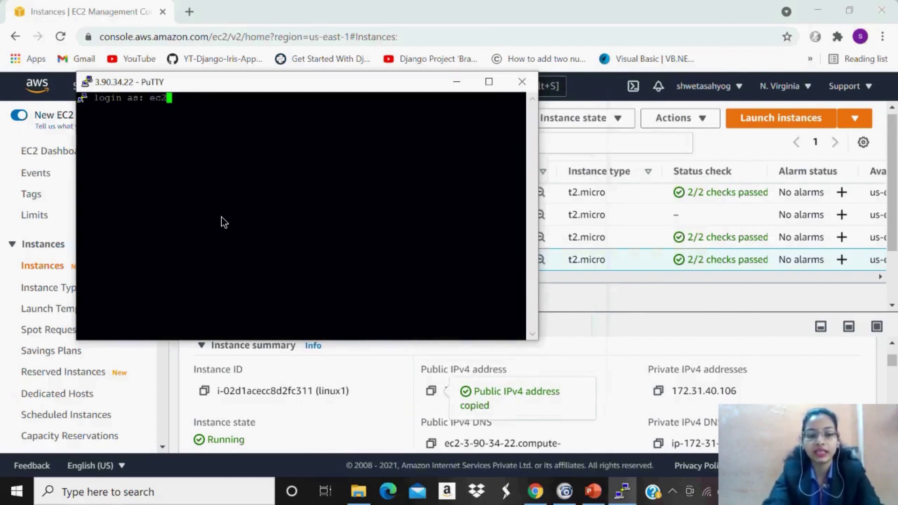
pyautogui.write('-user')
pyautogui.press('Return')
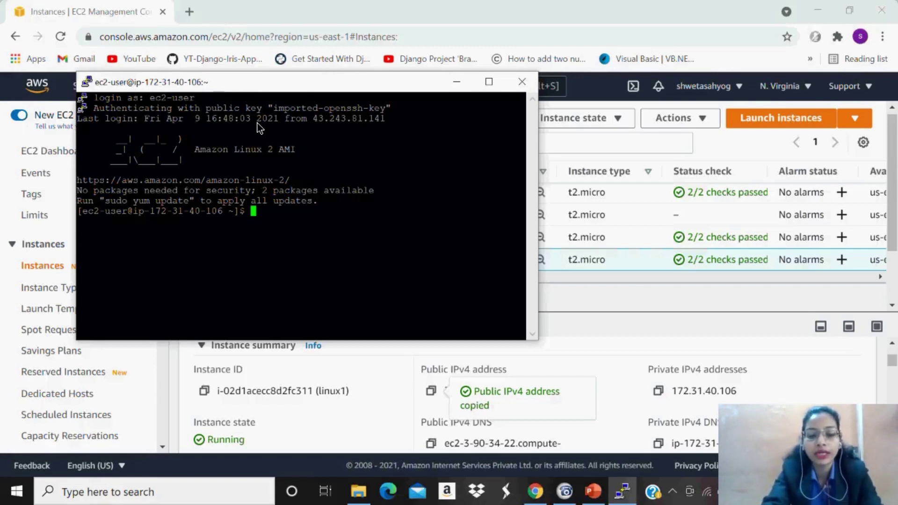
# Type sudo at the ec2-user shell prompt to begin a new command.
pyautogui.write('sudo')
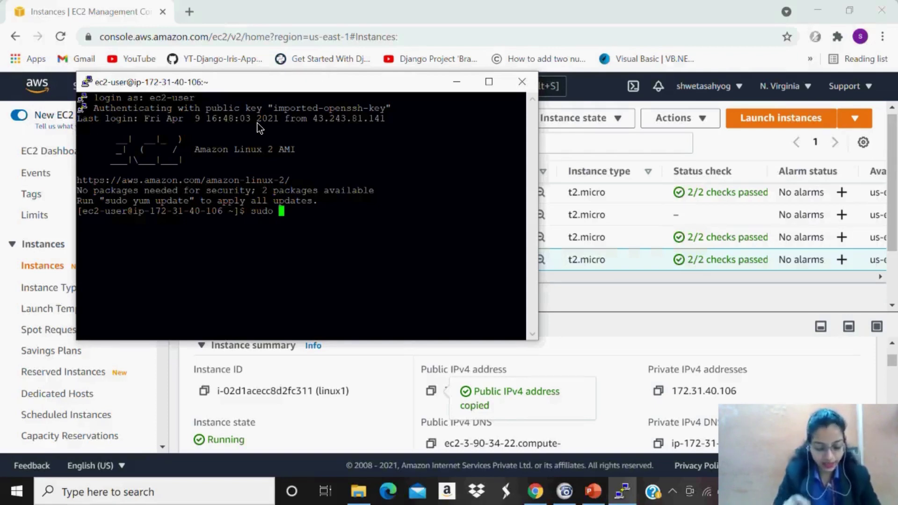
# Run 'sudo yum -y install httpd mod_ssl' to install Apache with mod_ssl.
pyautogui.write('yum')
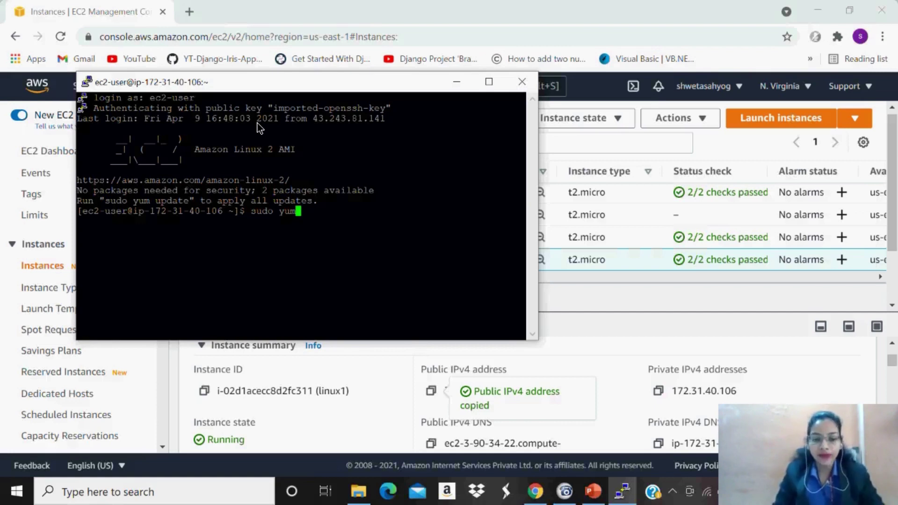
pyautogui.write('-')
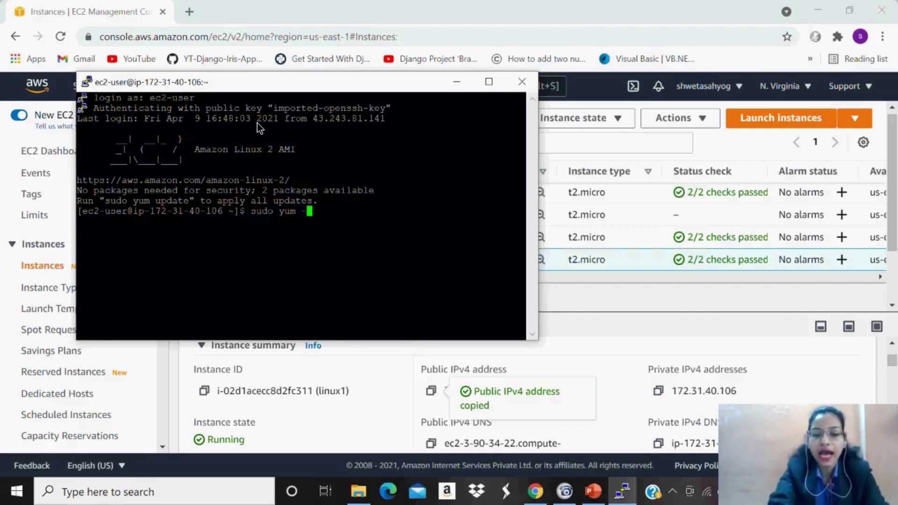
pyautogui.write('y')
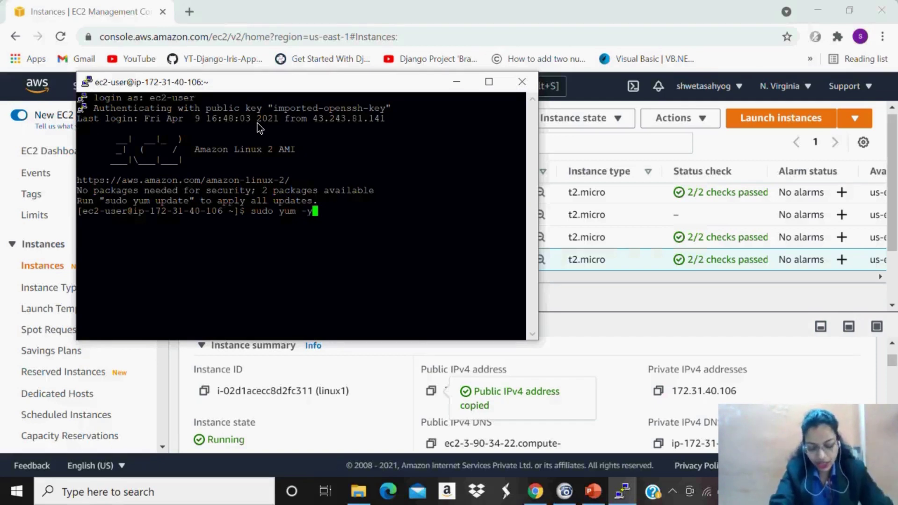
pyautogui.write('in')
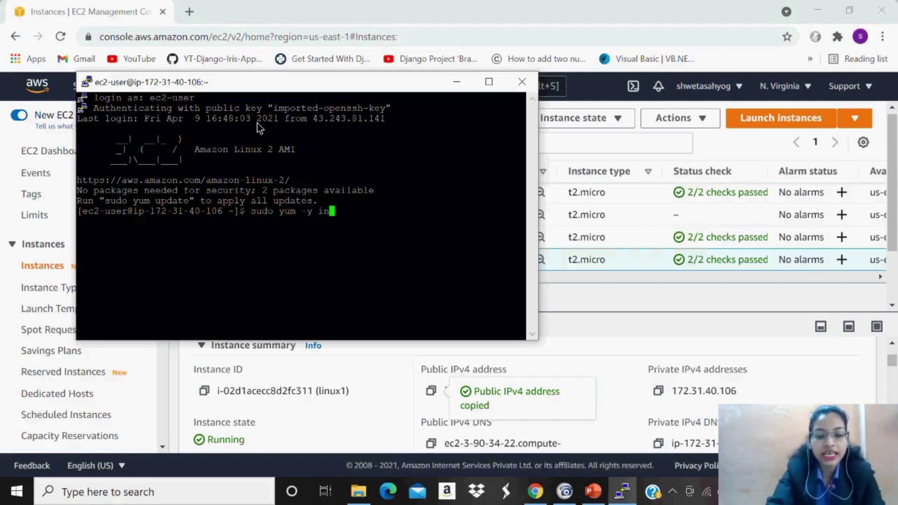
pyautogui.write('stall')
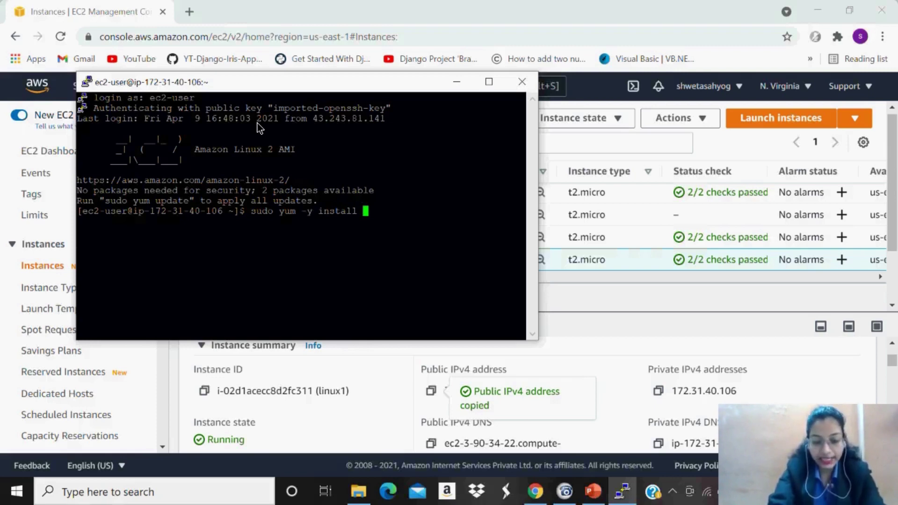
pyautogui.write(' httpd')
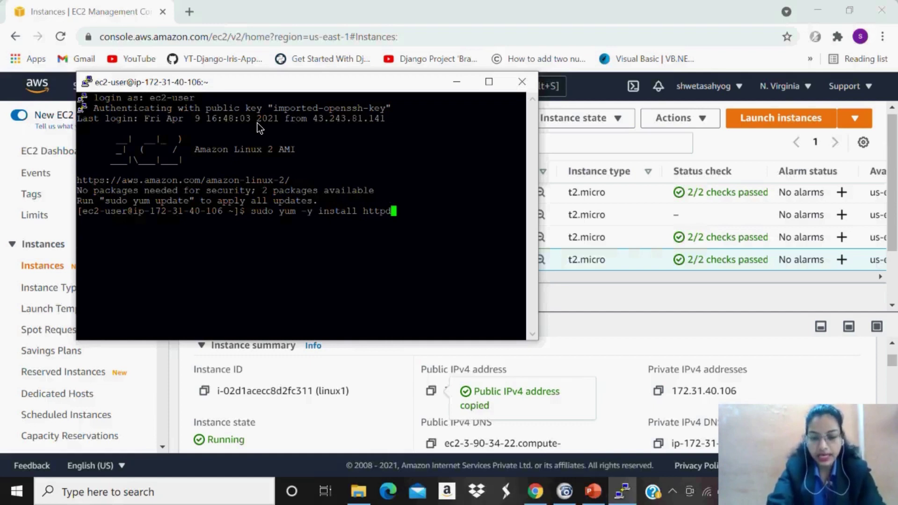
pyautogui.write(' mod_')
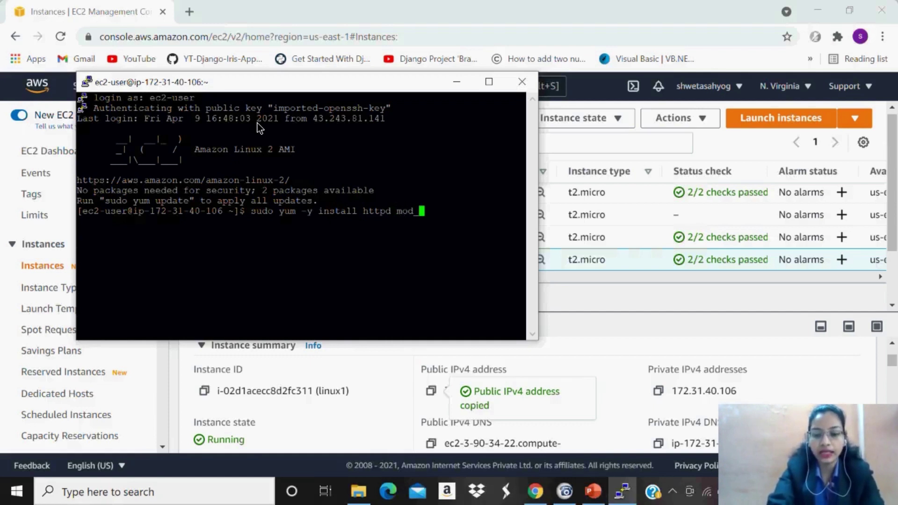
pyautogui.write('ssl')
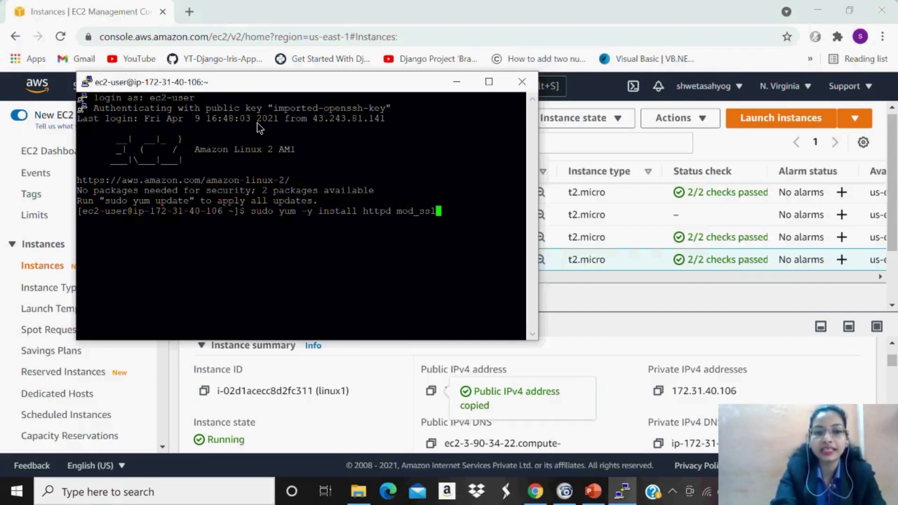
pyautogui.press('Return')
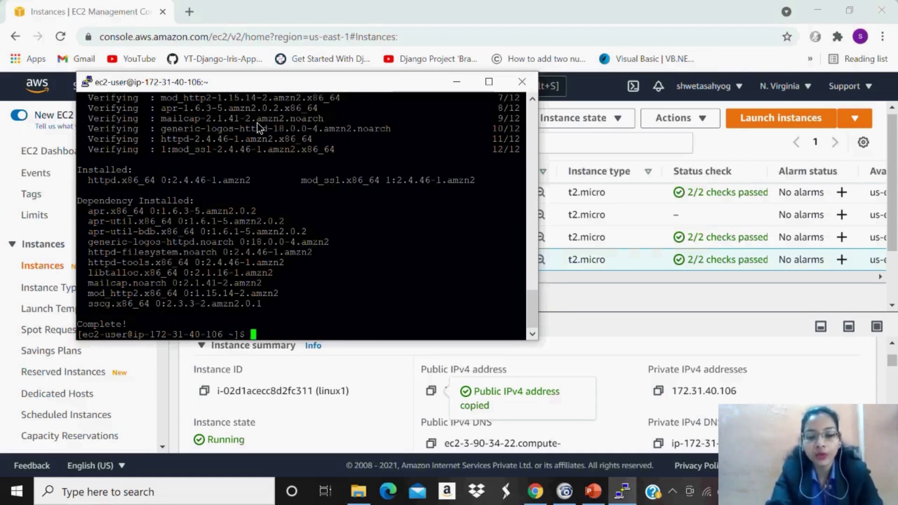
# Start httpd with 'sudo service httpd start' and confirm its status shows active (running).
pyautogui.write('s')
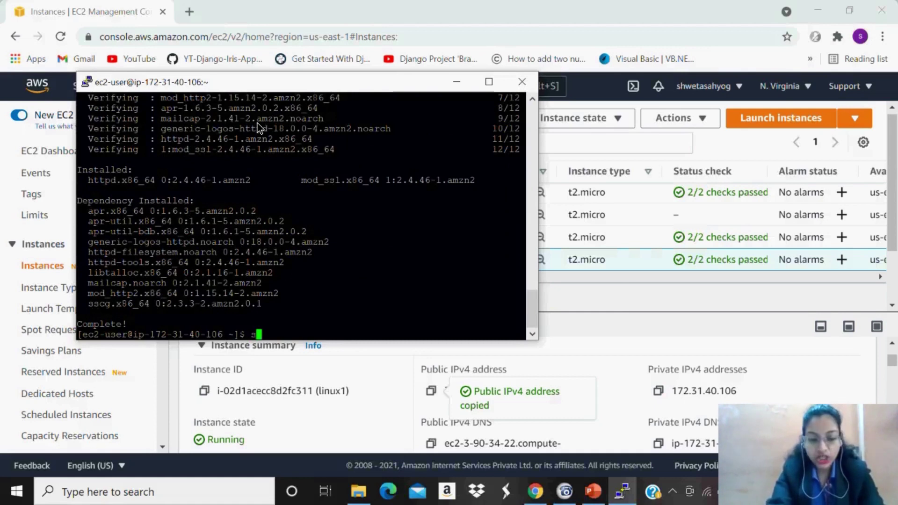
pyautogui.write('udo s')
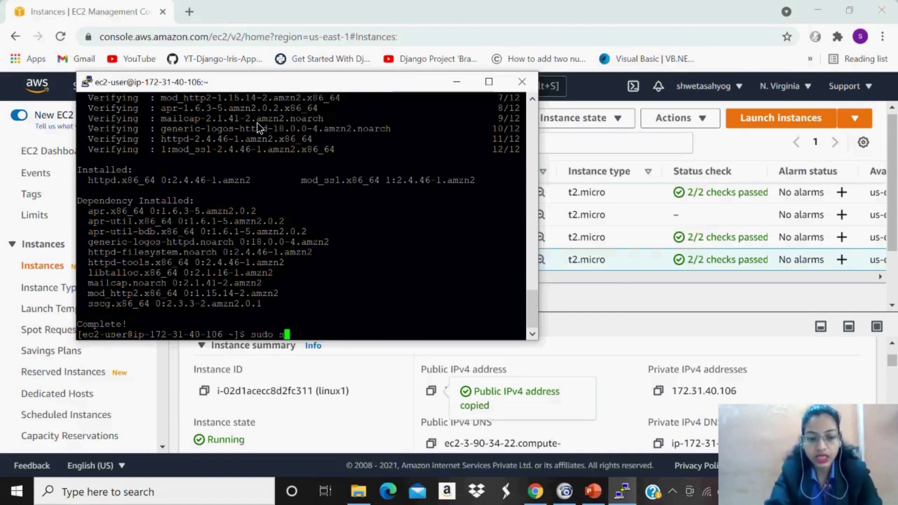
pyautogui.write('ervice')
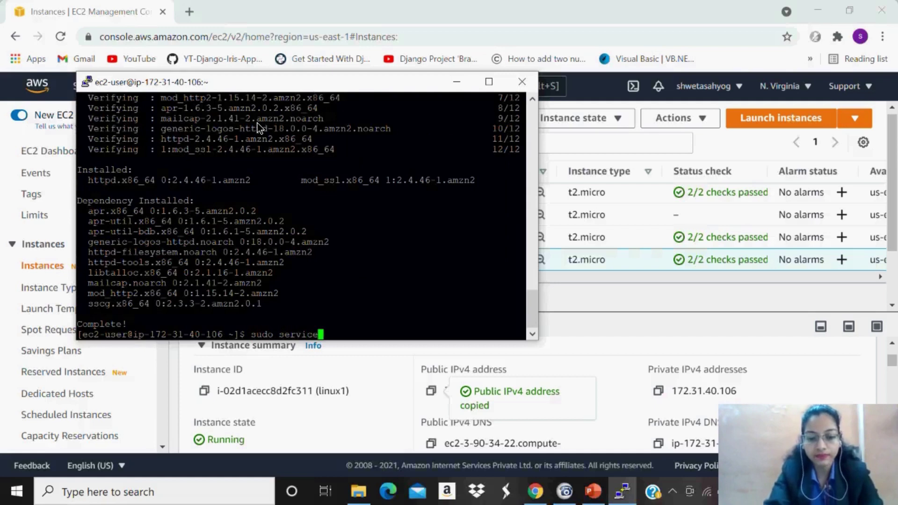
pyautogui.write(' http')
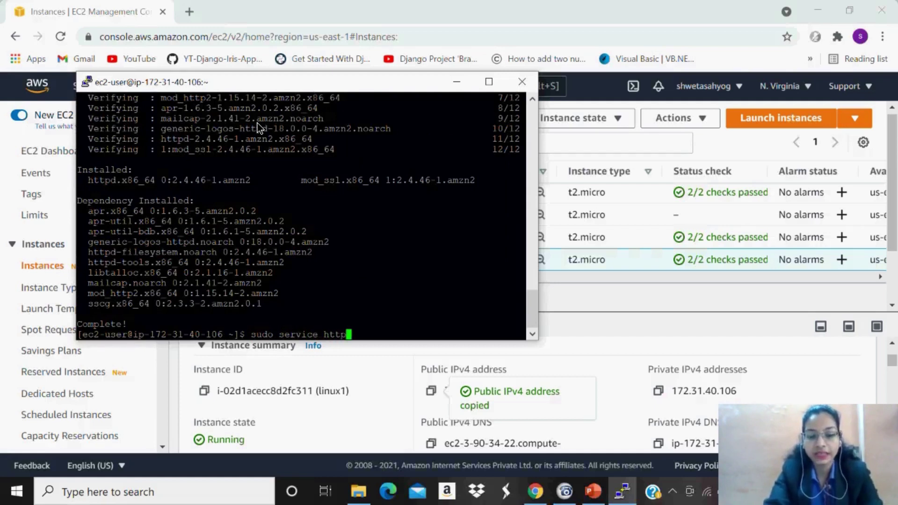
pyautogui.write('d st')
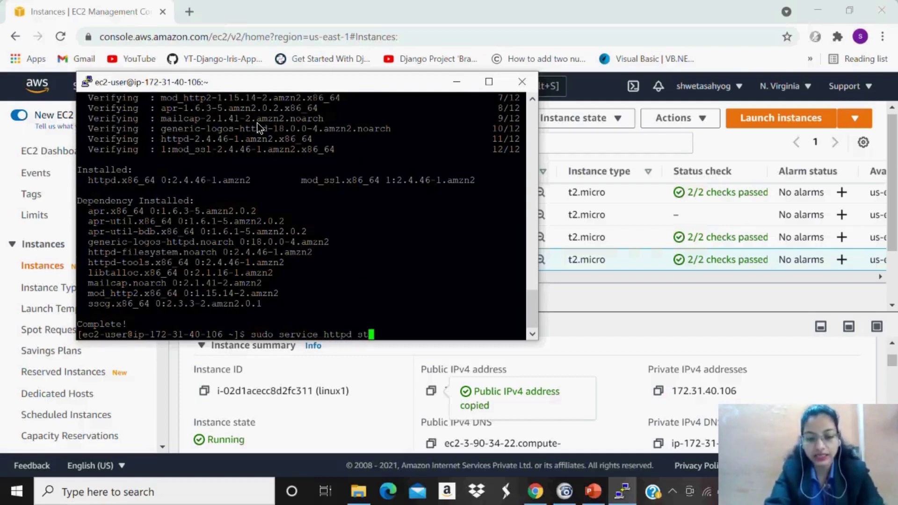
pyautogui.write('art')
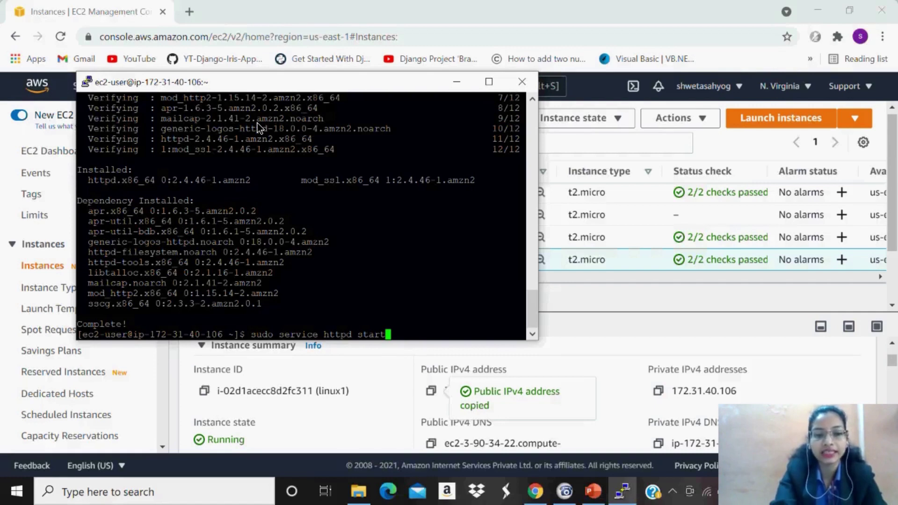
pyautogui.press('Return')
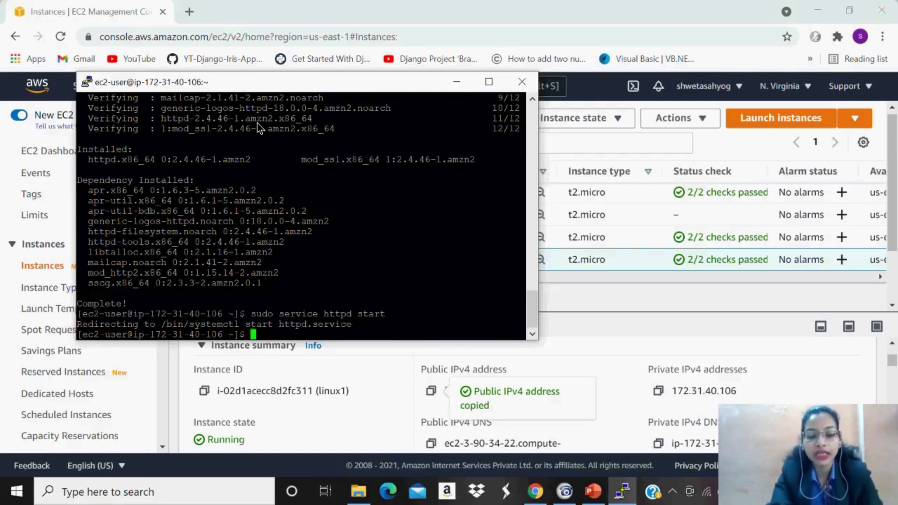
pyautogui.write('sud')
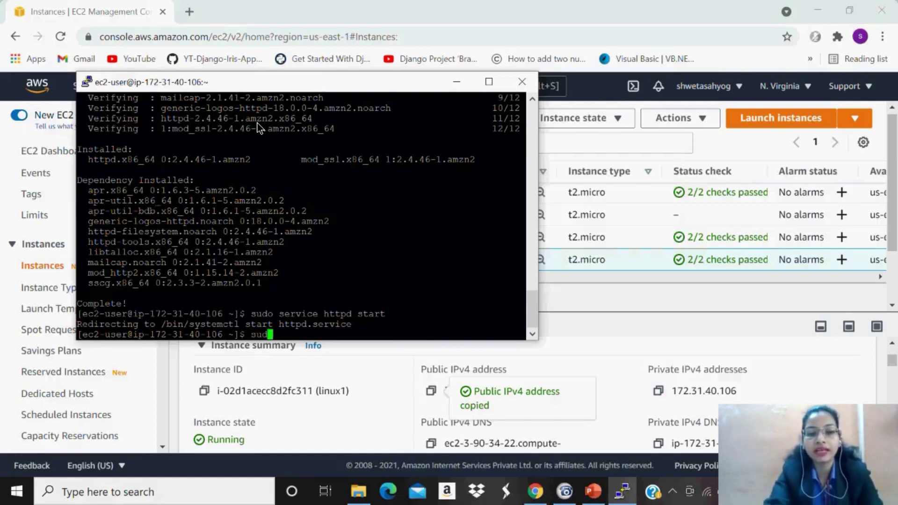
pyautogui.write('o servi')
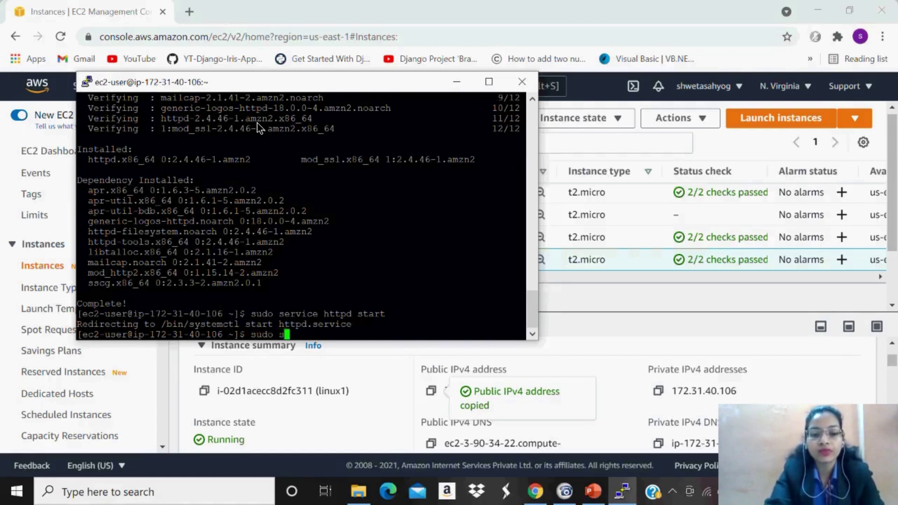
pyautogui.write('e ')
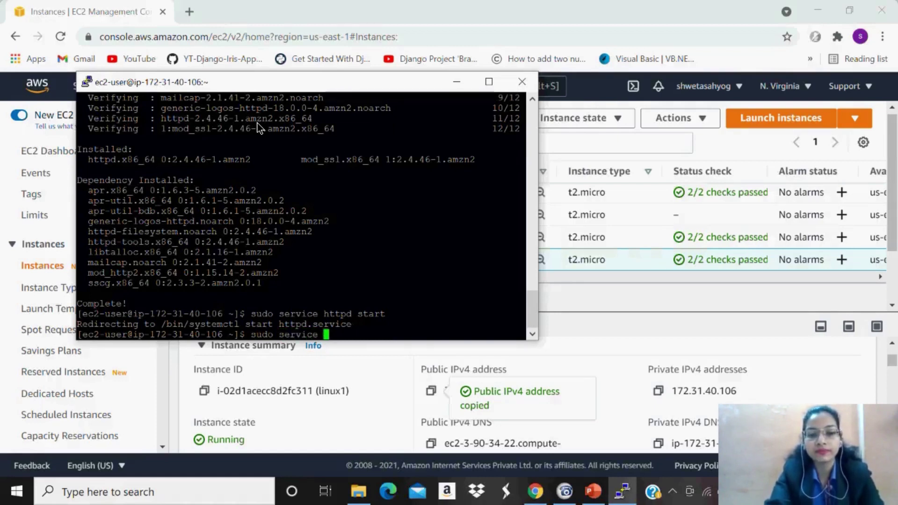
pyautogui.write('htt')
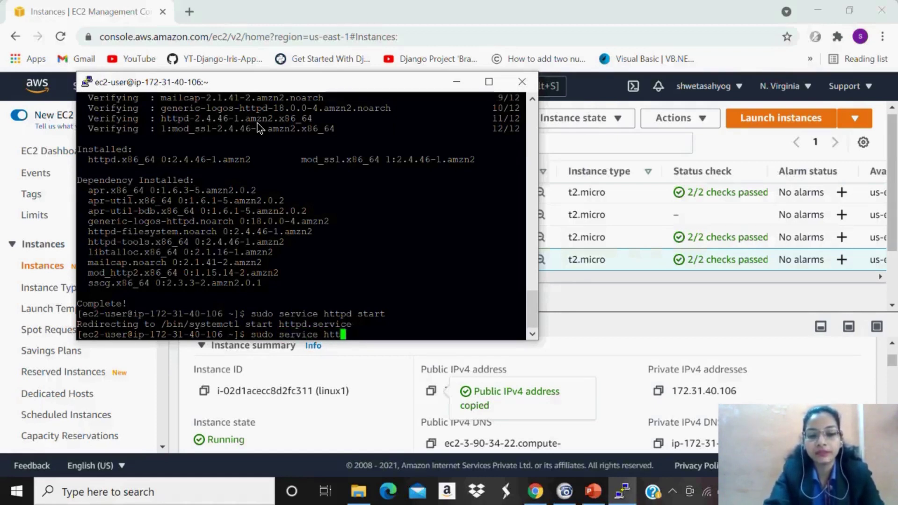
pyautogui.write('pd ')
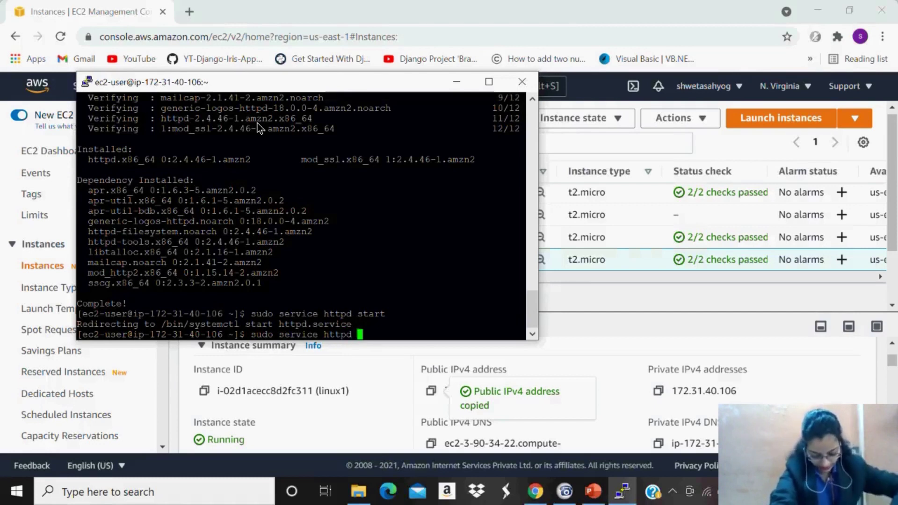
pyautogui.write('st')
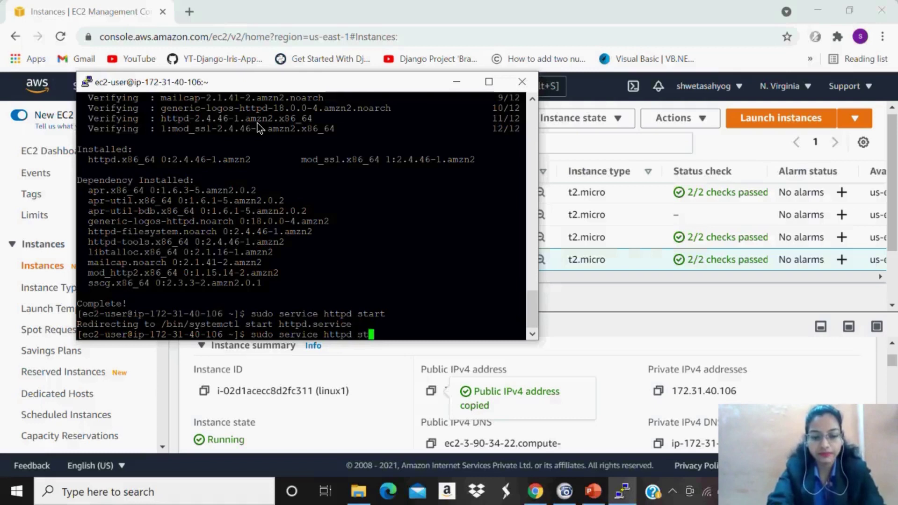
pyautogui.write('atus')
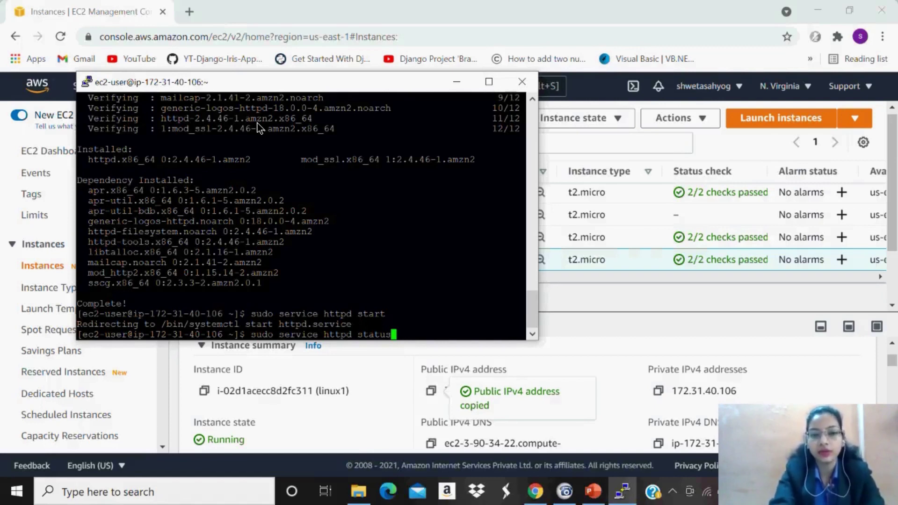
pyautogui.press('Return')
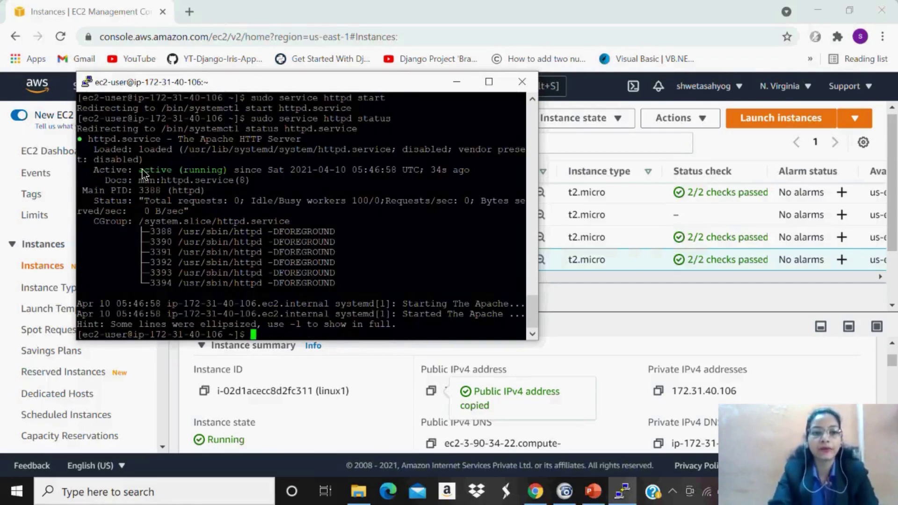
pyautogui.moveTo(139, 171); pyautogui.dragTo(230, 171)
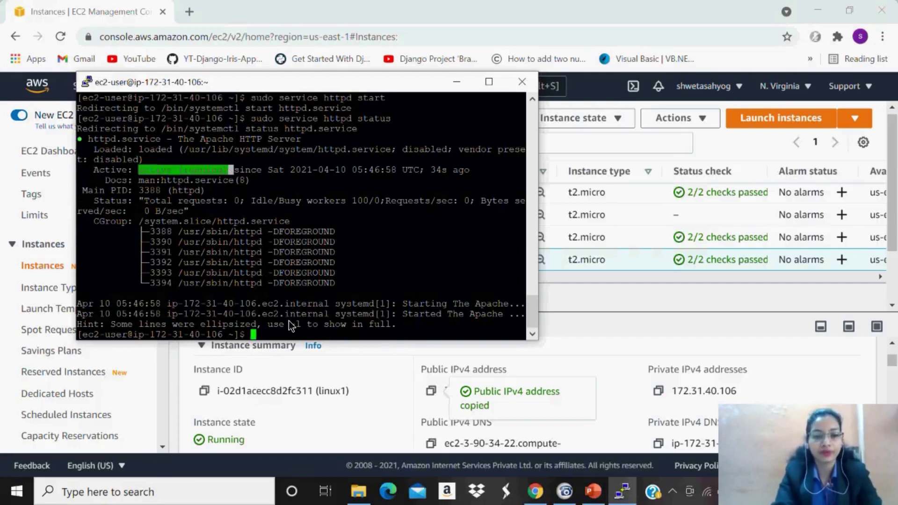
# Return to the EC2 Instances console and open a new blank Chrome tab.
pyautogui.click(267, 335)
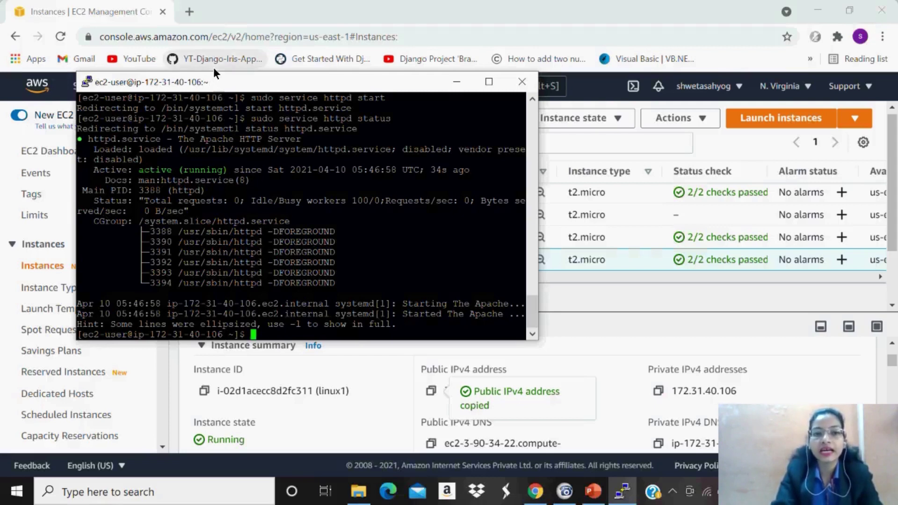
pyautogui.click(605, 349)
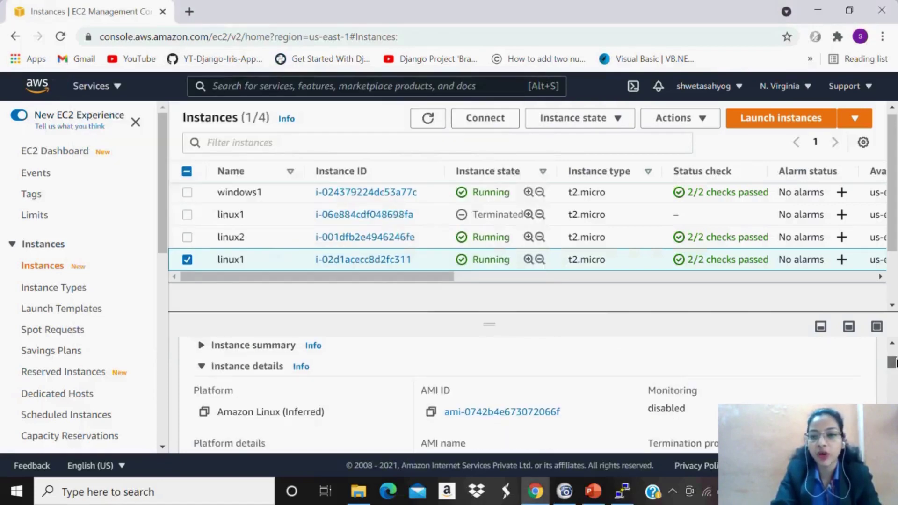
pyautogui.scroll(1, 894, 361)
pyautogui.scroll(1, 894, 361)
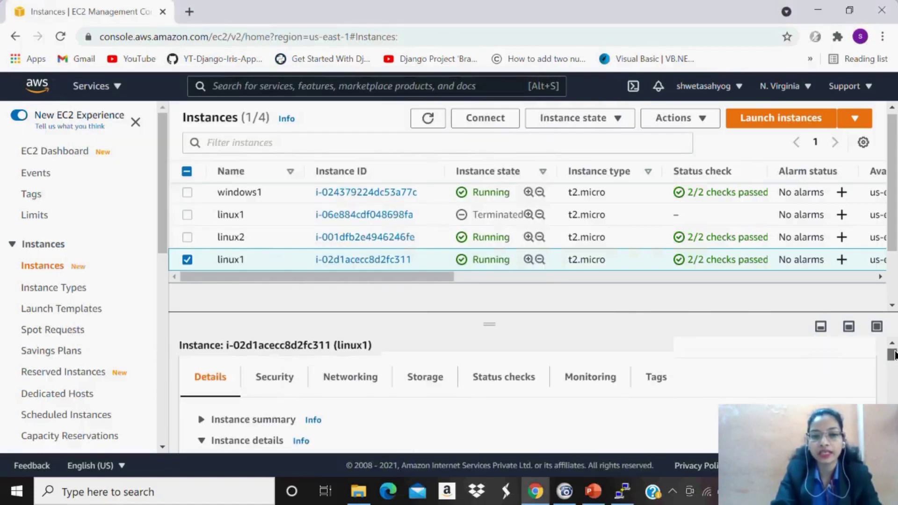
pyautogui.scroll(-3, 894, 358)
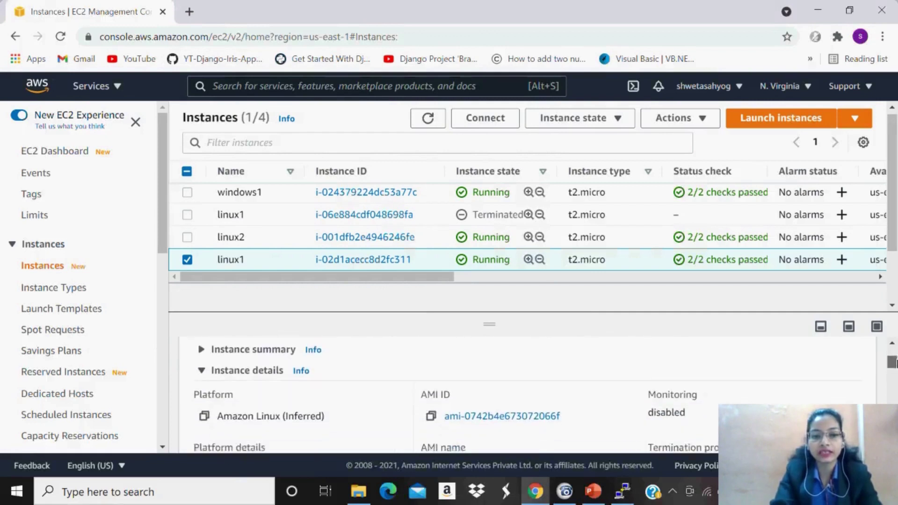
pyautogui.scroll(3, 411, 424)
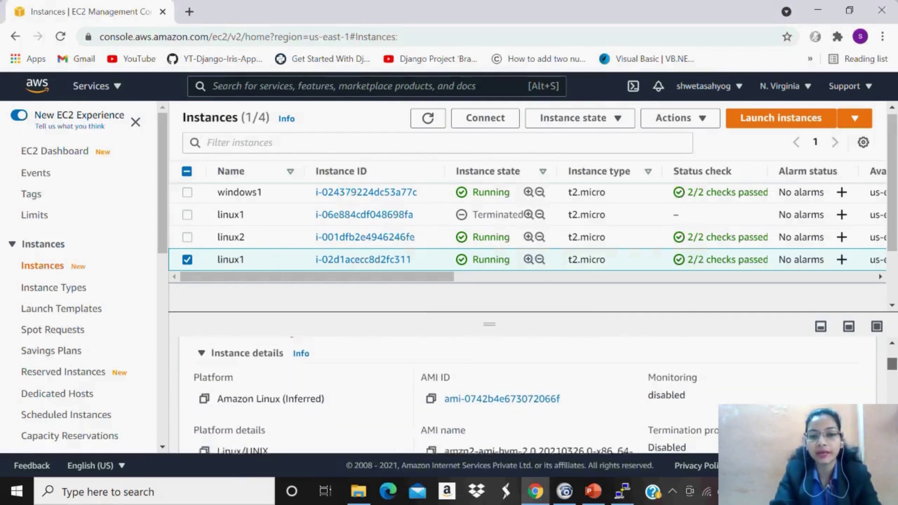
pyautogui.click(188, 12)
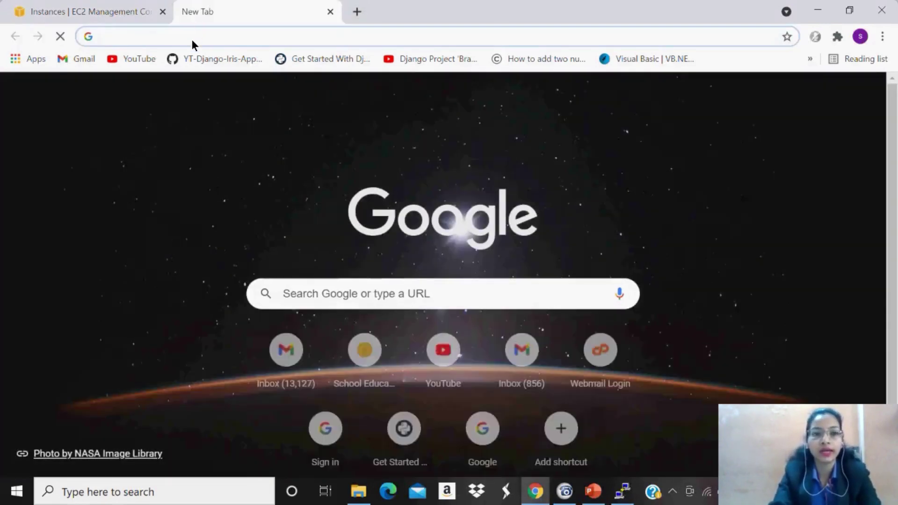
# Load 3.90.34.22 to see the Apache test page, then go back to the EC2 tab.
pyautogui.write('3.90.34.22')
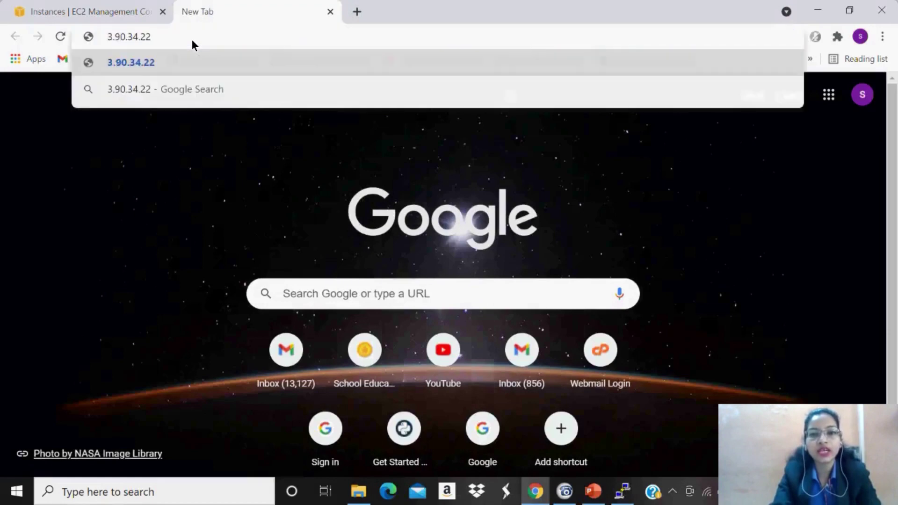
pyautogui.press('Return')
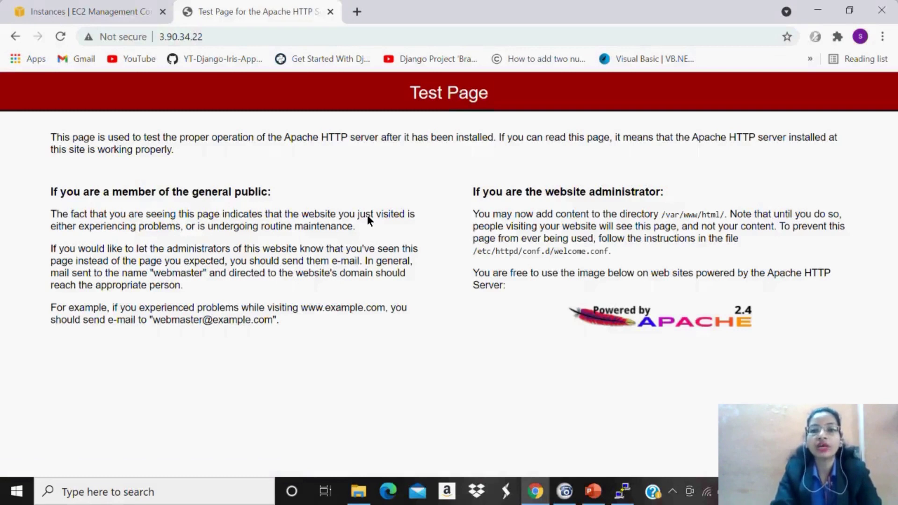
pyautogui.click(101, 7)
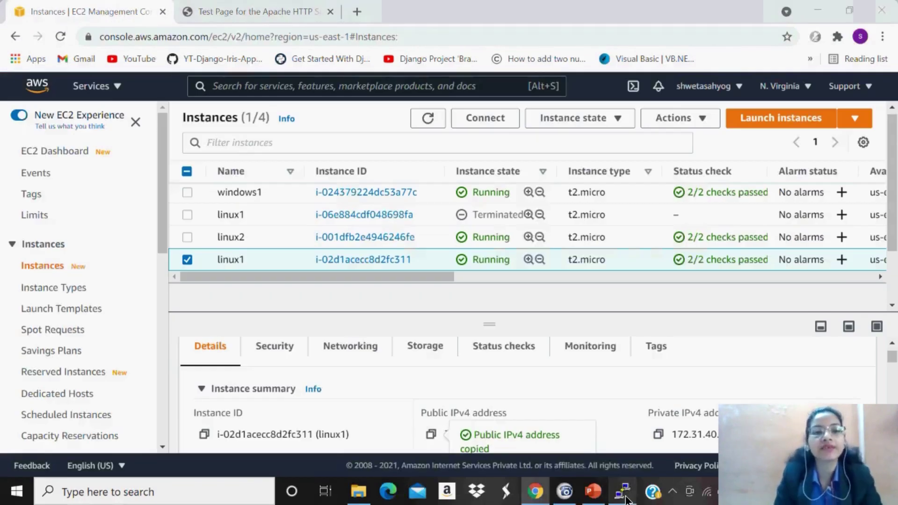
# Switch back to the PuTTY terminal session on linux1.
pyautogui.click(624, 494)
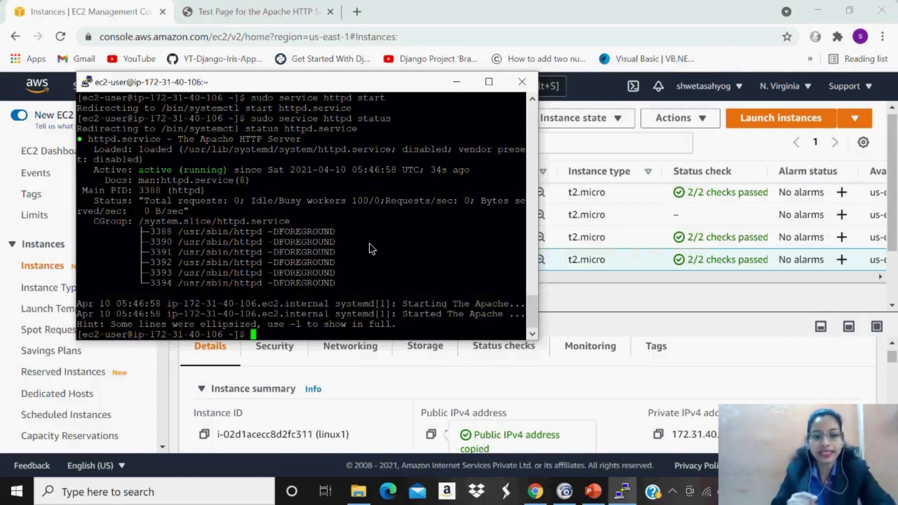
# Run dir and ls in the home directory, confirming it contains no files.
pyautogui.write('sudo ')
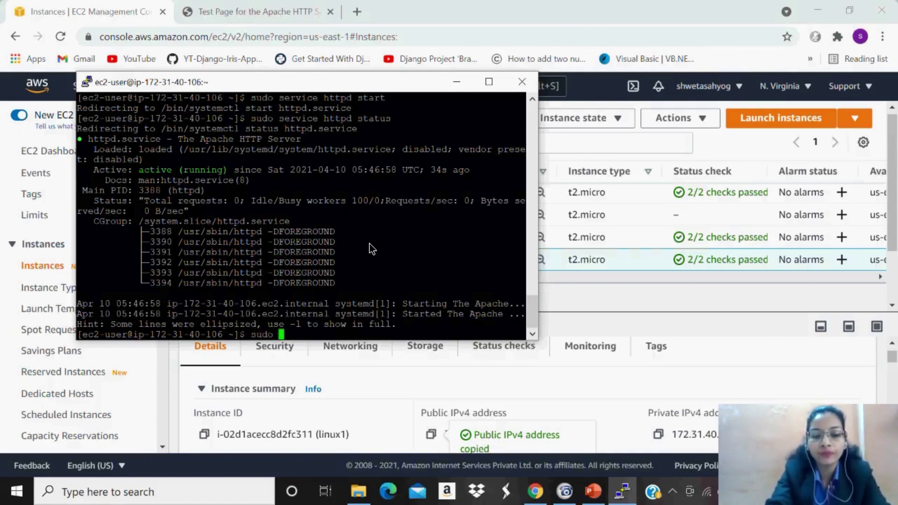
pyautogui.write('vi')
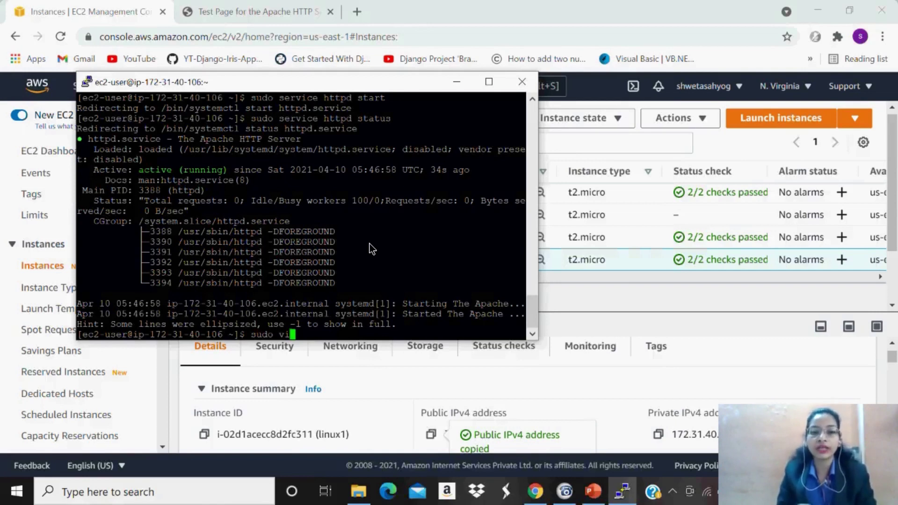
pyautogui.press('BackSpace')
pyautogui.press('BackSpace')
pyautogui.press('BackSpace')
pyautogui.press('BackSpace')
pyautogui.press('BackSpace')
pyautogui.press('BackSpace')
pyautogui.press('BackSpace')
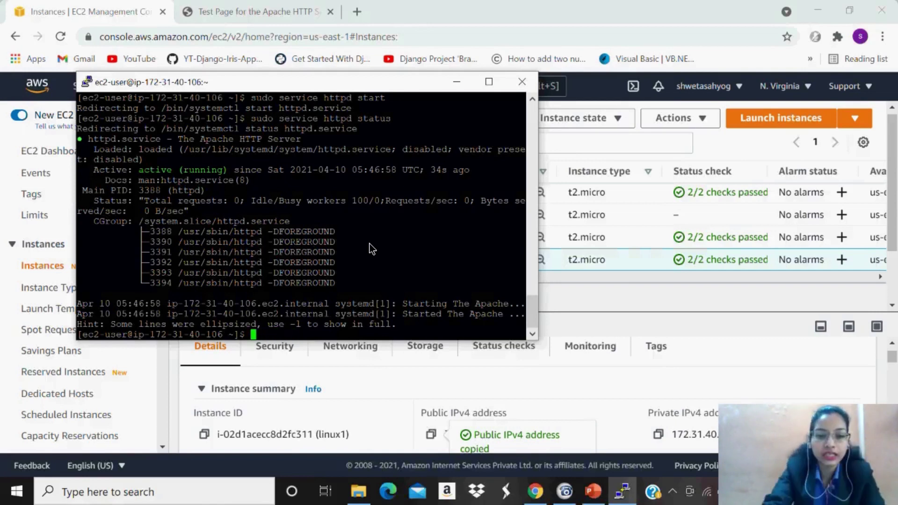
pyautogui.write('dir')
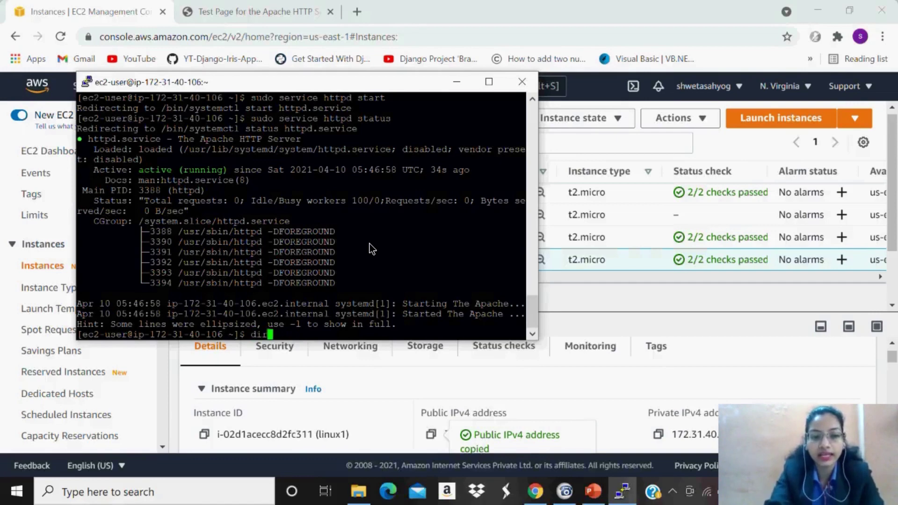
pyautogui.press('Return')
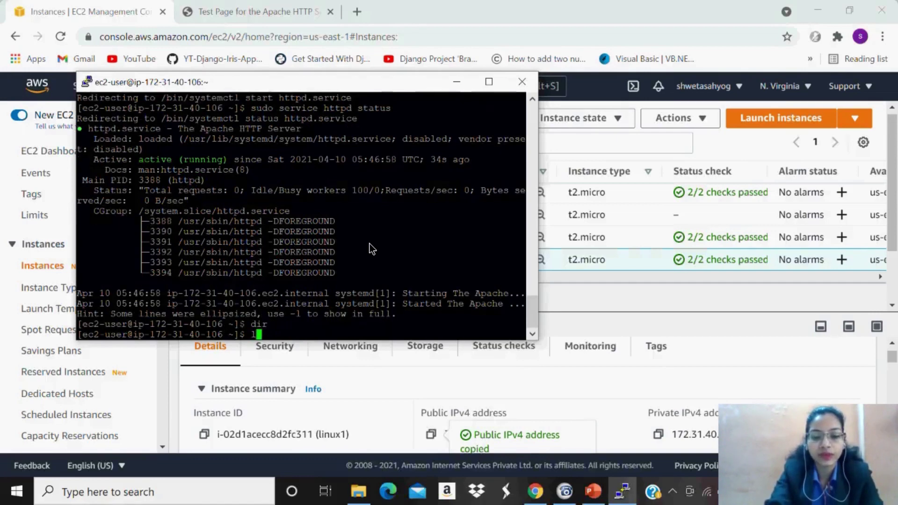
pyautogui.write('ls')
pyautogui.press('Return')
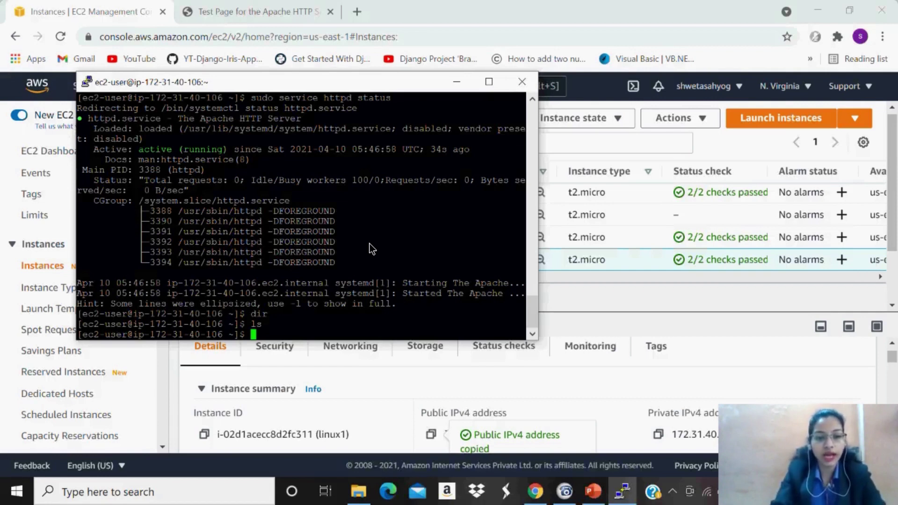
# Run 'sudo vi /var/www/html/index.html' to create the Apache index page in vi.
pyautogui.write('su')
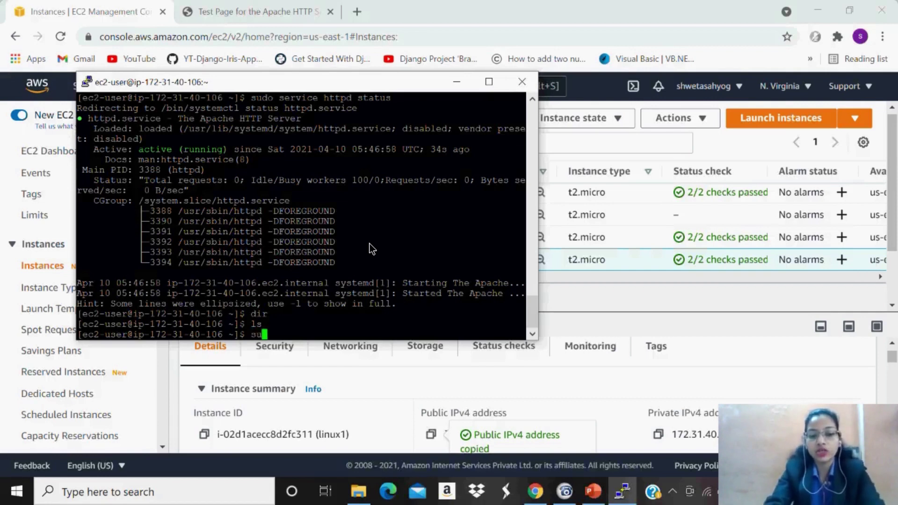
pyautogui.write('do vi ')
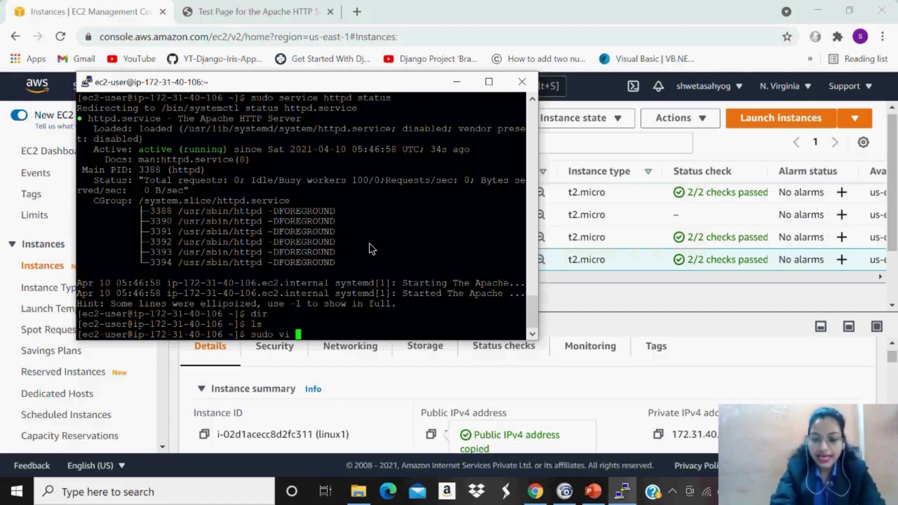
pyautogui.write('/var')
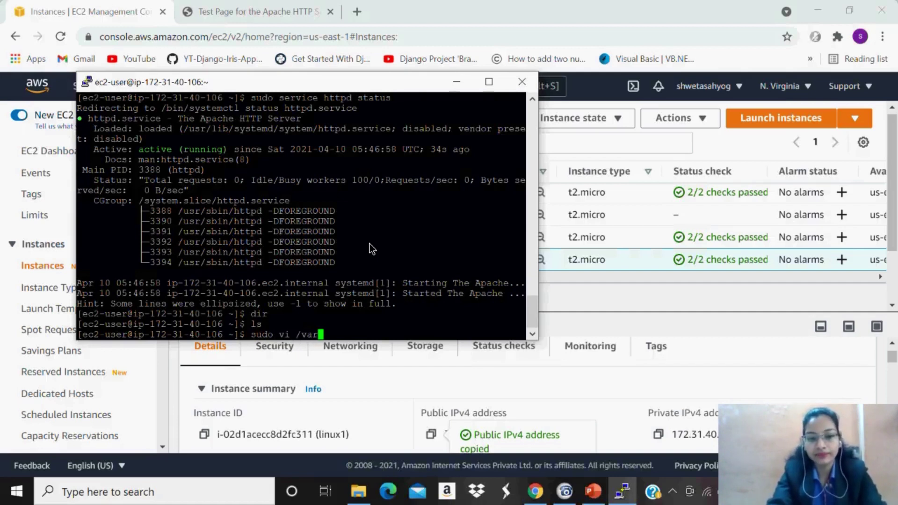
pyautogui.write('/www')
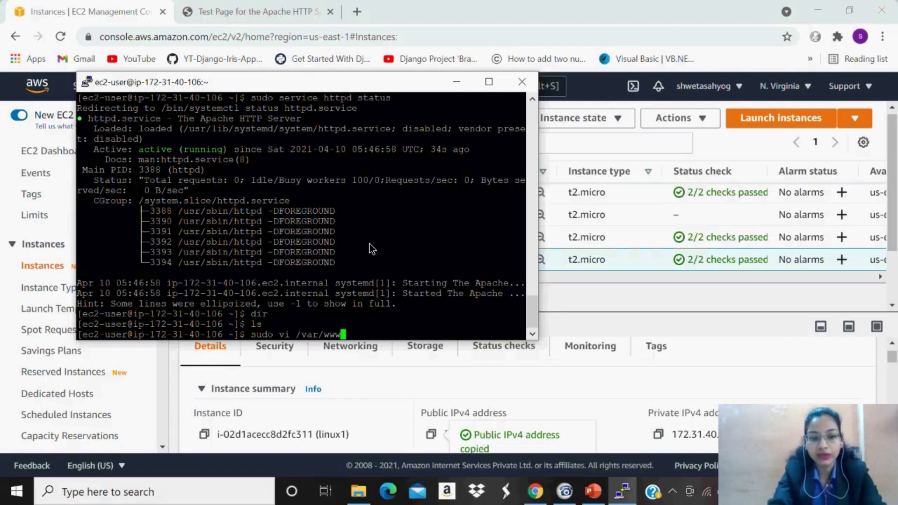
pyautogui.write('/')
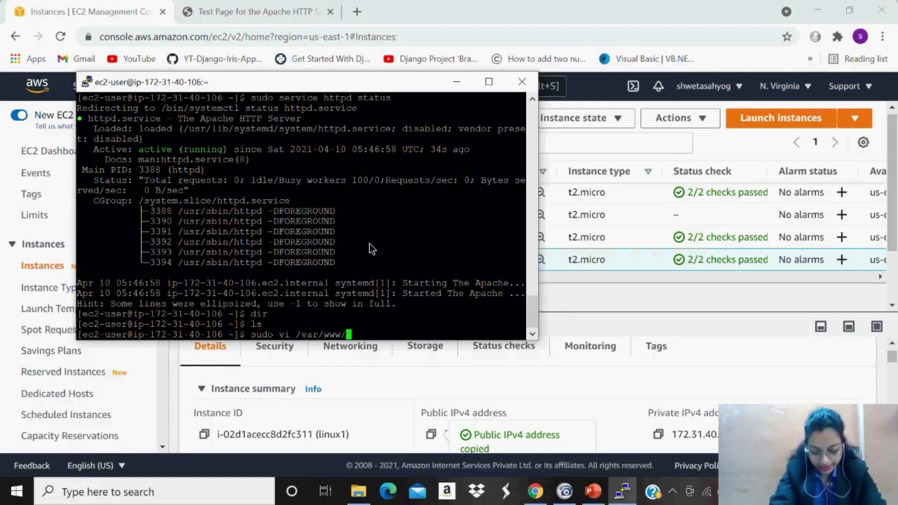
pyautogui.write('html/')
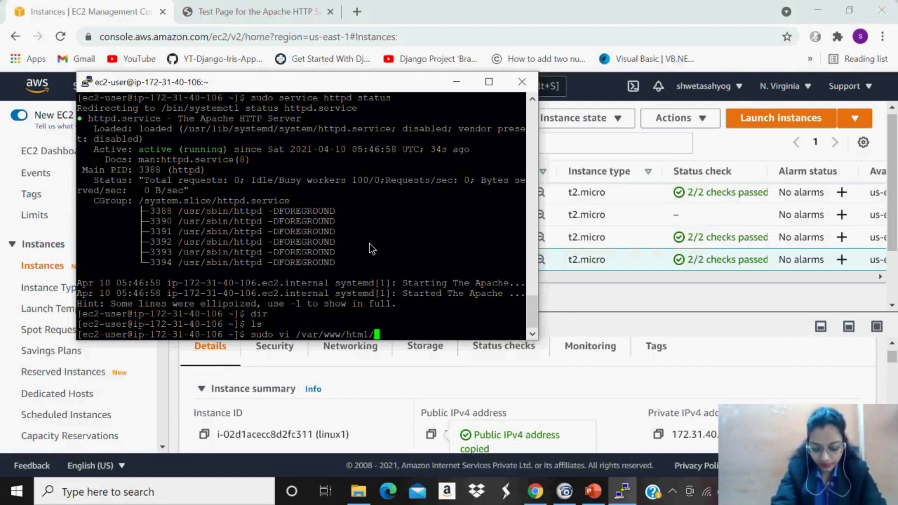
pyautogui.write('inde')
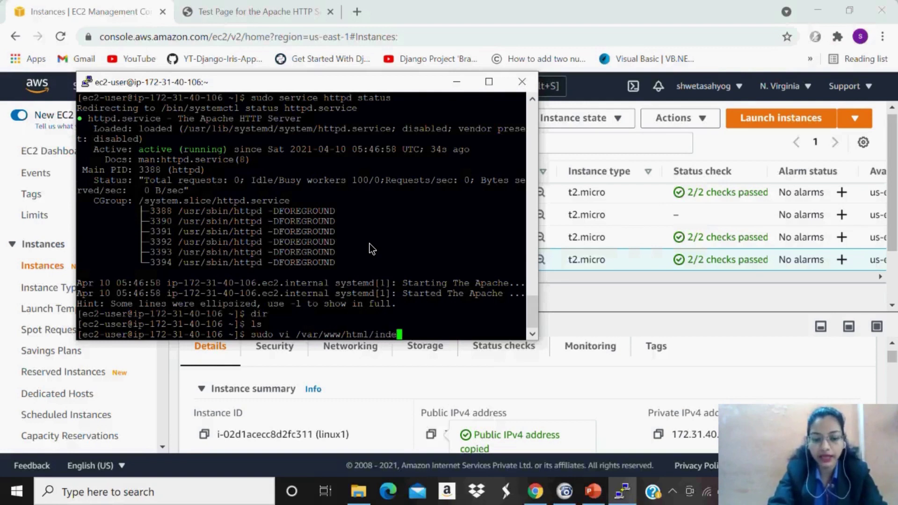
pyautogui.write('x.html')
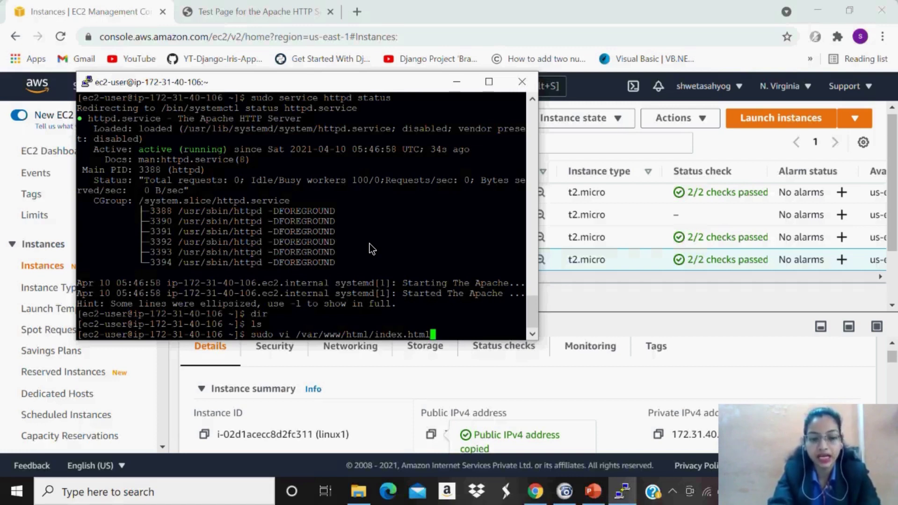
pyautogui.press('Return')
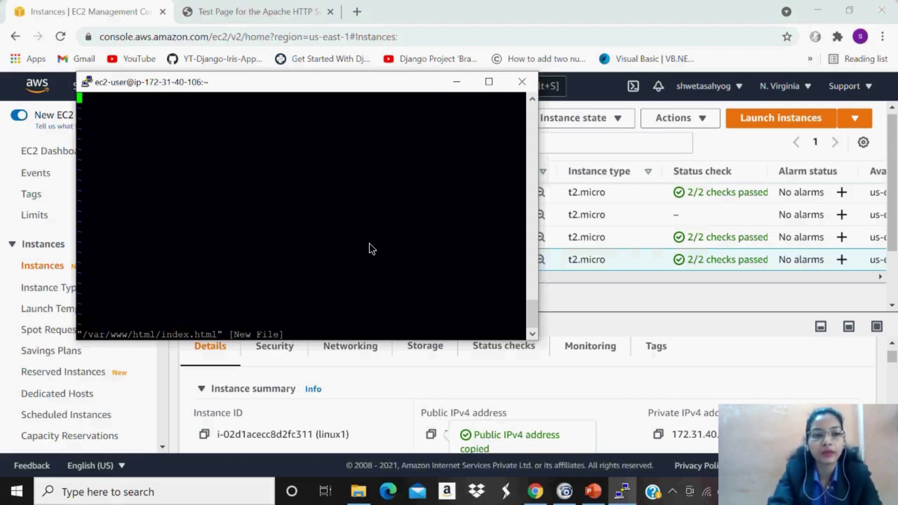
# In vi, write three lines: <html>, <h1>HELLO EVERYONE!!!</h1>, and </html>, then leave insert mode.
pyautogui.tripleClick(370, 243)
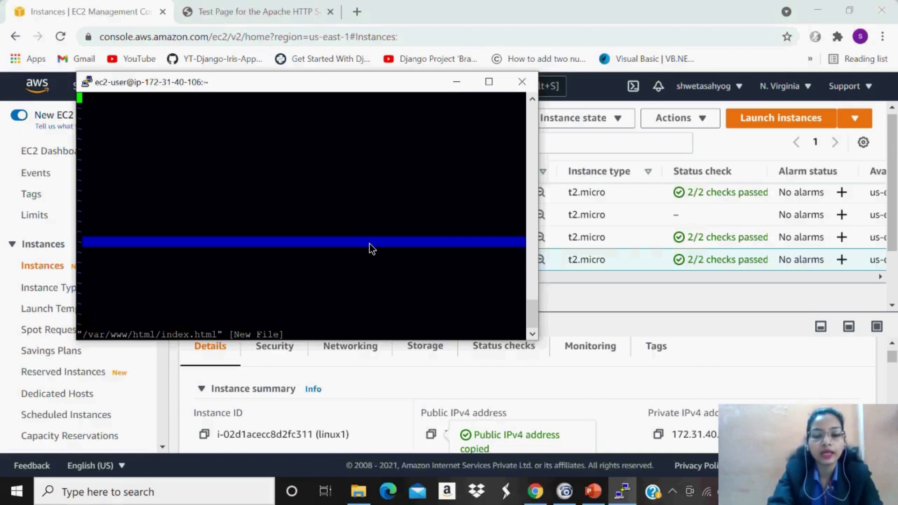
pyautogui.click(307, 155)
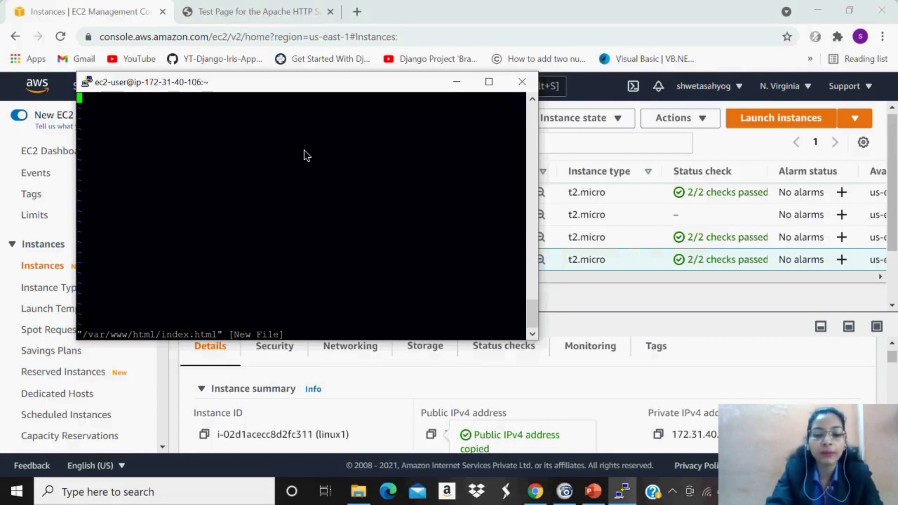
pyautogui.press('i')
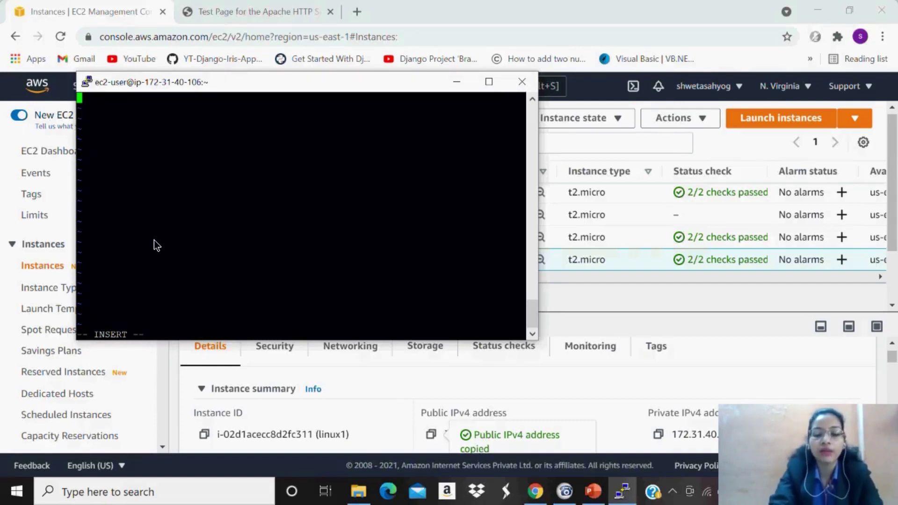
pyautogui.write('<')
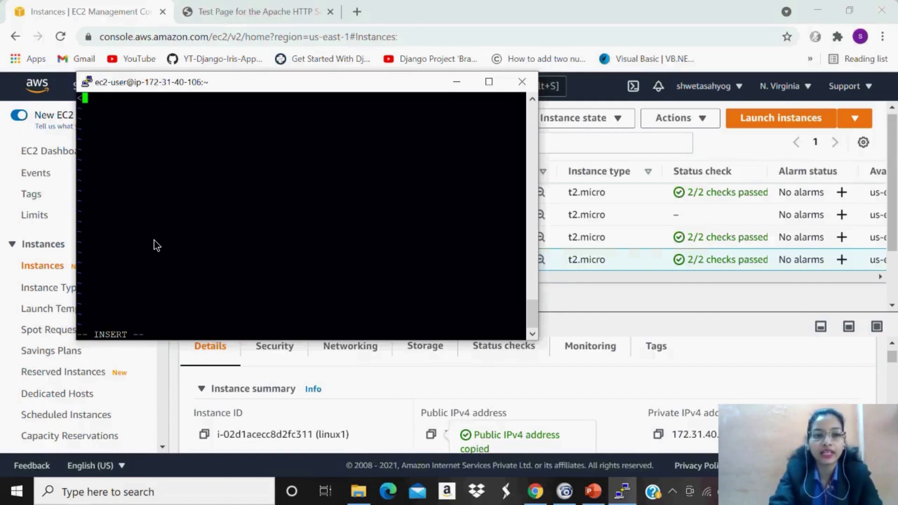
pyautogui.write('ht')
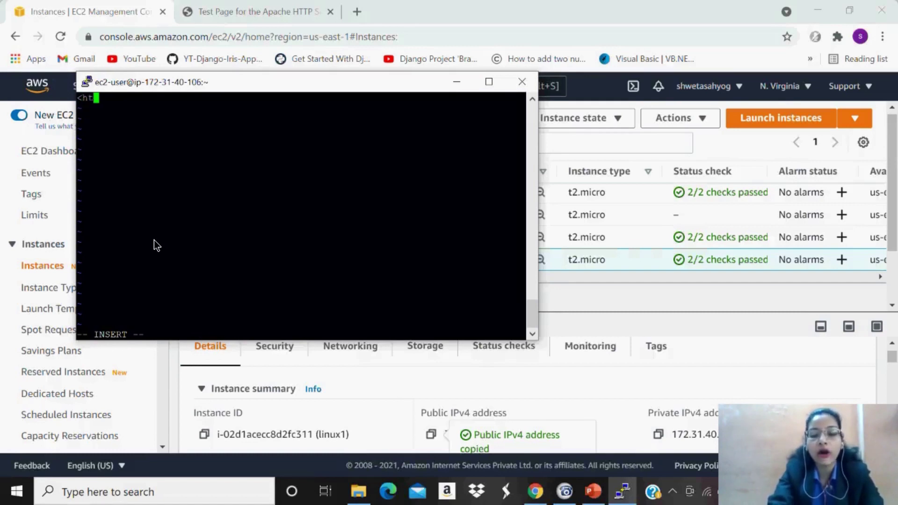
pyautogui.write('ml>')
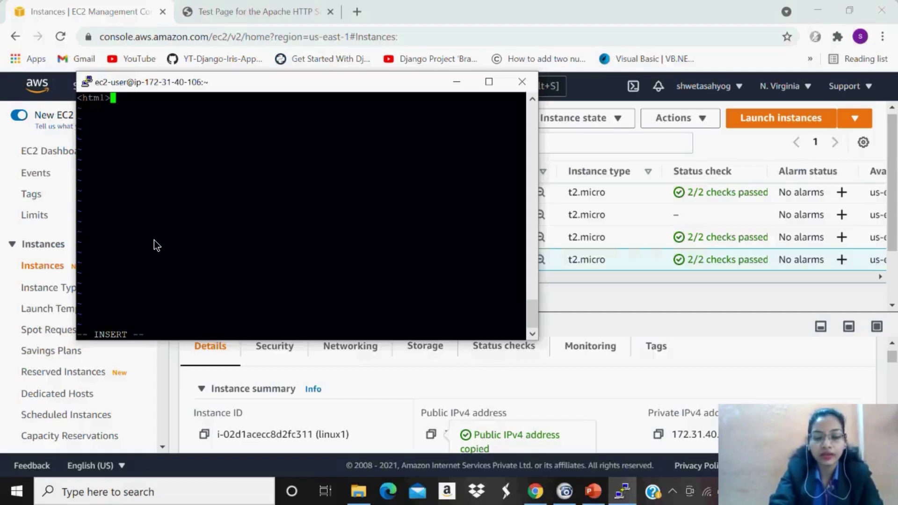
pyautogui.press('Return')
pyautogui.write('<')
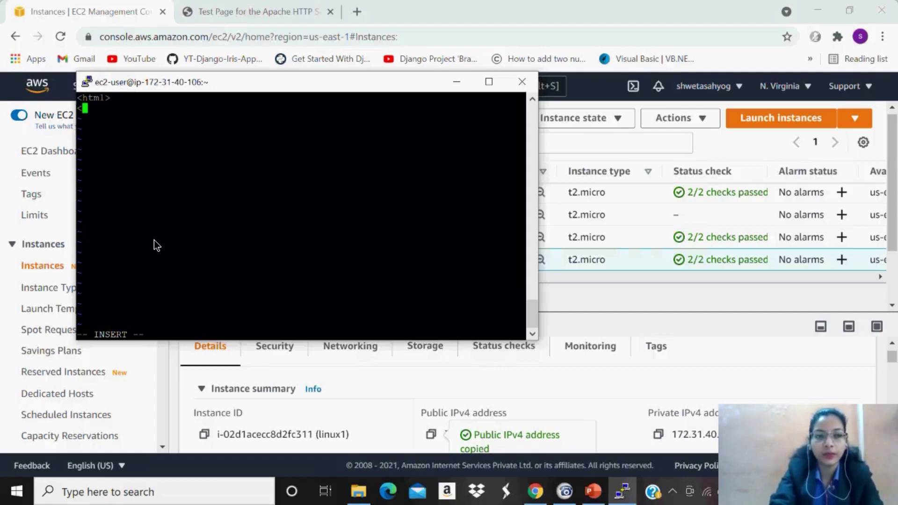
pyautogui.write('h')
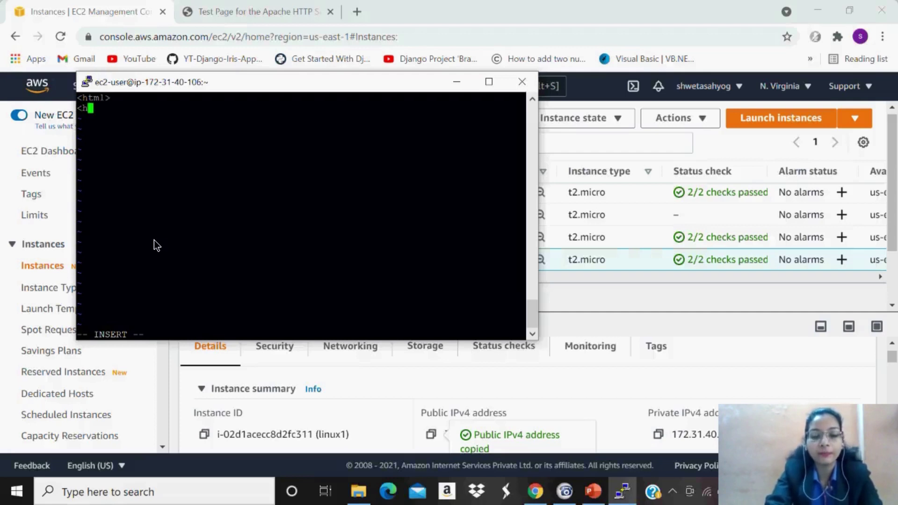
pyautogui.write('1>')
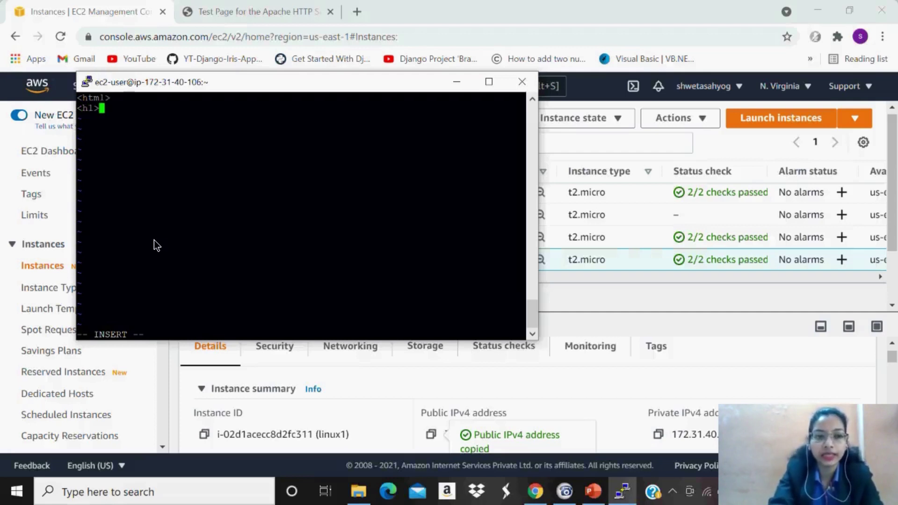
pyautogui.write('HELL')
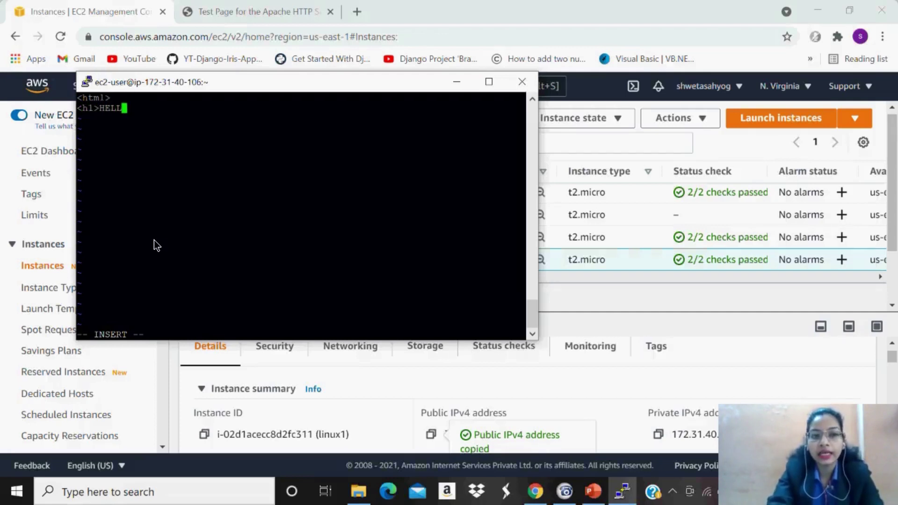
pyautogui.write('O E')
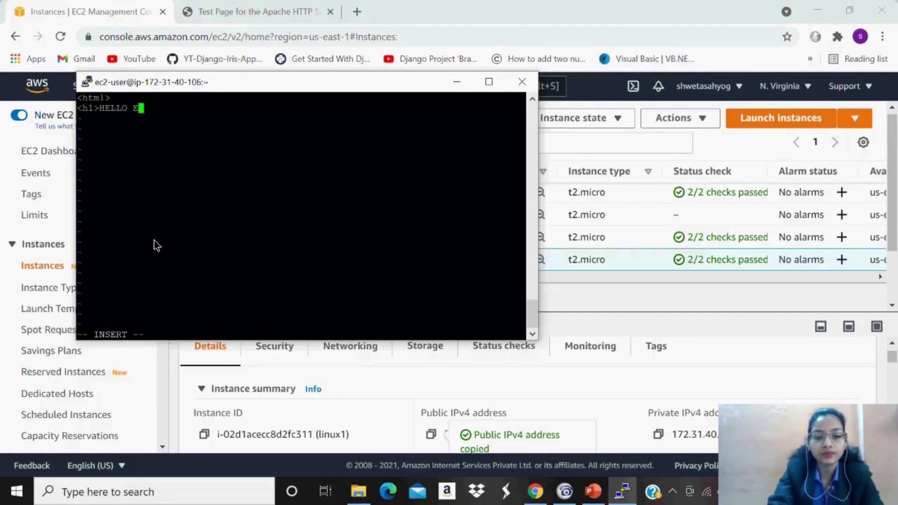
pyautogui.write('VERYON')
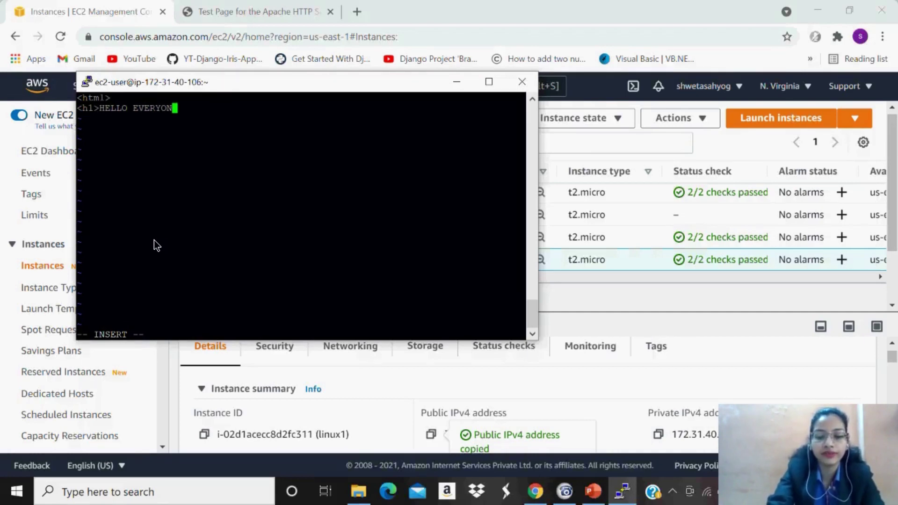
pyautogui.write('E!!!')
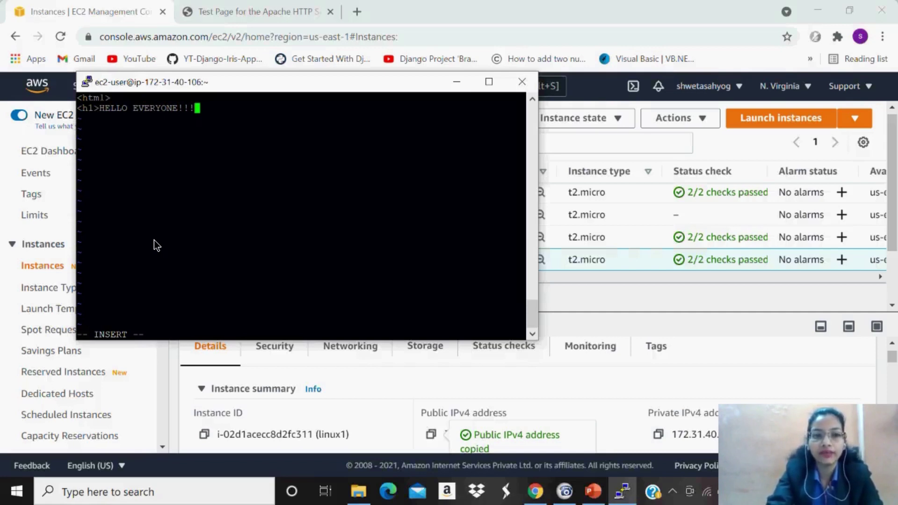
pyautogui.write('</')
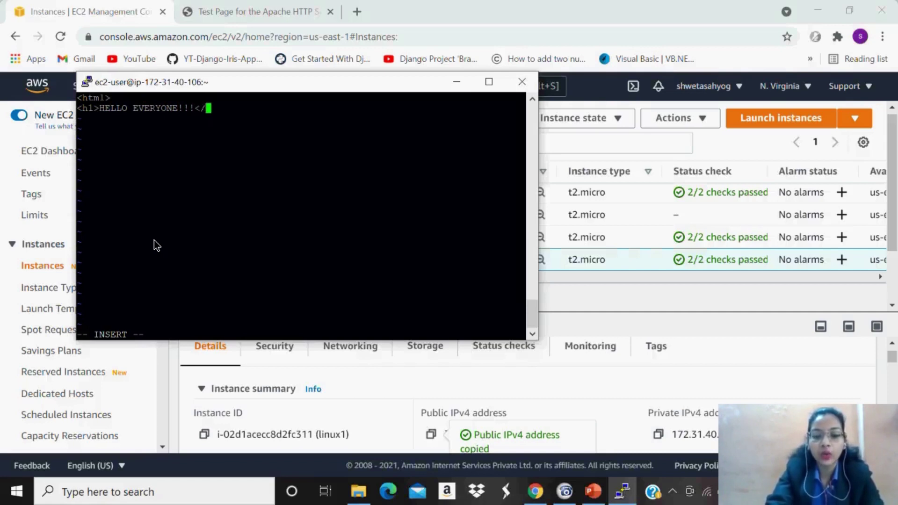
pyautogui.write('h1')
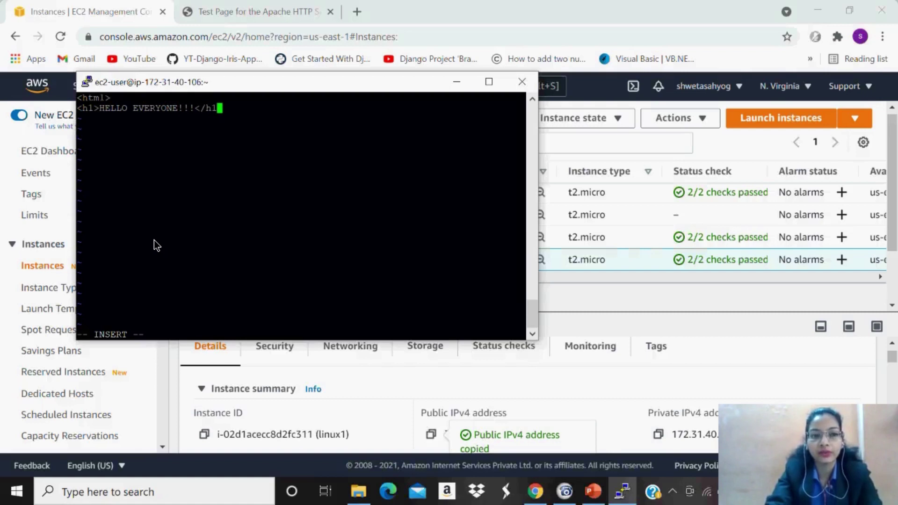
pyautogui.write('>')
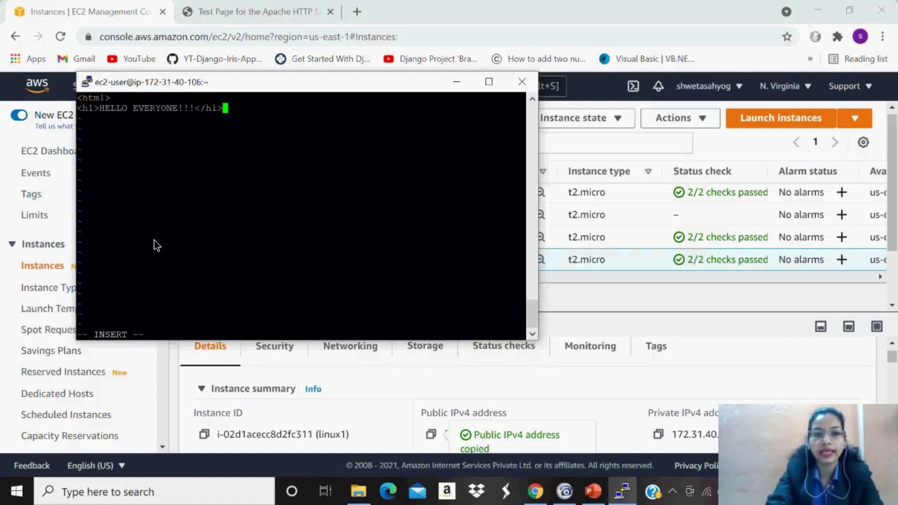
pyautogui.press('Return')
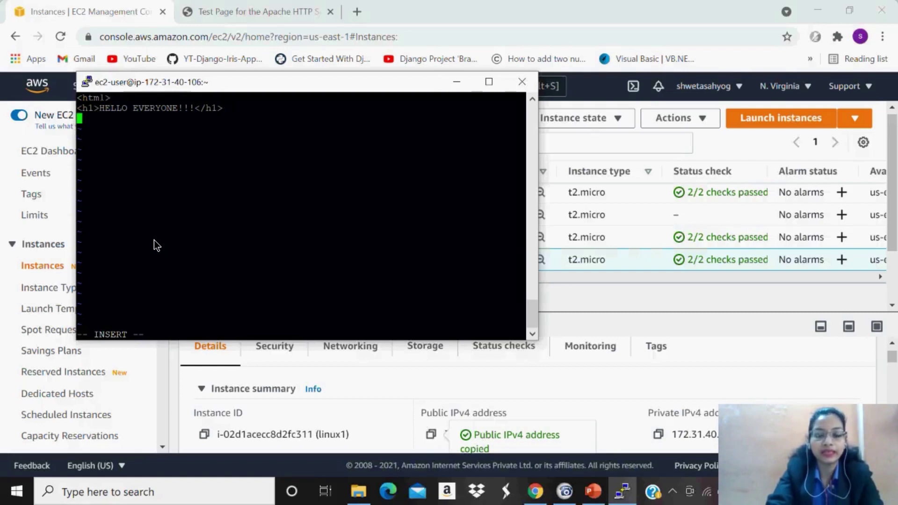
pyautogui.write('</html')
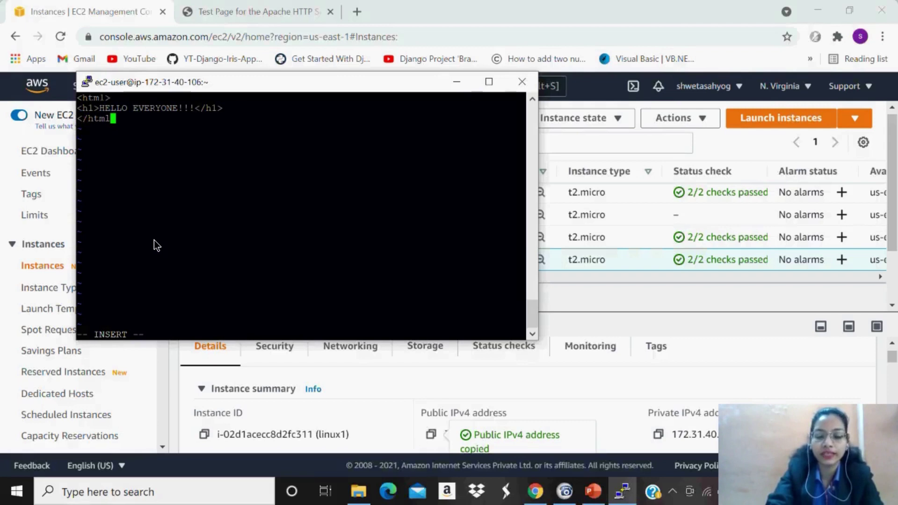
pyautogui.write('>')
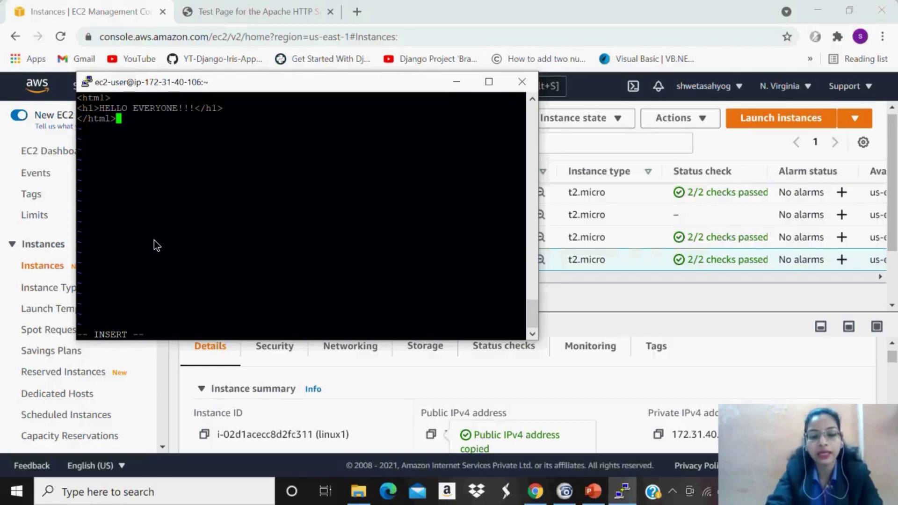
pyautogui.press('Escape')
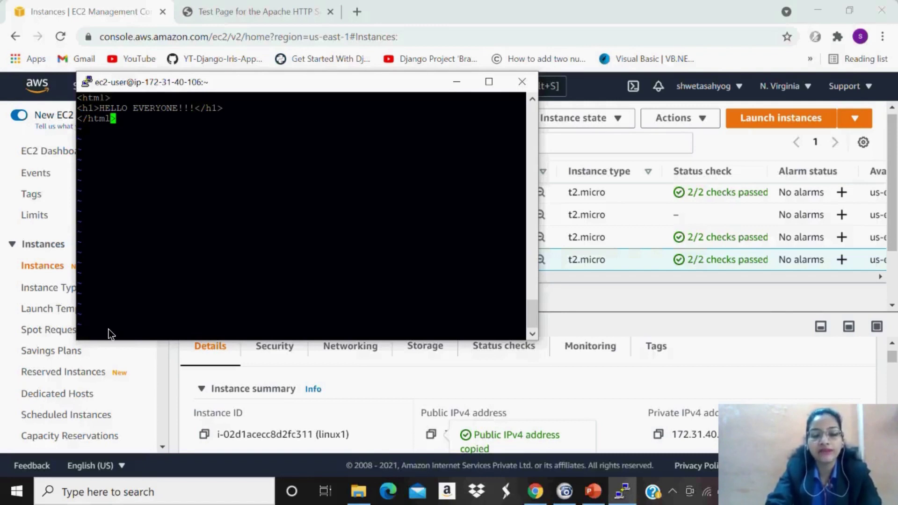
# Save index.html and quit vi with :wq!
pyautogui.write(':')
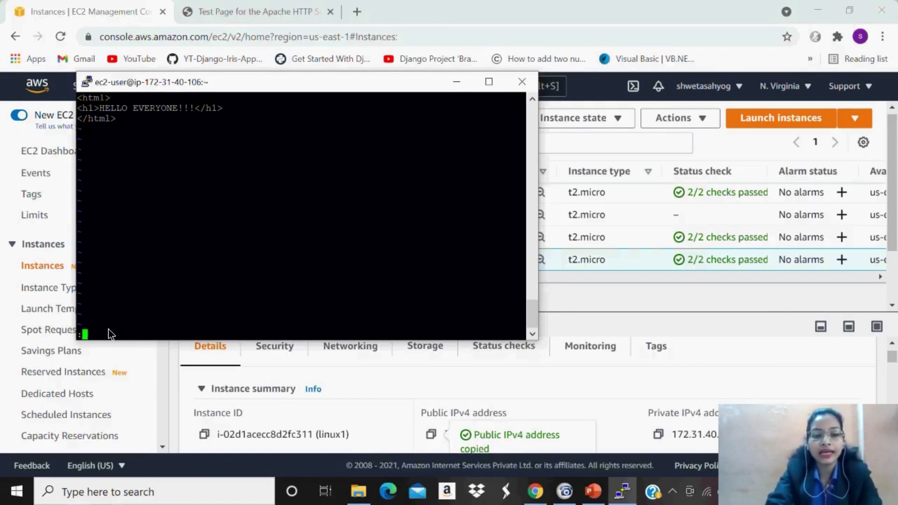
pyautogui.write('wq')
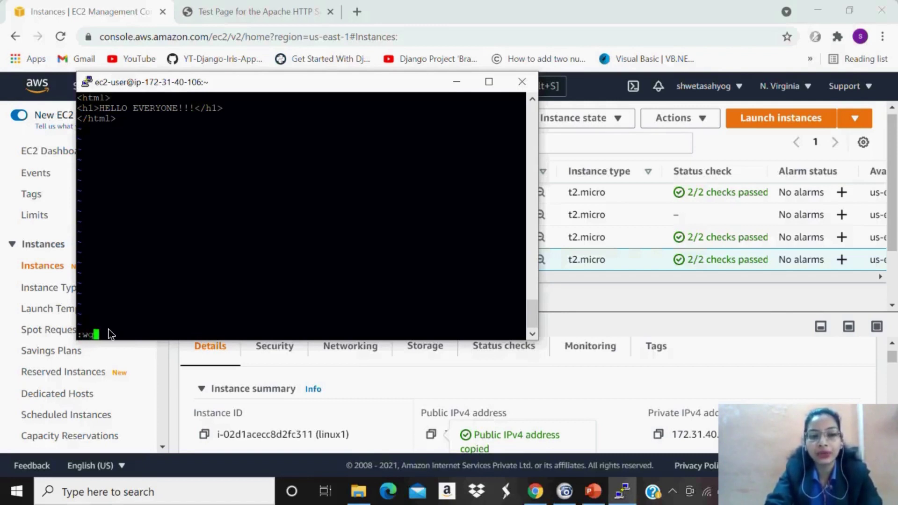
pyautogui.write('!')
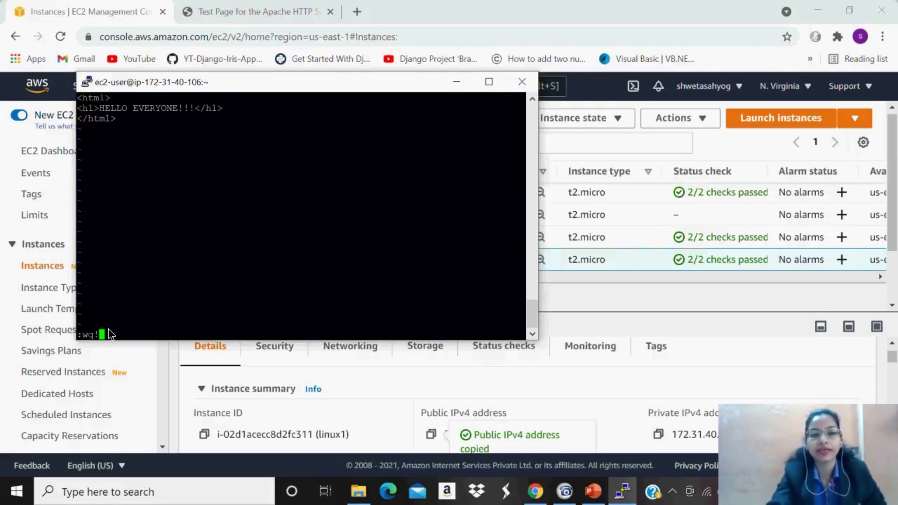
pyautogui.press('Return')
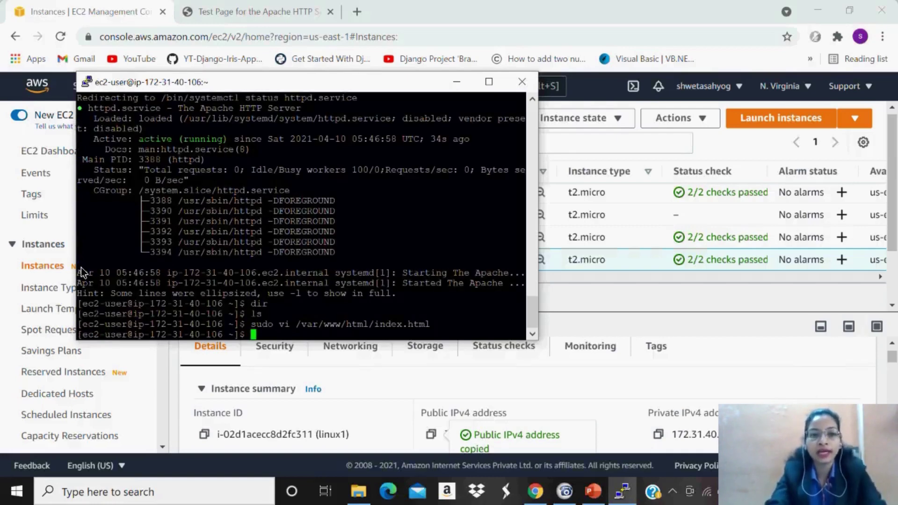
# Reload the 3.90.34.22 page to confirm HELLO EVERYONE!!!, then return to the PuTTY terminal.
pyautogui.click(245, 6)
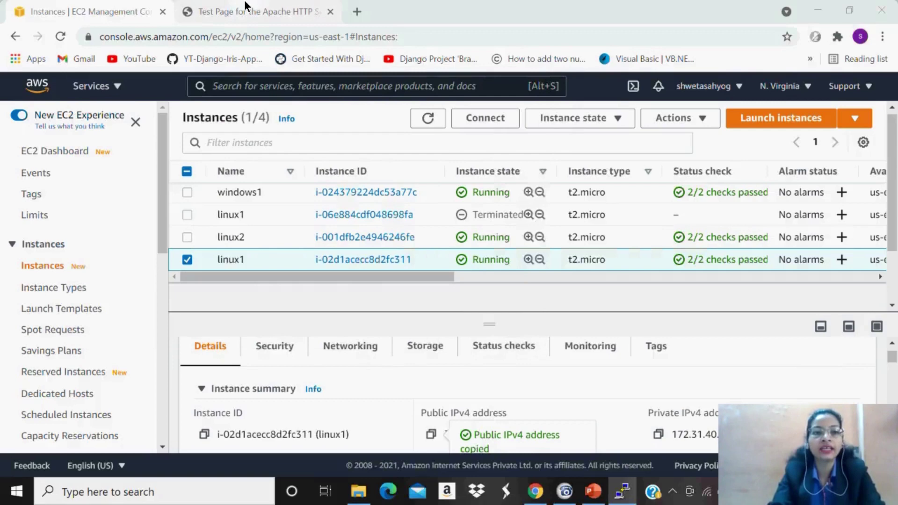
pyautogui.click(245, 6)
pyautogui.click(60, 37)
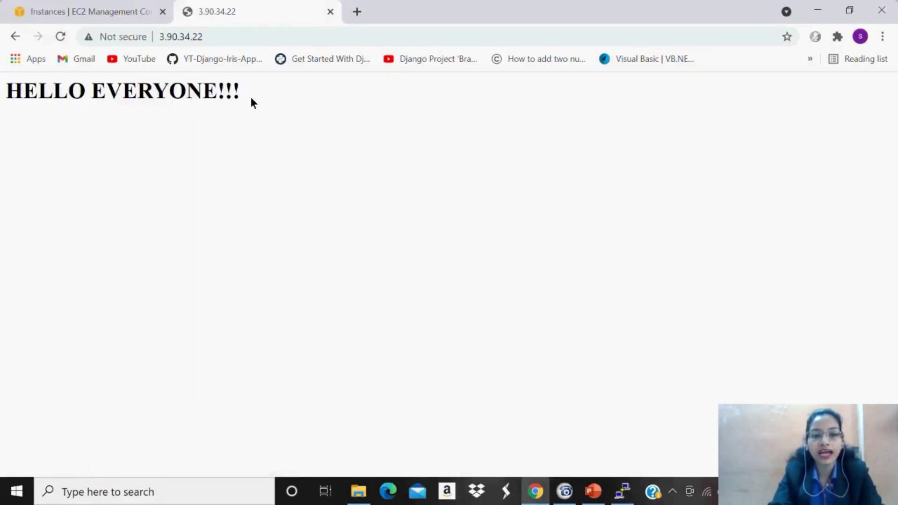
pyautogui.click(93, 6)
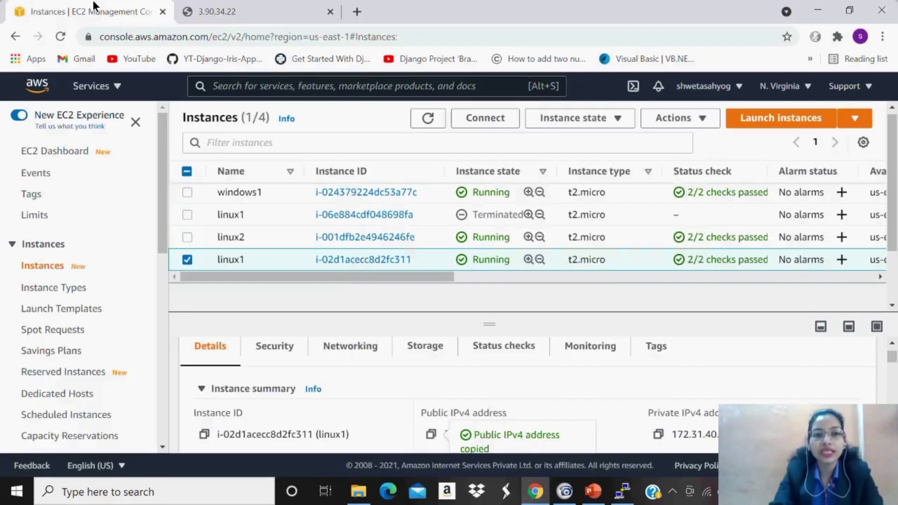
pyautogui.click(621, 492)
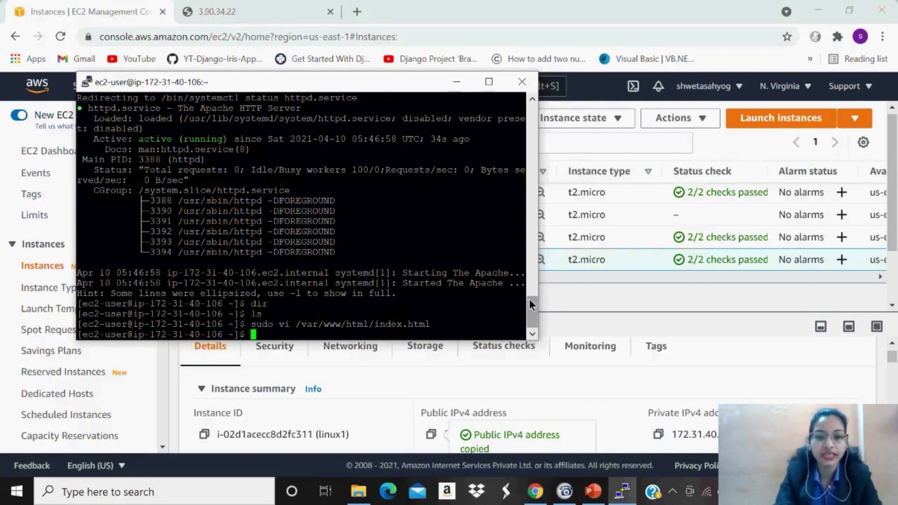
# Review the earlier PuTTY install output, minimize PuTTY, and select windows1 in the Instances list.
pyautogui.scroll(5, 529, 299)
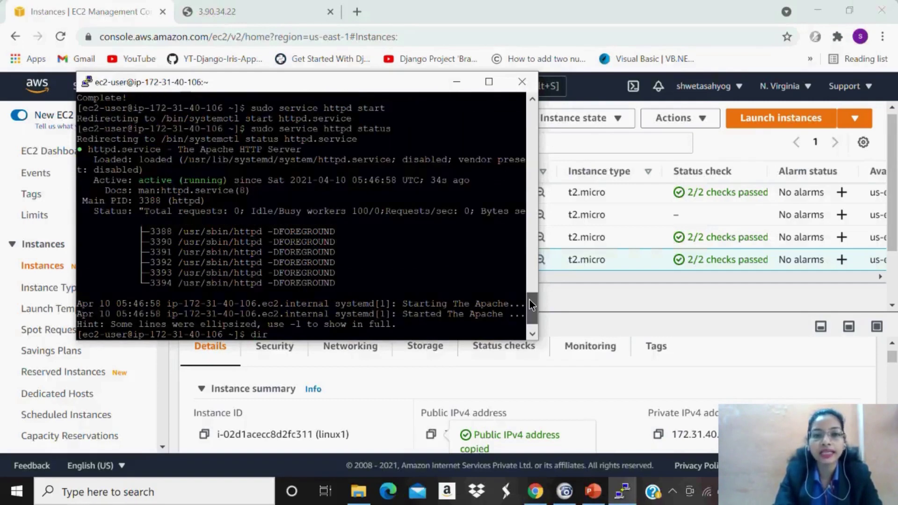
pyautogui.scroll(10, 529, 251)
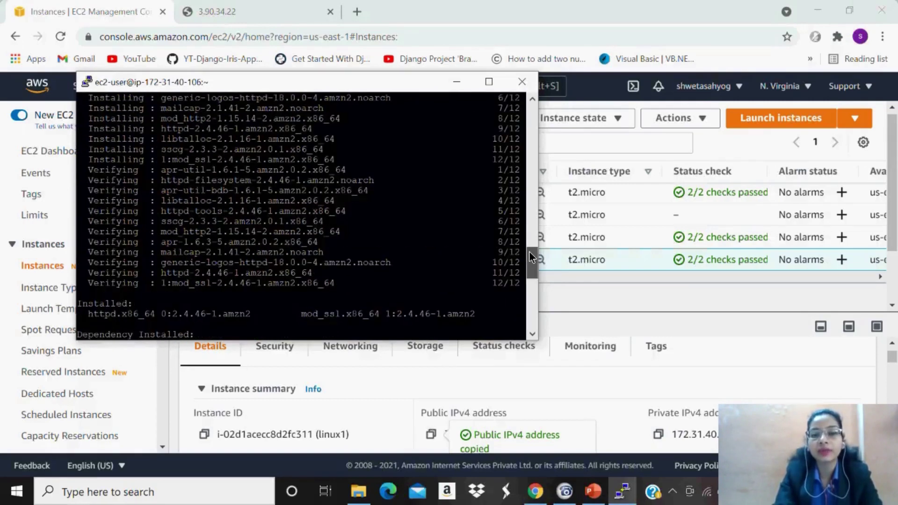
pyautogui.scroll(-15, 528, 268)
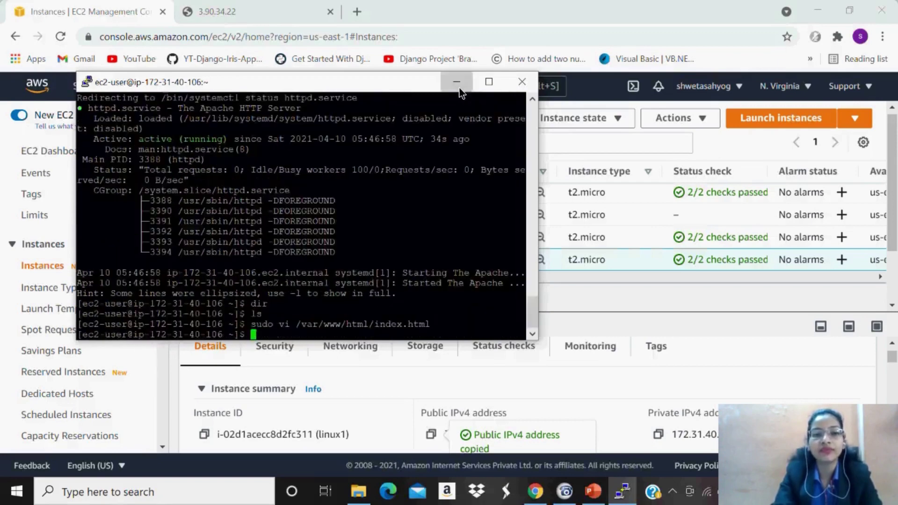
pyautogui.click(457, 83)
pyautogui.click(186, 192)
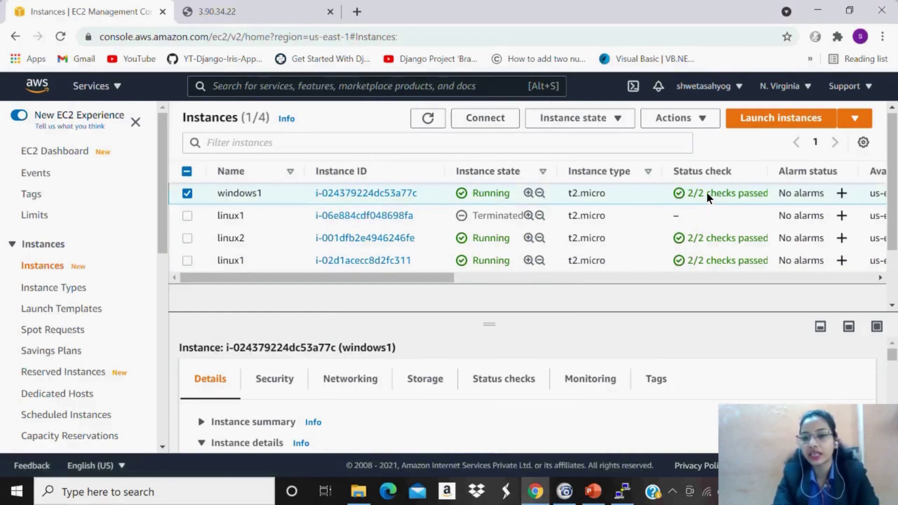
# Open windows1's Connect to instance page, choose RDP client, and request the Windows password.
pyautogui.click(491, 119)
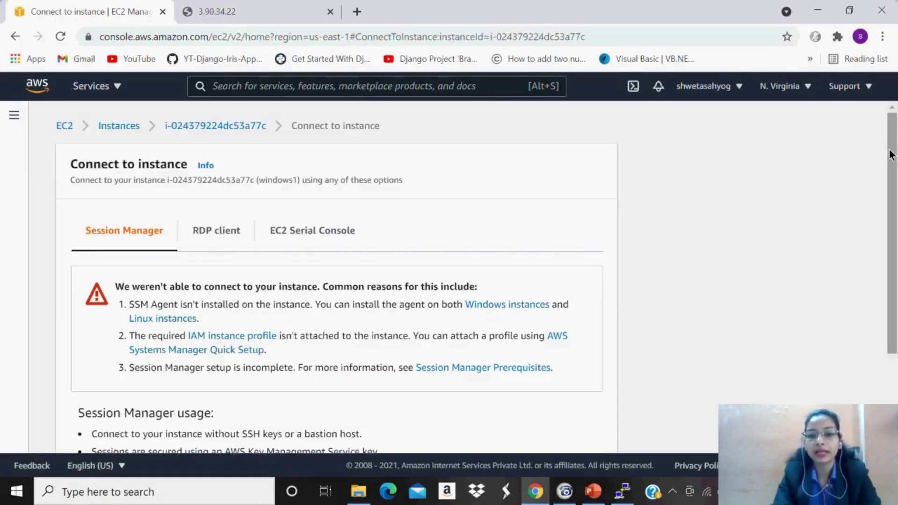
pyautogui.moveTo(889, 155); pyautogui.dragTo(890, 158)
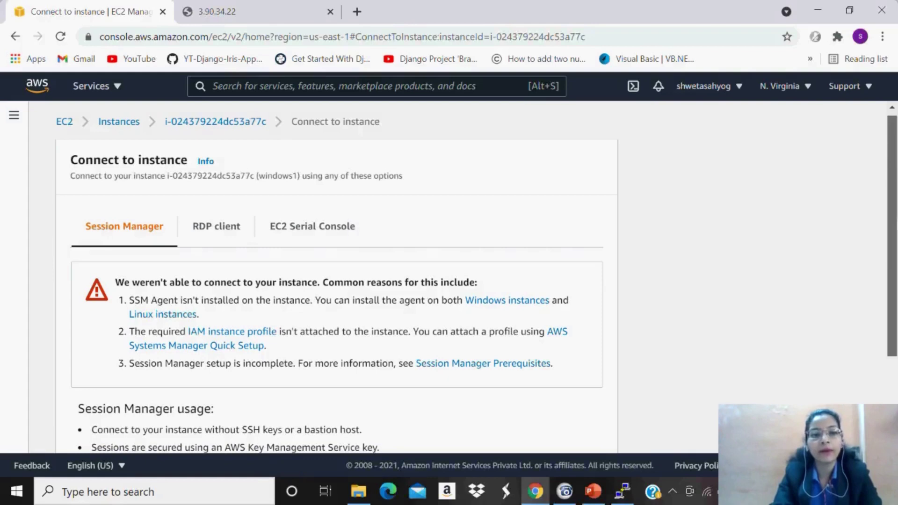
pyautogui.scroll(-2, 337, 280)
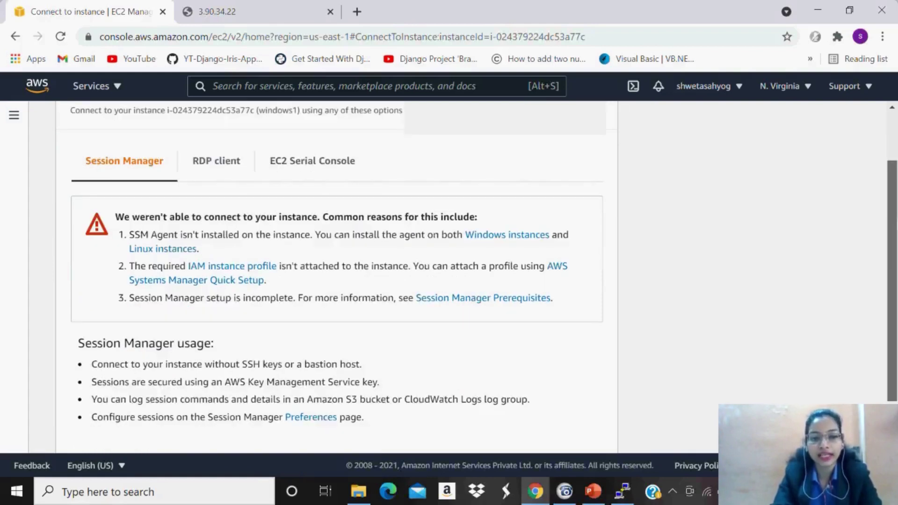
pyautogui.scroll(-1, 337, 281)
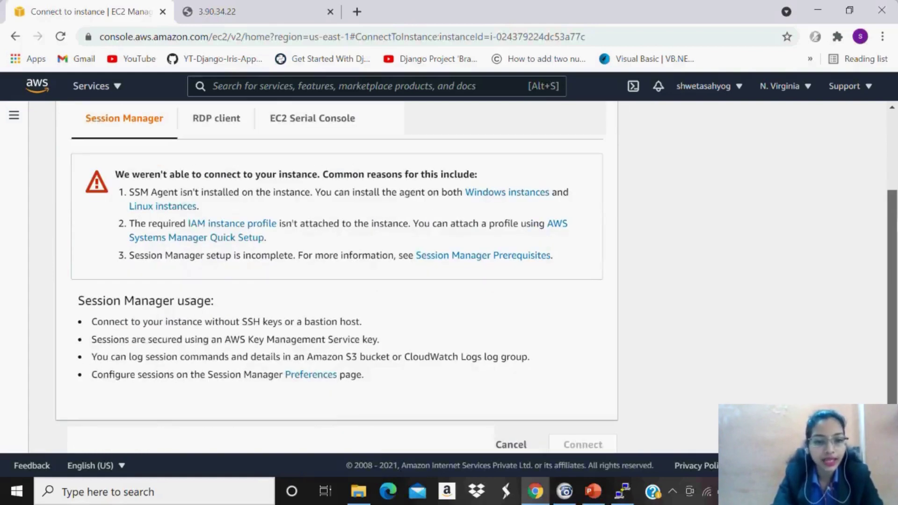
pyautogui.scroll(-1, 337, 281)
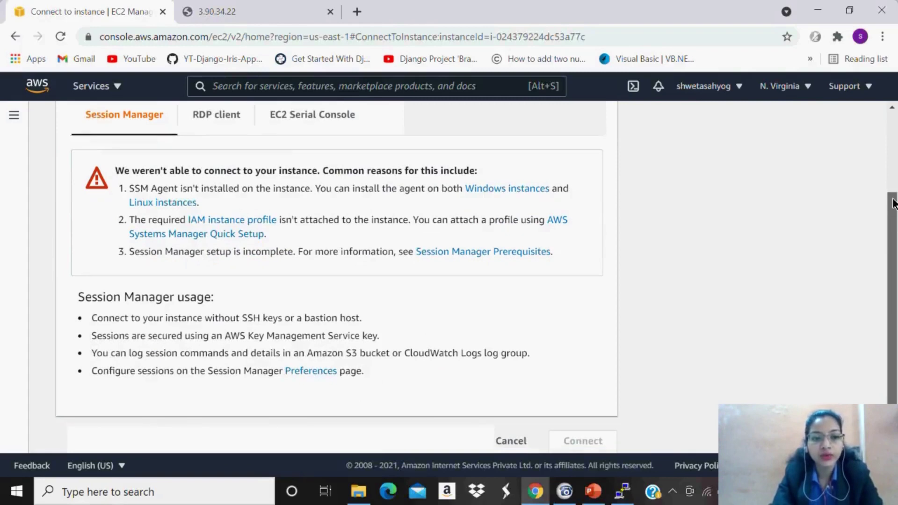
pyautogui.moveTo(893, 204); pyautogui.dragTo(888, 147)
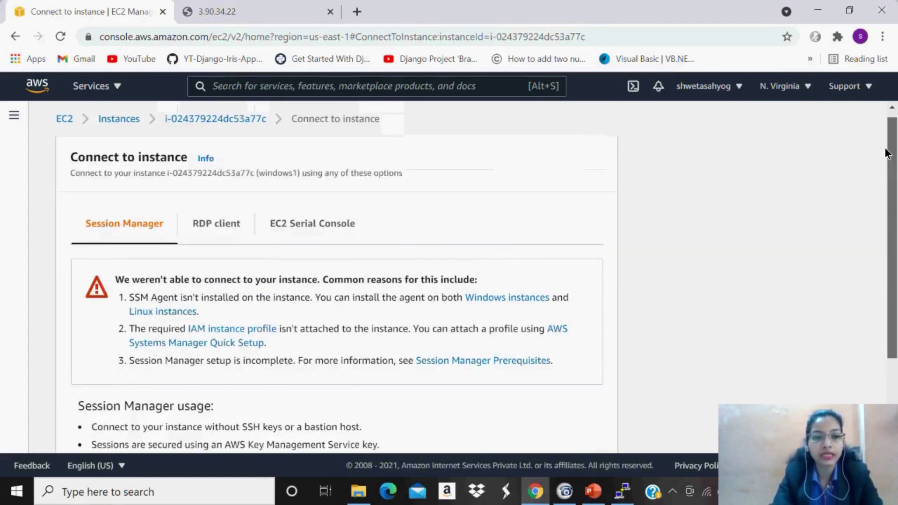
pyautogui.click(222, 226)
pyautogui.scroll(-3, 223, 229)
pyautogui.click(159, 338)
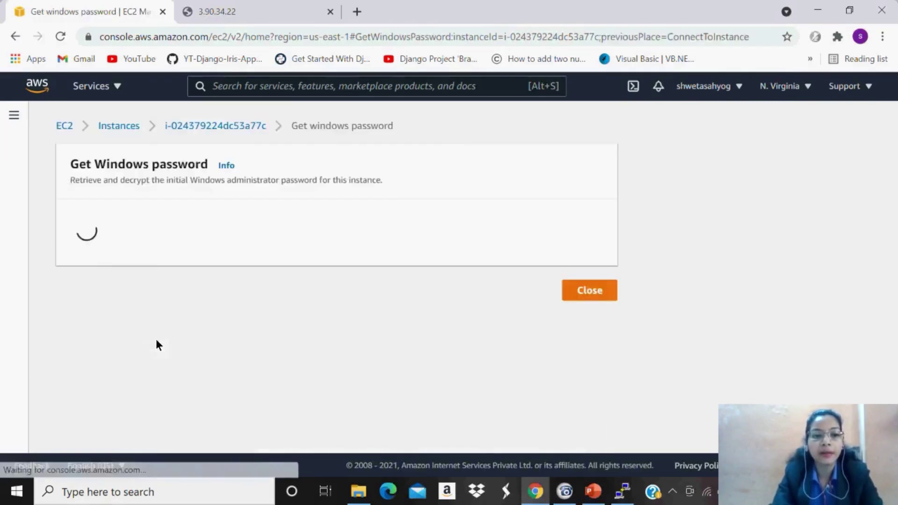
# Load the windows1.pem key pair file from the Downloads folder.
pyautogui.click(129, 338)
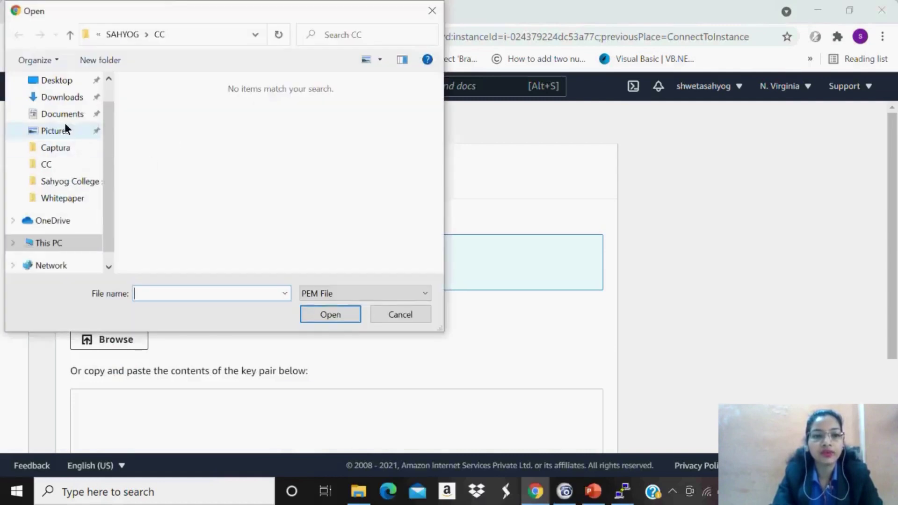
pyautogui.click(72, 88)
pyautogui.click(72, 96)
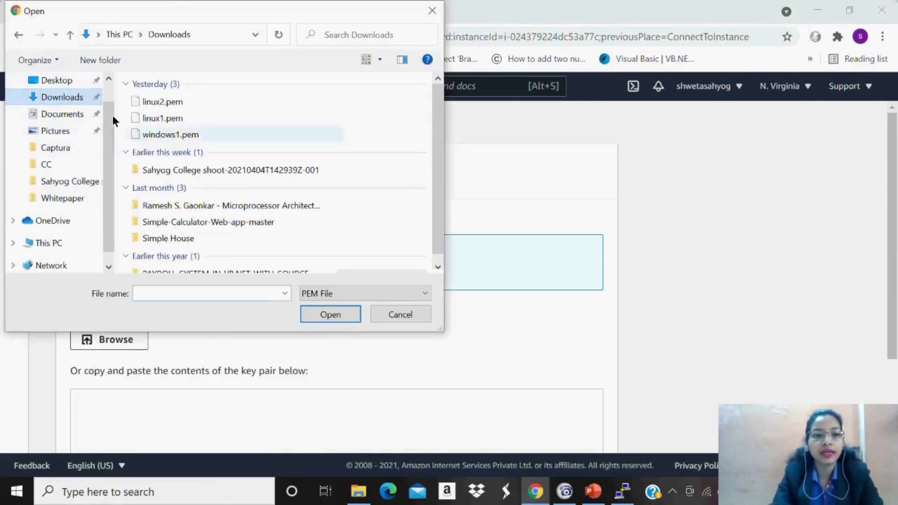
pyautogui.click(174, 134)
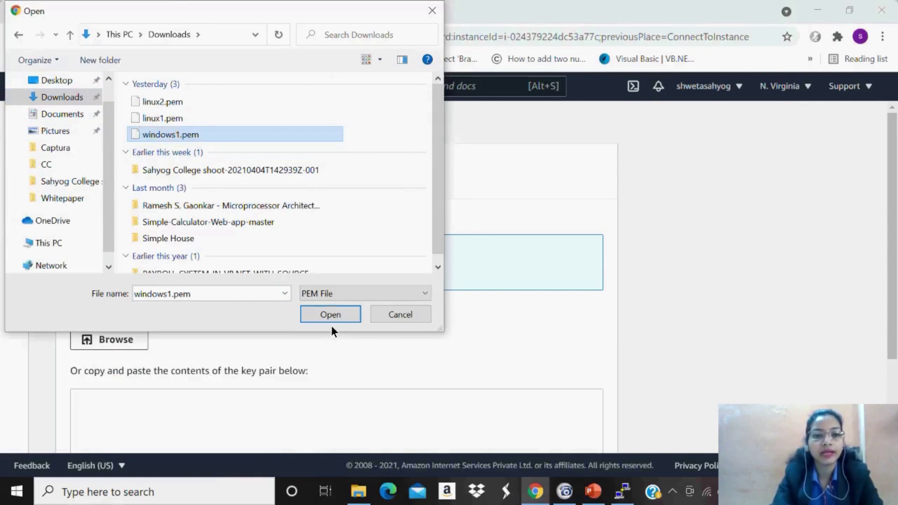
pyautogui.click(339, 314)
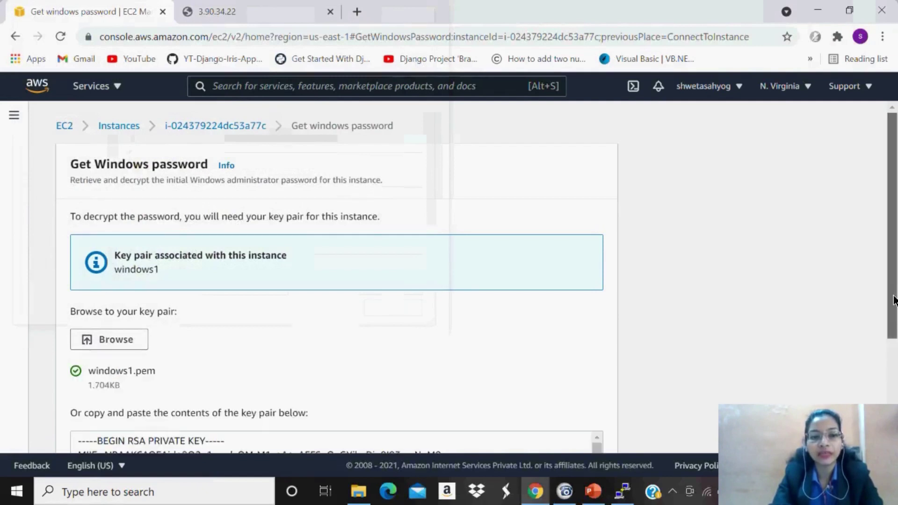
# Decrypt the windows1 administrator password.
pyautogui.scroll(-1, 893, 327)
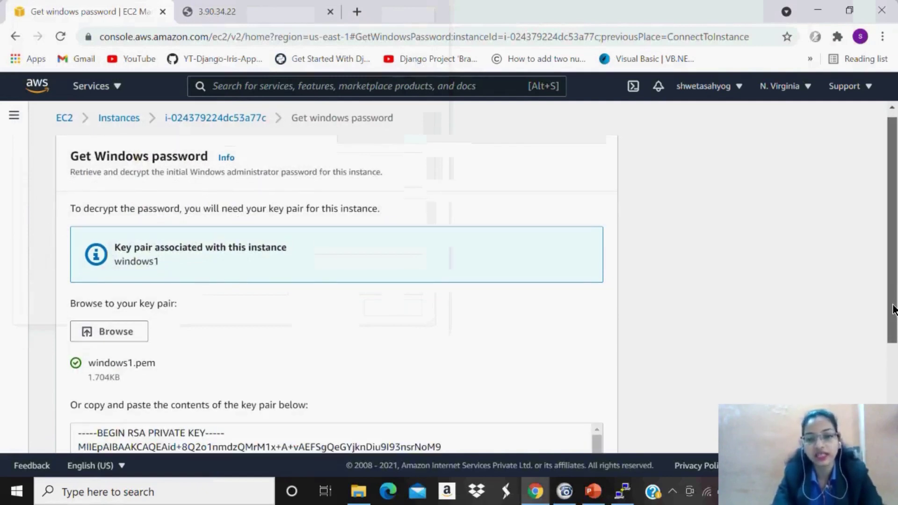
pyautogui.scroll(-1, 893, 359)
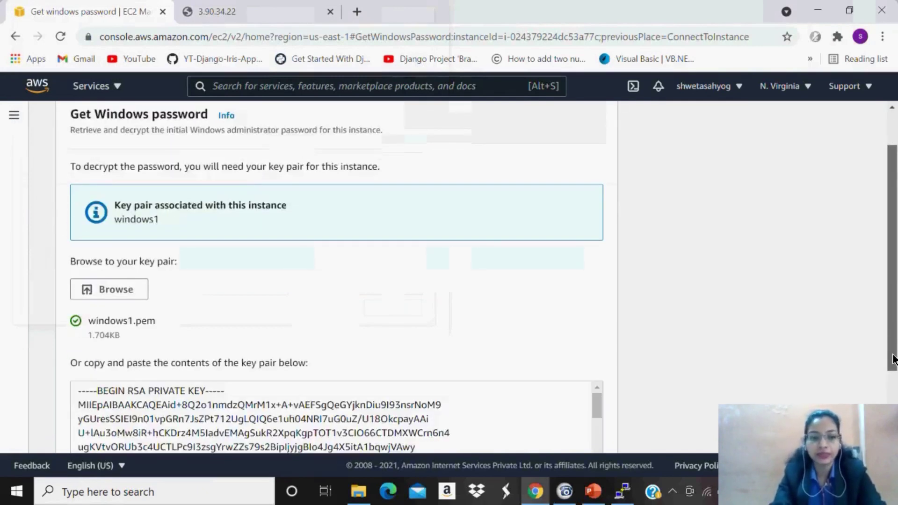
pyautogui.scroll(-1, 893, 359)
pyautogui.scroll(-1, 894, 369)
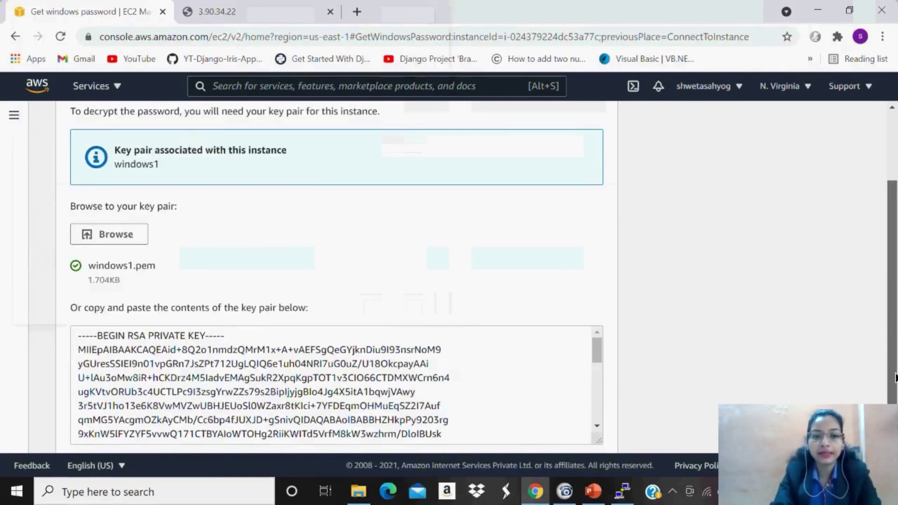
pyautogui.scroll(-1, 894, 377)
pyautogui.click(559, 427)
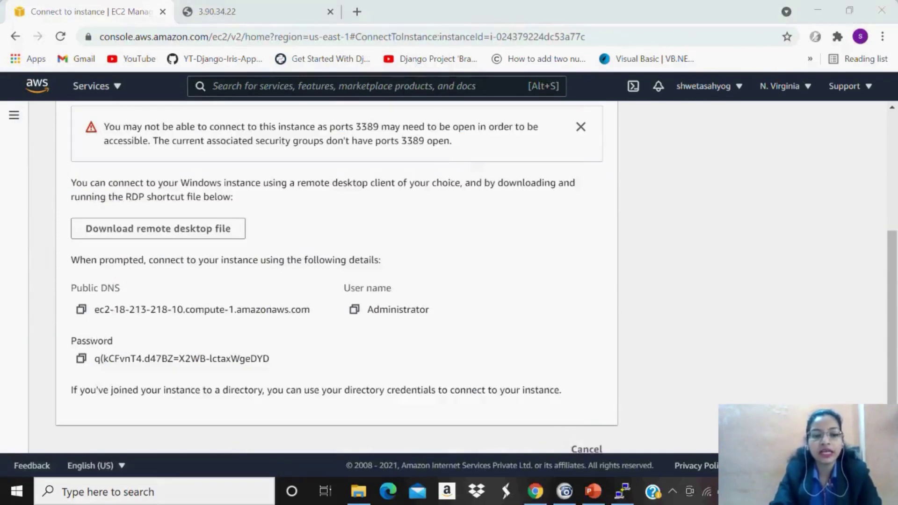
# Launch Remote Desktop Connection and connect to ec2-18-213-218-10.compute-1.amazonaws.com.
pyautogui.press('super+s')
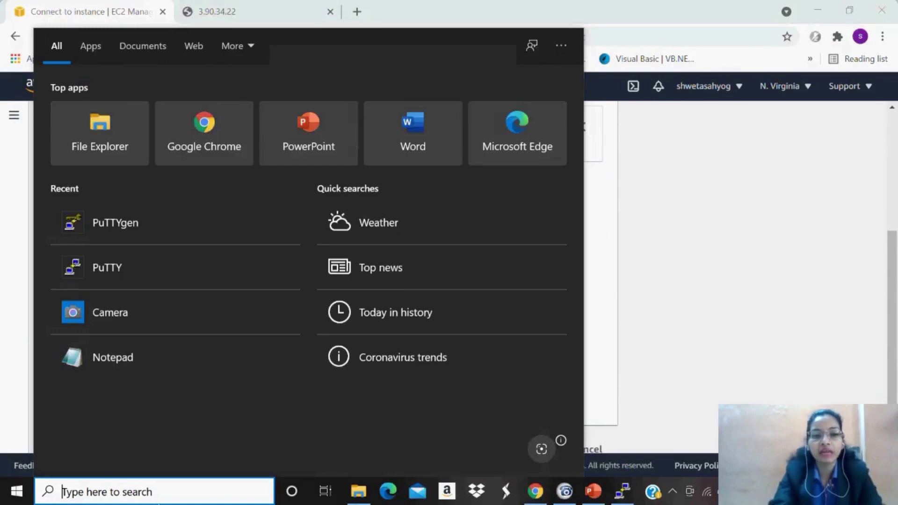
pyautogui.write('re')
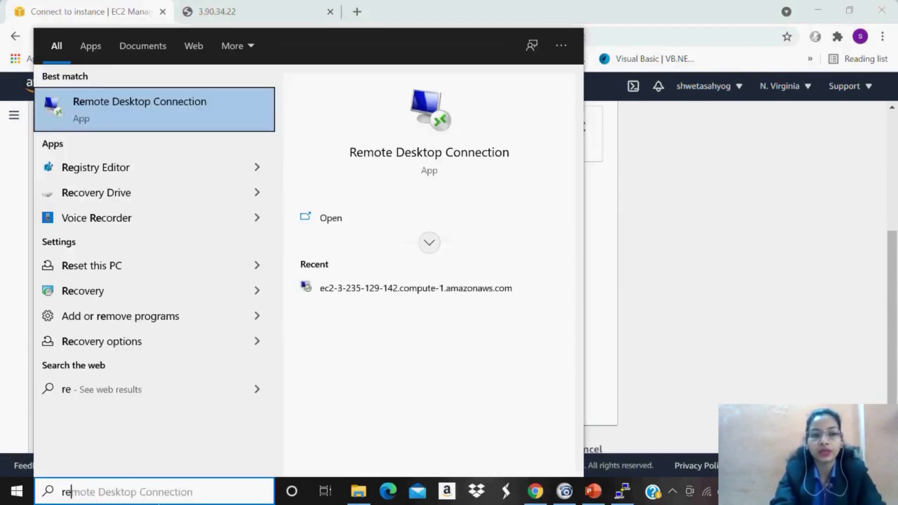
pyautogui.press('Return')
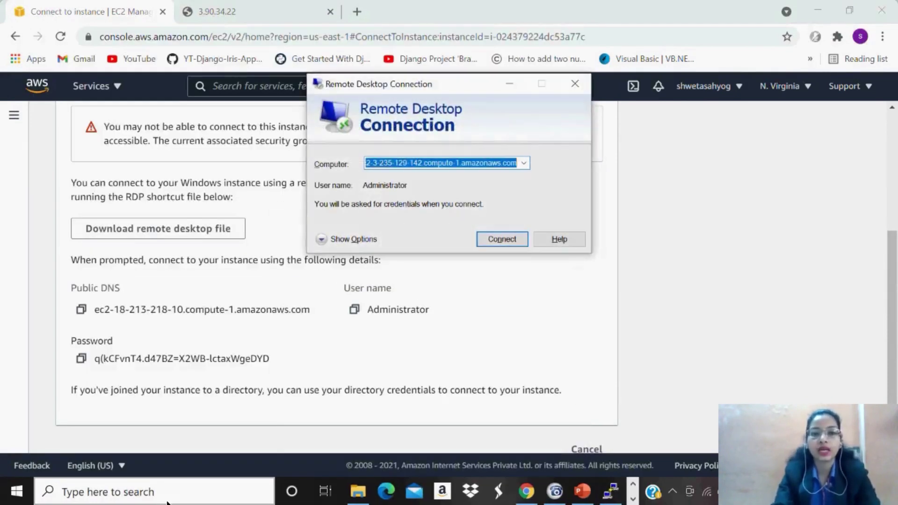
pyautogui.click(81, 307)
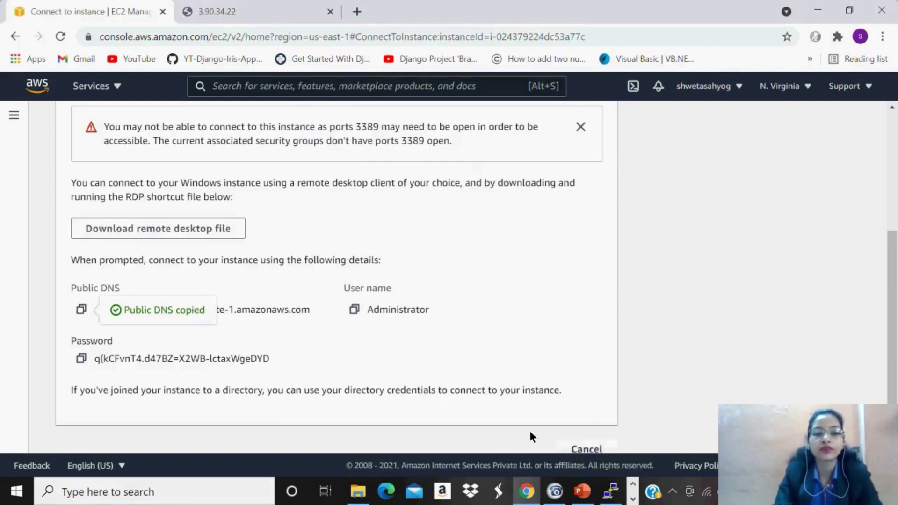
pyautogui.click(611, 490)
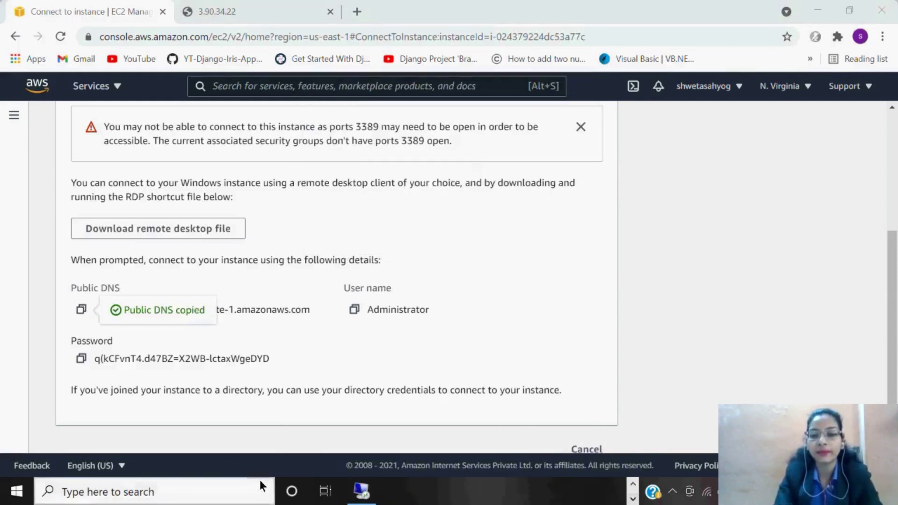
pyautogui.click(360, 490)
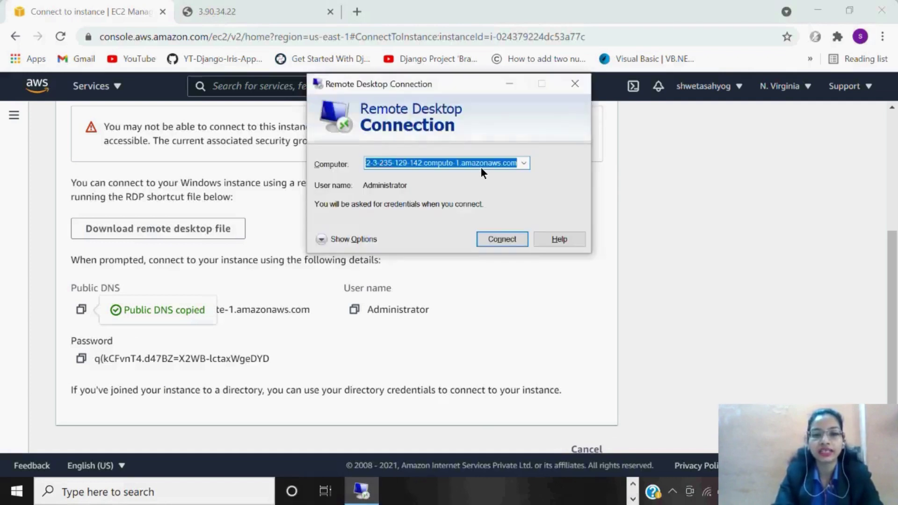
pyautogui.hotkey('ctrl', 'v')
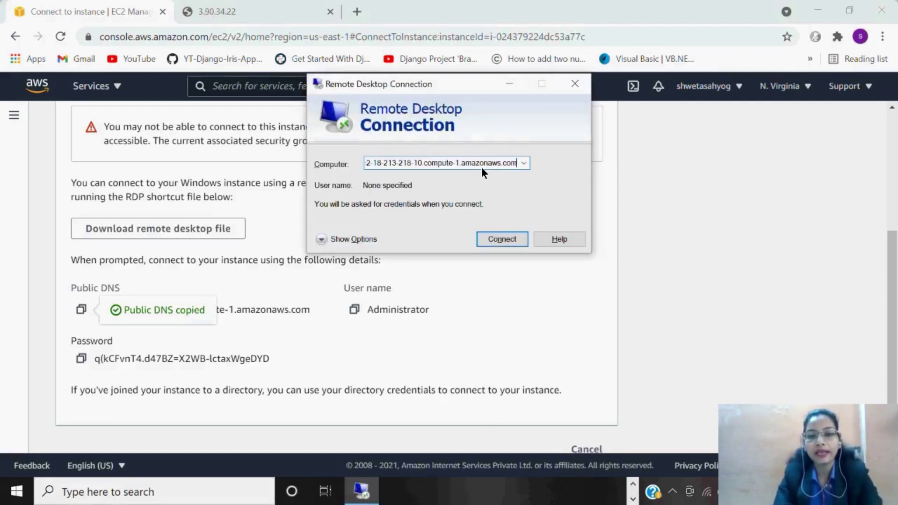
pyautogui.click(493, 237)
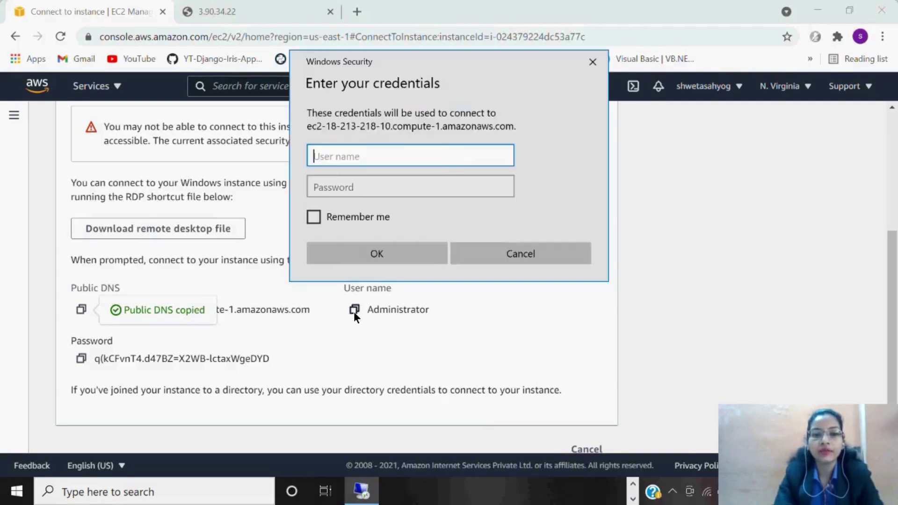
# Sign in as Administrator with the decrypted password copied from the console.
pyautogui.click(354, 312)
pyautogui.click(355, 312)
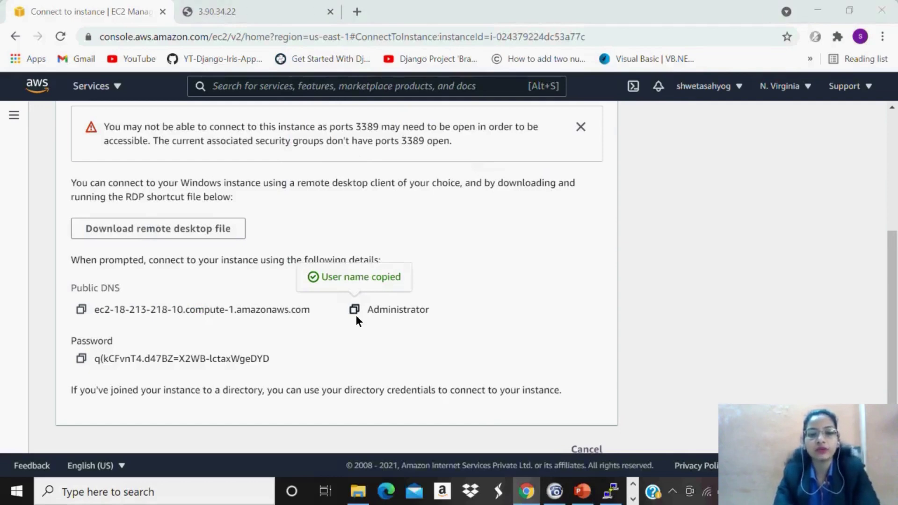
pyautogui.hotkey('alt', 'Tab')
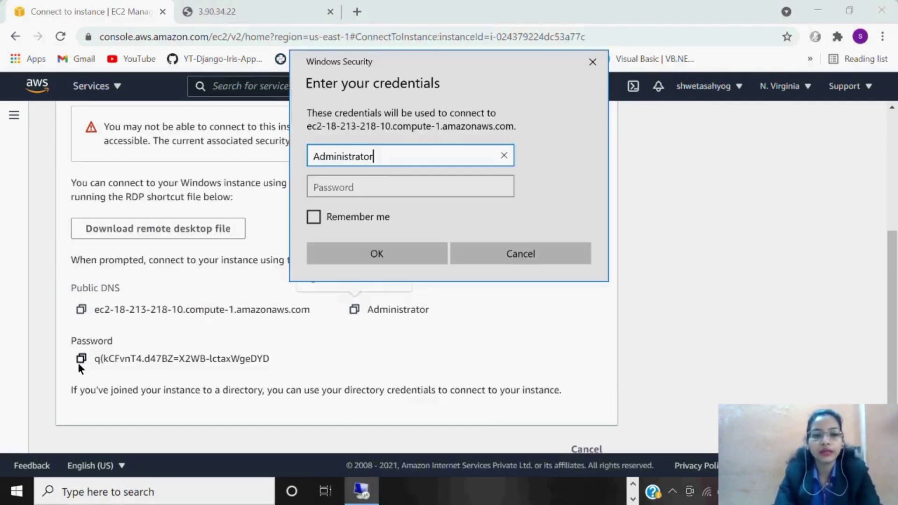
pyautogui.click(79, 364)
pyautogui.click(79, 364)
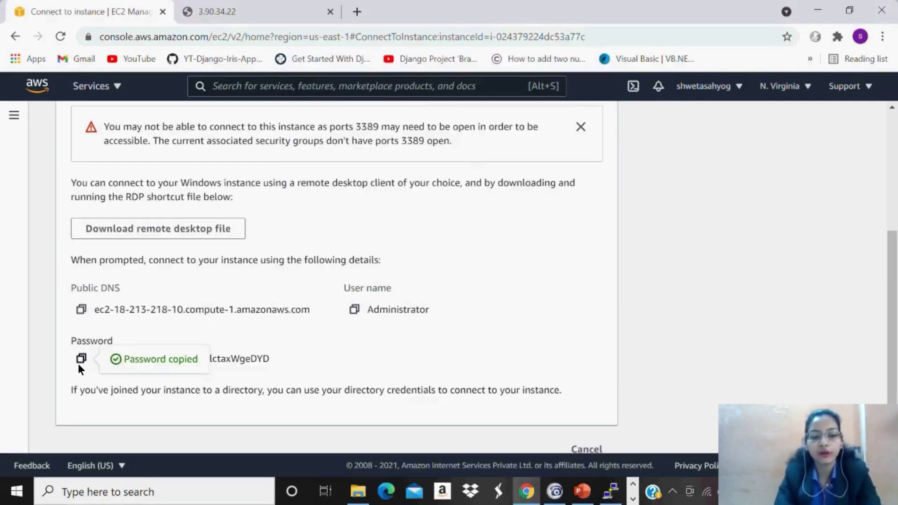
pyautogui.hotkey('alt', 'Tab')
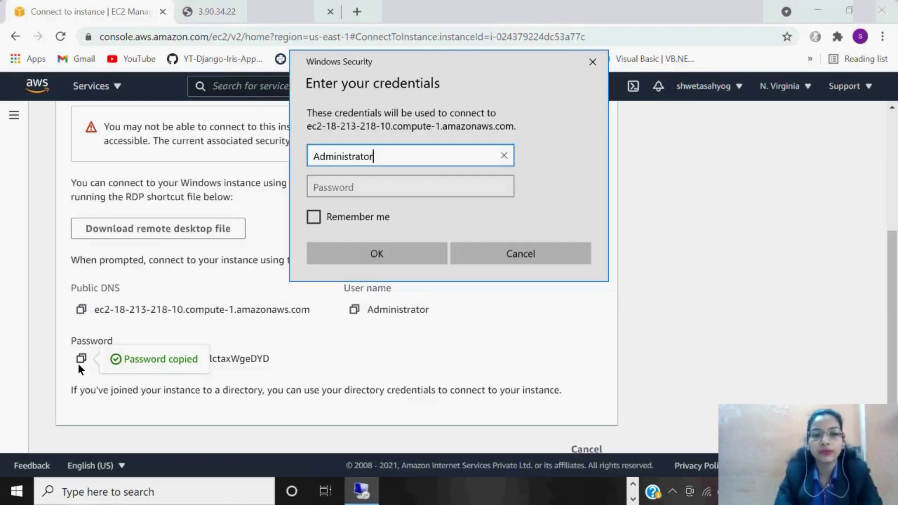
pyautogui.click(360, 188)
pyautogui.hotkey('ctrl', 'v')
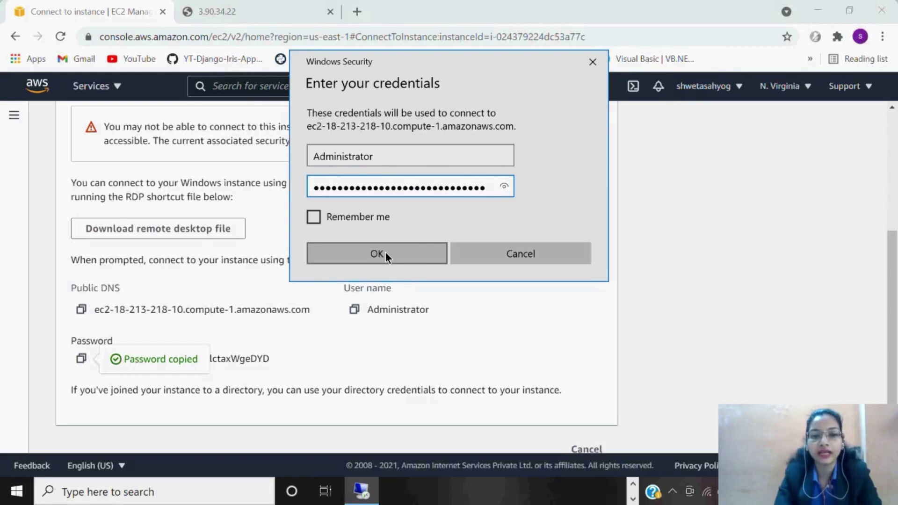
pyautogui.click(386, 254)
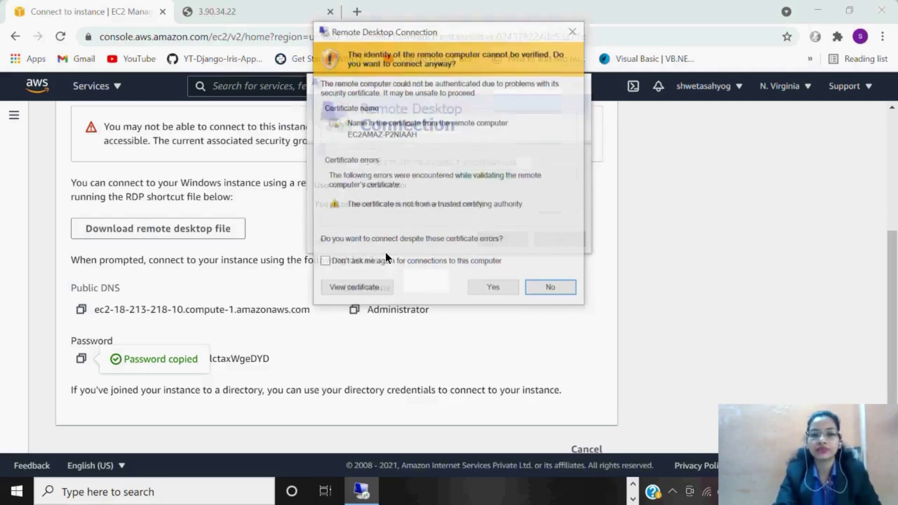
# Accept the unverified certificate, then open the Start menu on the windows1 desktop.
pyautogui.click(504, 287)
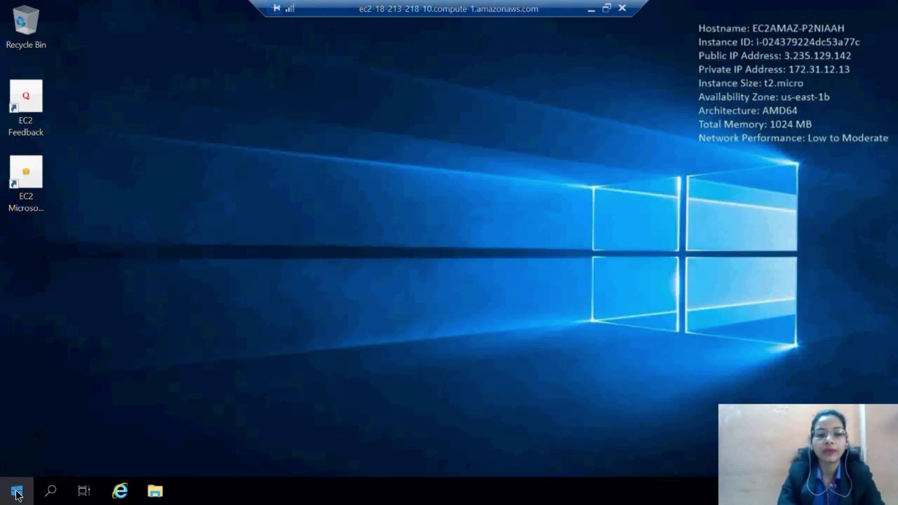
pyautogui.click(17, 491)
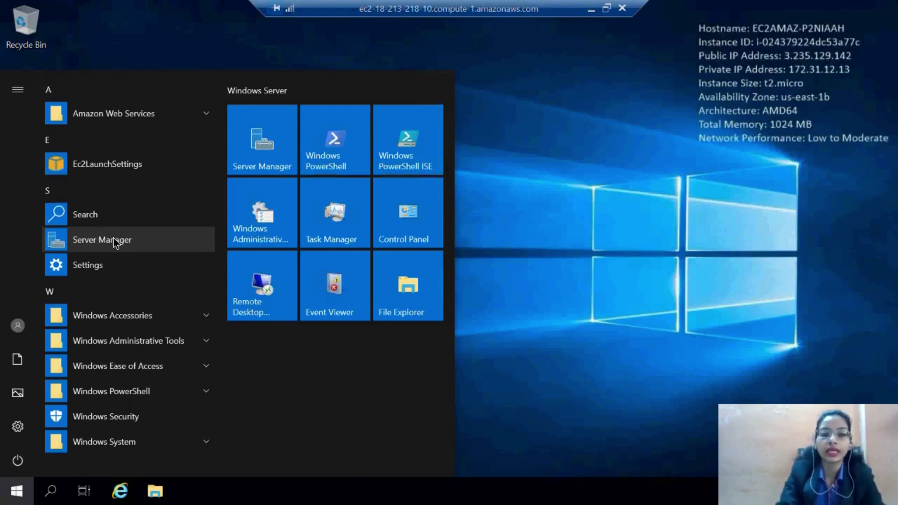
# Launch Server Manager from the Start menu and dismiss the Windows Admin Center pop-up.
pyautogui.click(113, 237)
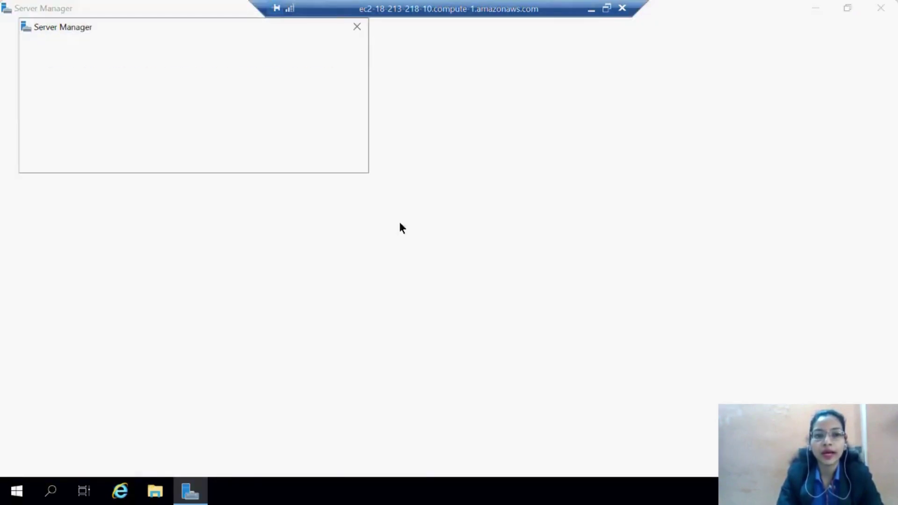
pyautogui.press('Escape')
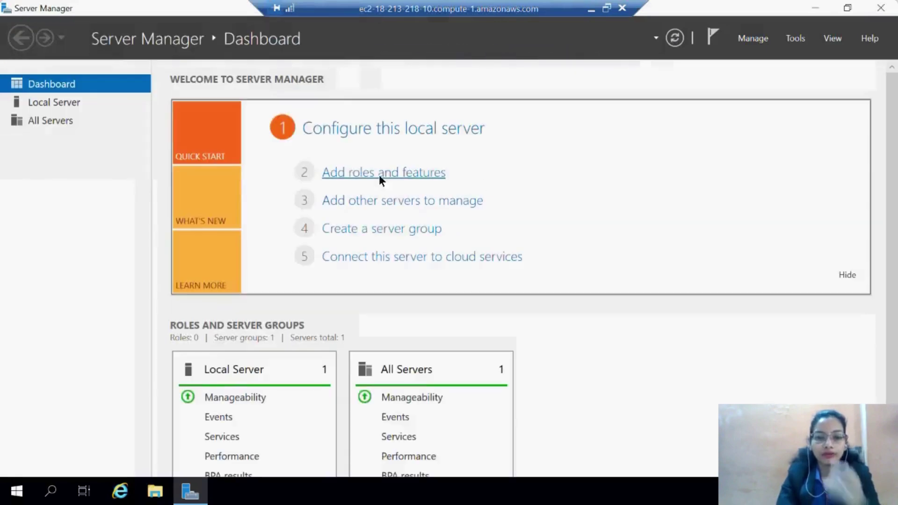
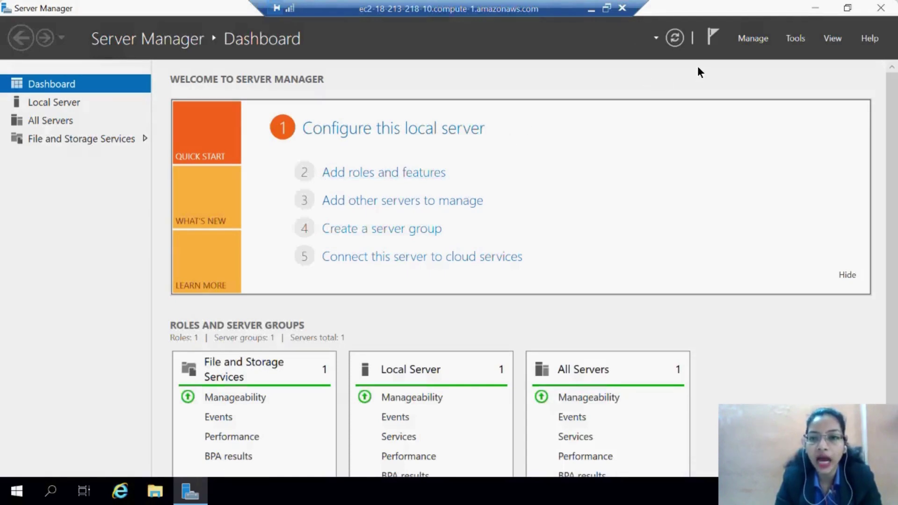
# Start Add Roles and Features on the local server and tick Web Server (IIS) with its management tools.
pyautogui.click(751, 37)
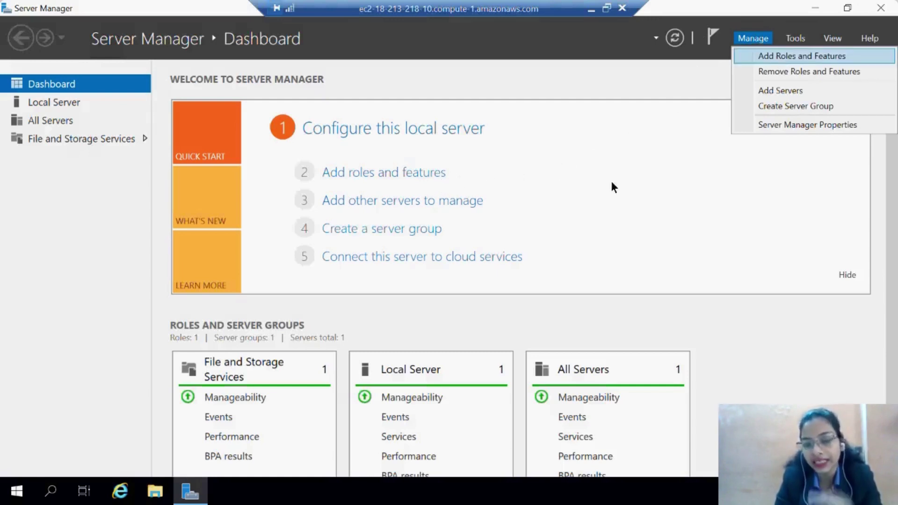
pyautogui.click(416, 173)
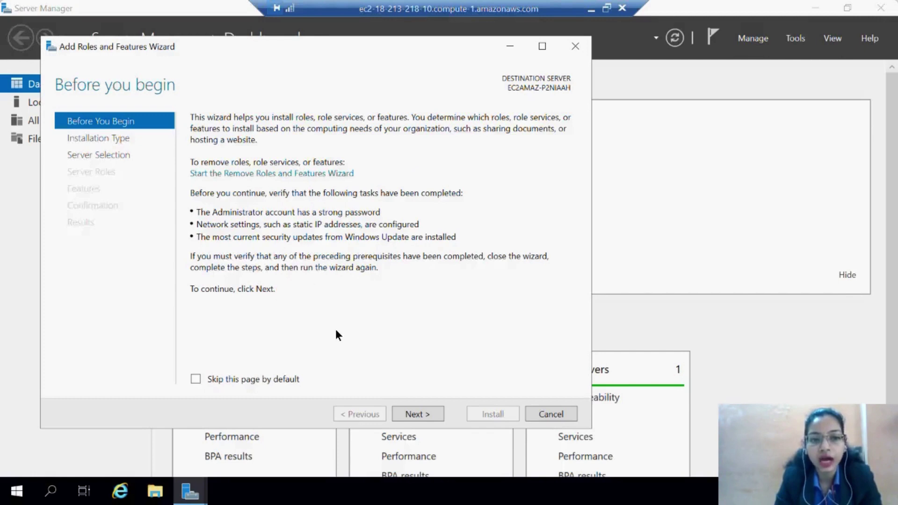
pyautogui.click(423, 415)
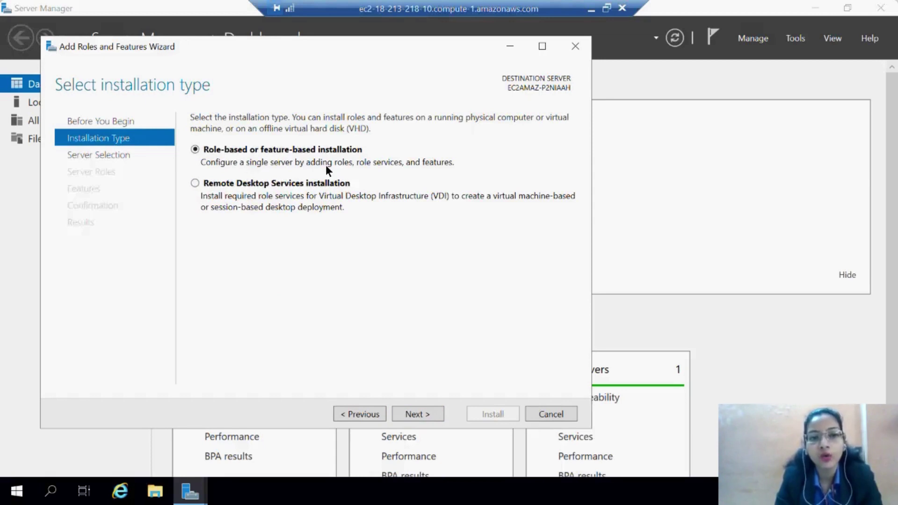
pyautogui.click(423, 413)
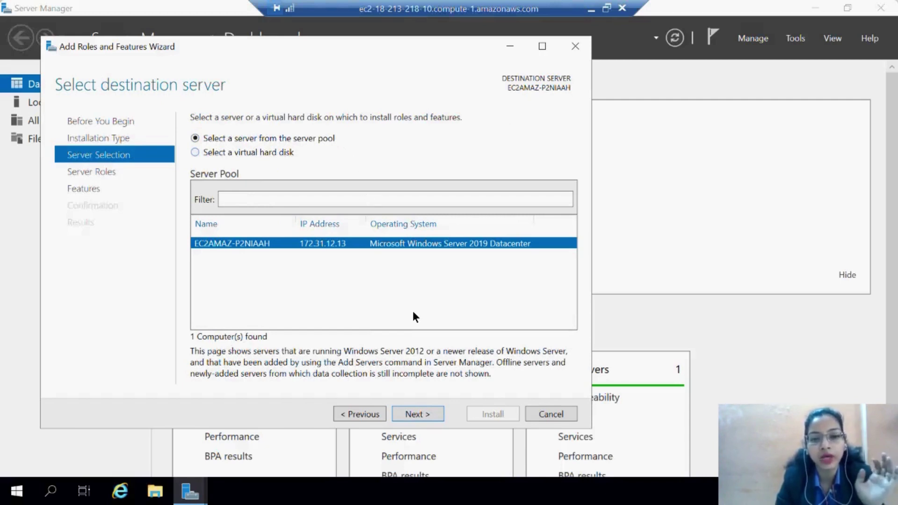
pyautogui.click(422, 417)
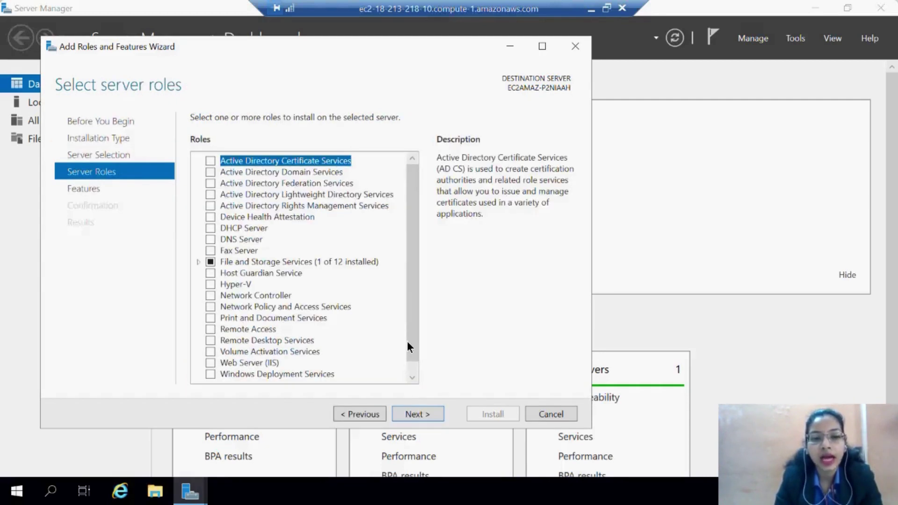
pyautogui.click(211, 363)
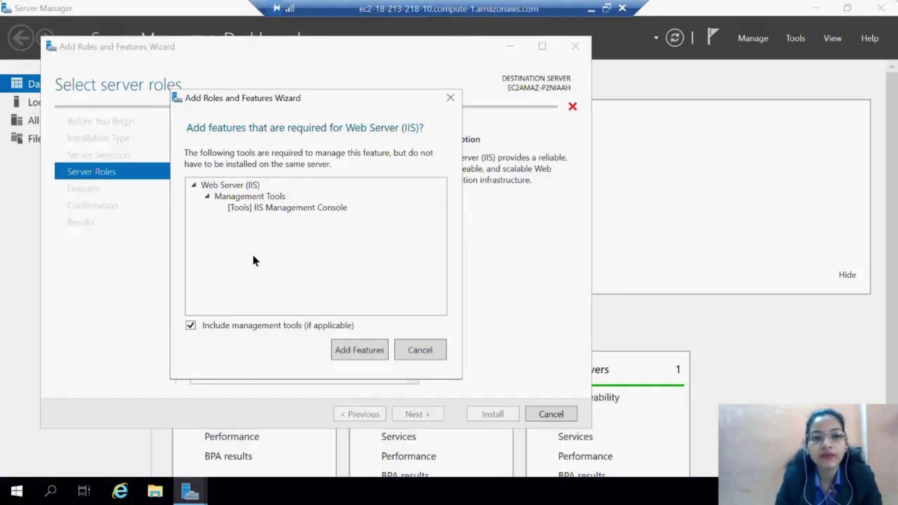
pyautogui.click(351, 353)
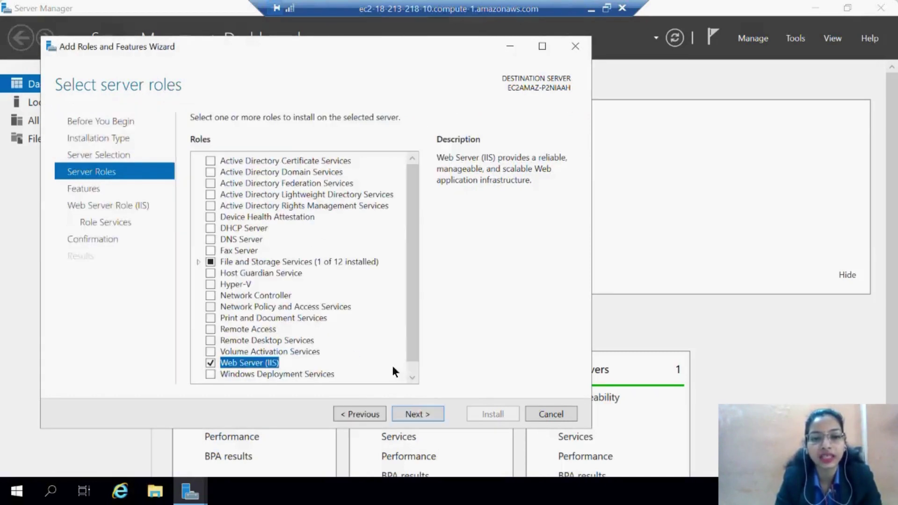
# Keep the default features and IIS role services, then begin the Web Server (IIS) installation.
pyautogui.click(417, 415)
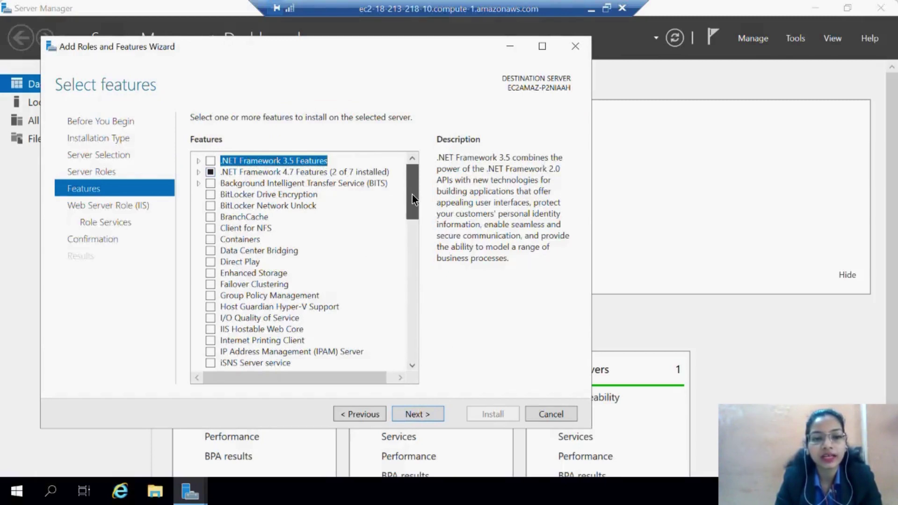
pyautogui.moveTo(412, 195); pyautogui.dragTo(406, 282)
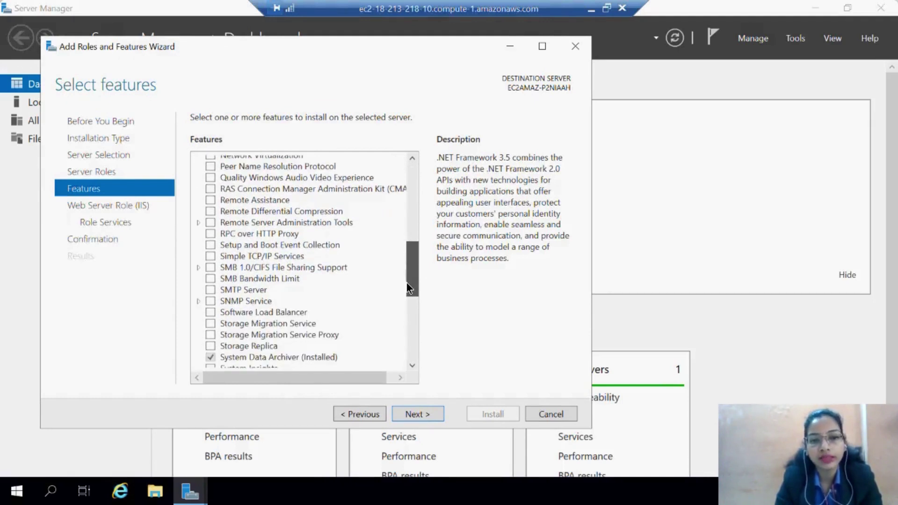
pyautogui.moveTo(405, 283); pyautogui.dragTo(411, 188)
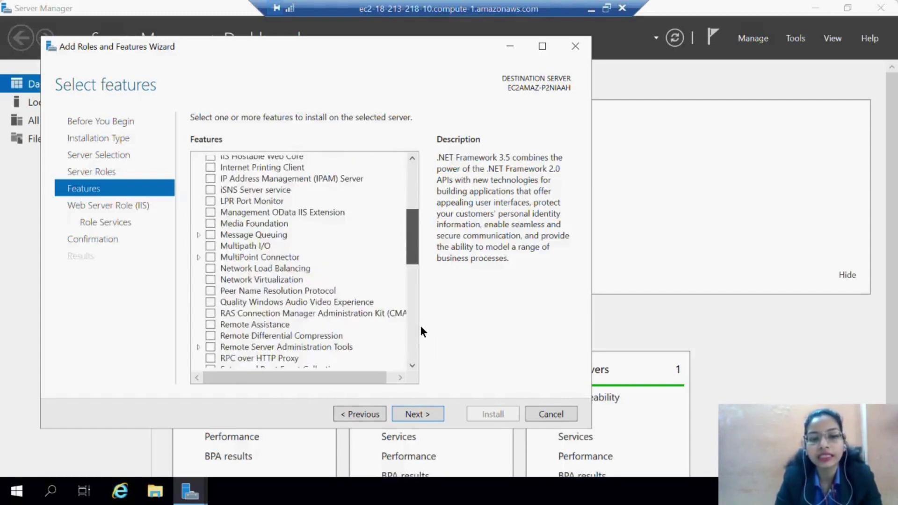
pyautogui.click(412, 416)
pyautogui.click(419, 413)
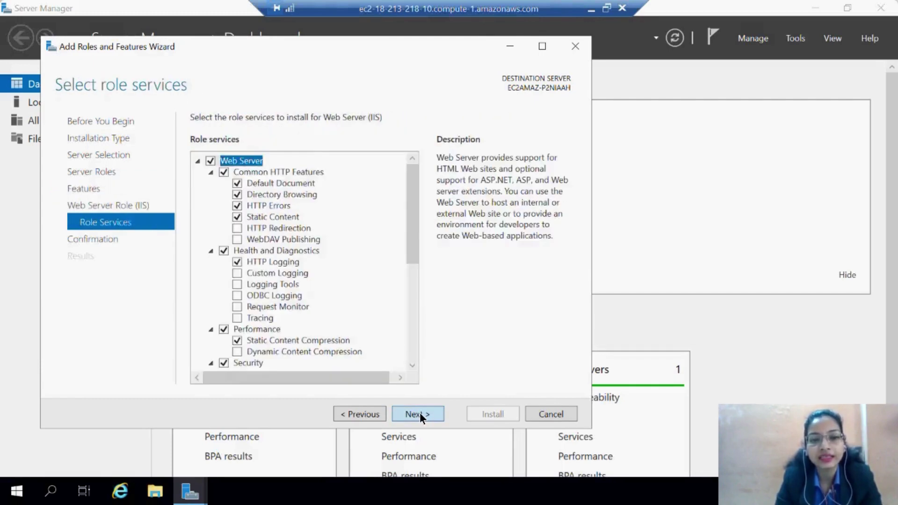
pyautogui.click(419, 412)
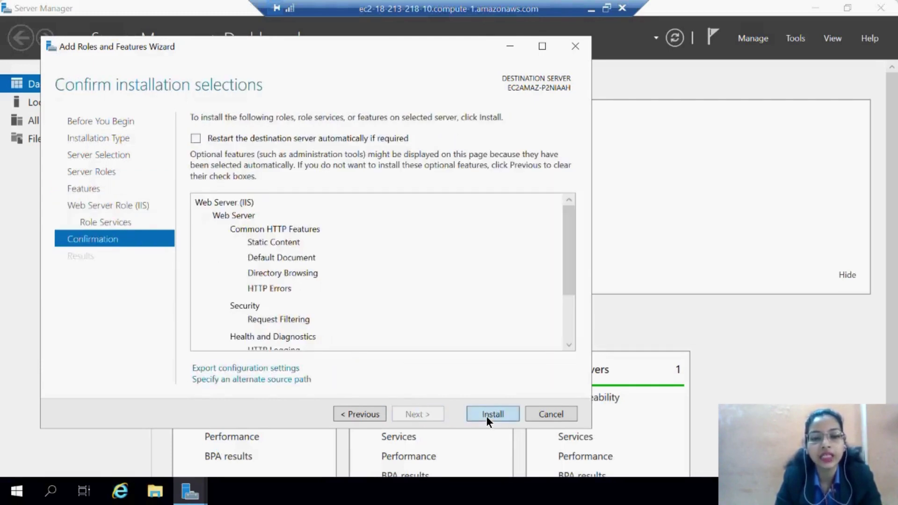
pyautogui.click(486, 417)
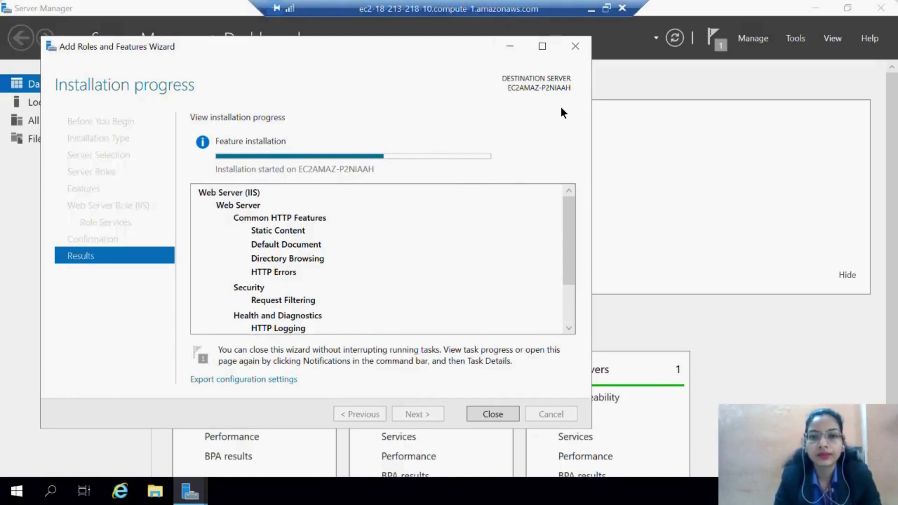
# Wait for the IIS installation to succeed, then close the wizard to return to the dashboard.
pyautogui.click(569, 296)
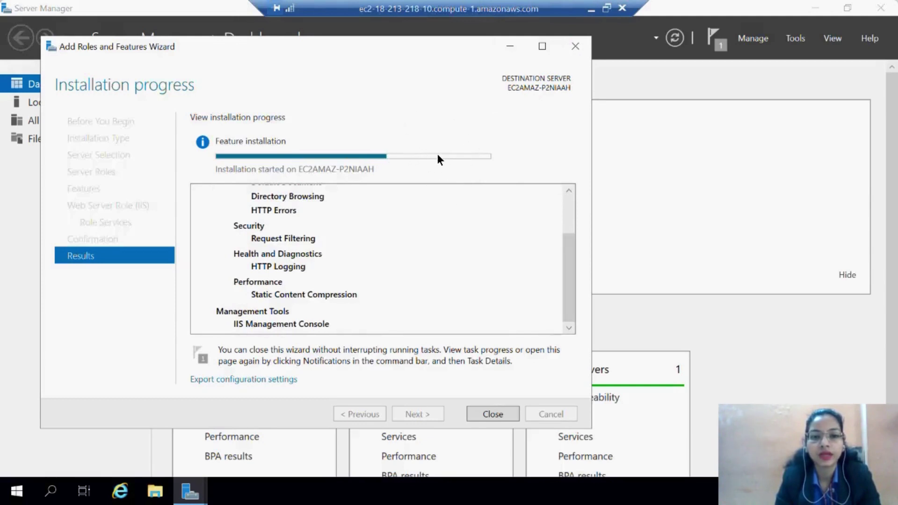
pyautogui.moveTo(445, 155)
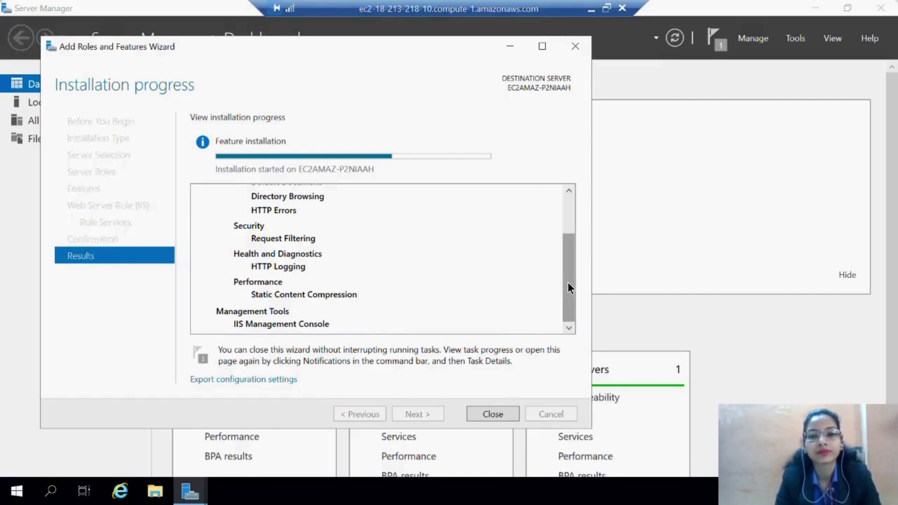
pyautogui.moveTo(567, 279); pyautogui.dragTo(572, 247)
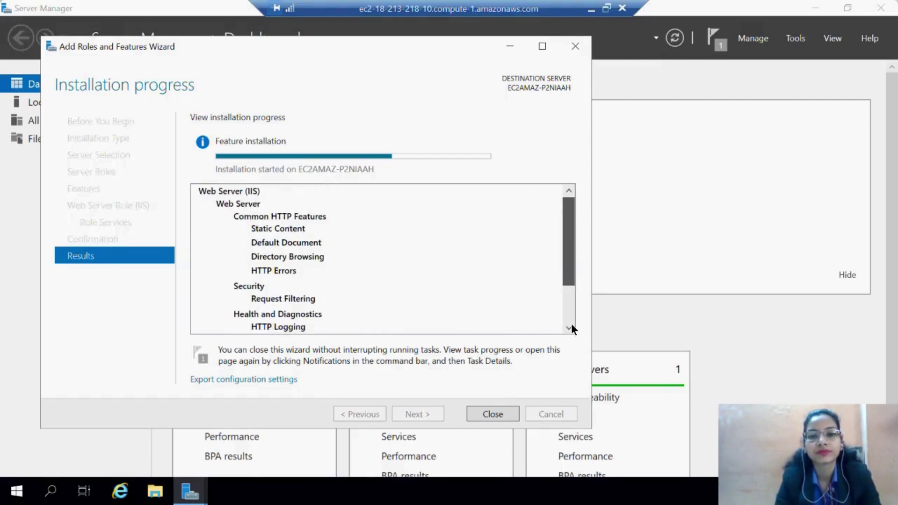
pyautogui.scroll(-2, 571, 327)
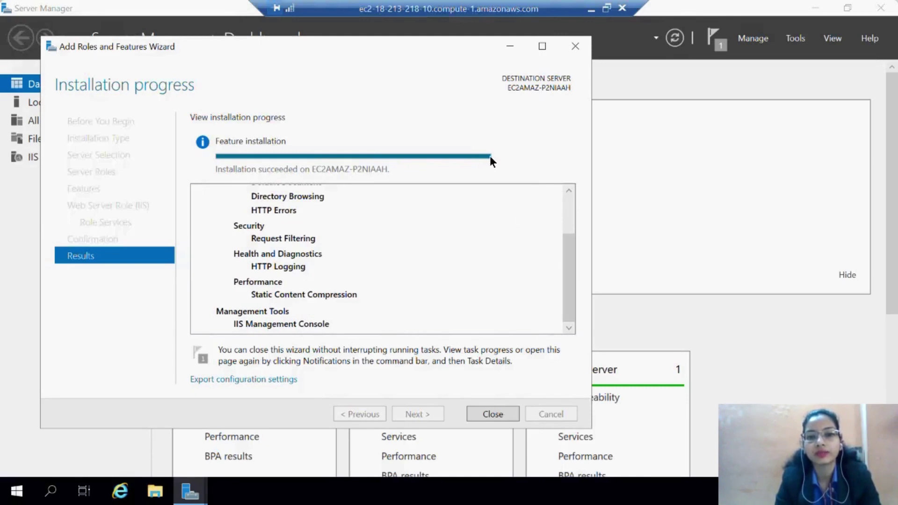
pyautogui.moveTo(489, 157)
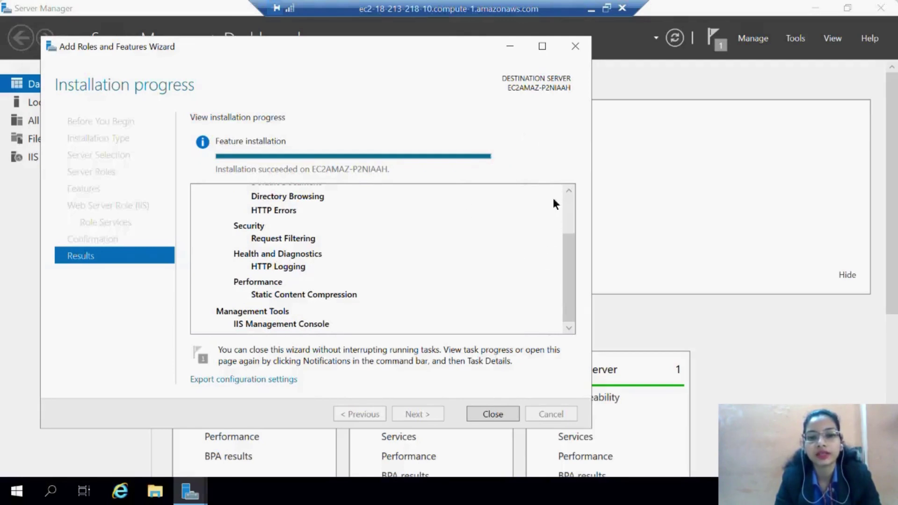
pyautogui.click(500, 416)
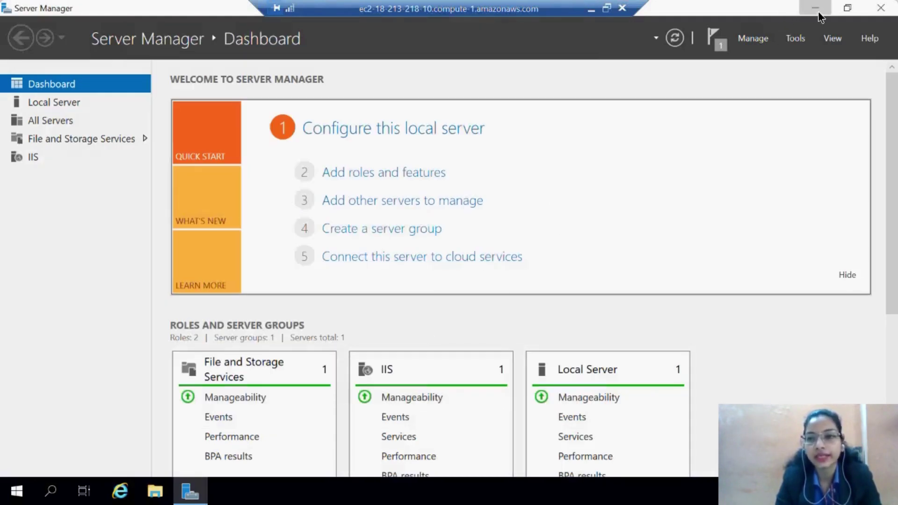
# Minimize Server Manager and browse File Explorer to C:\inetpub\wwwroot.
pyautogui.click(806, 12)
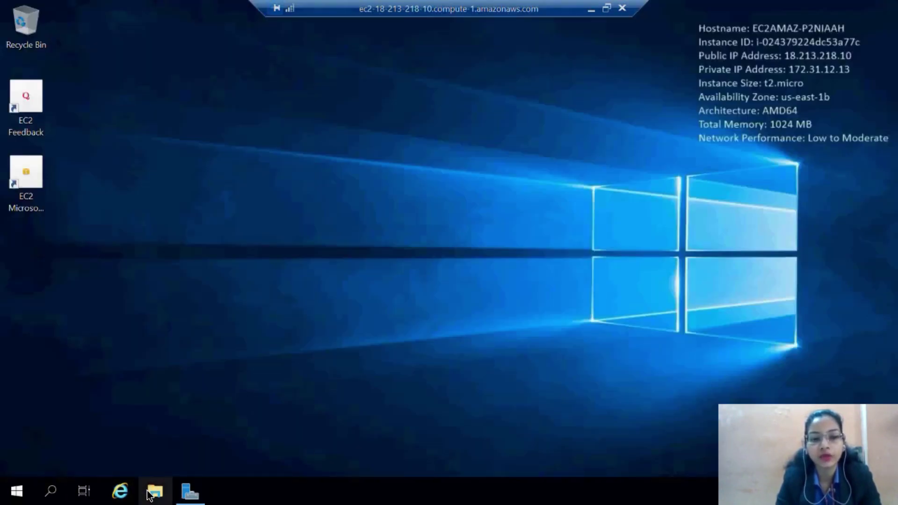
pyautogui.click(154, 491)
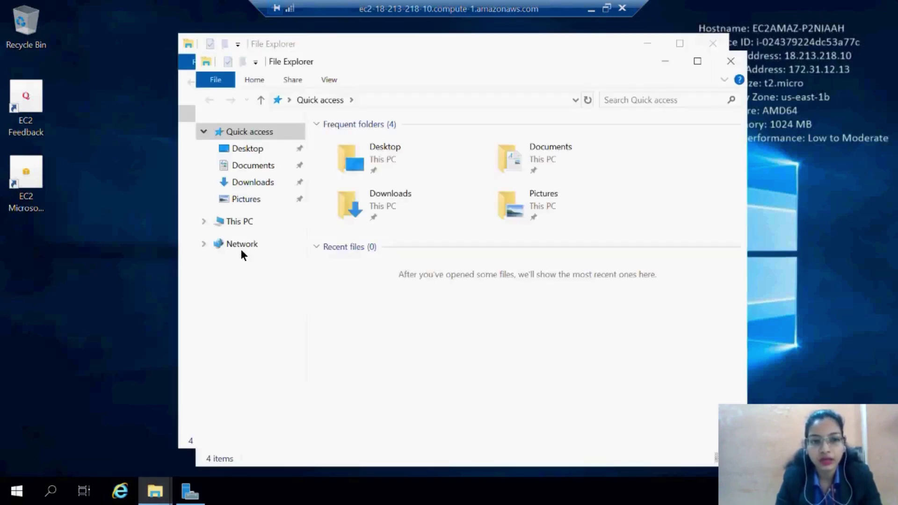
pyautogui.click(245, 225)
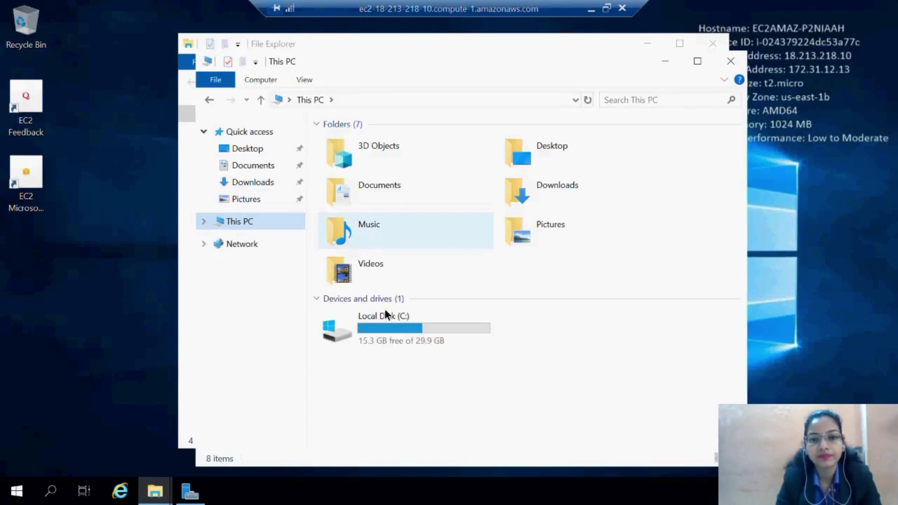
pyautogui.doubleClick(390, 325)
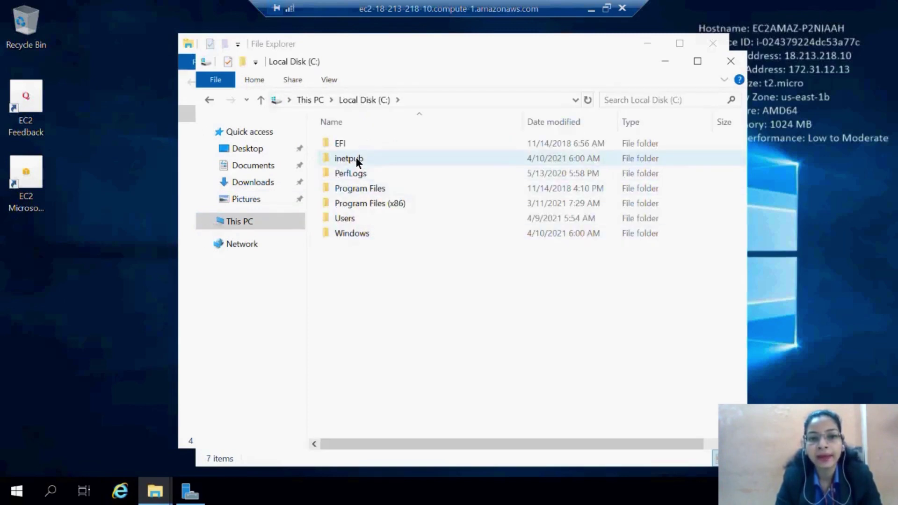
pyautogui.moveTo(357, 161)
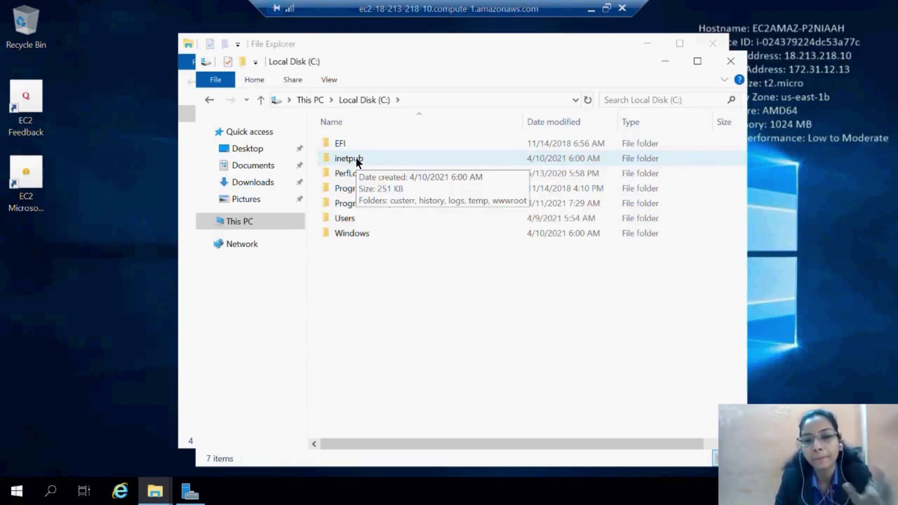
pyautogui.doubleClick(357, 160)
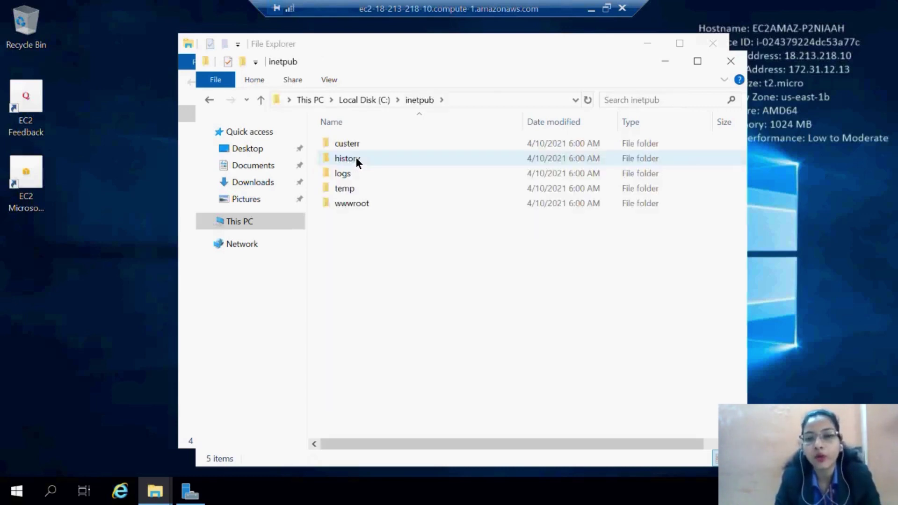
pyautogui.doubleClick(350, 204)
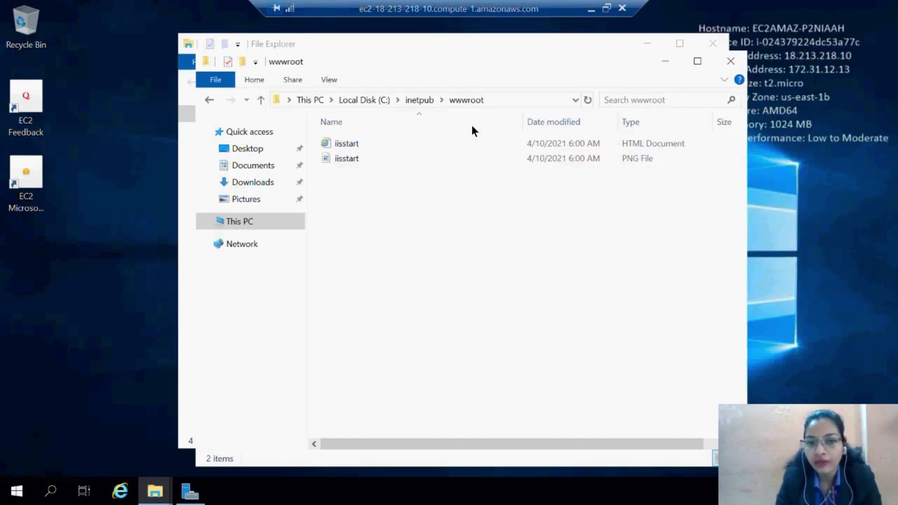
# Load the copied public DNS ec2-18-213-218-10.compute-1.amazonaws.com in a new Chrome tab to view the IIS page.
pyautogui.click(592, 10)
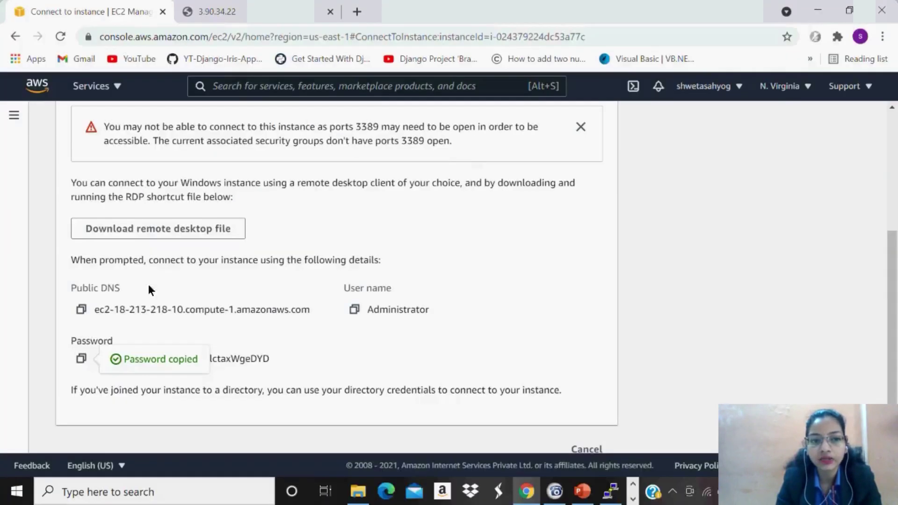
pyautogui.click(81, 310)
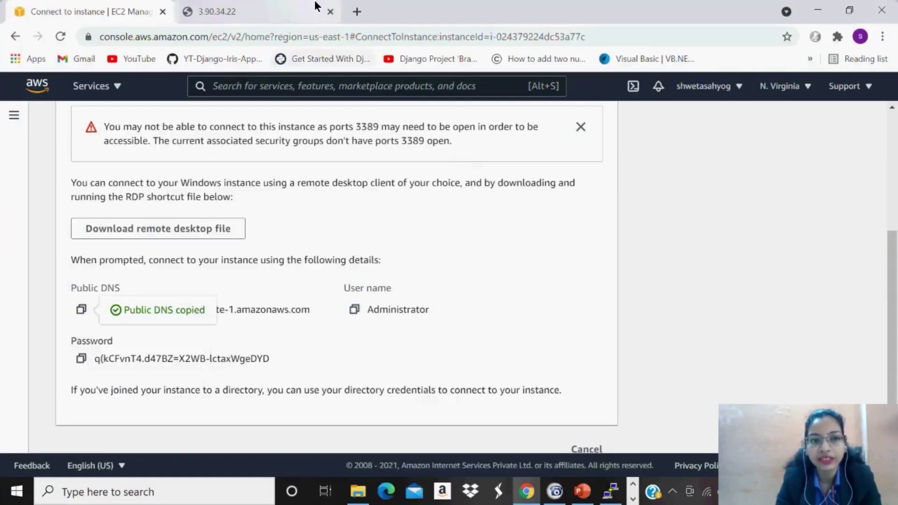
pyautogui.click(357, 12)
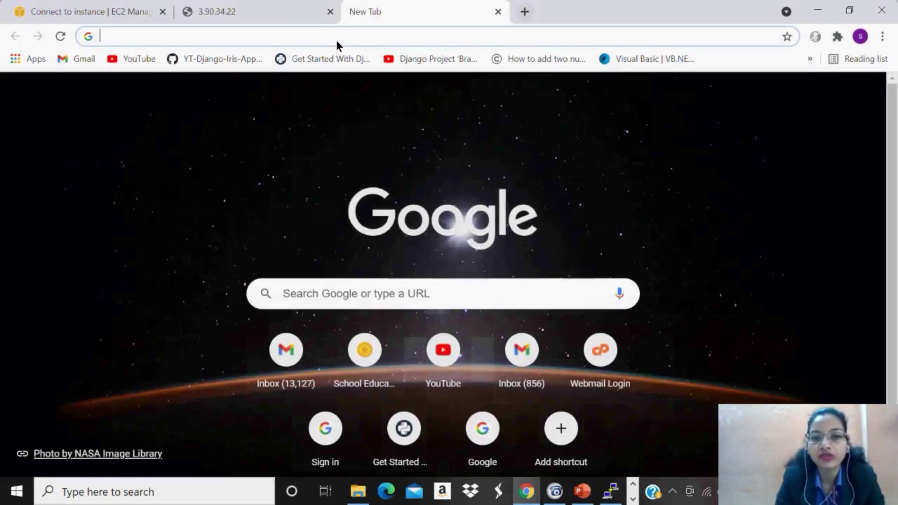
pyautogui.click(336, 40)
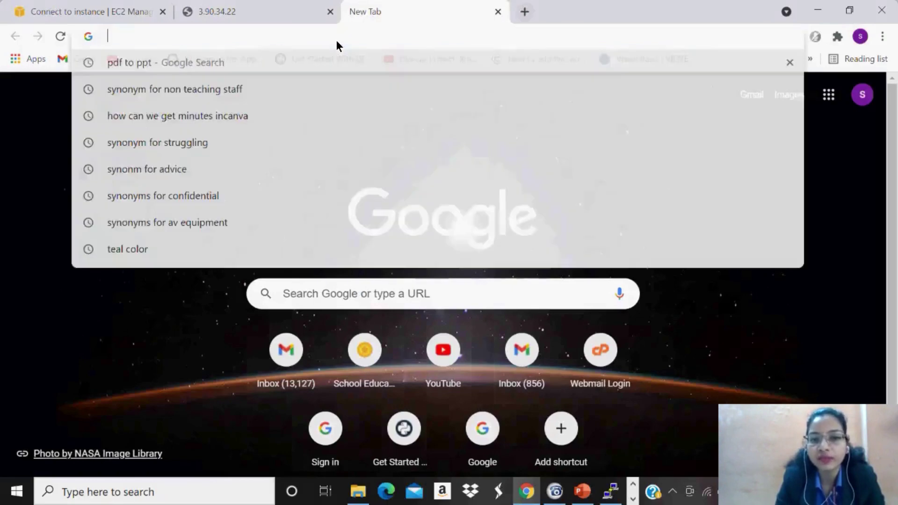
pyautogui.hotkey('ctrl', 'v')
pyautogui.press('Return')
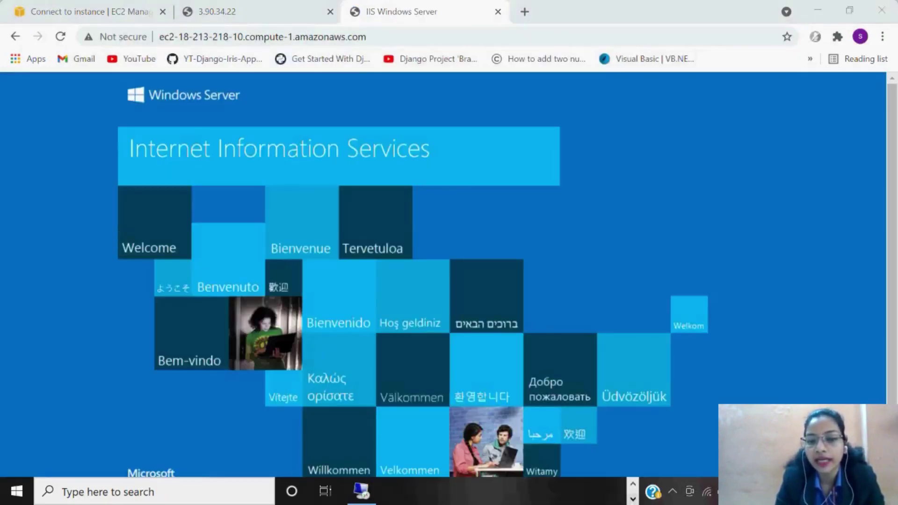
pyautogui.click(362, 491)
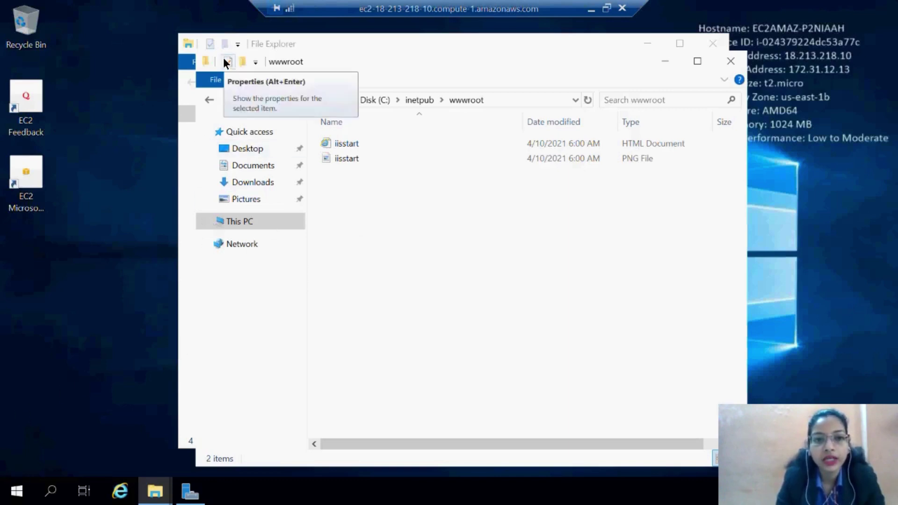
# Create a new text document in wwwroot and rename it index.html.
pyautogui.click(255, 62)
pyautogui.click(406, 372)
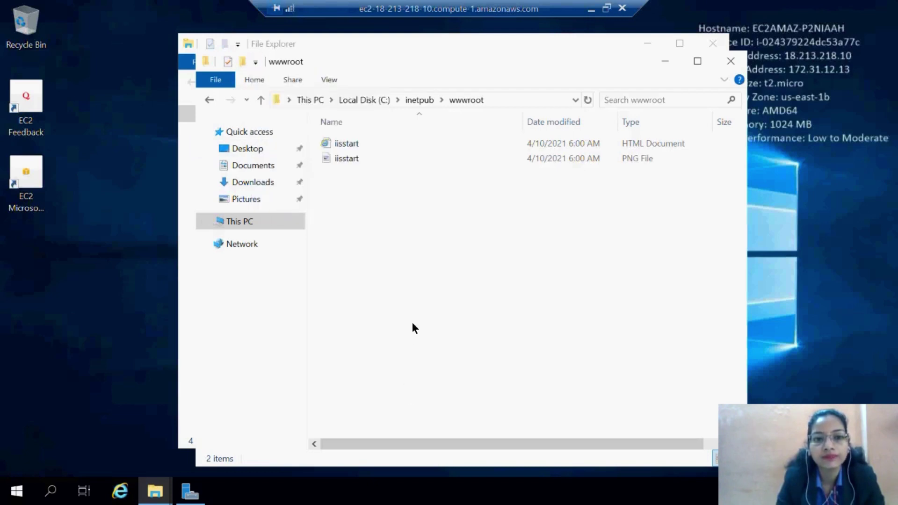
pyautogui.rightClick(412, 322)
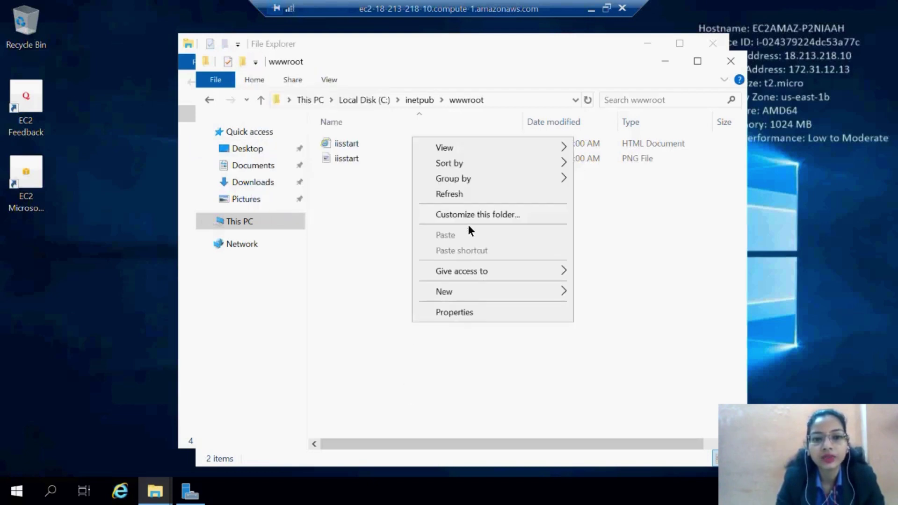
pyautogui.moveTo(478, 294)
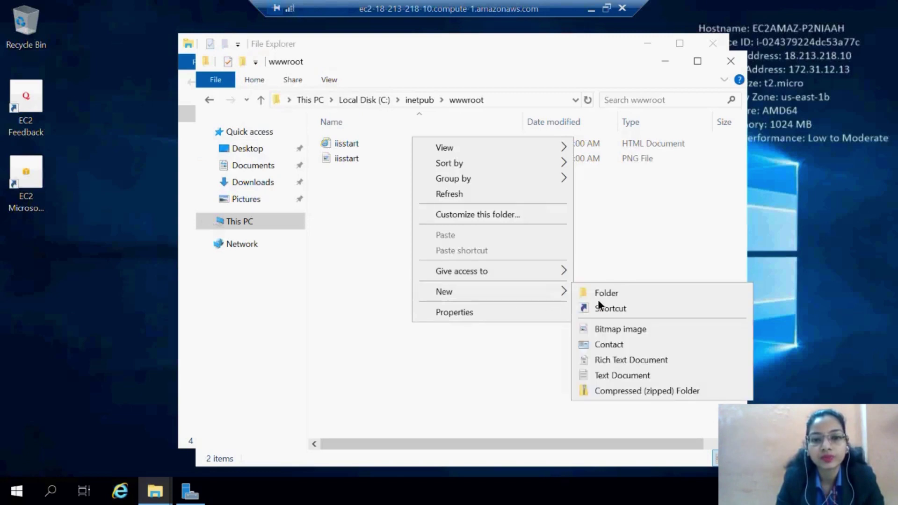
pyautogui.click(616, 376)
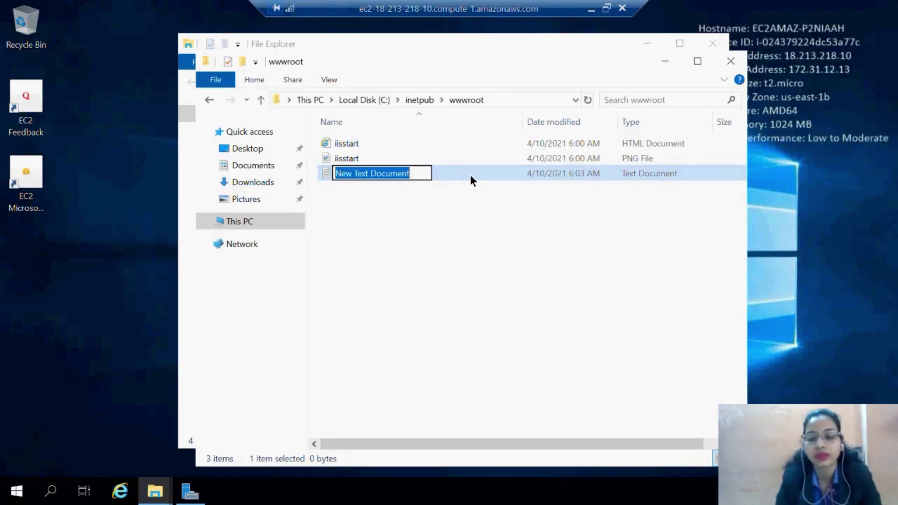
pyautogui.write('html')
pyautogui.press('BackSpace')
pyautogui.press('BackSpace')
pyautogui.press('BackSpace')
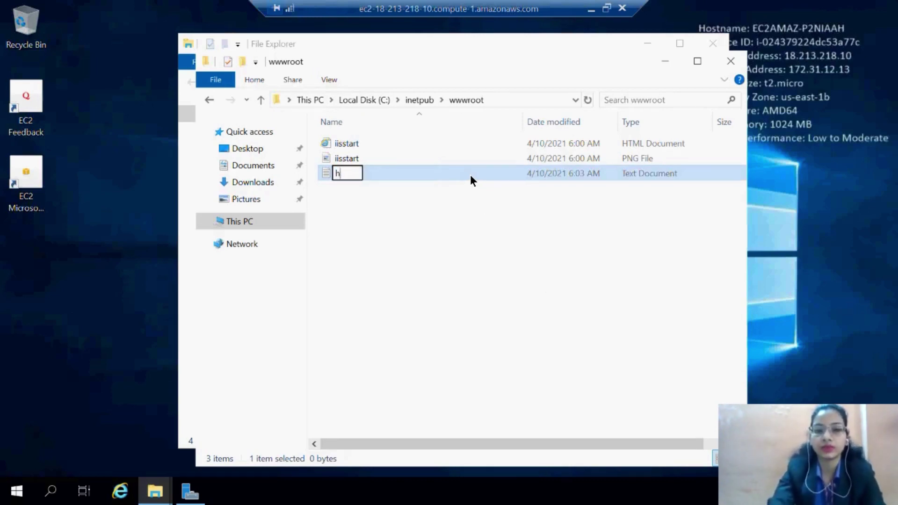
pyautogui.press('BackSpace')
pyautogui.write('inde')
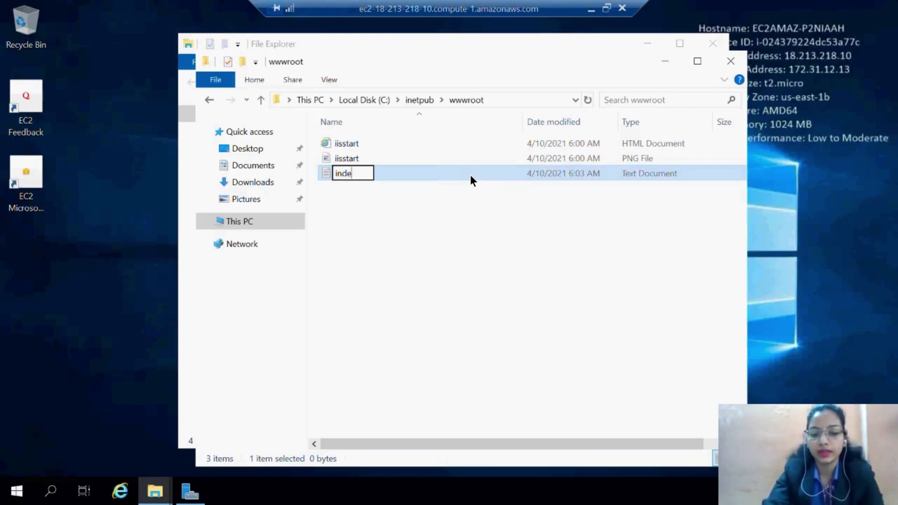
pyautogui.write('x.')
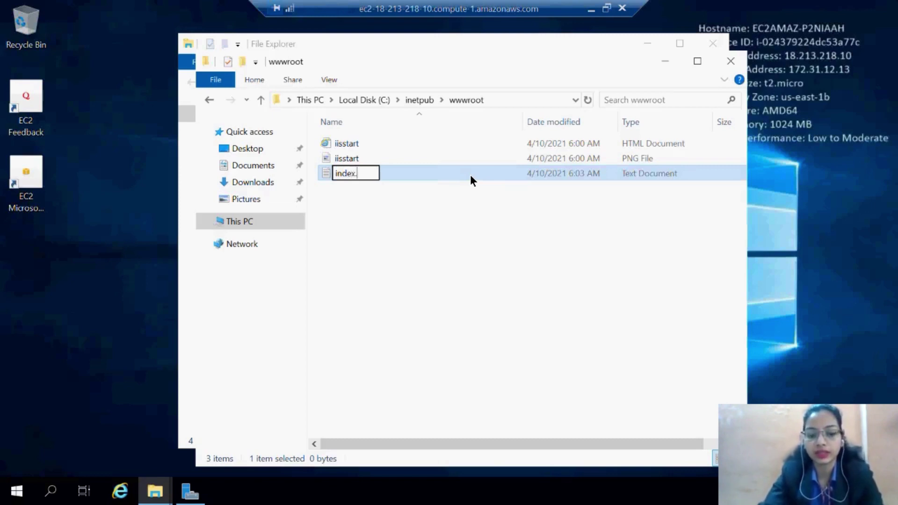
pyautogui.write('html')
pyautogui.press('Return')
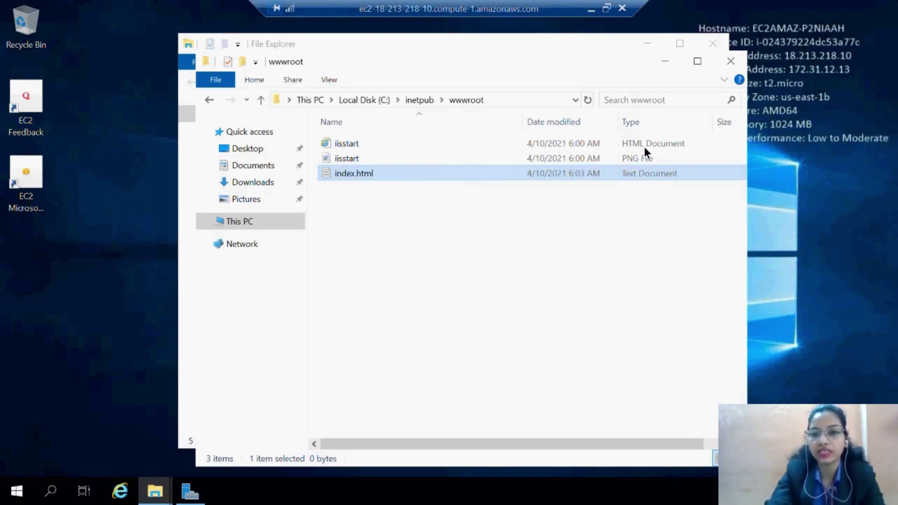
# Try opening index.html for editing, then switch to the Start menu search.
pyautogui.doubleClick(649, 181)
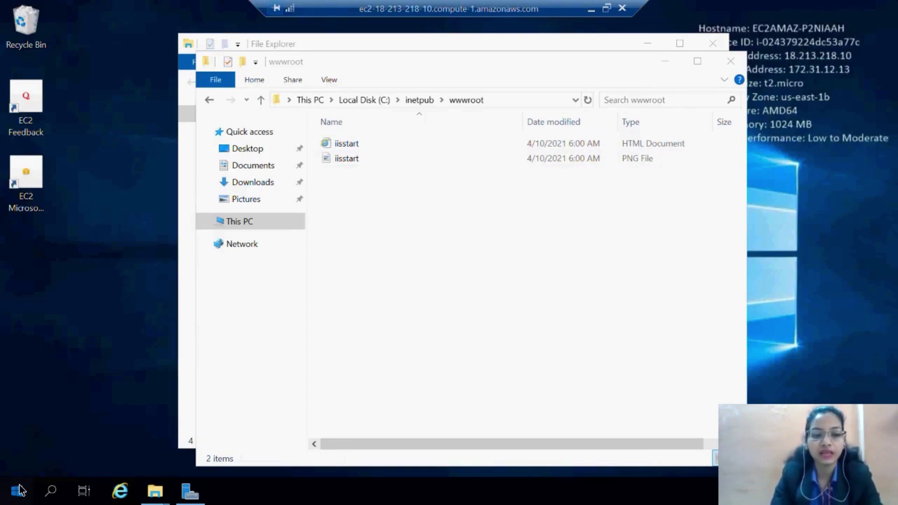
pyautogui.click(18, 489)
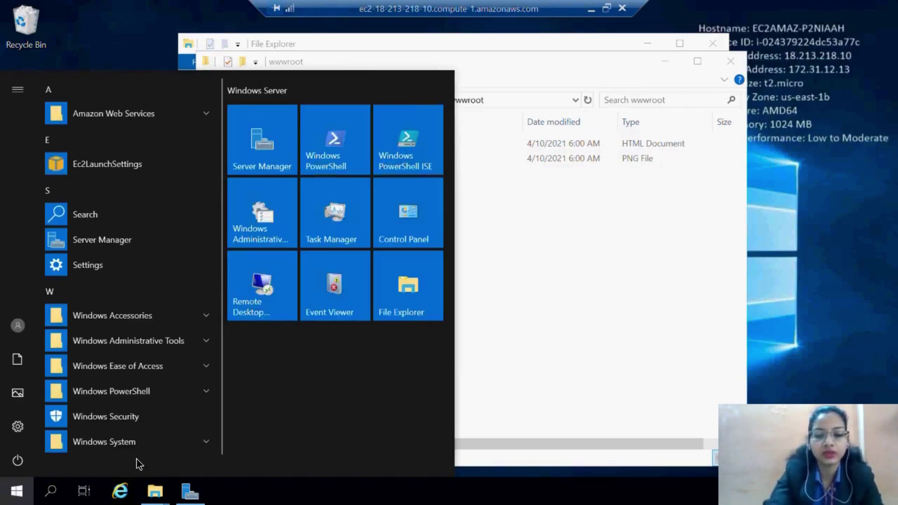
pyautogui.press('Escape')
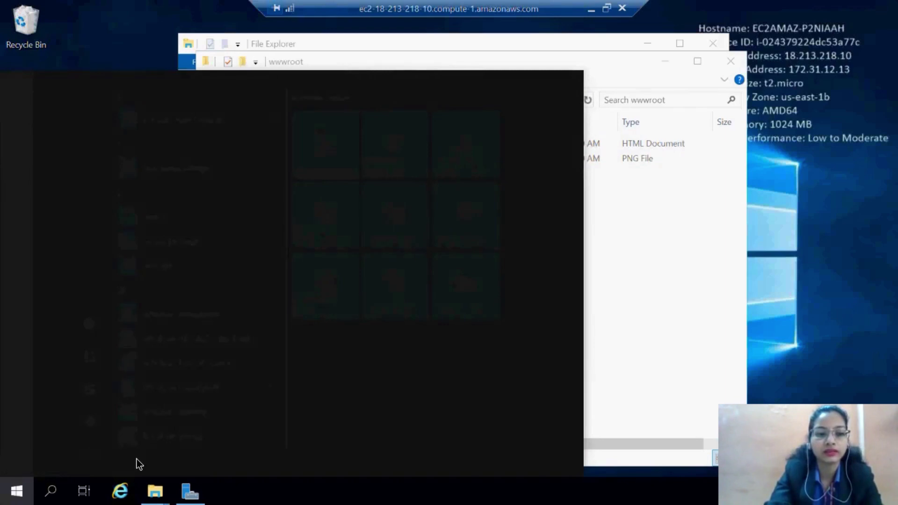
# Launch Notepad and type a basic HTML page with the heading HELLO EVERYONE.
pyautogui.write('no')
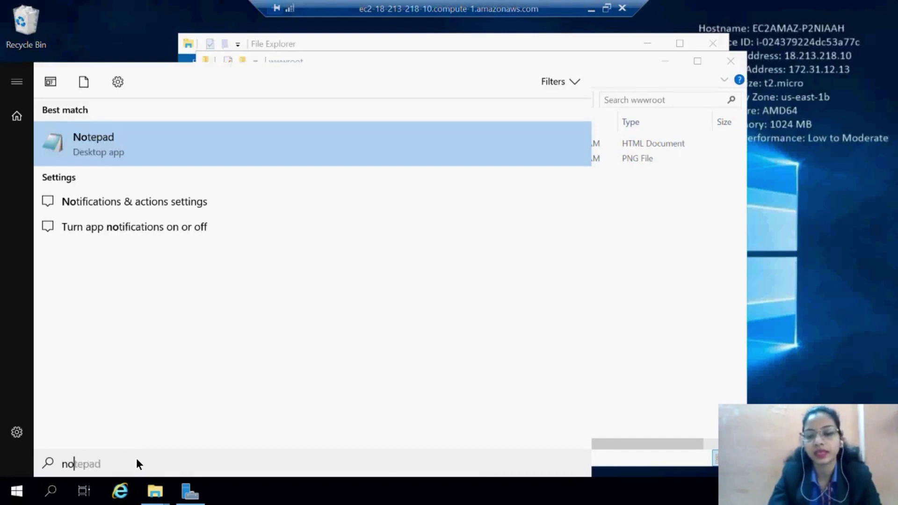
pyautogui.press('Return')
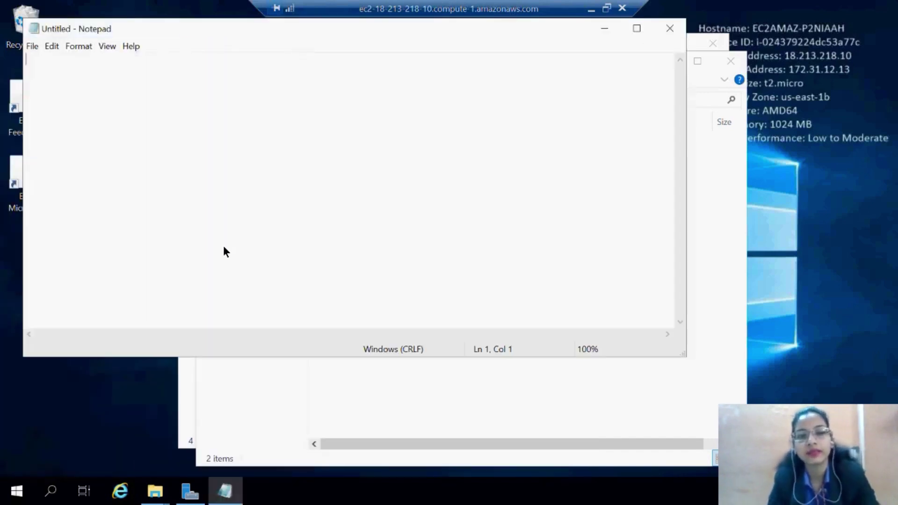
pyautogui.write('<')
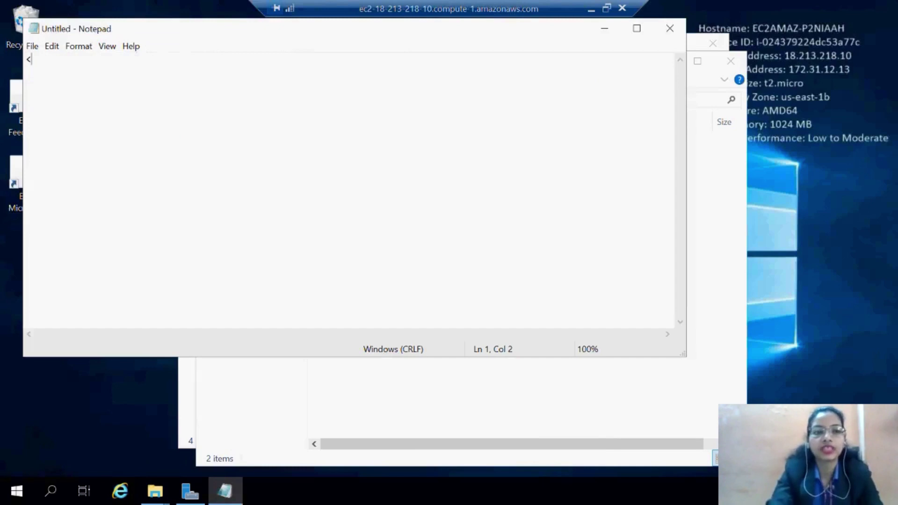
pyautogui.write('ht')
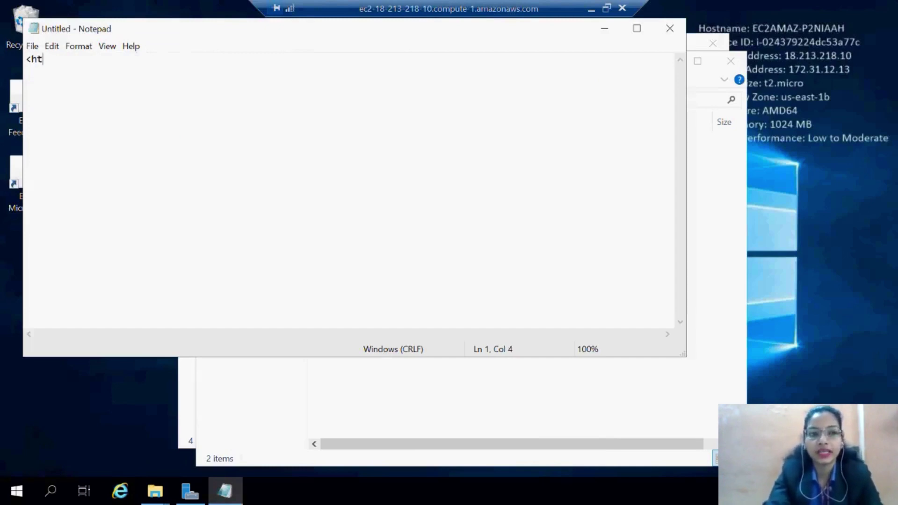
pyautogui.write('ml>')
pyautogui.press('Return')
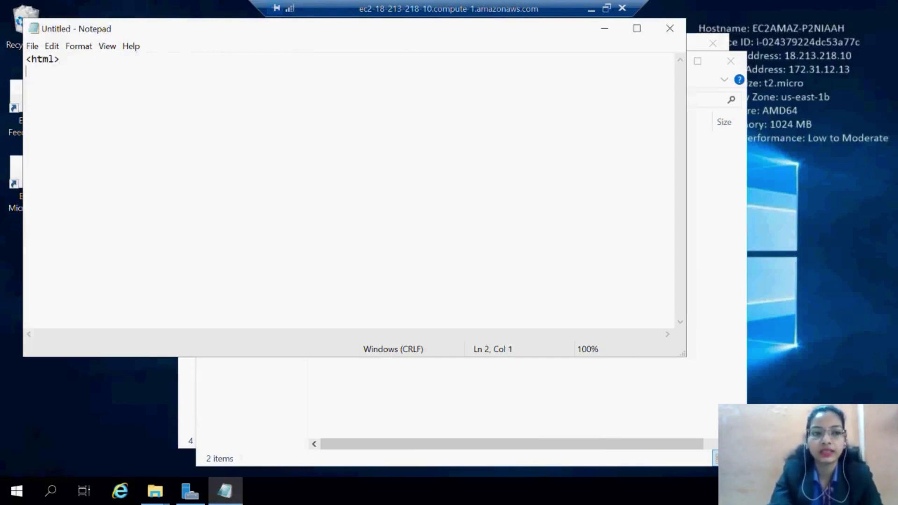
pyautogui.write('<')
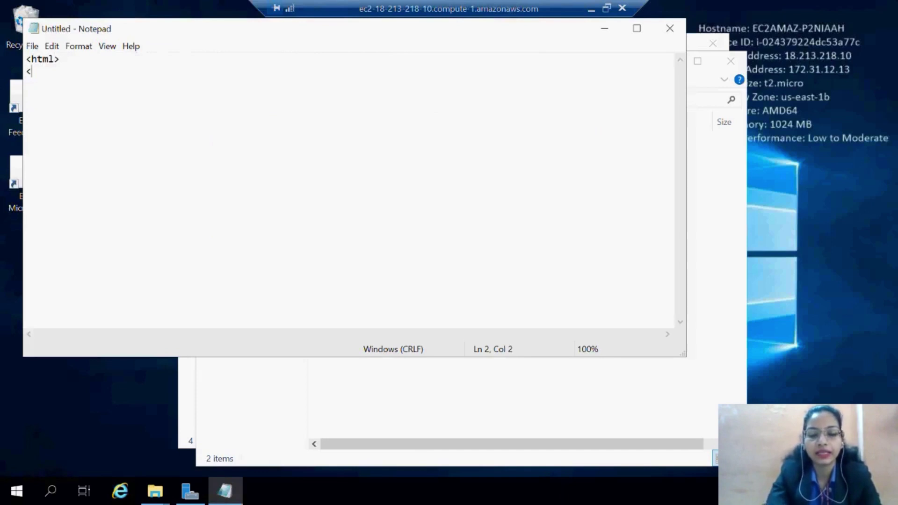
pyautogui.write('h1')
pyautogui.press('BackSpace')
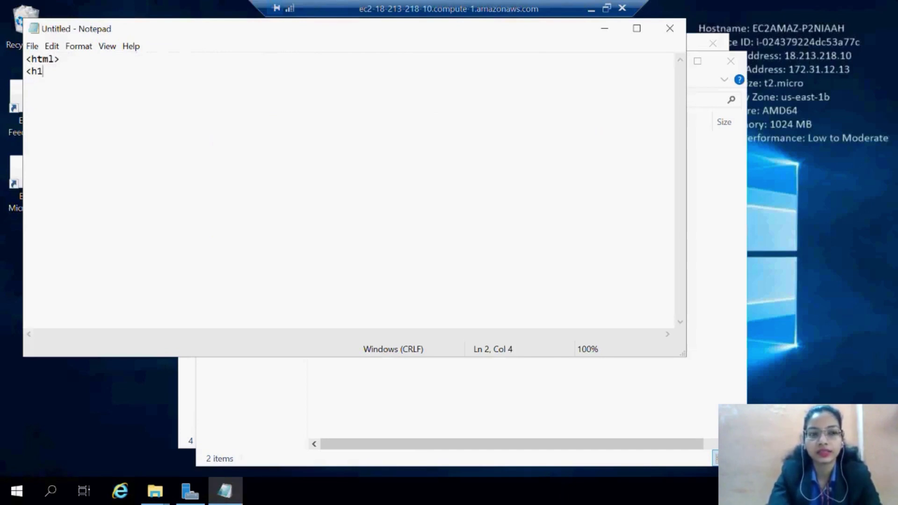
pyautogui.write('> HE')
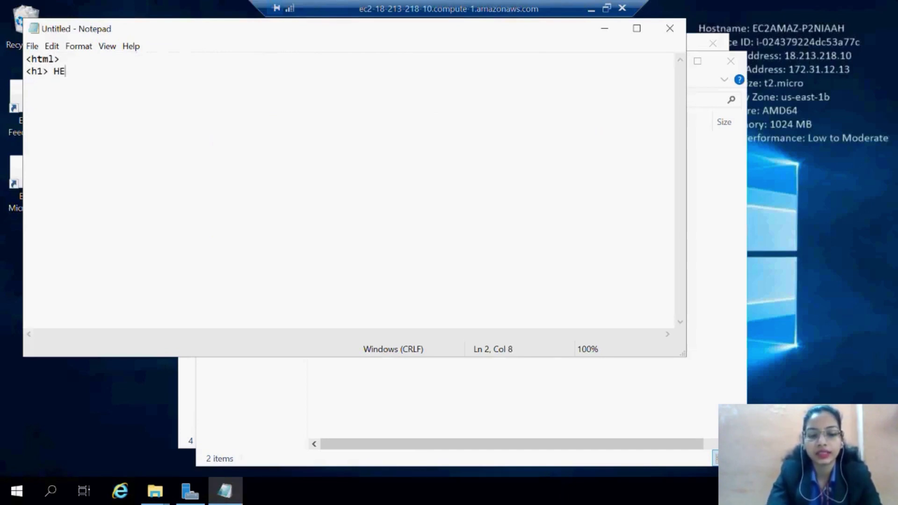
pyautogui.write('LLO E')
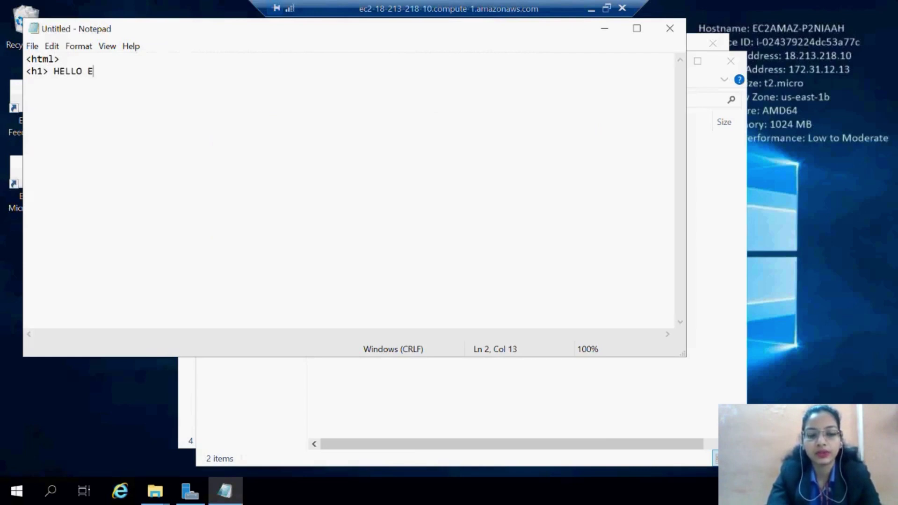
pyautogui.write('VERYONE')
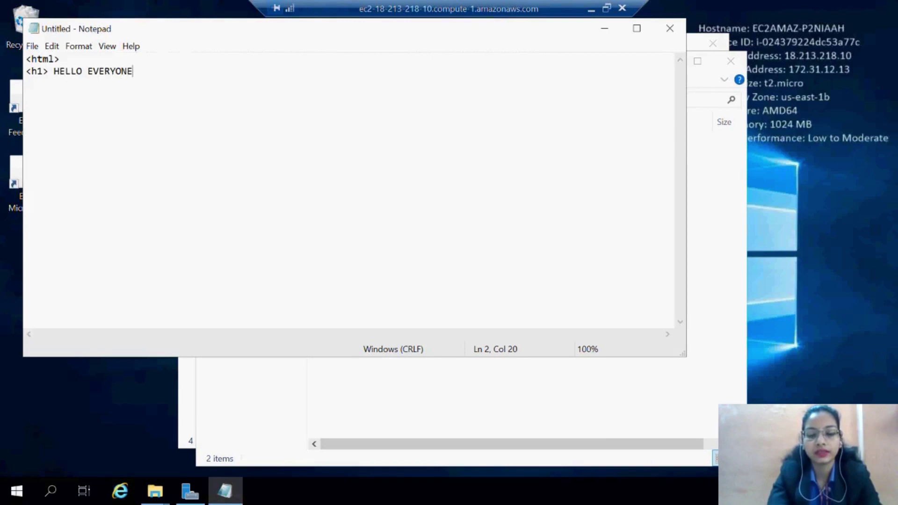
pyautogui.write('<')
pyautogui.write('/h')
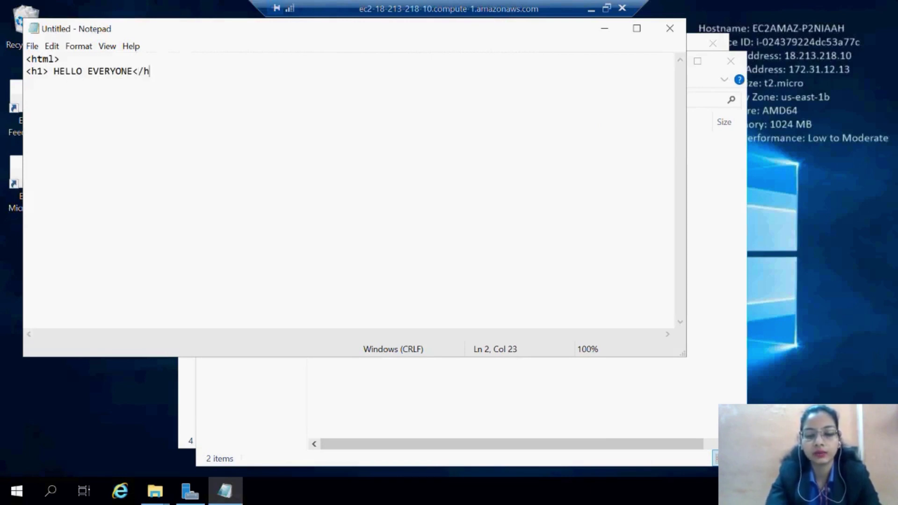
pyautogui.write('1>')
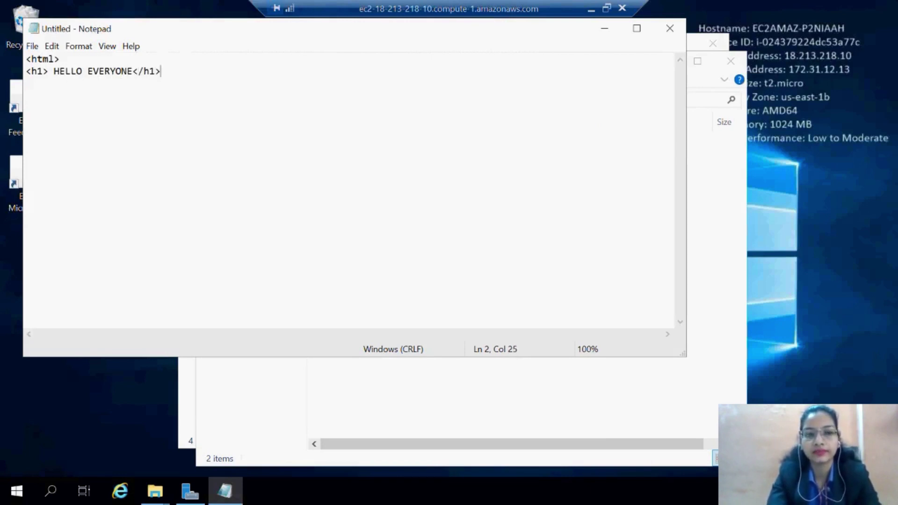
pyautogui.press('Return')
pyautogui.write('<')
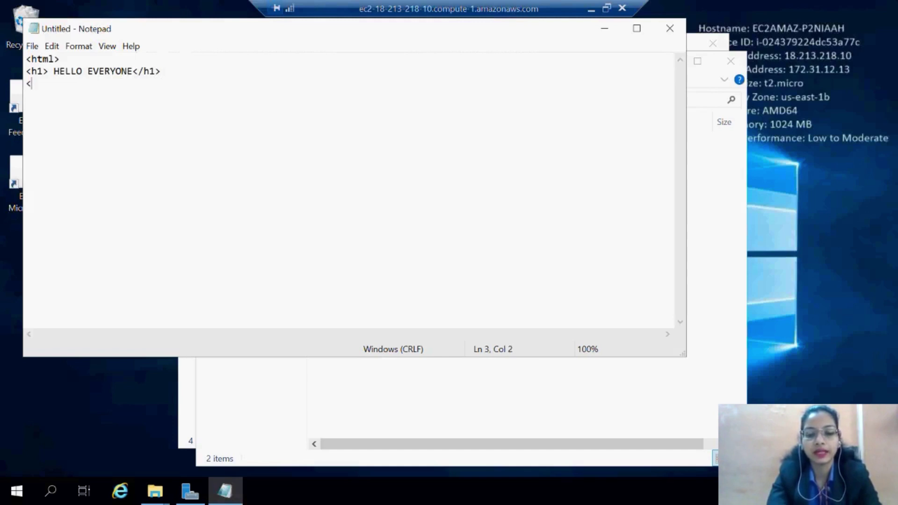
pyautogui.write('/ht')
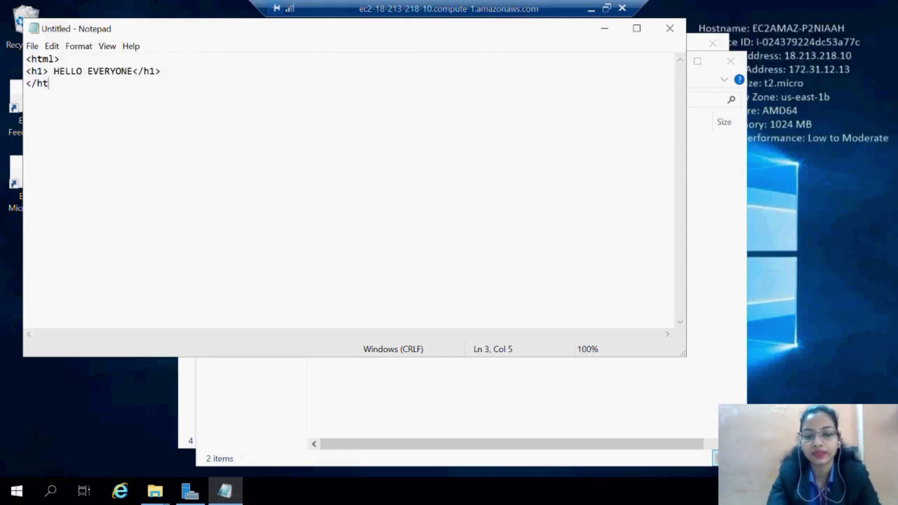
pyautogui.write('ml>')
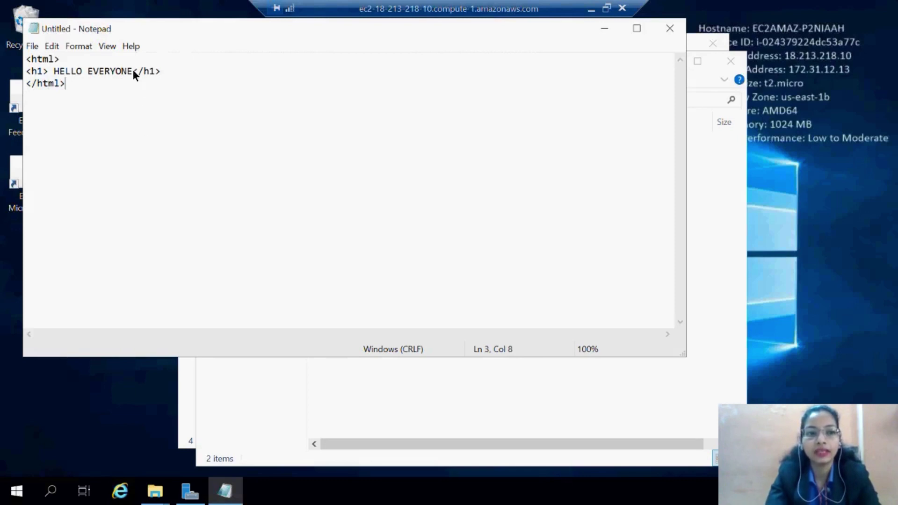
# Change the heading text to HELLO EVERYONE, WINDOWS.
pyautogui.click(133, 71)
pyautogui.write('EVERYONE,')
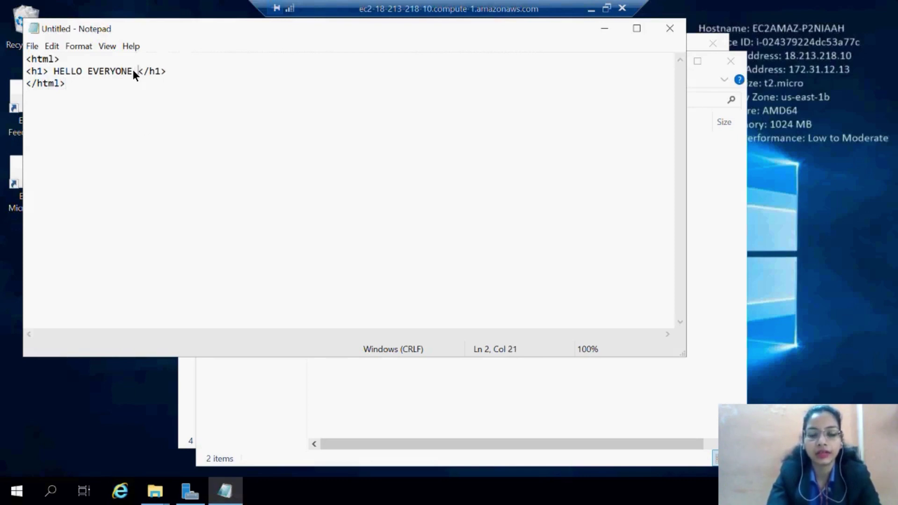
pyautogui.write(' WINDOWS')
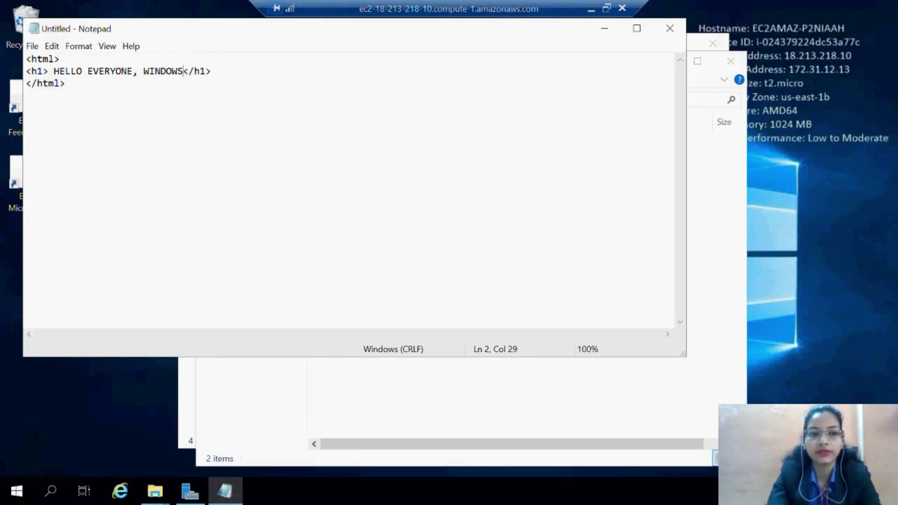
pyautogui.click(33, 47)
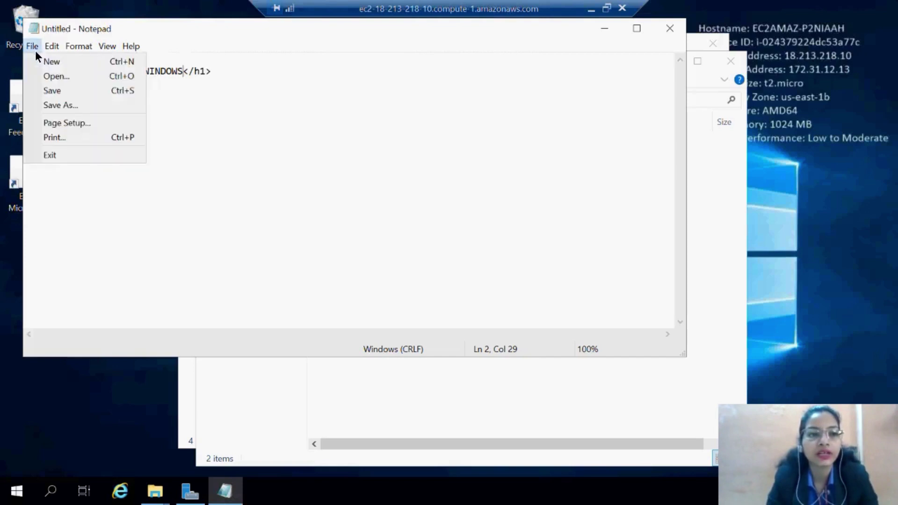
# In Save As, browse to C:\inetpub\wwwroot as the save location.
pyautogui.click(58, 106)
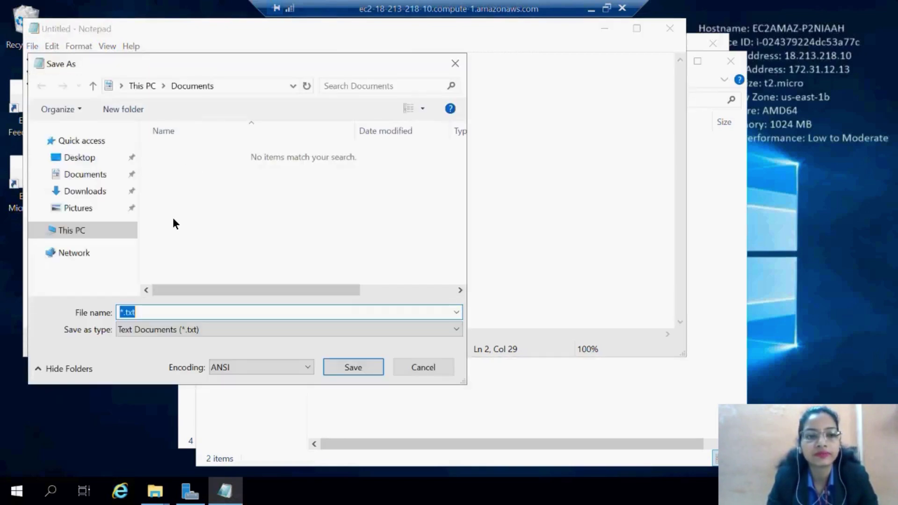
pyautogui.click(95, 229)
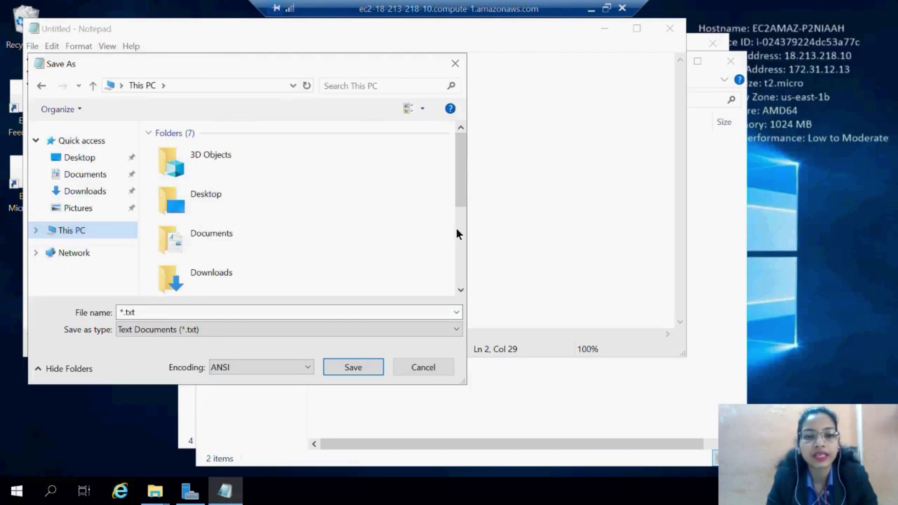
pyautogui.click(459, 247)
pyautogui.click(225, 275)
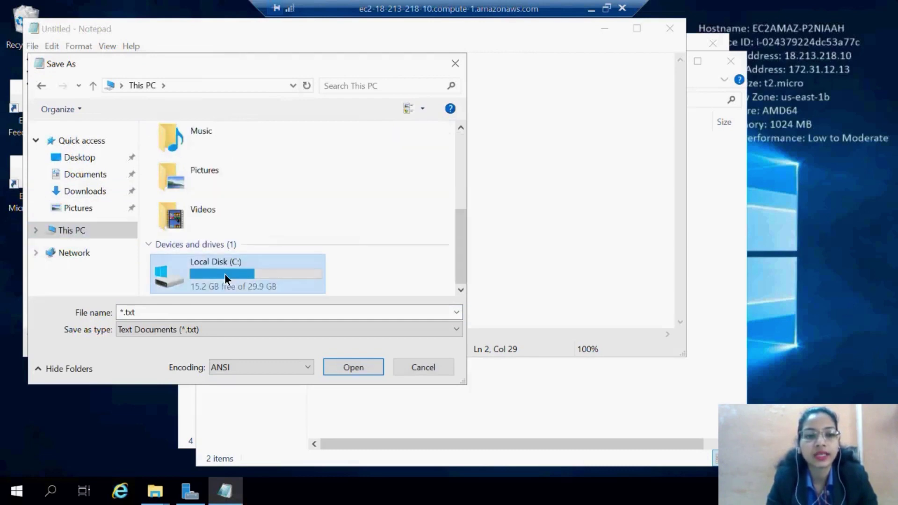
pyautogui.doubleClick(224, 274)
pyautogui.doubleClick(187, 168)
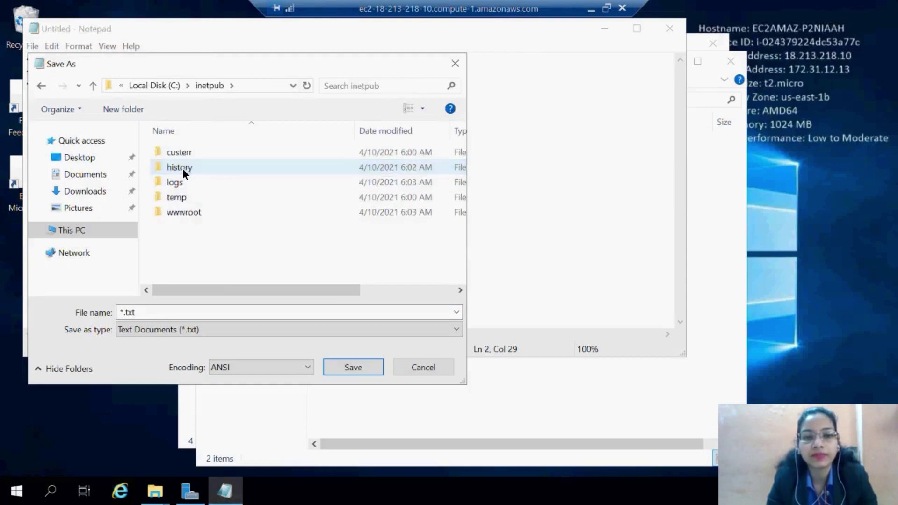
pyautogui.doubleClick(177, 211)
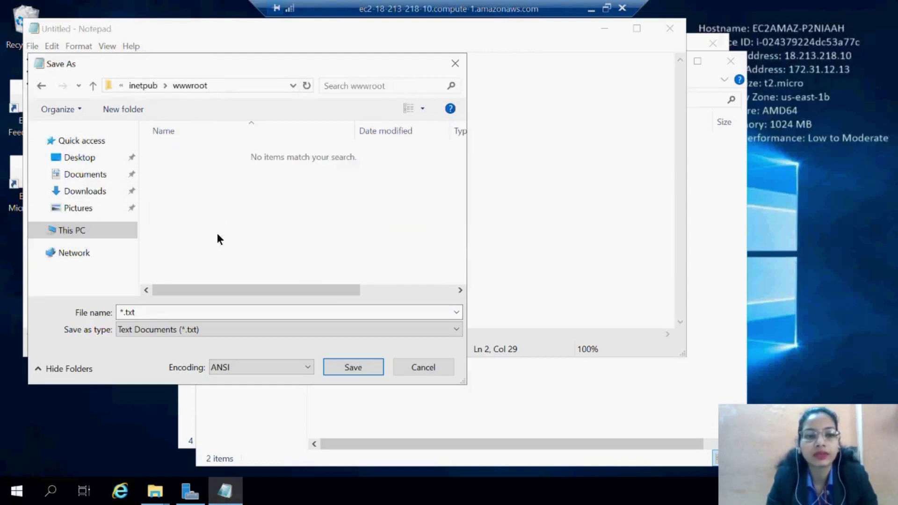
# Save the page as index.html with file type All Files, then minimize the remote desktop.
pyautogui.click(173, 329)
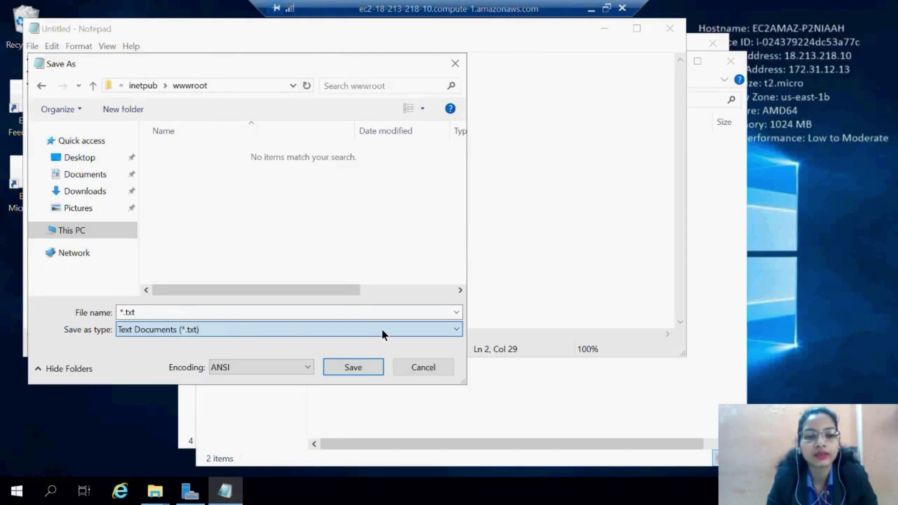
pyautogui.click(319, 331)
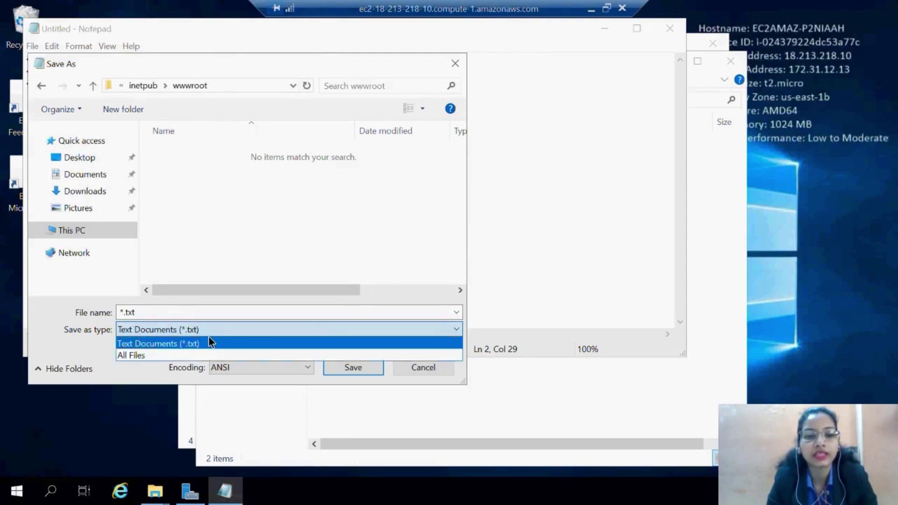
pyautogui.click(149, 355)
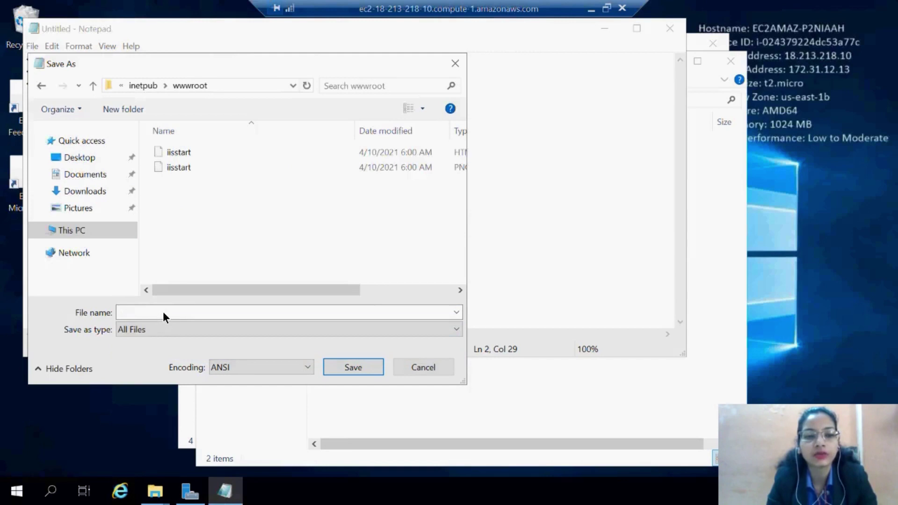
pyautogui.click(144, 313)
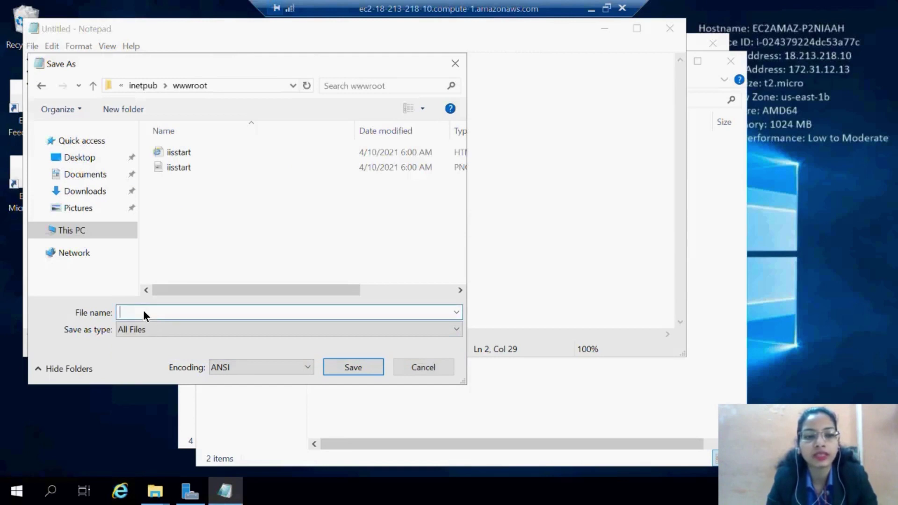
pyautogui.write('i')
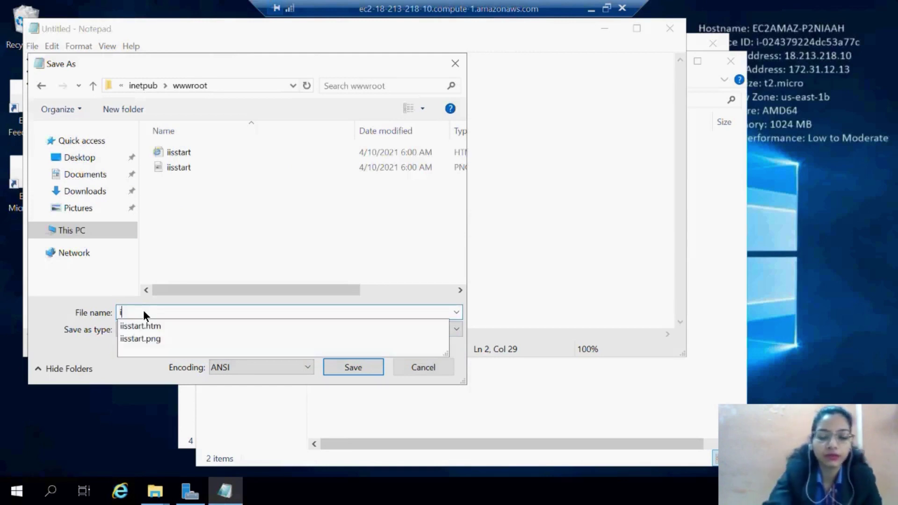
pyautogui.write('nde')
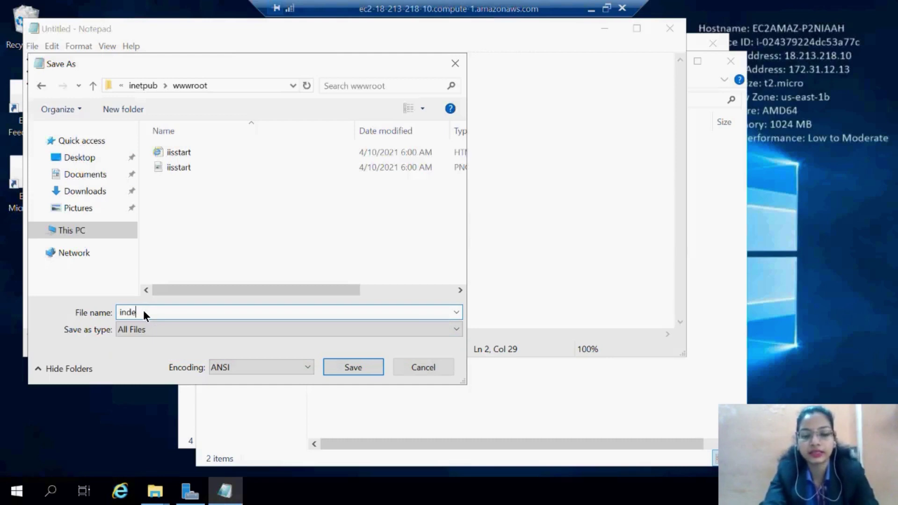
pyautogui.write('x.html')
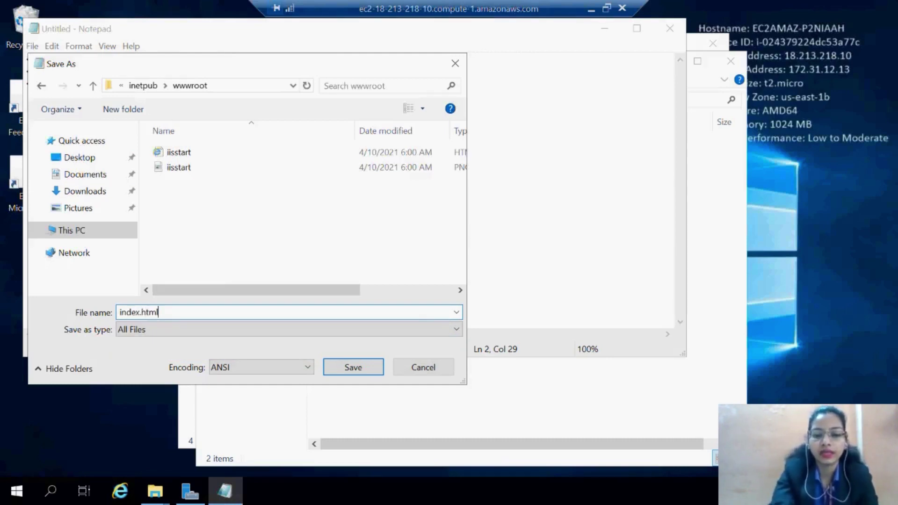
pyautogui.click(354, 372)
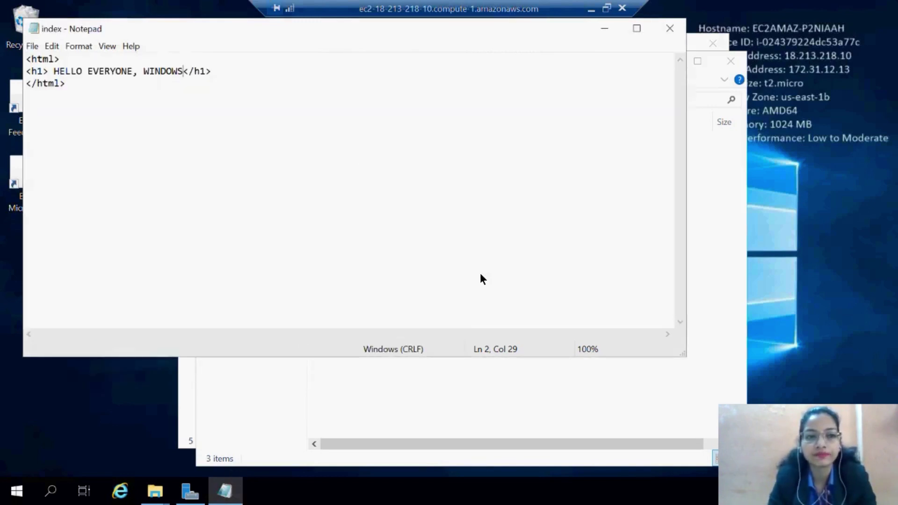
pyautogui.click(602, 364)
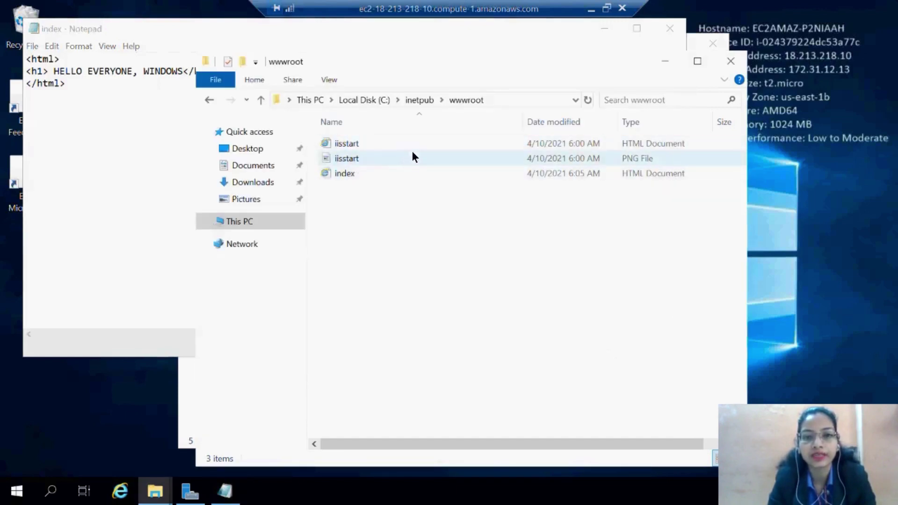
pyautogui.click(588, 9)
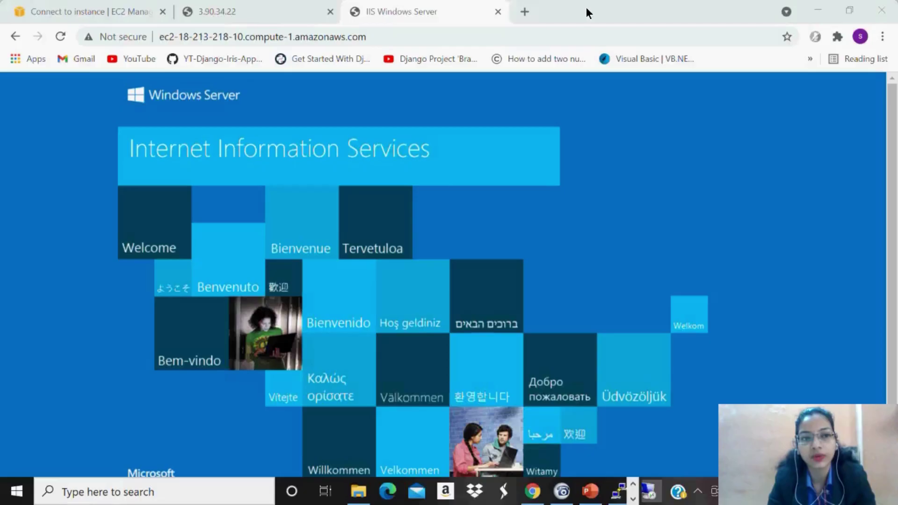
# Reload the instance's page to show HELLO EVERYONE, WINDOWS, then return to the Connect to instance tab.
pyautogui.click(62, 37)
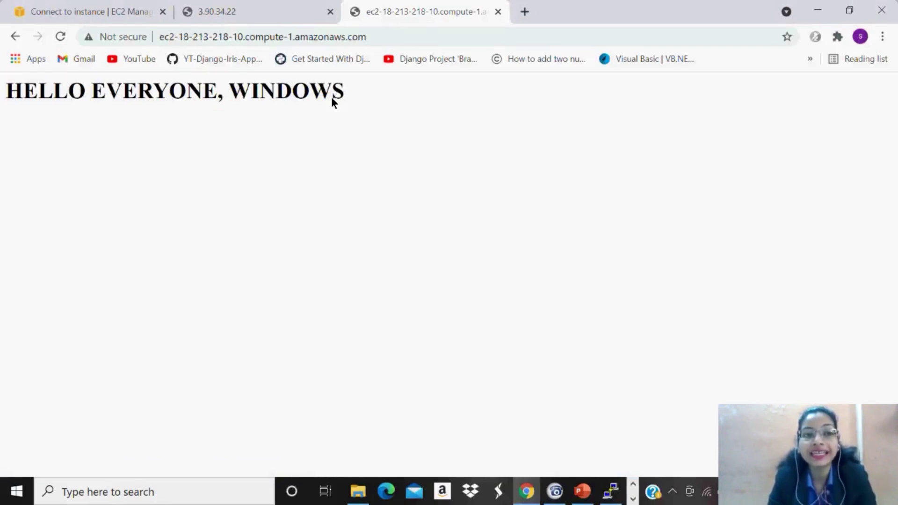
pyautogui.click(53, 6)
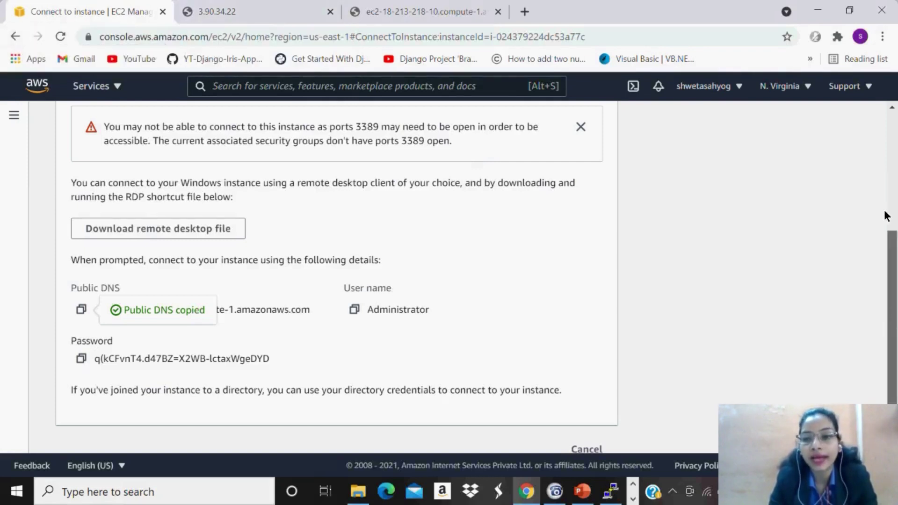
# Dismiss the password decryption banner and go to the EC2 Instances list.
pyautogui.scroll(3, 887, 214)
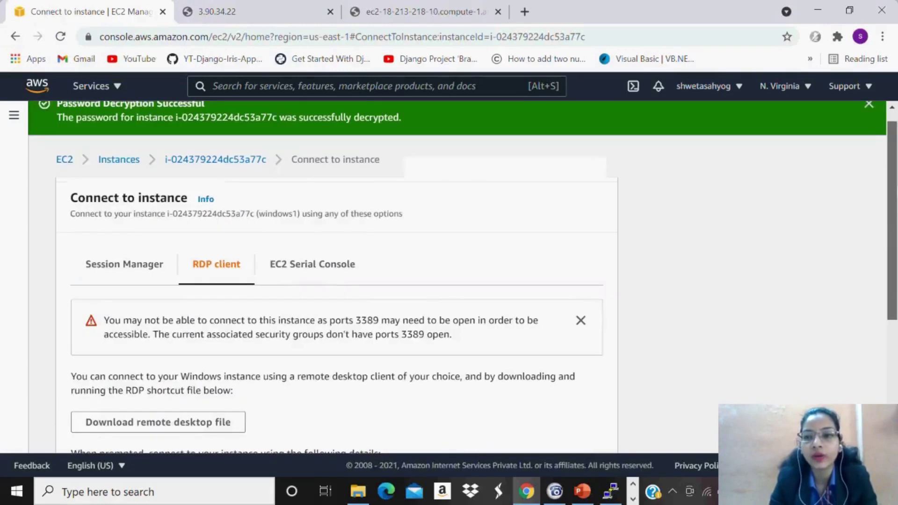
pyautogui.scroll(1, 874, 122)
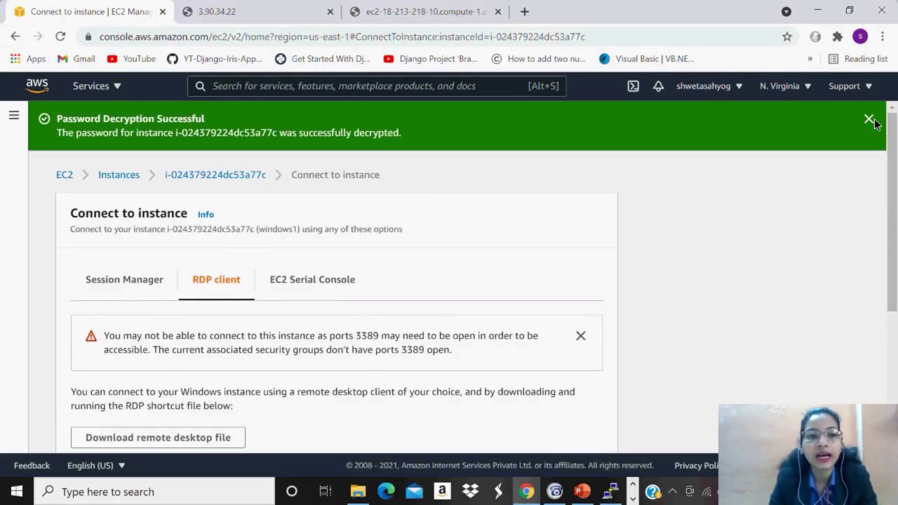
pyautogui.click(874, 119)
pyautogui.click(123, 124)
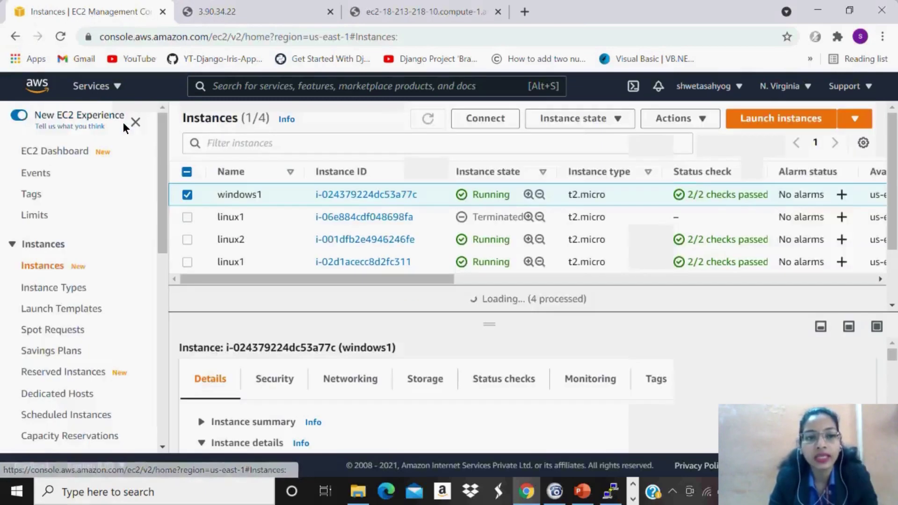
# Scroll the left navigation to Network & Security and open Elastic IPs.
pyautogui.moveTo(162, 167); pyautogui.dragTo(170, 212)
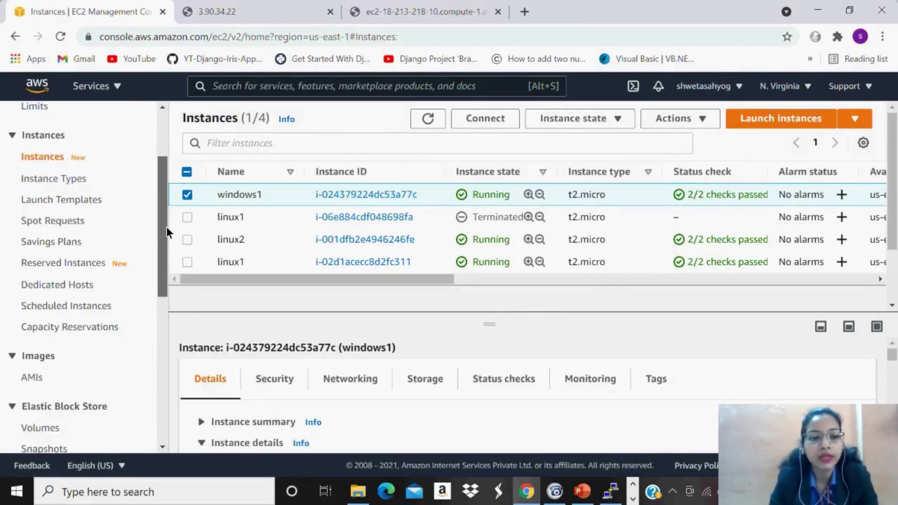
pyautogui.scroll(-1, 167, 227)
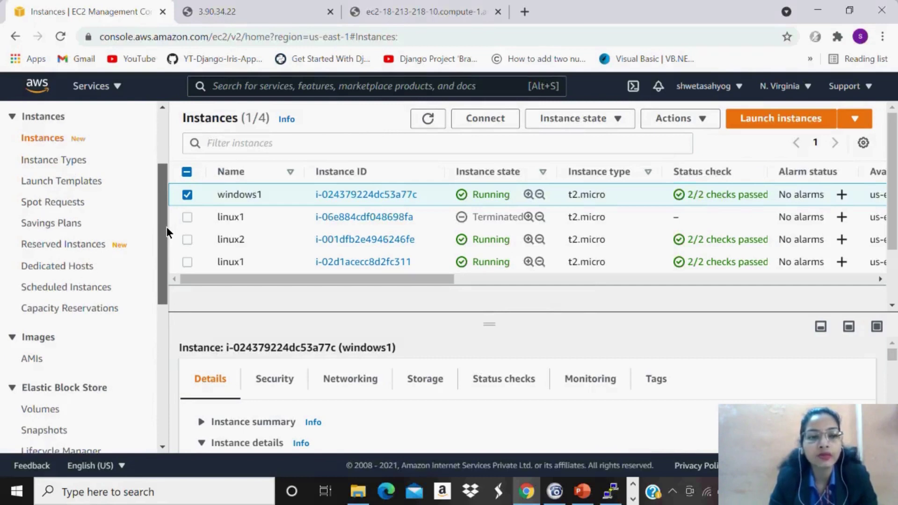
pyautogui.scroll(-1, 167, 227)
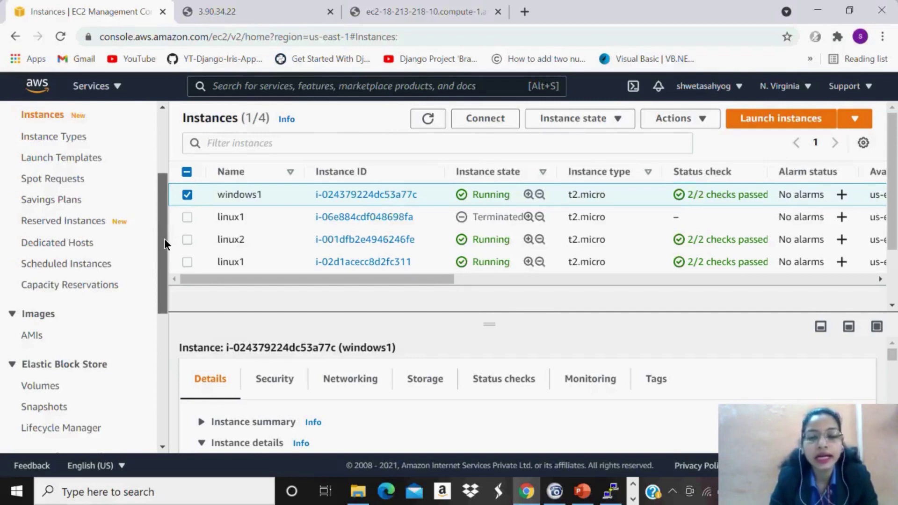
pyautogui.scroll(-2, 164, 239)
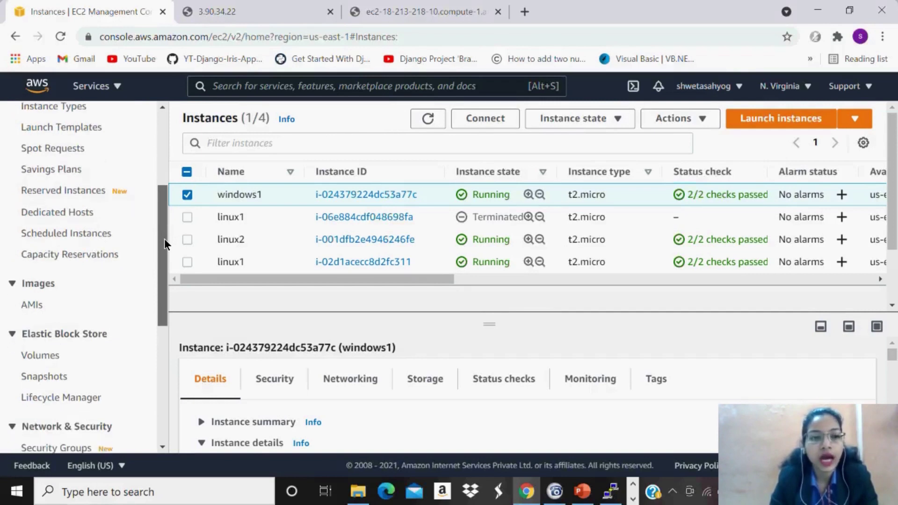
pyautogui.scroll(-3, 164, 239)
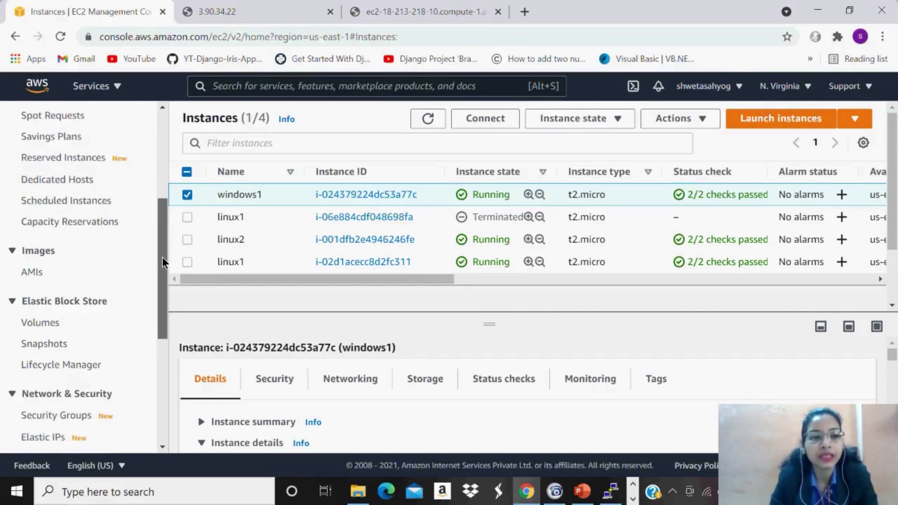
pyautogui.moveTo(162, 264); pyautogui.dragTo(159, 295)
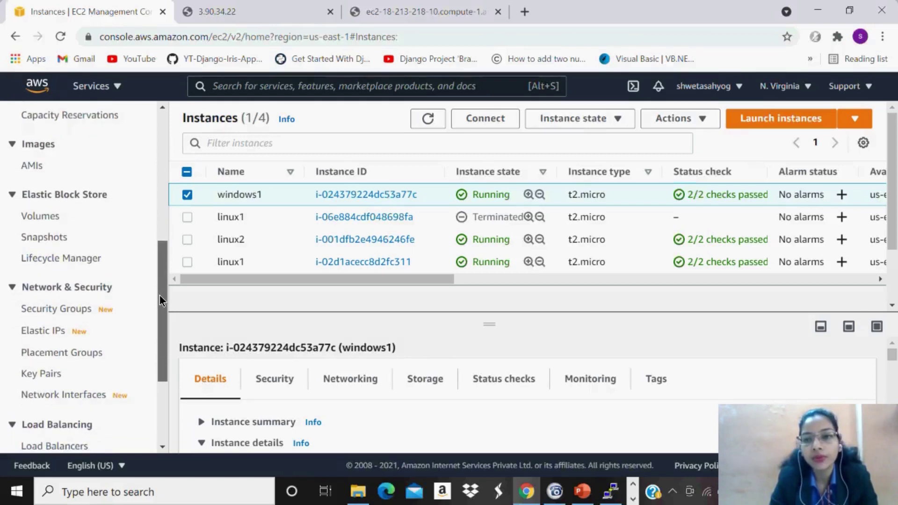
pyautogui.moveTo(159, 295); pyautogui.dragTo(158, 299)
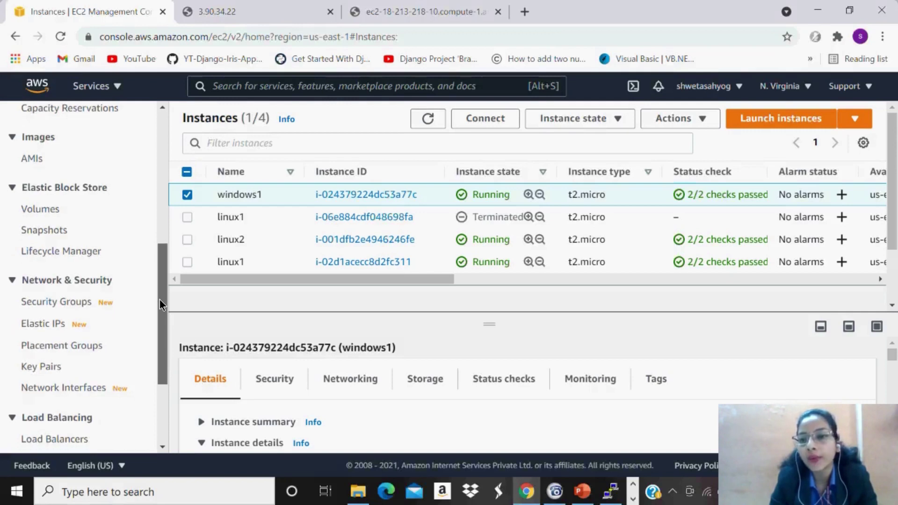
pyautogui.scroll(-3, 159, 299)
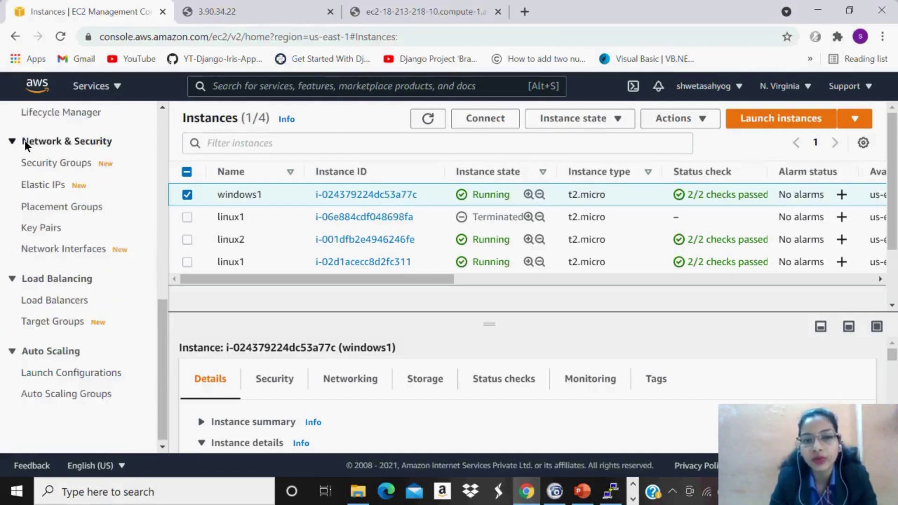
pyautogui.click(56, 184)
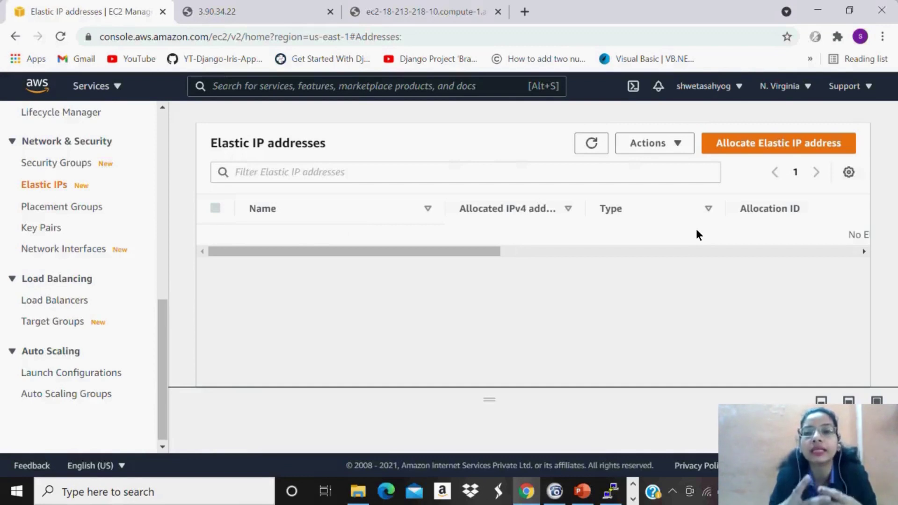
# Allocate a new Elastic IP from Amazon's pool of IPv4 addresses in us-east-1.
pyautogui.click(789, 145)
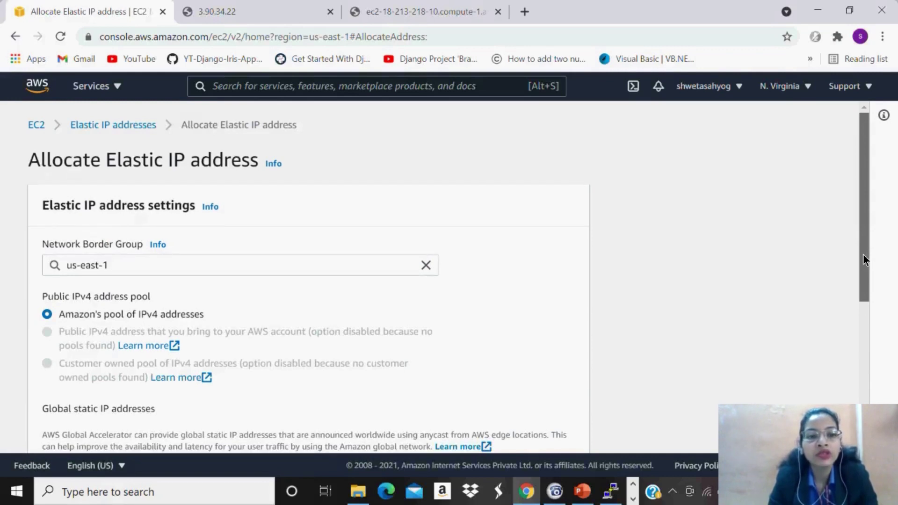
pyautogui.moveTo(862, 259); pyautogui.dragTo(862, 275)
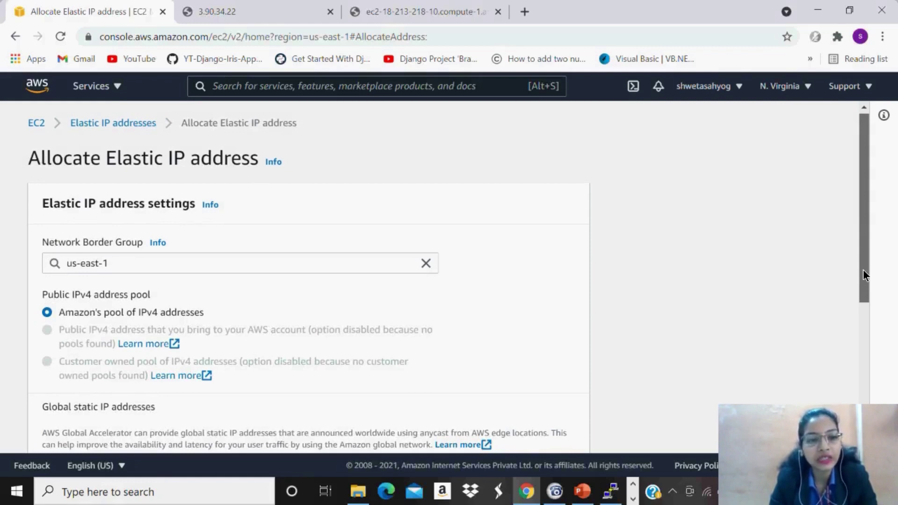
pyautogui.scroll(-1, 863, 275)
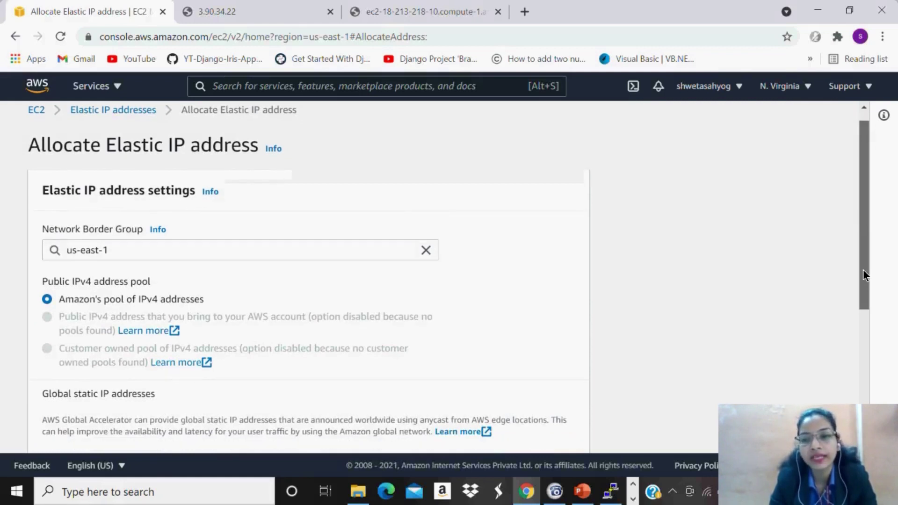
pyautogui.moveTo(863, 271); pyautogui.dragTo(863, 281)
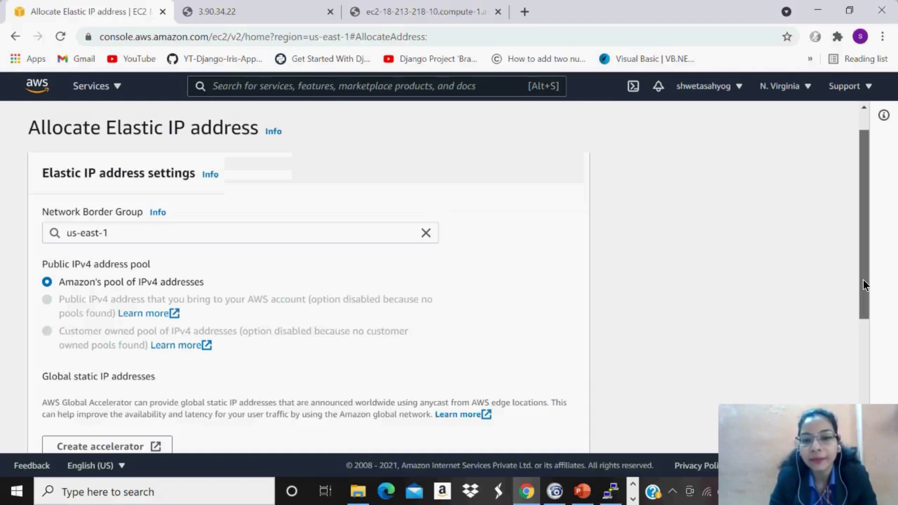
pyautogui.scroll(-1, 863, 279)
pyautogui.moveTo(862, 280)
pyautogui.mouseDown()
pyautogui.moveTo(867, 315)
pyautogui.moveTo(865, 290)
pyautogui.mouseUp()
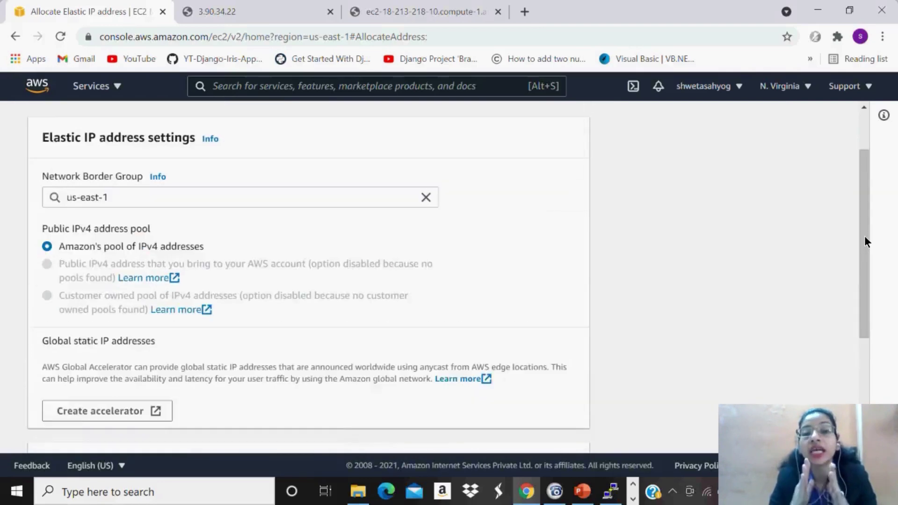
pyautogui.scroll(-4, 864, 289)
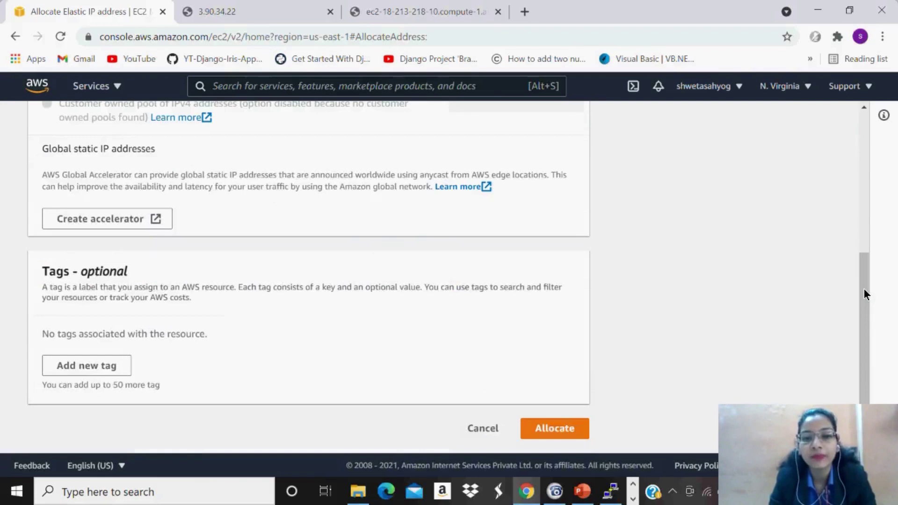
pyautogui.click(555, 428)
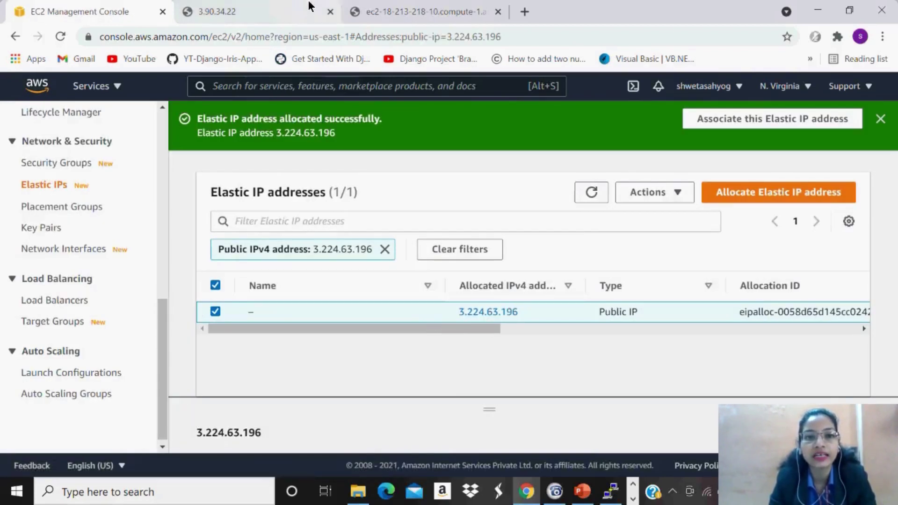
# Check the page served by the Windows instance, then return to the EC2 console.
pyautogui.click(413, 7)
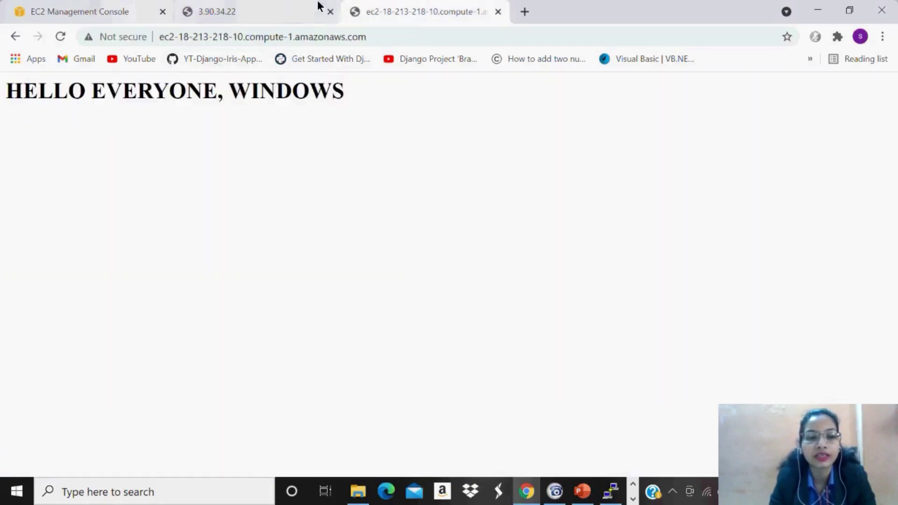
pyautogui.click(84, 5)
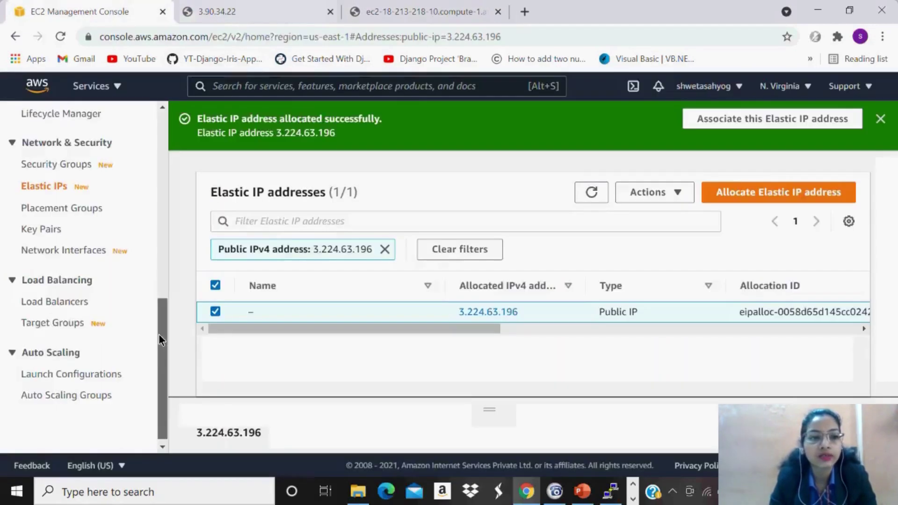
pyautogui.moveTo(159, 334); pyautogui.dragTo(156, 206)
pyautogui.scroll(1, 156, 206)
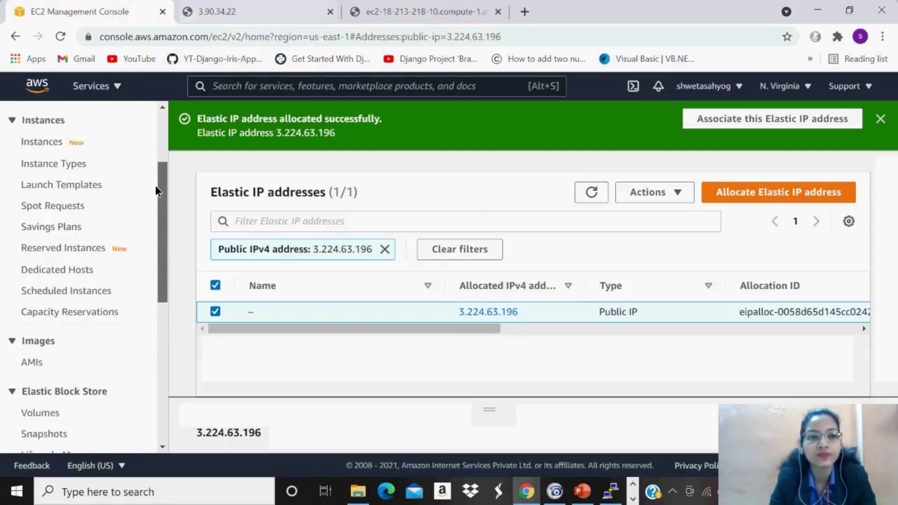
pyautogui.scroll(2, 156, 185)
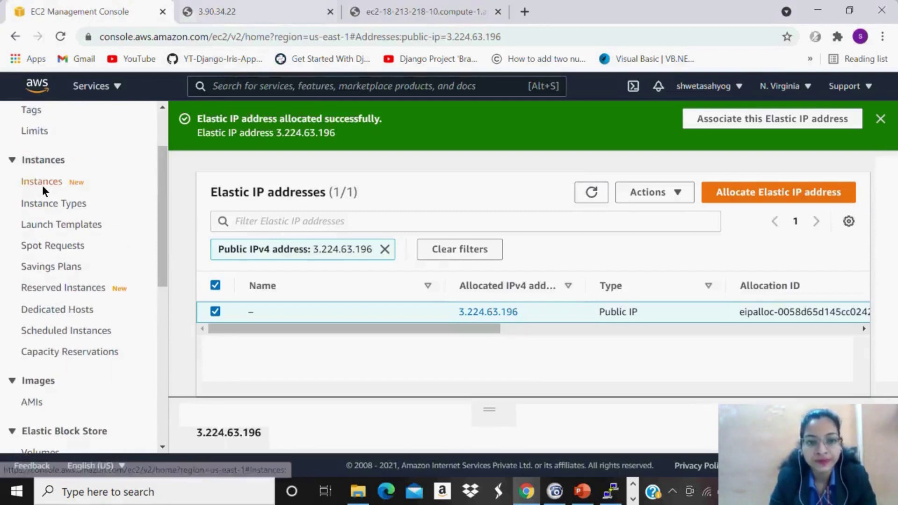
# Open Instances in a new tab and show windows1's instance summary with its public IPv4.
pyautogui.keyDown('ctrl'); pyautogui.click(45, 181); pyautogui.keyUp('ctrl')
pyautogui.click(269, 9)
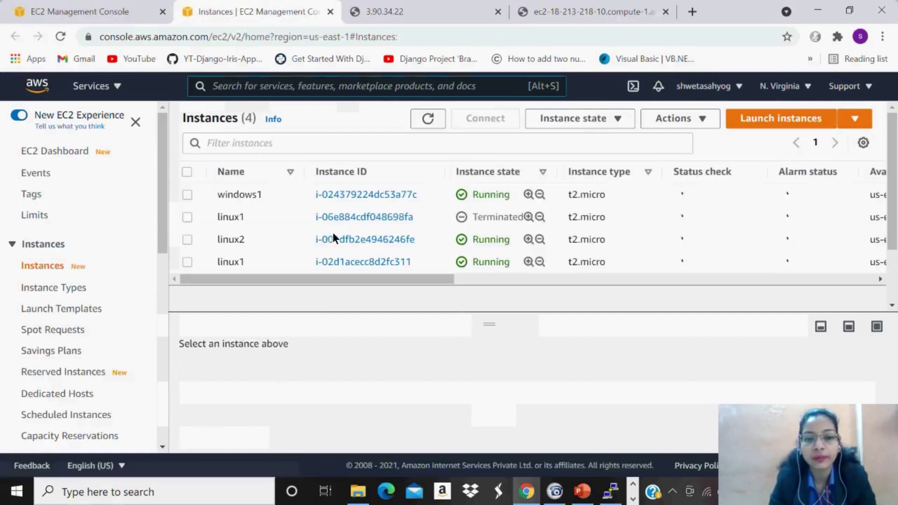
pyautogui.click(187, 195)
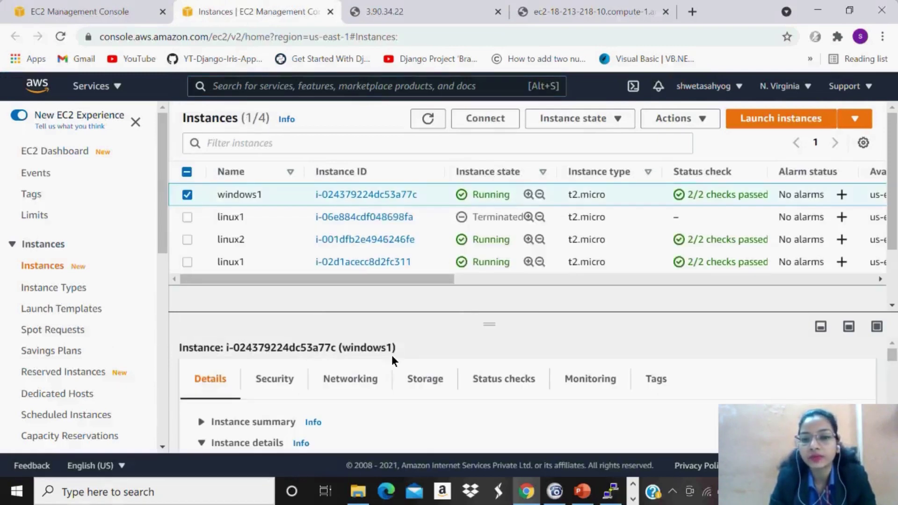
pyautogui.click(222, 420)
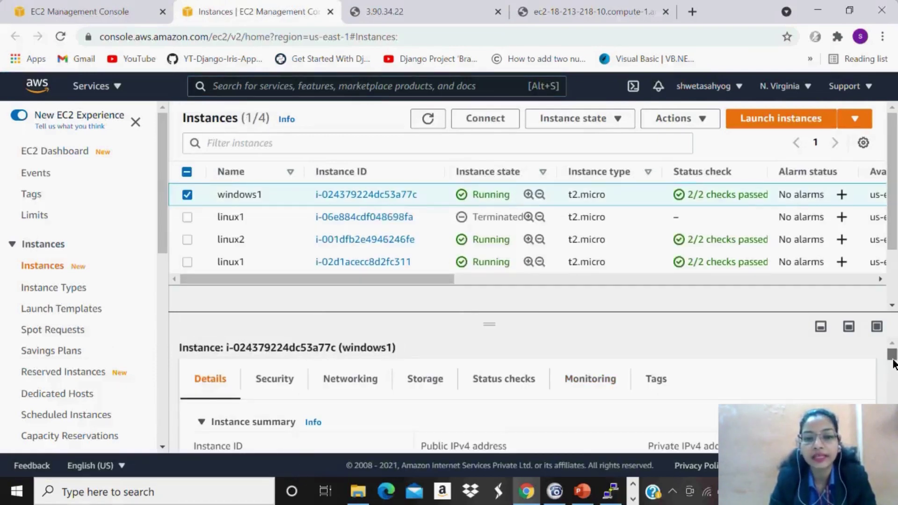
pyautogui.scroll(-2, 892, 363)
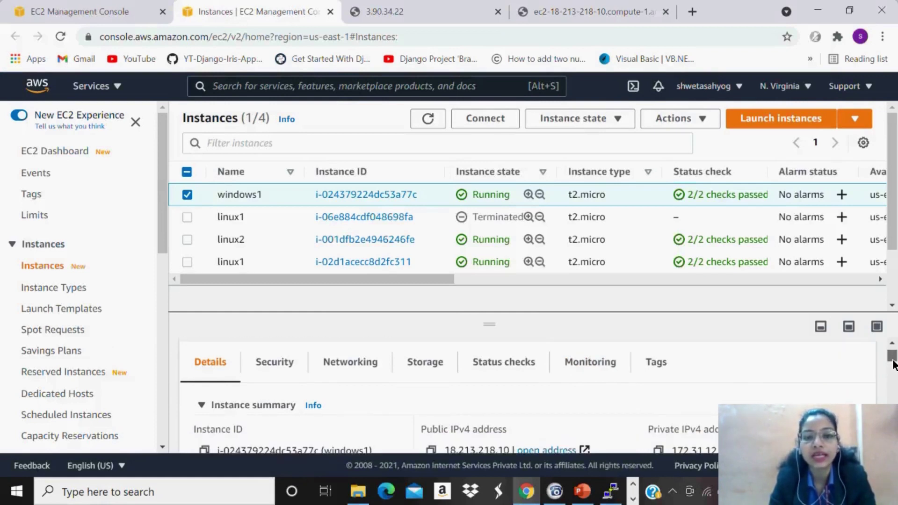
pyautogui.scroll(-3, 892, 364)
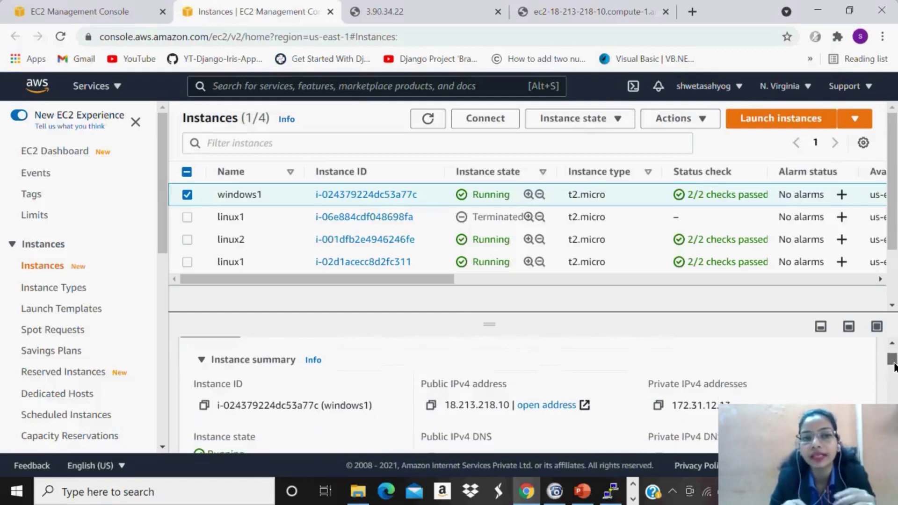
# Open the Associate Elastic IP address form for the new address 3.224.63.196.
pyautogui.click(42, 7)
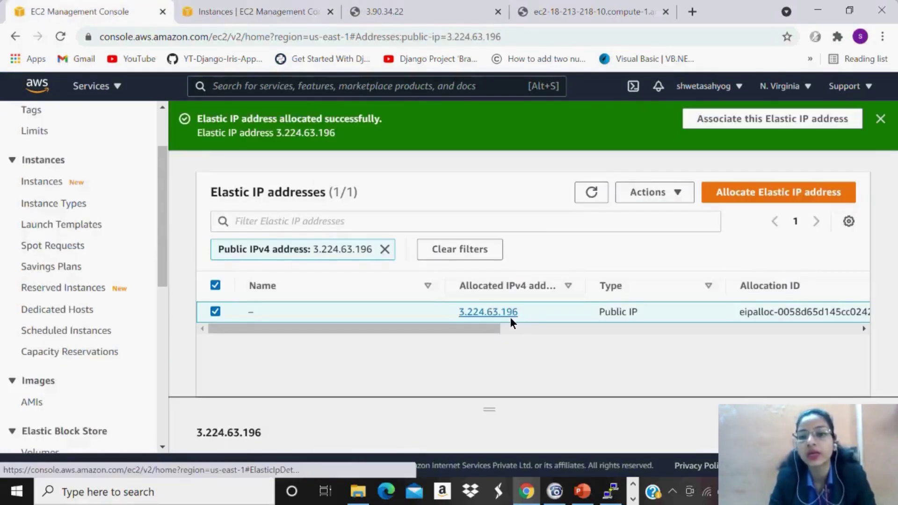
pyautogui.click(657, 198)
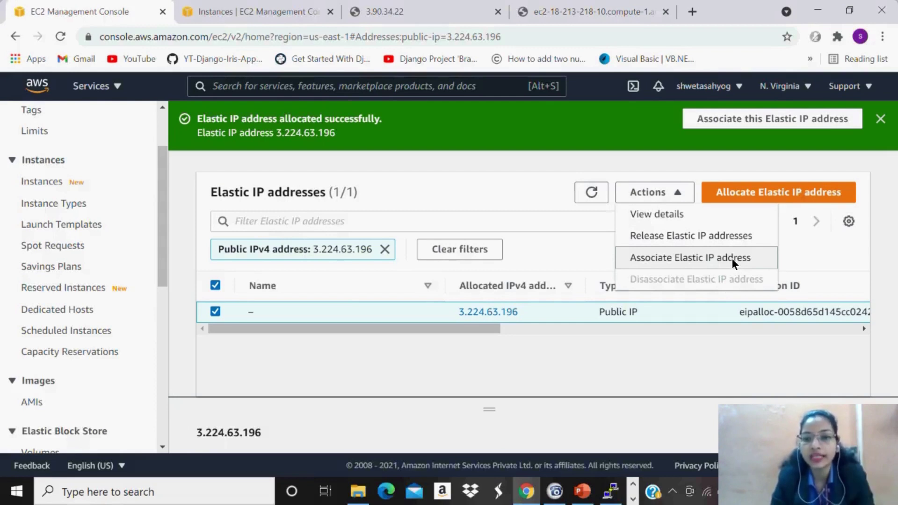
pyautogui.click(732, 258)
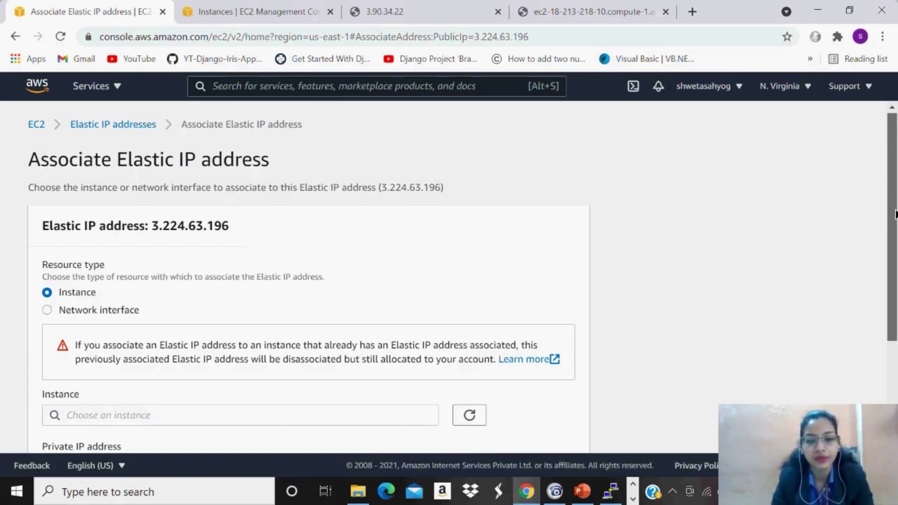
# Associate it with instance i-024379224dc53a77c at private IP 172.31.12.13.
pyautogui.scroll(-1, 895, 215)
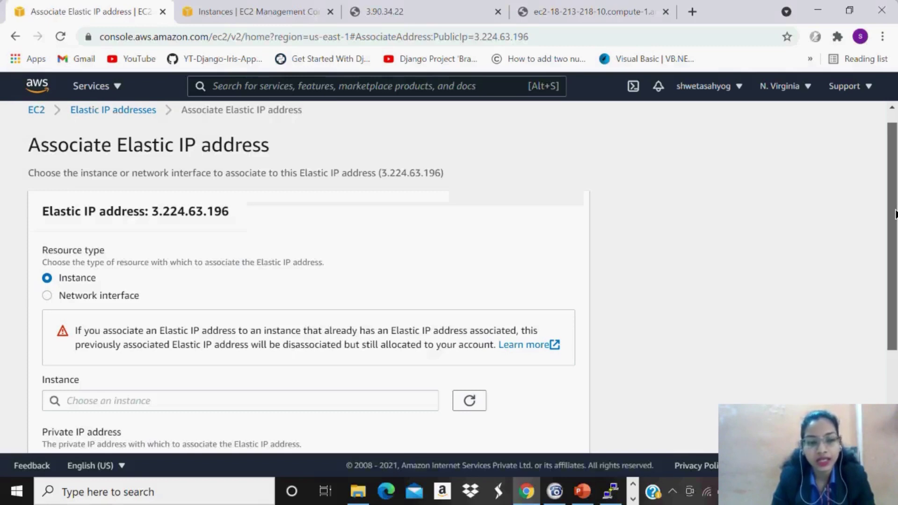
pyautogui.scroll(-2, 895, 214)
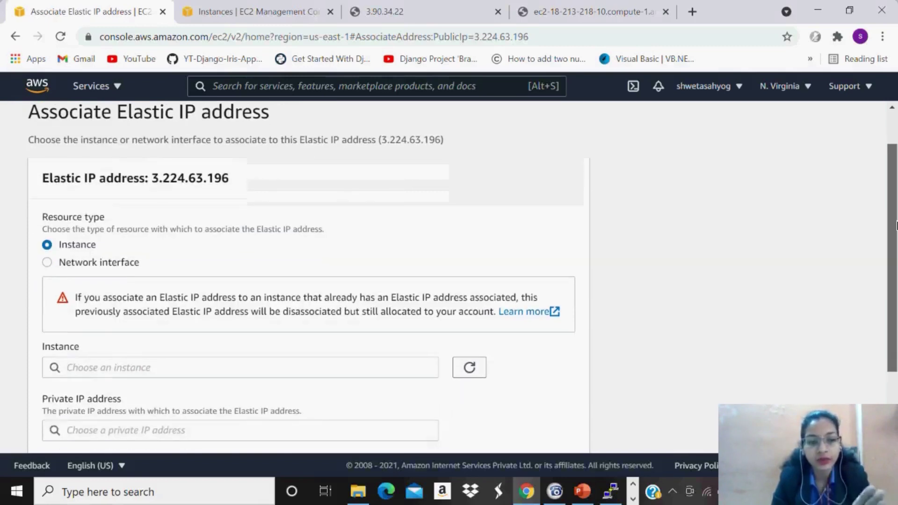
pyautogui.scroll(-1, 895, 226)
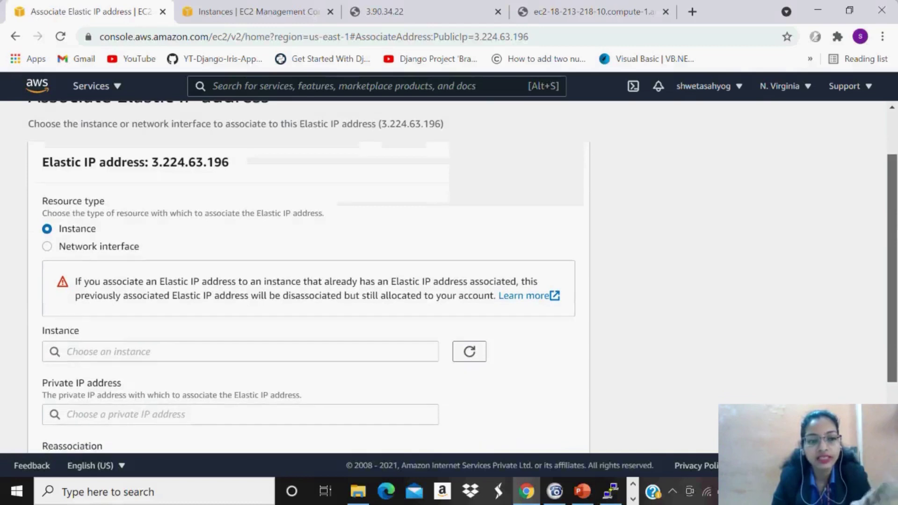
pyautogui.scroll(-1, 895, 225)
pyautogui.scroll(-4, 895, 226)
pyautogui.click(201, 261)
pyautogui.click(201, 283)
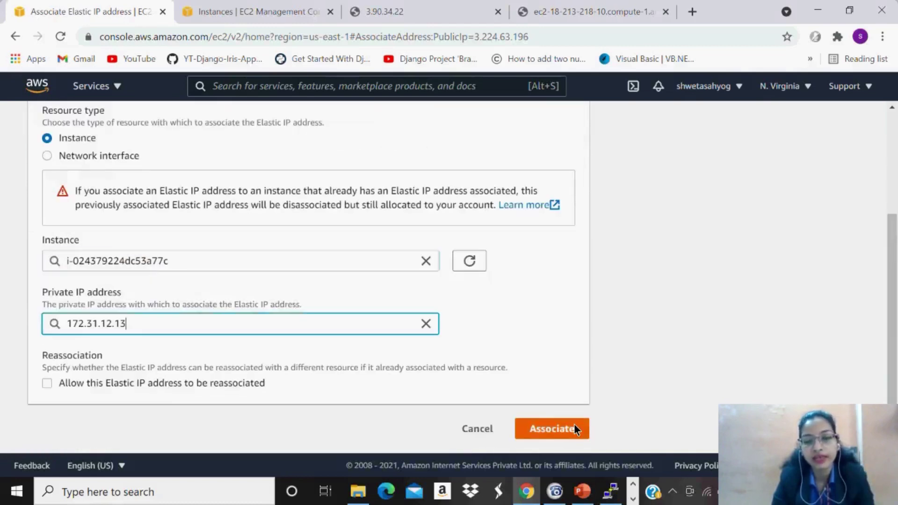
pyautogui.click(574, 425)
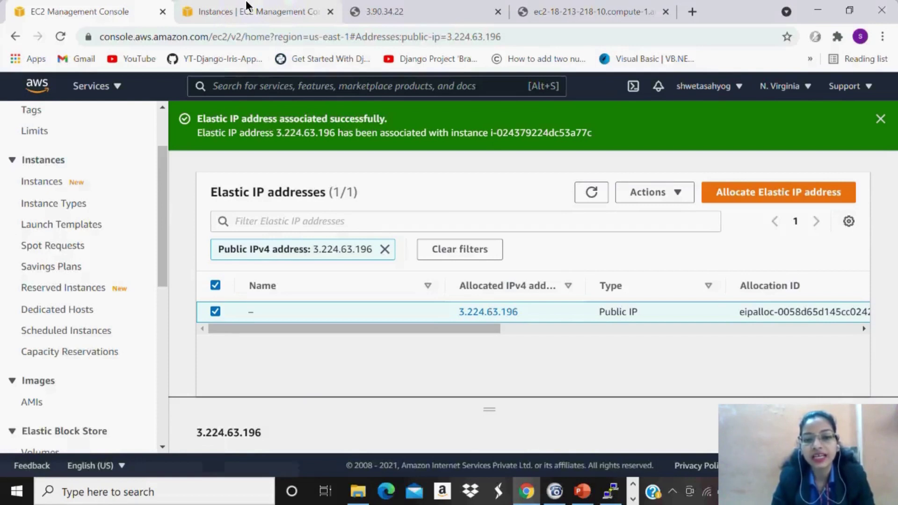
# Refresh the instance list and copy windows1's new public IPv4 address from its summary.
pyautogui.click(247, 7)
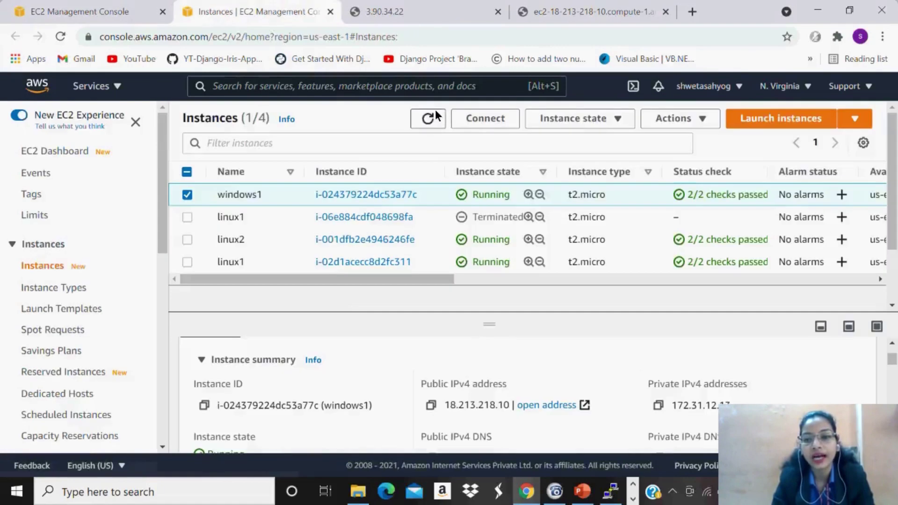
pyautogui.click(424, 116)
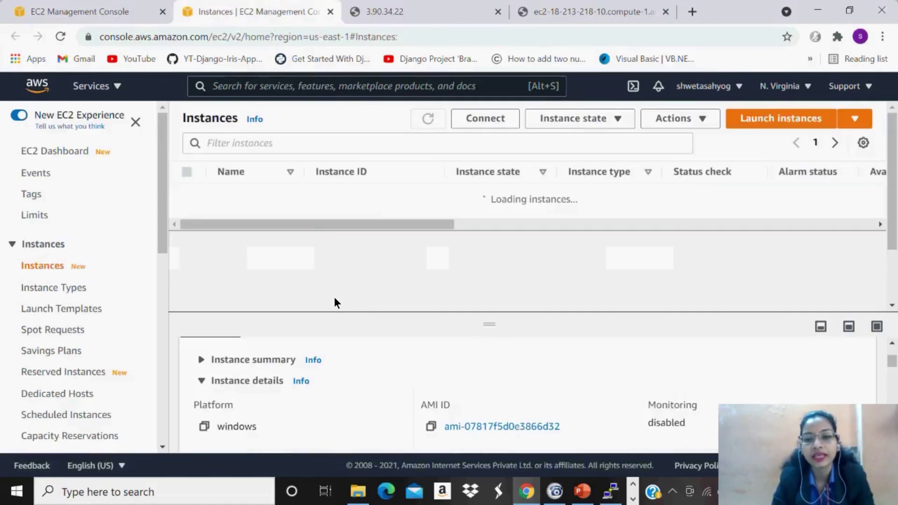
pyautogui.click(283, 360)
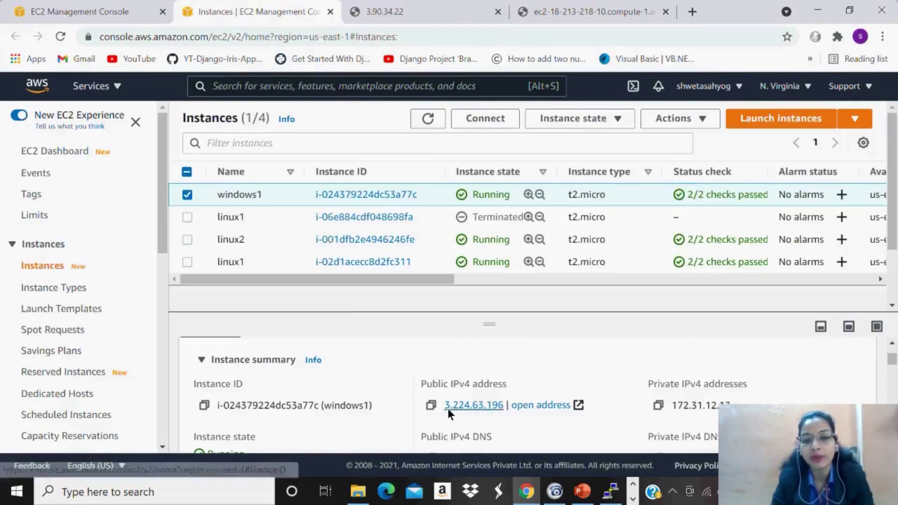
pyautogui.moveTo(893, 363); pyautogui.dragTo(892, 366)
pyautogui.click(428, 376)
# Load 3.224.63.196 in the web page tab, then return to the Elastic IP addresses page.
pyautogui.click(433, 12)
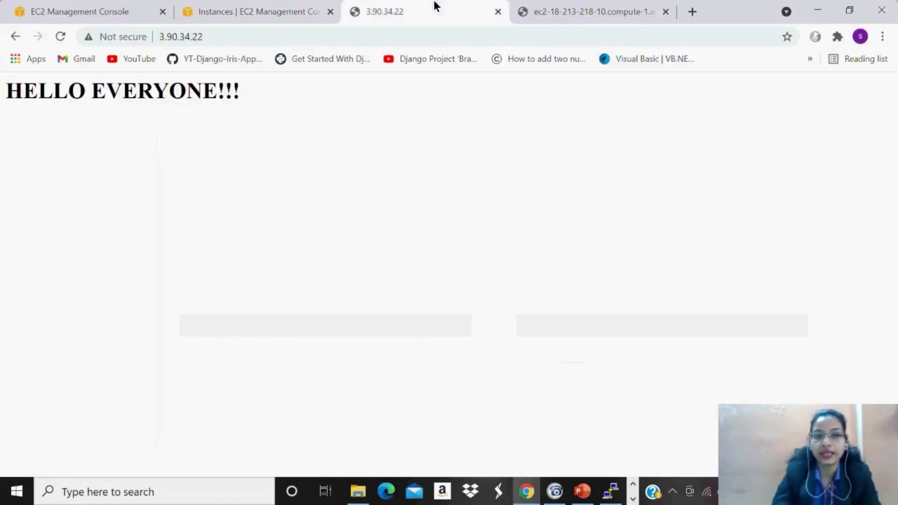
pyautogui.click(400, 36)
pyautogui.write('3.224.63.196')
pyautogui.press('Return')
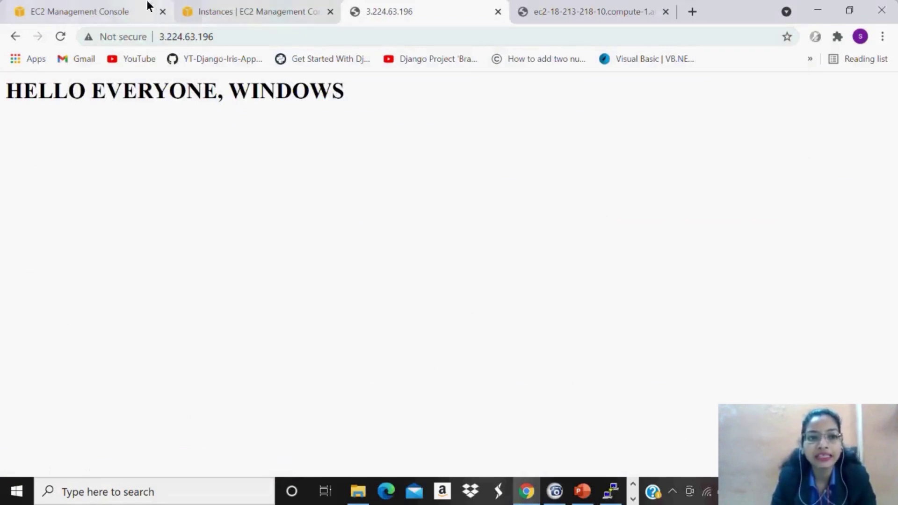
pyautogui.click(93, 6)
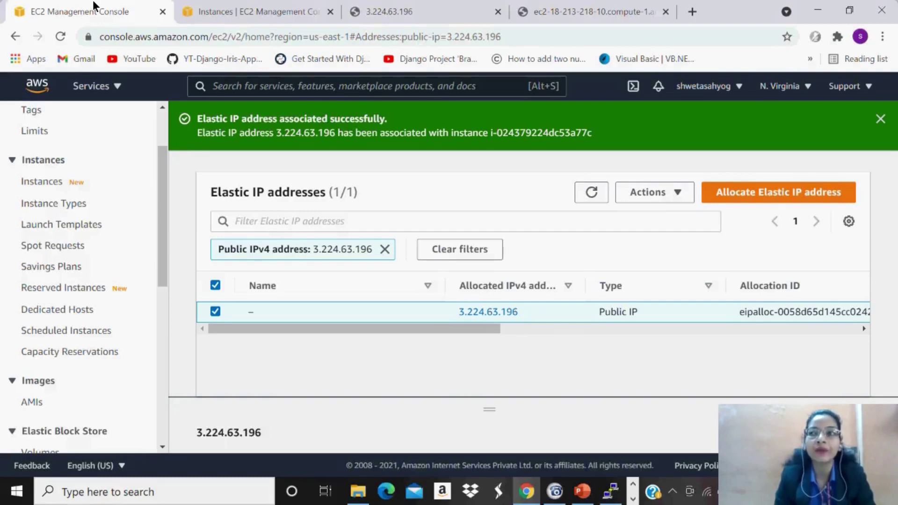
# Stop the windows1 instance via Instance state > Stop instance.
pyautogui.click(205, 9)
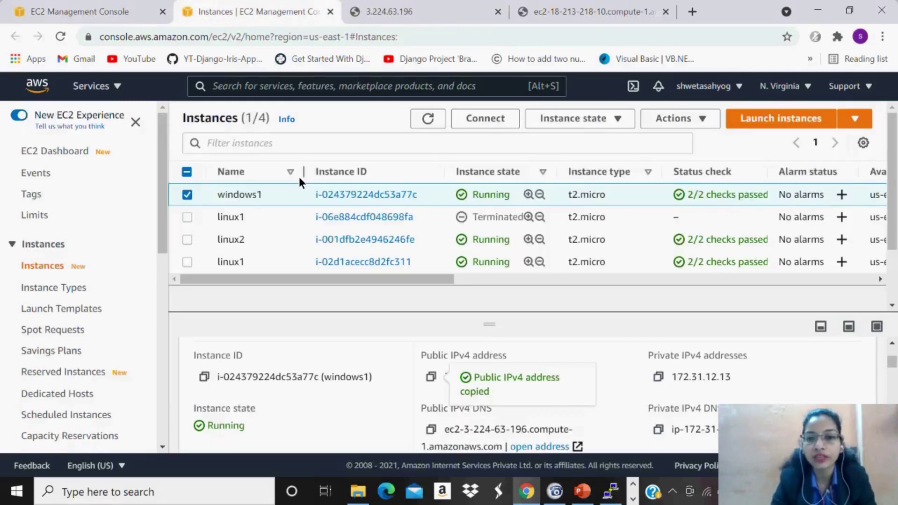
pyautogui.click(585, 120)
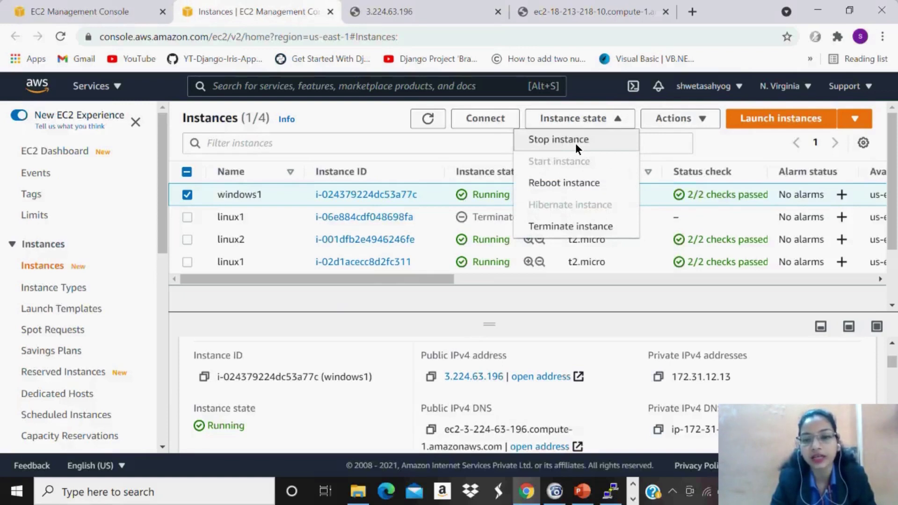
pyautogui.click(575, 141)
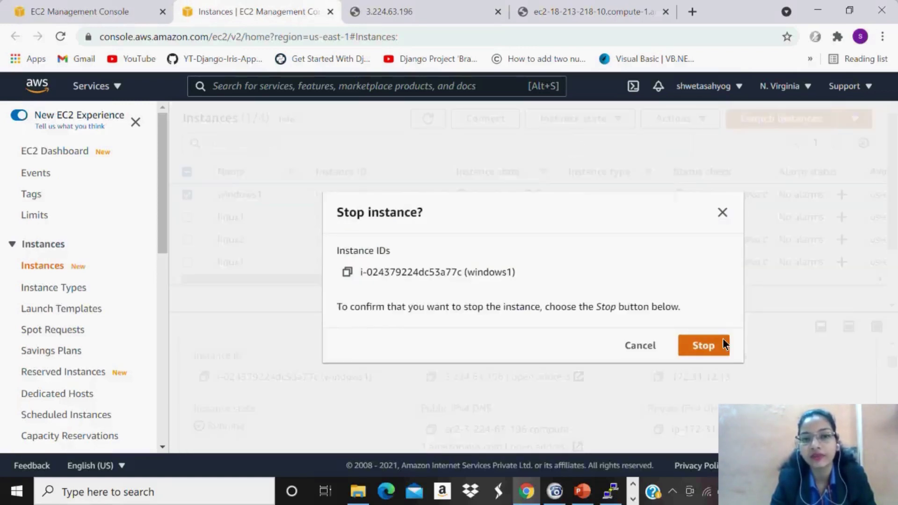
pyautogui.click(703, 345)
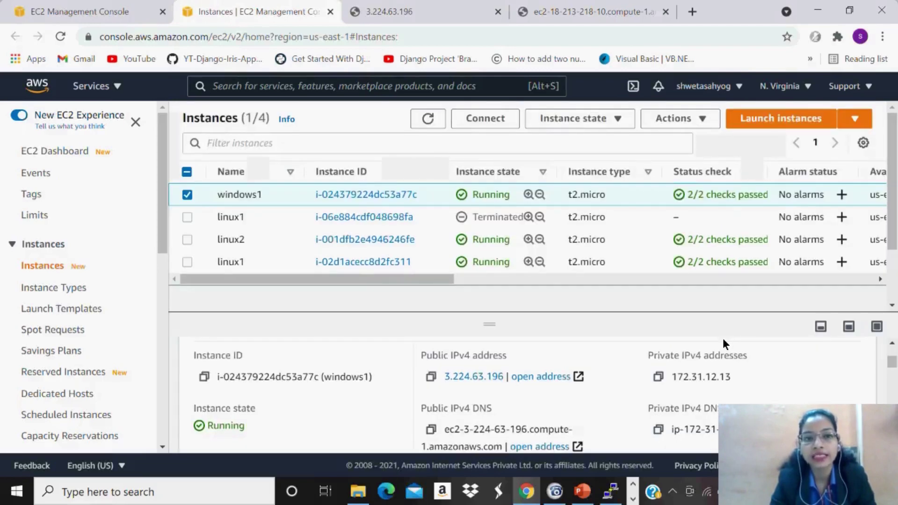
# Recheck the site at 3.224.63.196, then refresh the instance list to follow the stop.
pyautogui.click(388, 11)
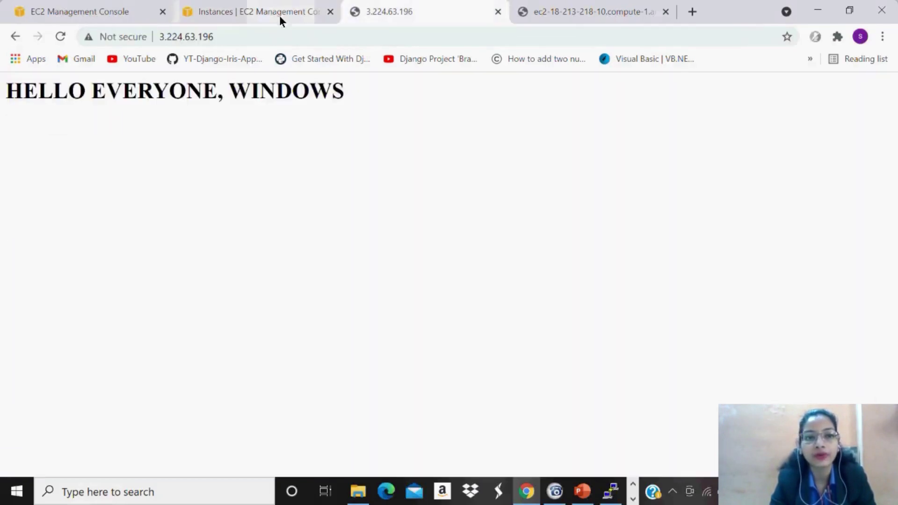
pyautogui.click(93, 11)
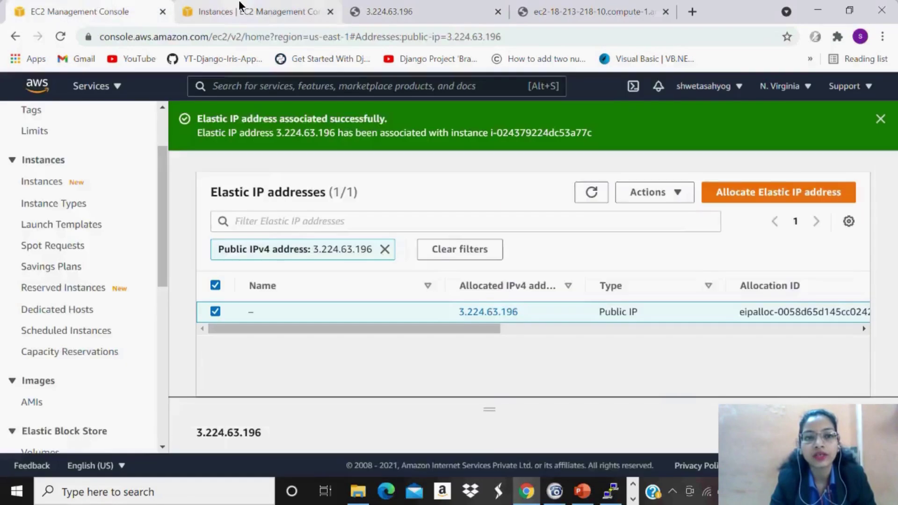
pyautogui.click(252, 12)
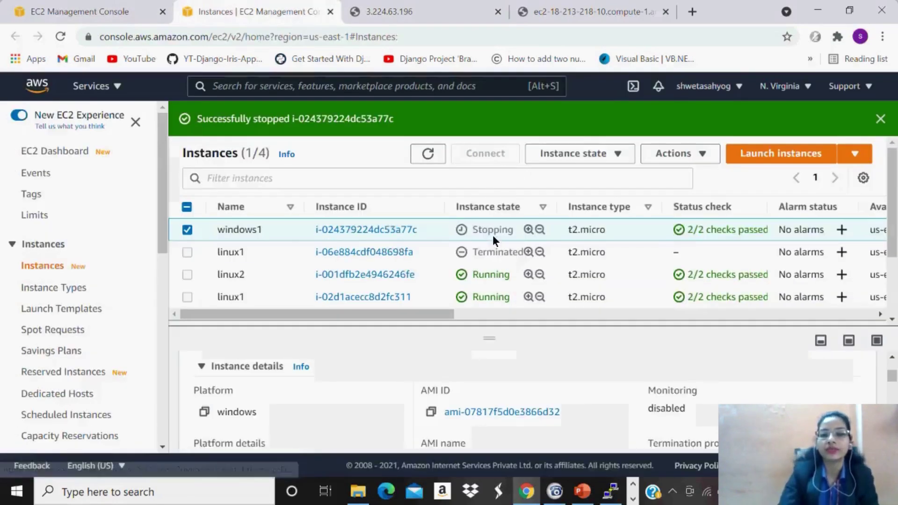
pyautogui.click(429, 153)
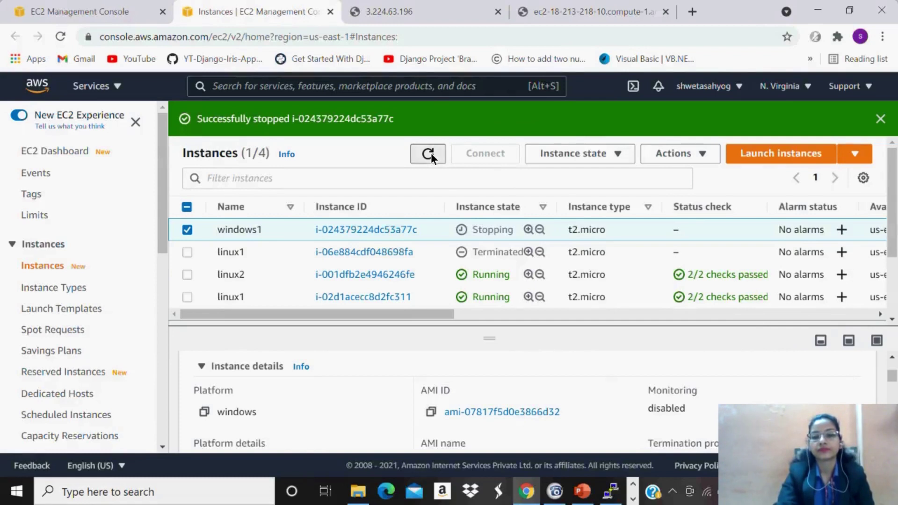
pyautogui.click(431, 153)
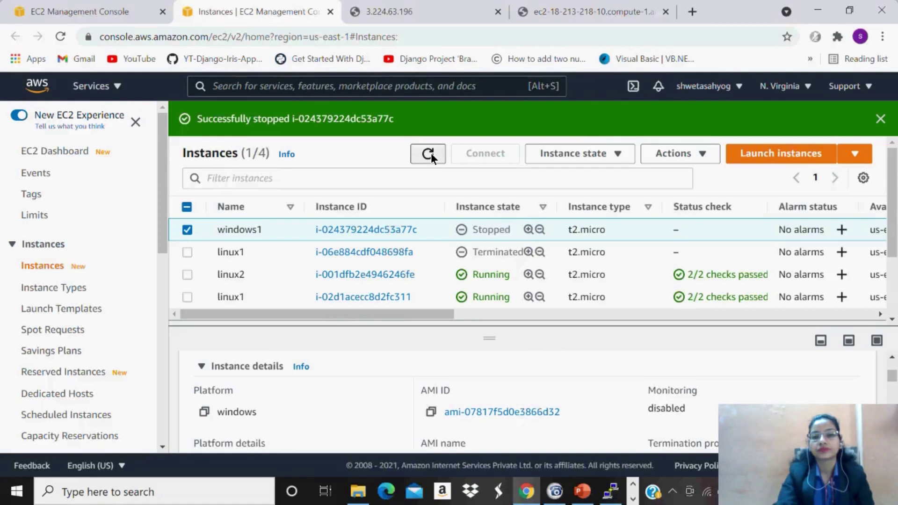
# Start windows1 again, dismiss the stopped and started banners, and refresh to see Pending.
pyautogui.click(430, 153)
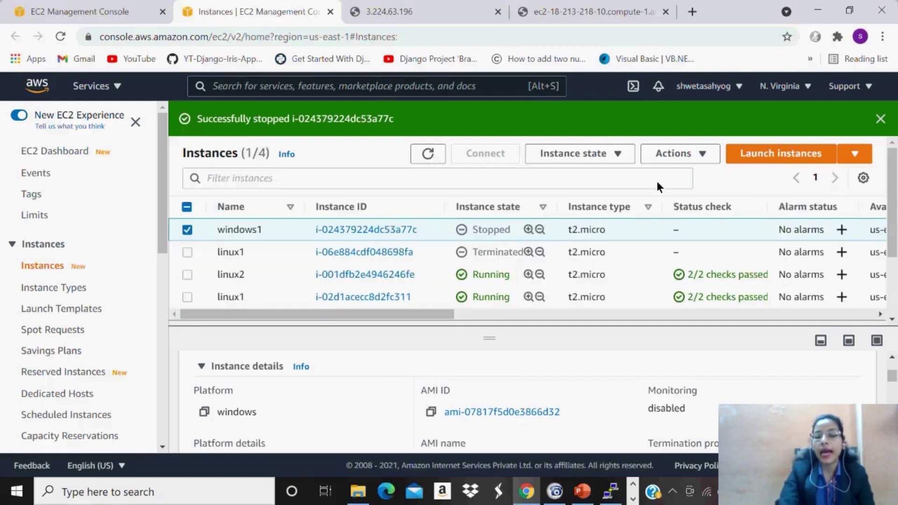
pyautogui.click(618, 153)
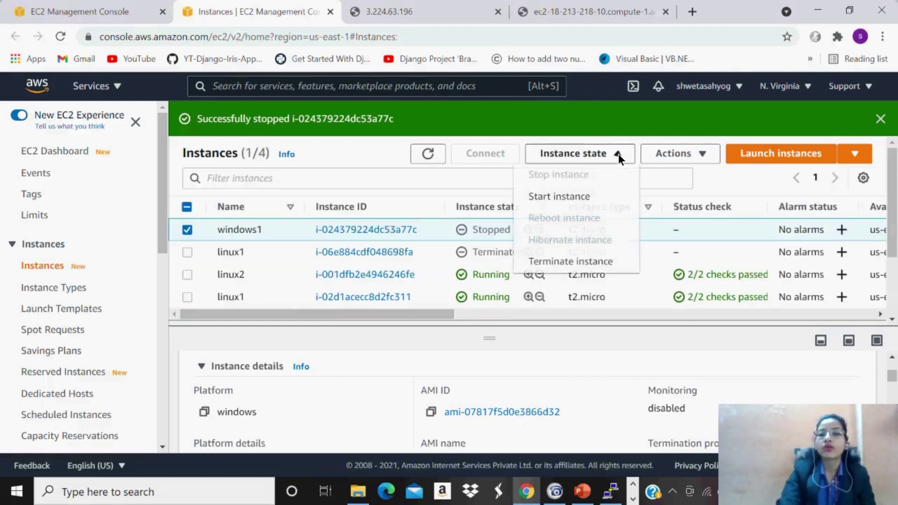
pyautogui.click(576, 203)
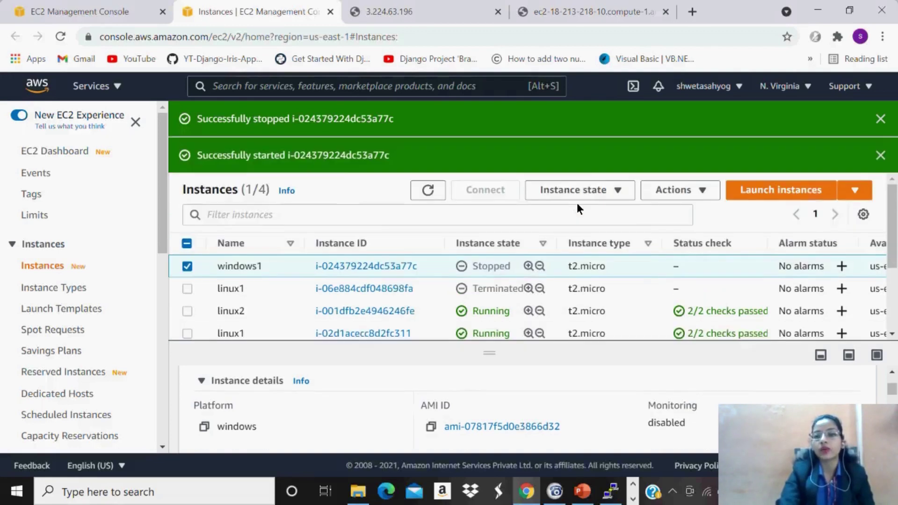
pyautogui.click(880, 118)
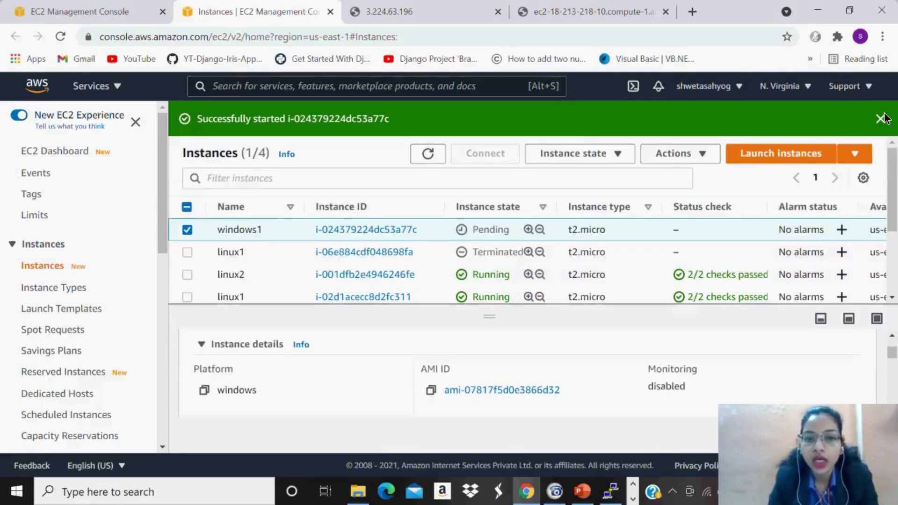
pyautogui.click(881, 118)
pyautogui.click(426, 119)
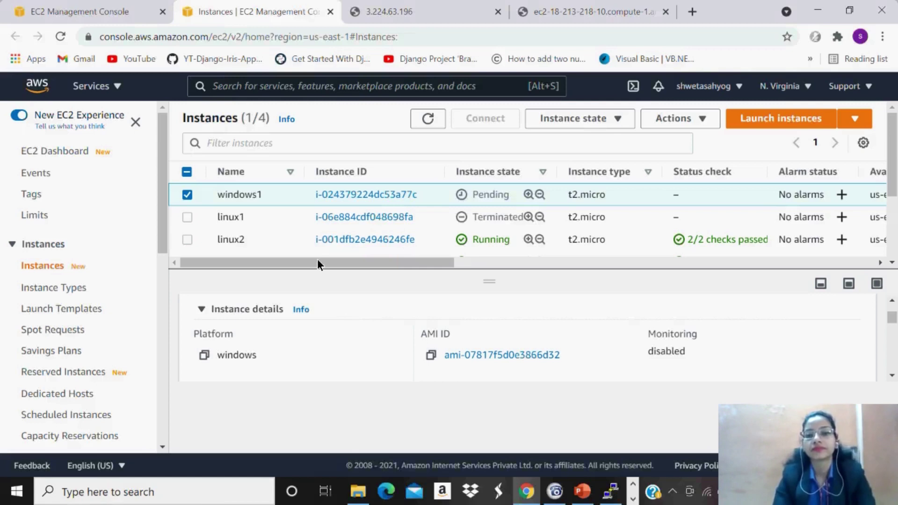
# Refresh until windows1 shows Running, then dismiss the Remote Desktop error and close its window.
pyautogui.click(436, 112)
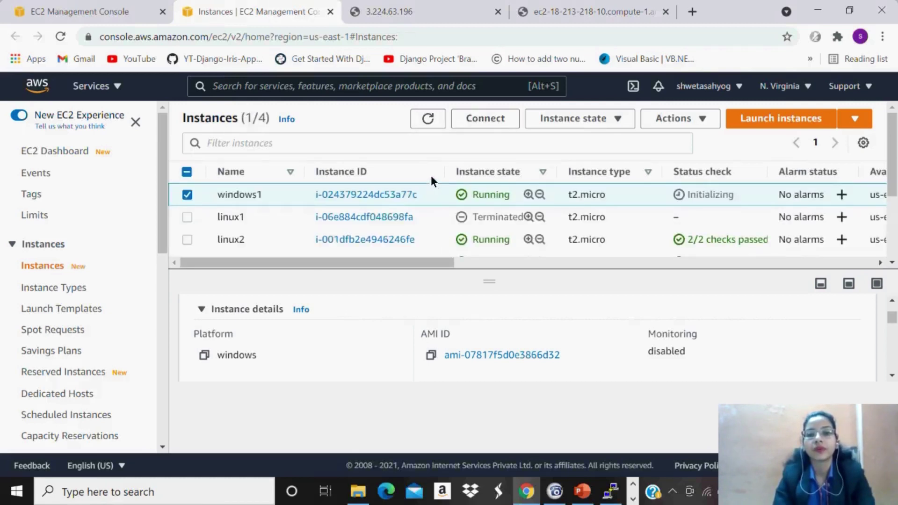
pyautogui.click(430, 120)
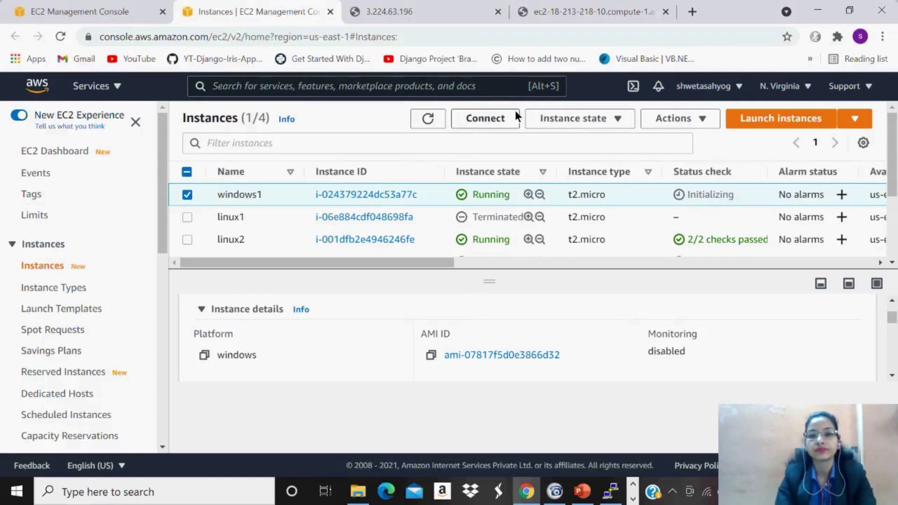
pyautogui.click(428, 119)
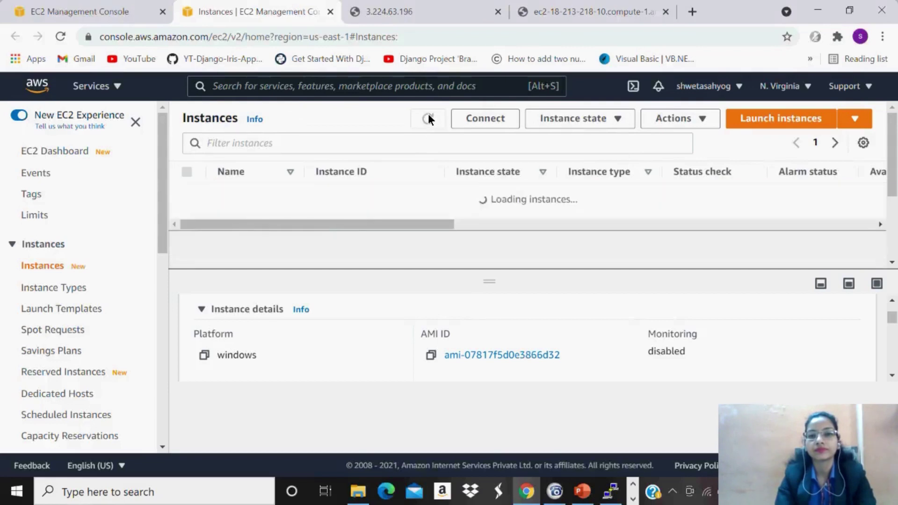
pyautogui.click(428, 119)
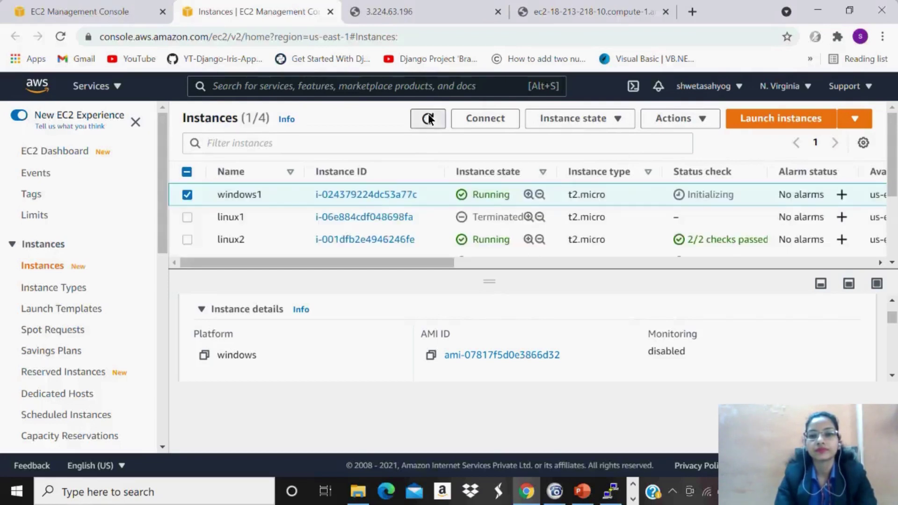
pyautogui.click(428, 118)
pyautogui.click(428, 119)
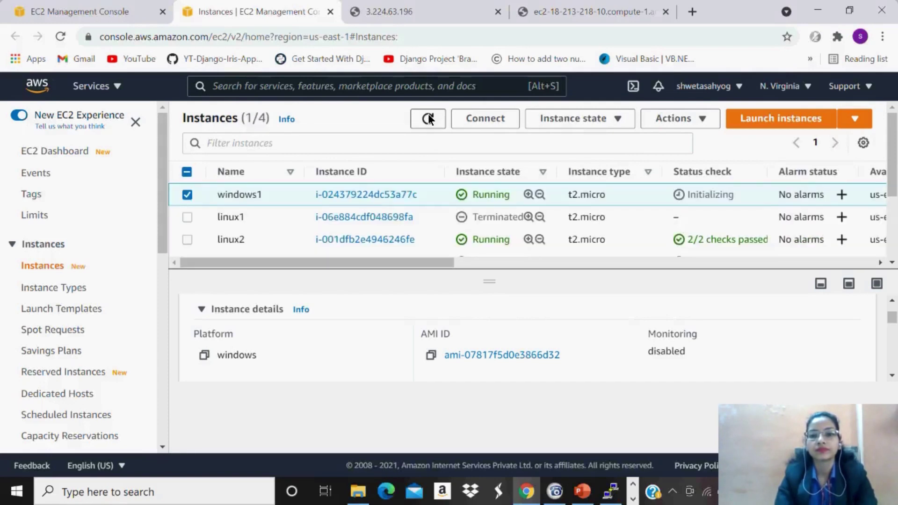
pyautogui.click(428, 119)
pyautogui.click(426, 119)
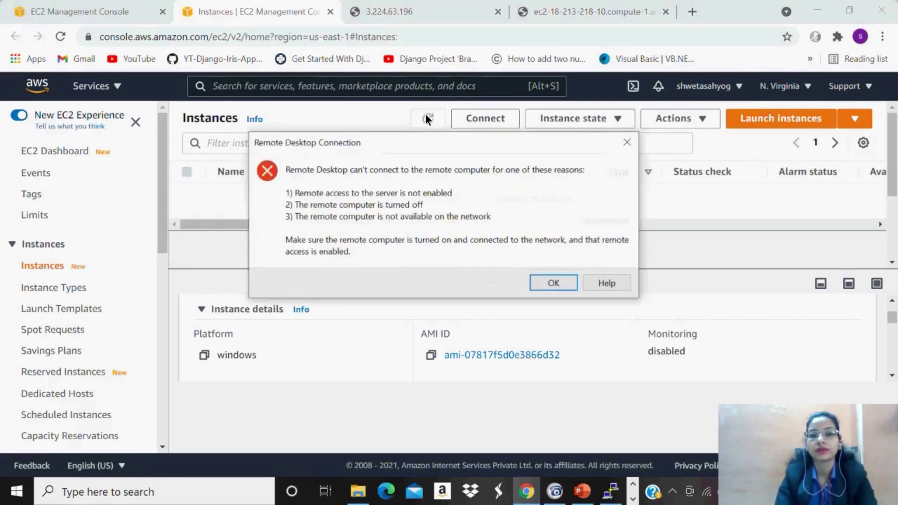
pyautogui.click(620, 141)
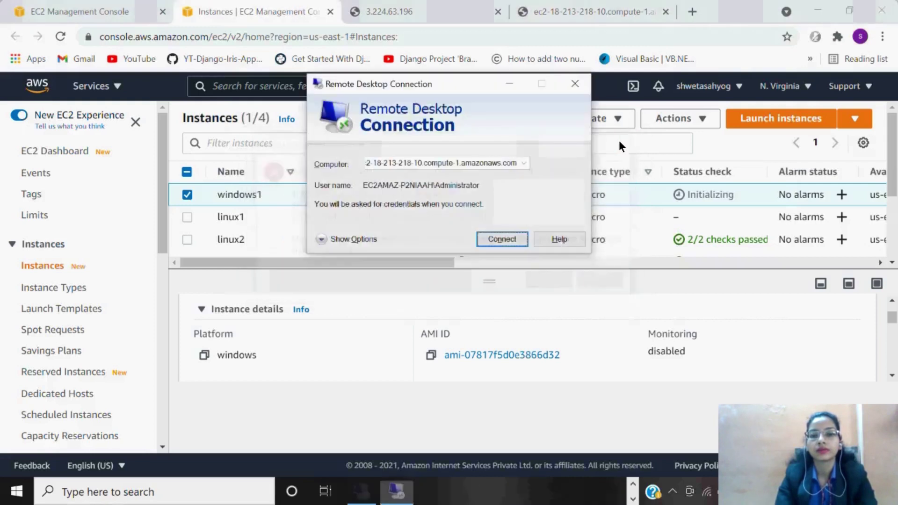
pyautogui.click(573, 86)
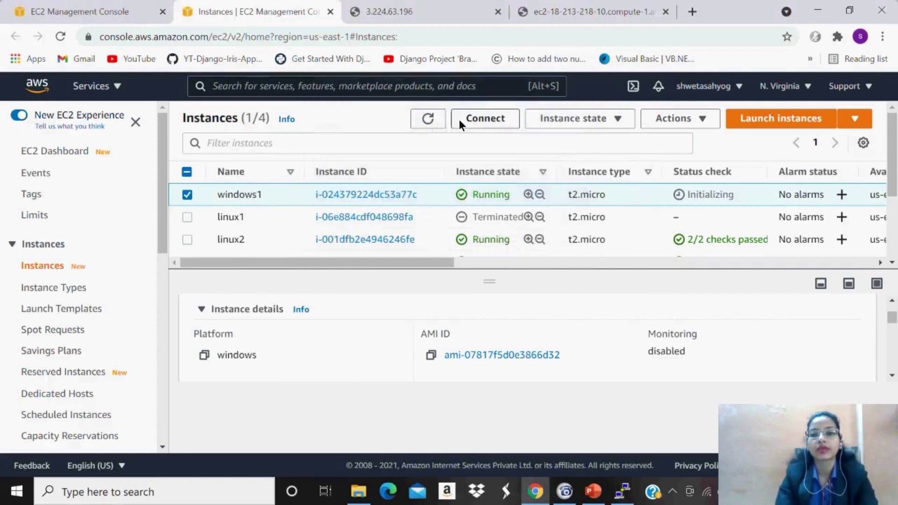
# Refresh the instance list repeatedly to follow windows1's status checks.
pyautogui.click(439, 119)
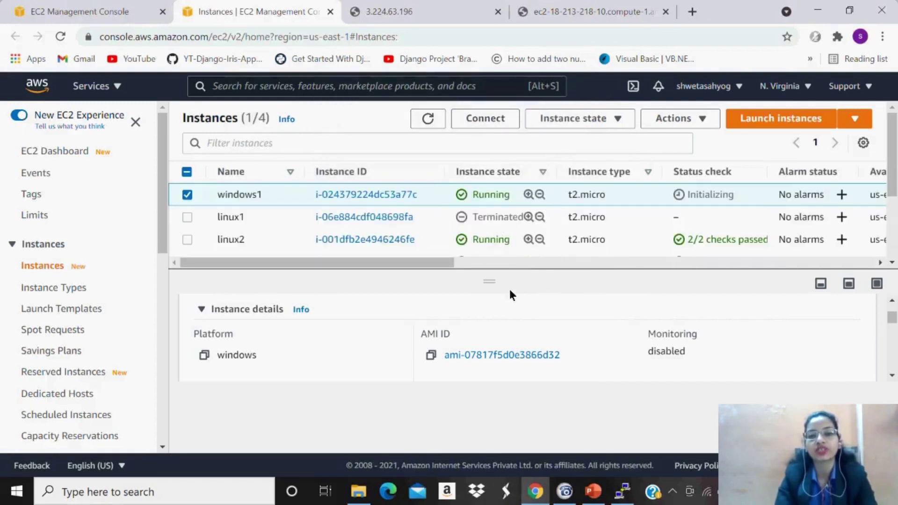
pyautogui.click(431, 119)
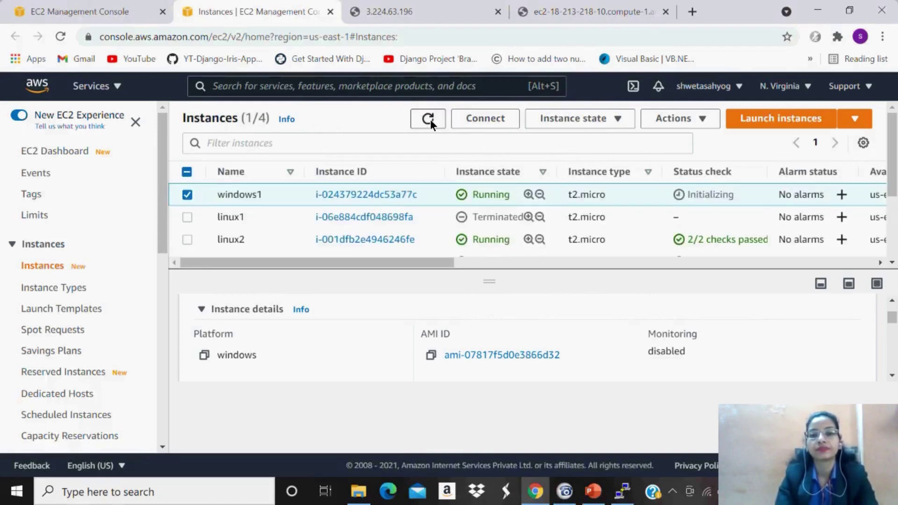
pyautogui.click(431, 119)
pyautogui.click(430, 119)
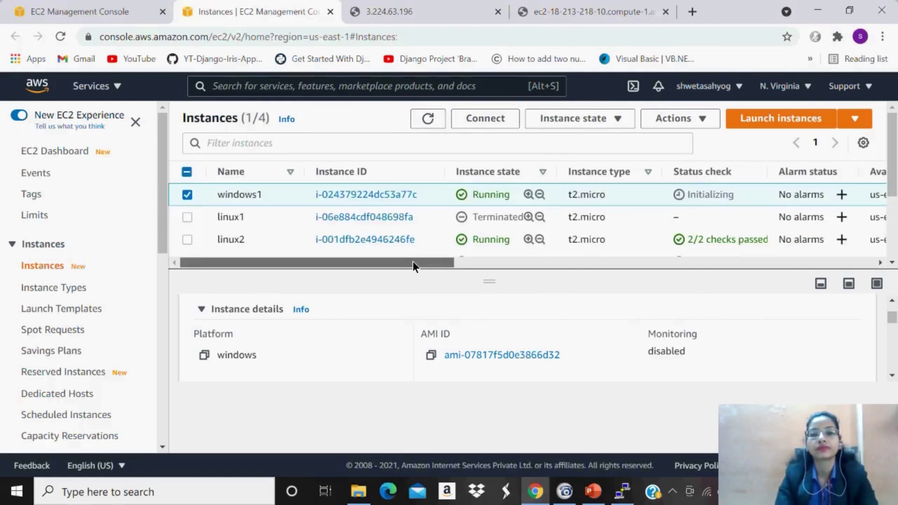
pyautogui.moveTo(414, 263)
pyautogui.mouseDown()
pyautogui.moveTo(455, 260)
pyautogui.moveTo(408, 260)
pyautogui.mouseUp()
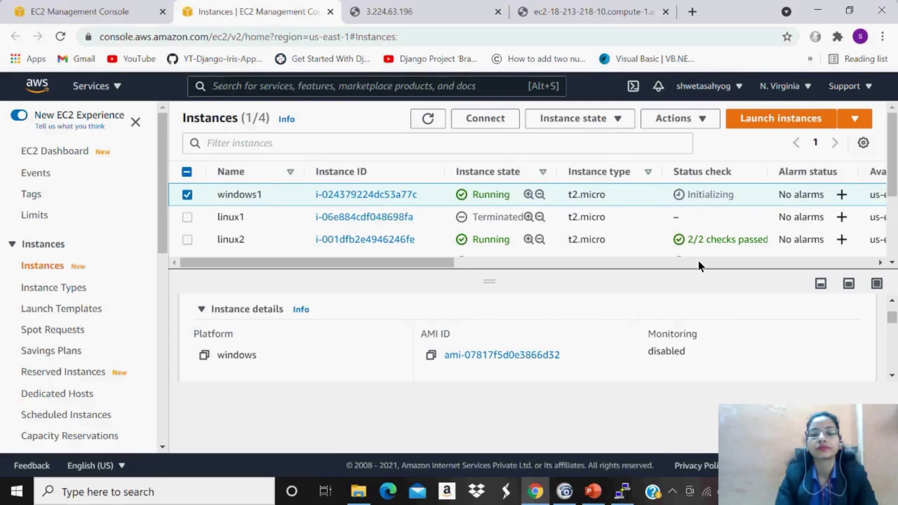
pyautogui.click(436, 114)
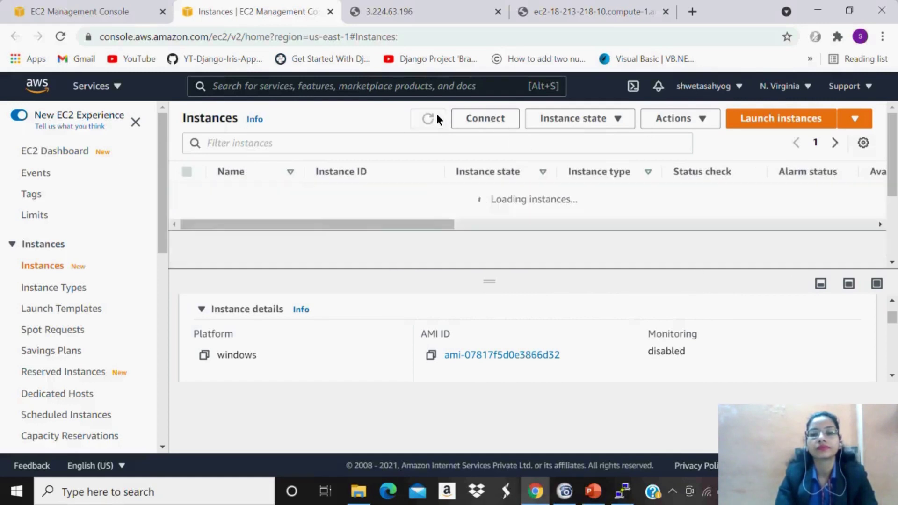
# Hide the conference call window and refresh again, finding windows1 initializing while linux instances pass 2/2.
pyautogui.click(563, 491)
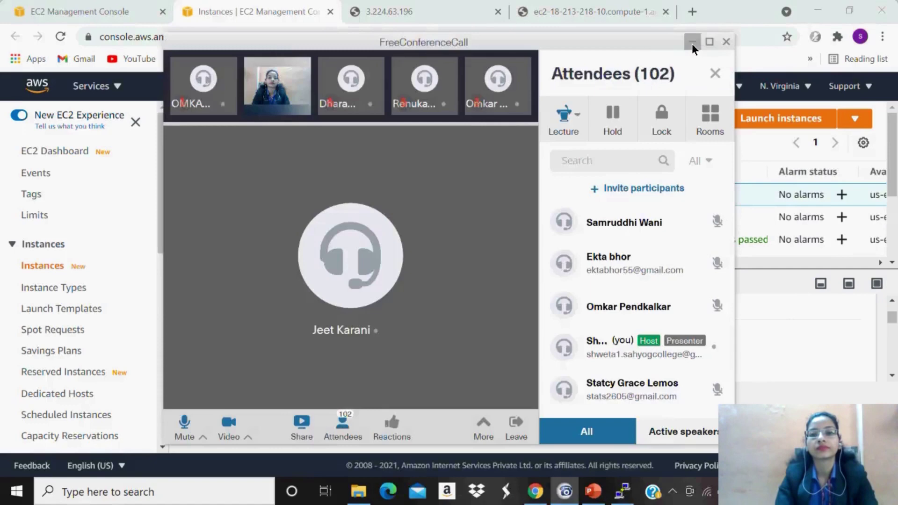
pyautogui.click(691, 43)
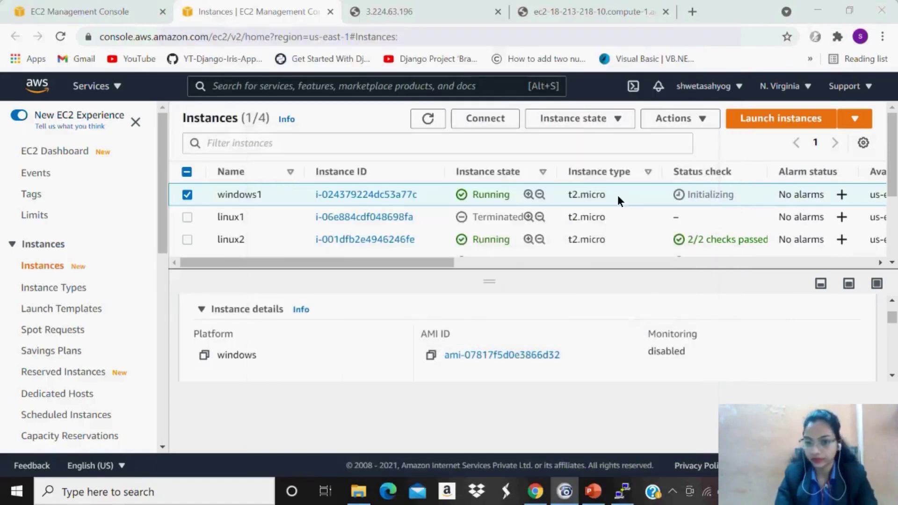
pyautogui.click(424, 119)
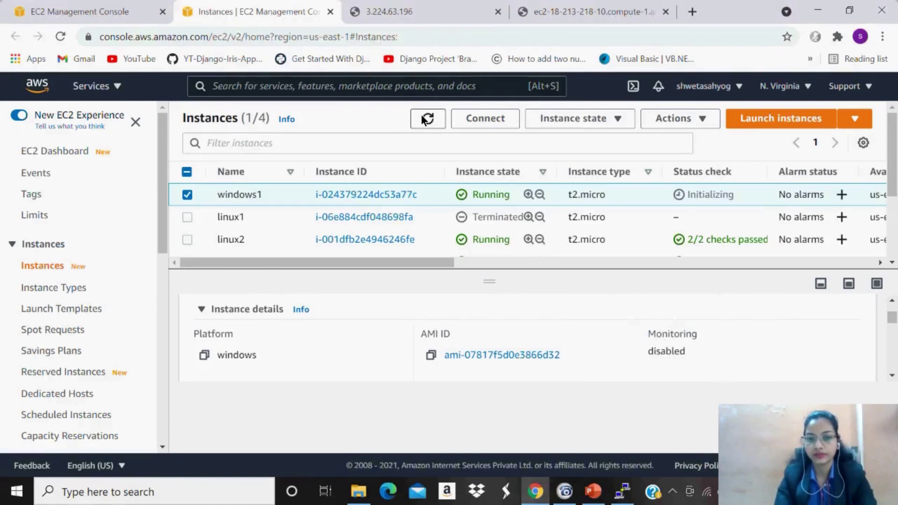
pyautogui.click(423, 119)
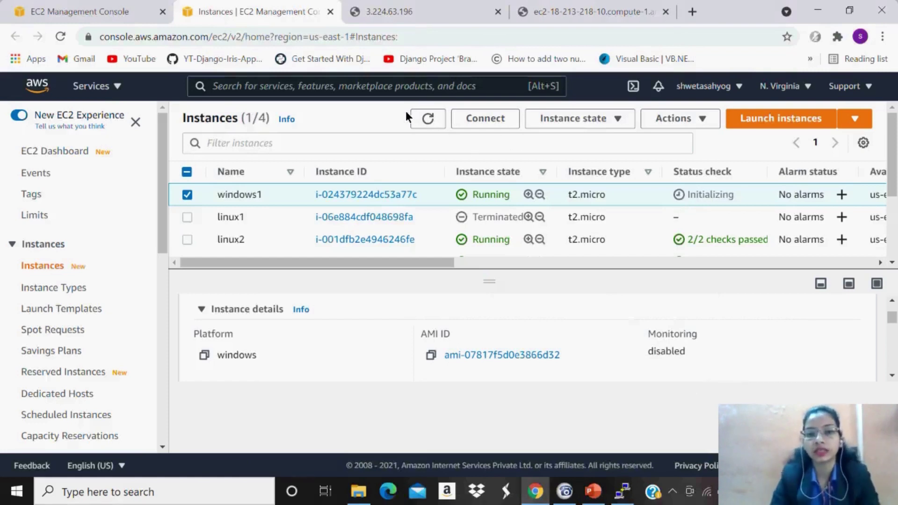
pyautogui.click(437, 118)
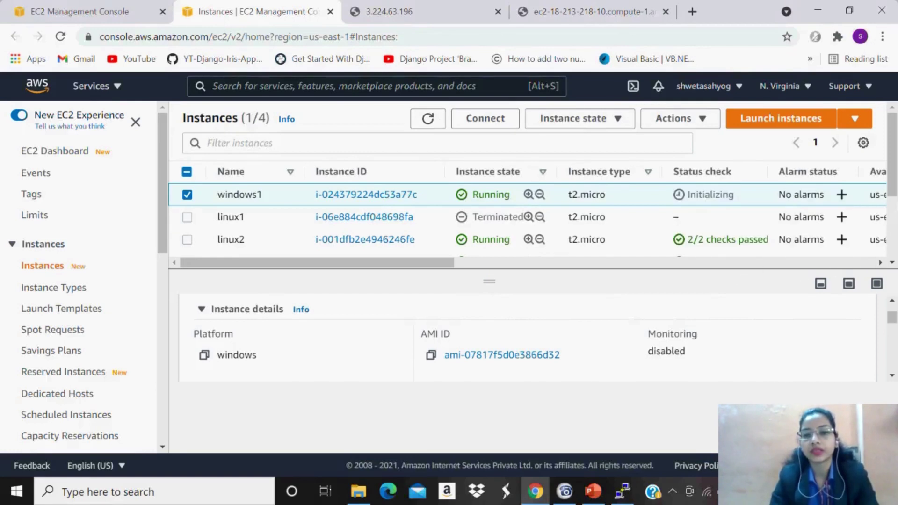
pyautogui.scroll(-1, 894, 208)
pyautogui.moveTo(894, 208); pyautogui.dragTo(894, 210)
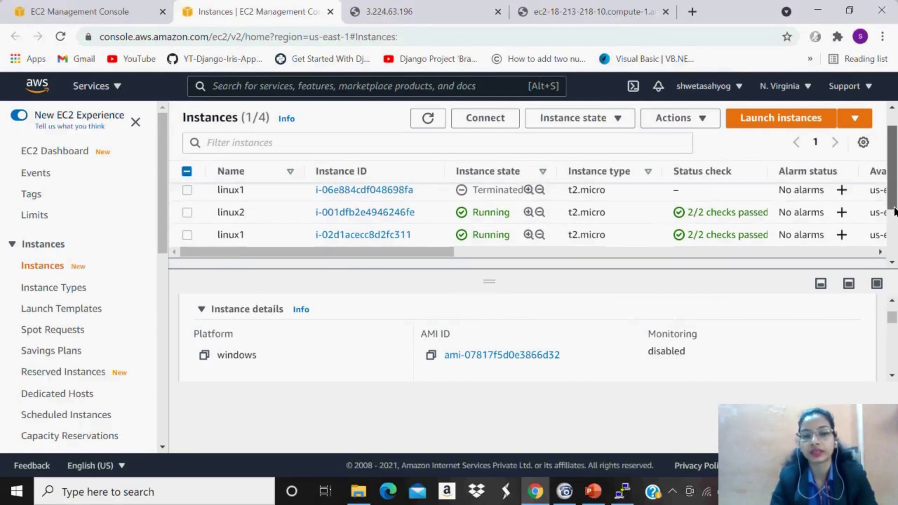
pyautogui.moveTo(894, 211)
pyautogui.mouseDown()
pyautogui.moveTo(895, 245)
pyautogui.moveTo(895, 201)
pyautogui.mouseUp()
pyautogui.moveTo(894, 317); pyautogui.dragTo(893, 309)
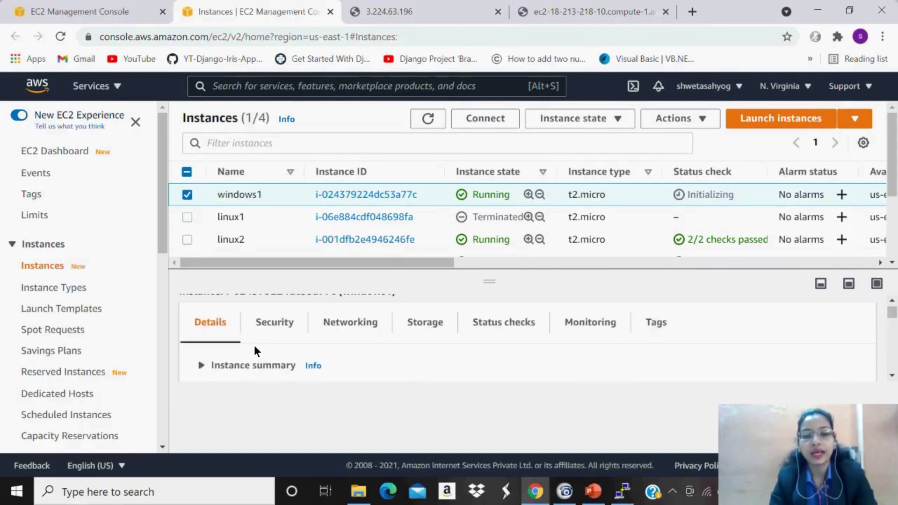
# Expand windows1's instance summary and select its public IPv4 address, 3.224.63.196.
pyautogui.click(254, 345)
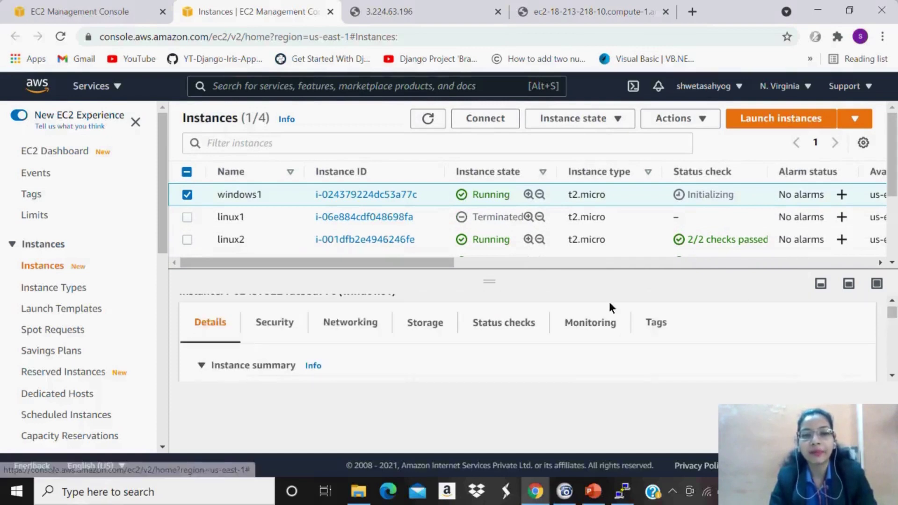
pyautogui.click(892, 375)
pyautogui.click(892, 376)
pyautogui.click(893, 376)
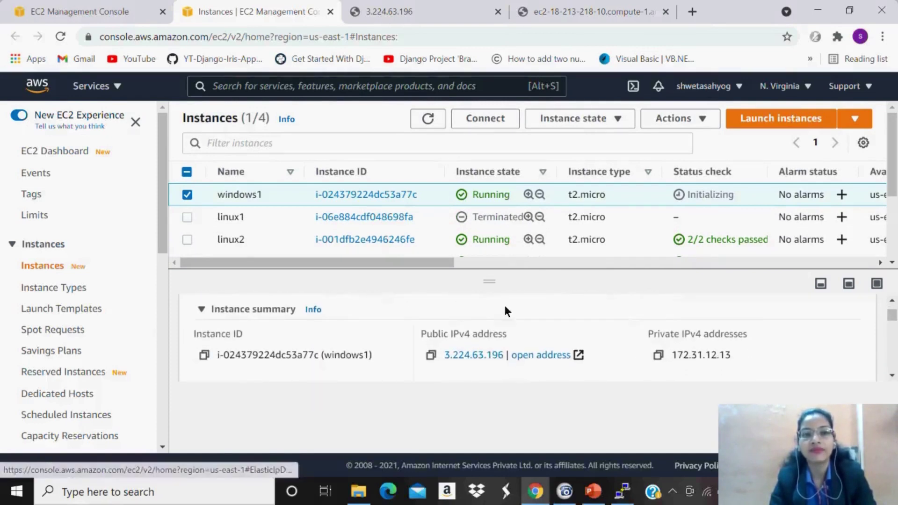
pyautogui.click(80, 11)
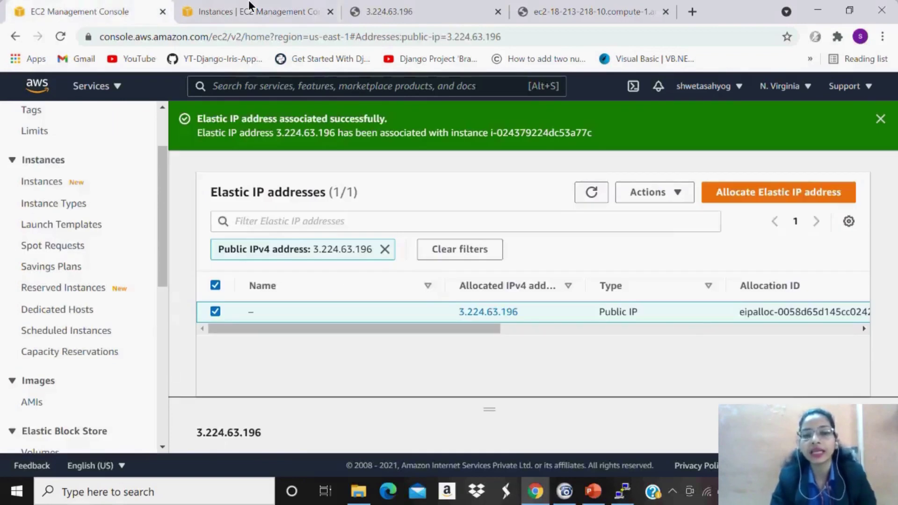
pyautogui.click(249, 7)
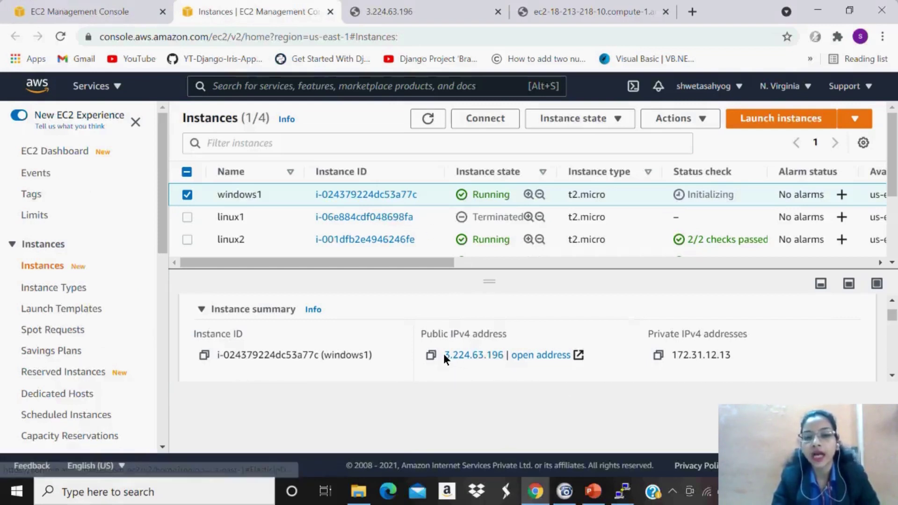
pyautogui.moveTo(443, 354); pyautogui.dragTo(503, 358)
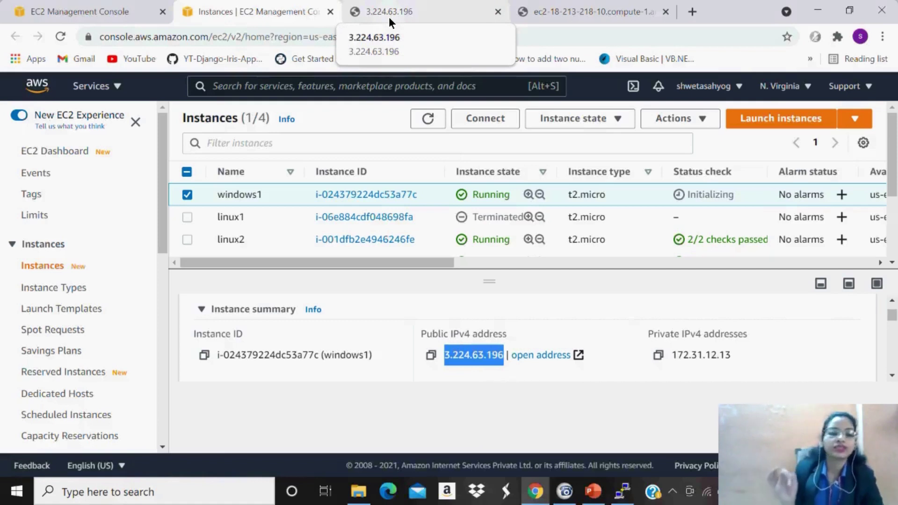
# View the page at 3.224.63.196, then return to the Elastic IP addresses tab.
pyautogui.click(388, 16)
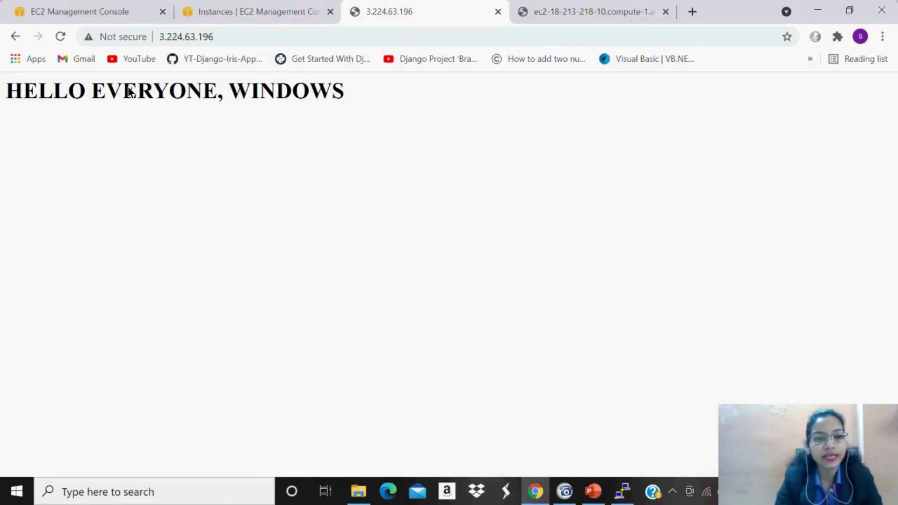
pyautogui.click(88, 5)
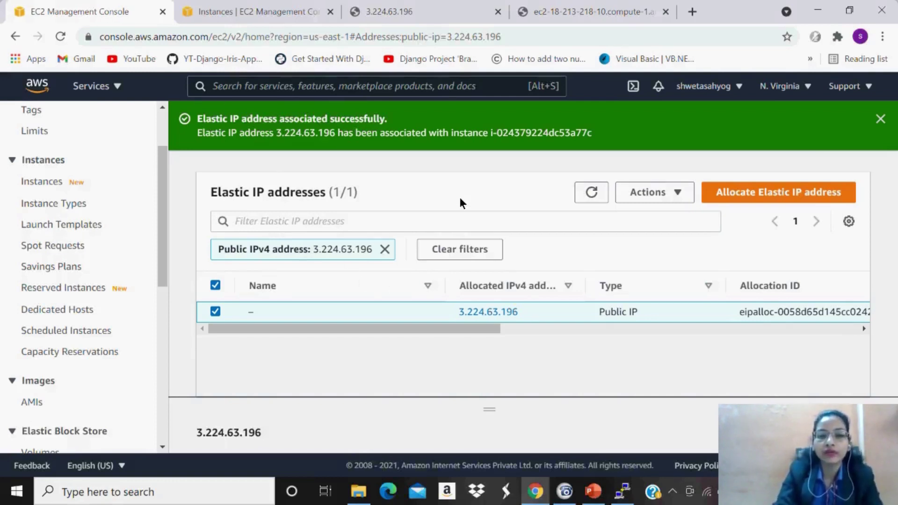
# Disassociate Elastic IP 3.224.63.196 from the windows1 instance.
pyautogui.click(671, 191)
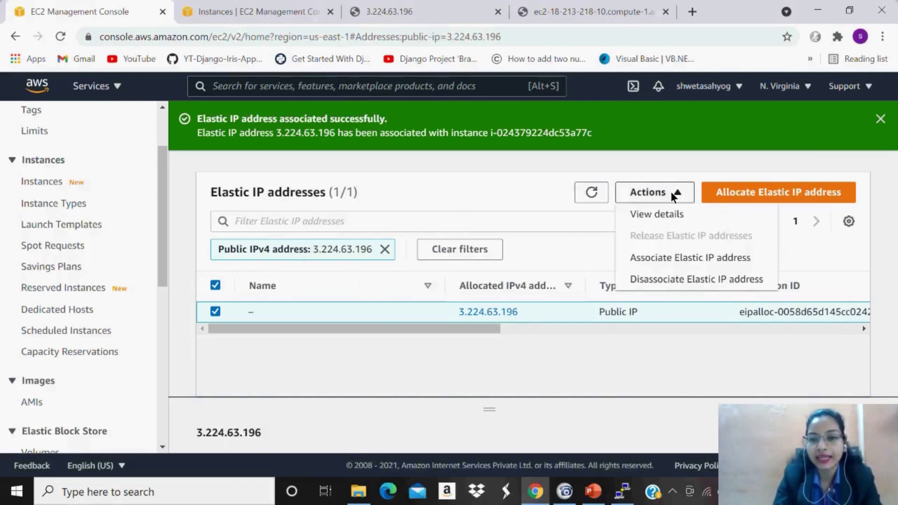
pyautogui.click(675, 275)
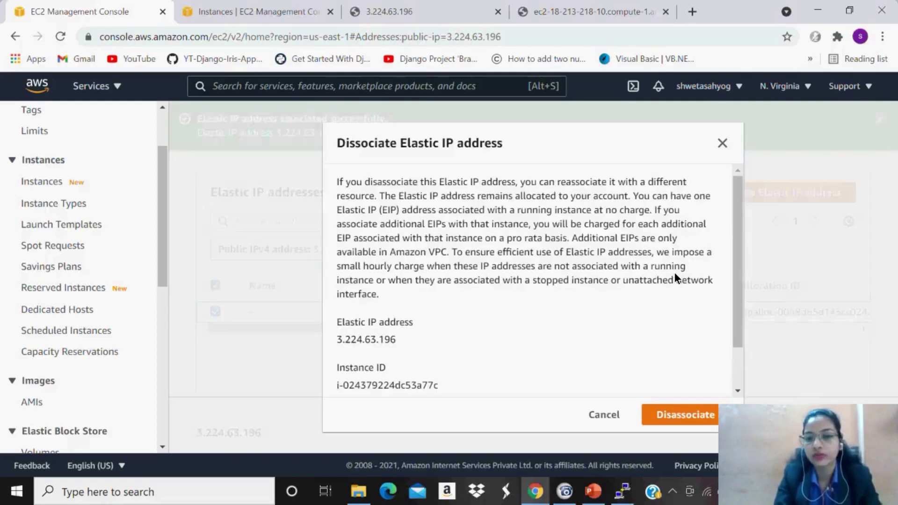
pyautogui.click(690, 414)
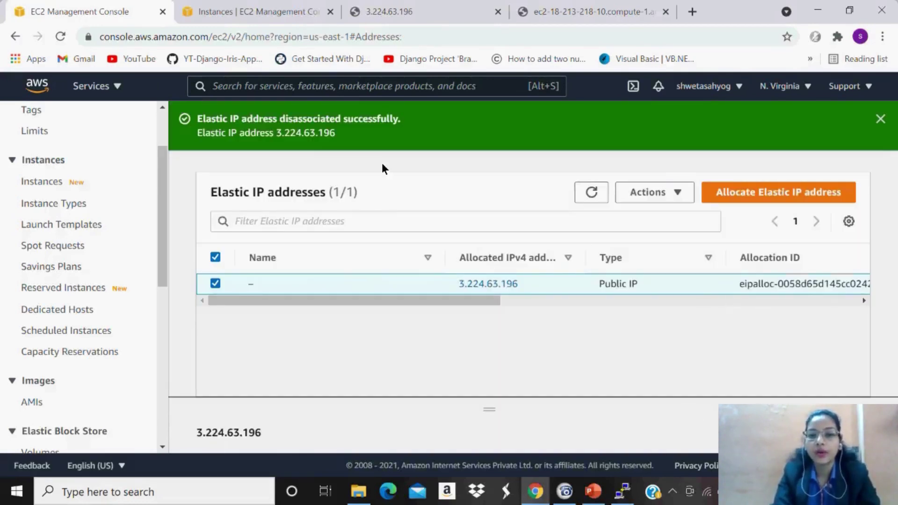
# Refresh the instances list to confirm windows1 now shows public IP 3.239.213.109, then minimize the browser.
pyautogui.click(277, 7)
pyautogui.click(427, 118)
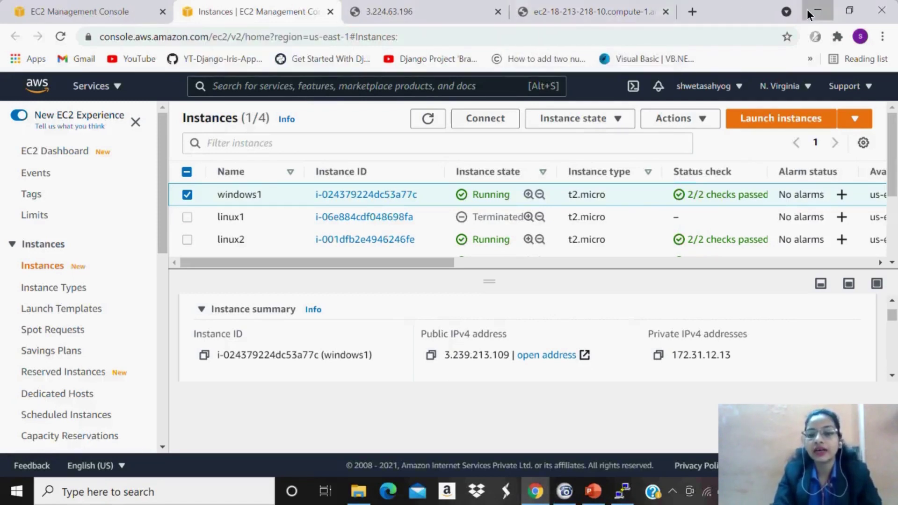
pyautogui.click(818, 10)
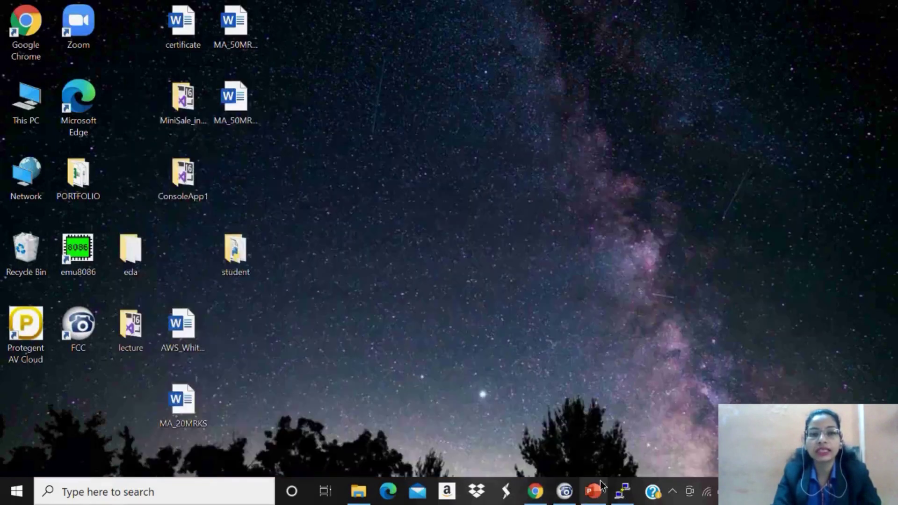
# Bring the EBS presentation up in PowerPoint, maximized, with the Slide Show options showing.
pyautogui.click(593, 498)
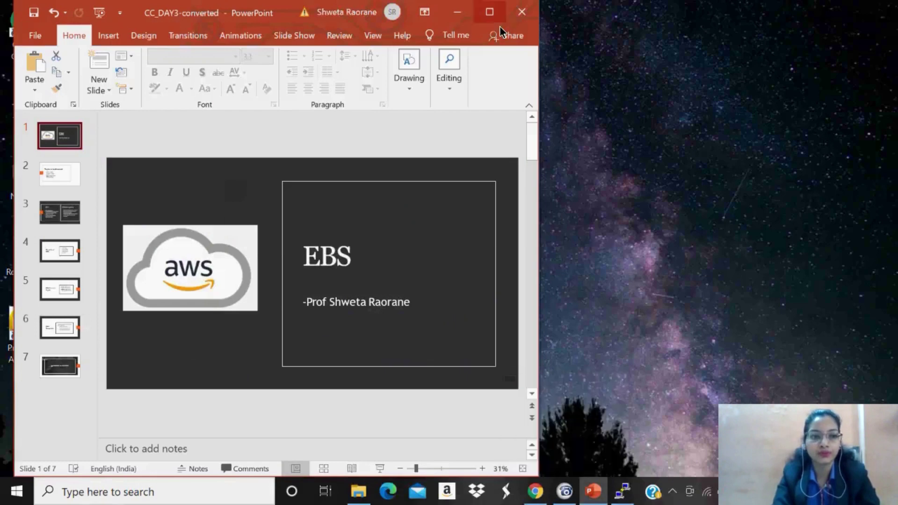
pyautogui.click(489, 11)
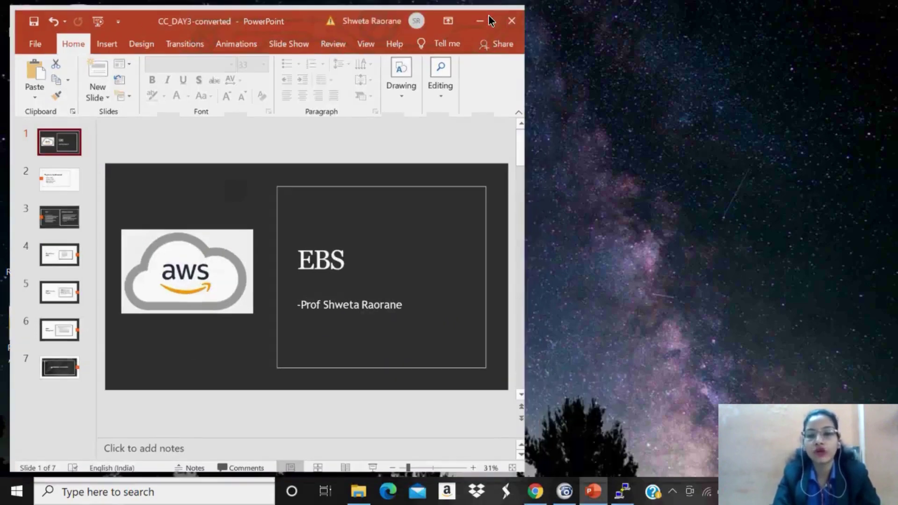
pyautogui.click(491, 21)
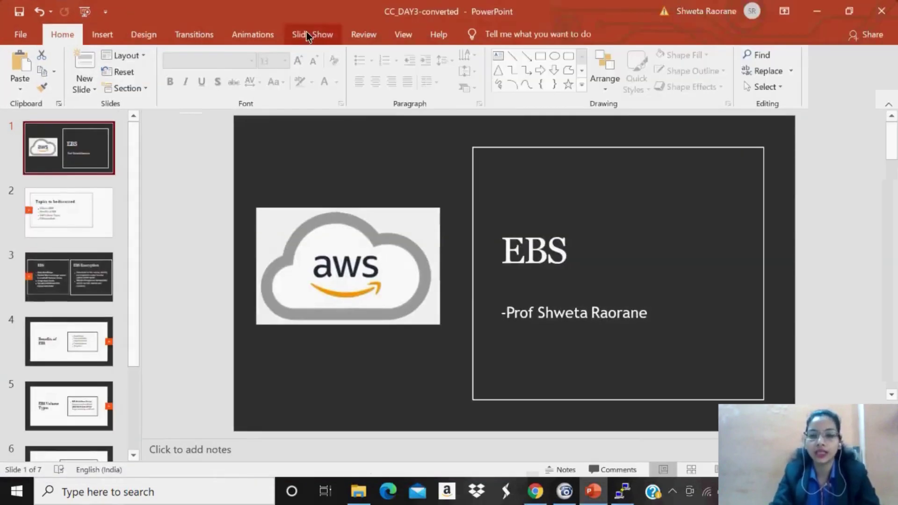
pyautogui.click(306, 32)
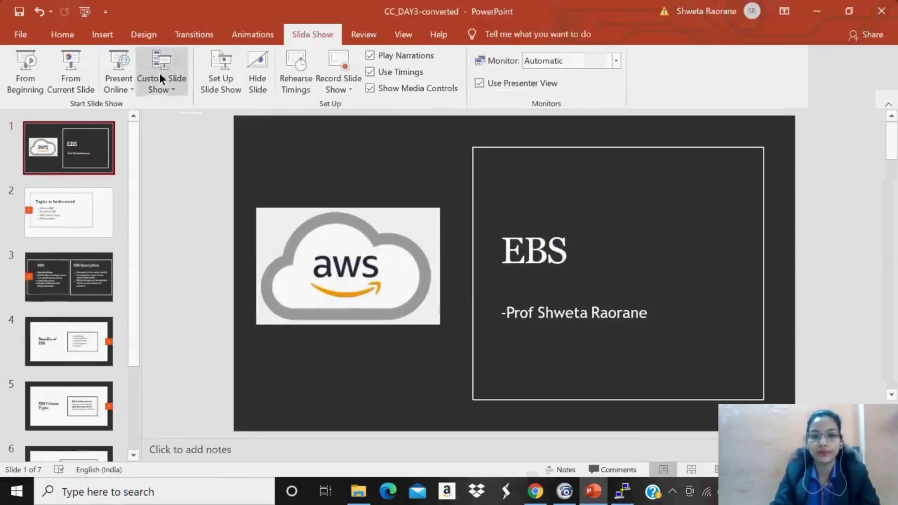
# Start the EBS slideshow from the beginning and advance to slide 3, EBS vs EBS Encryption.
pyautogui.press('F5')
pyautogui.click(491, 345)
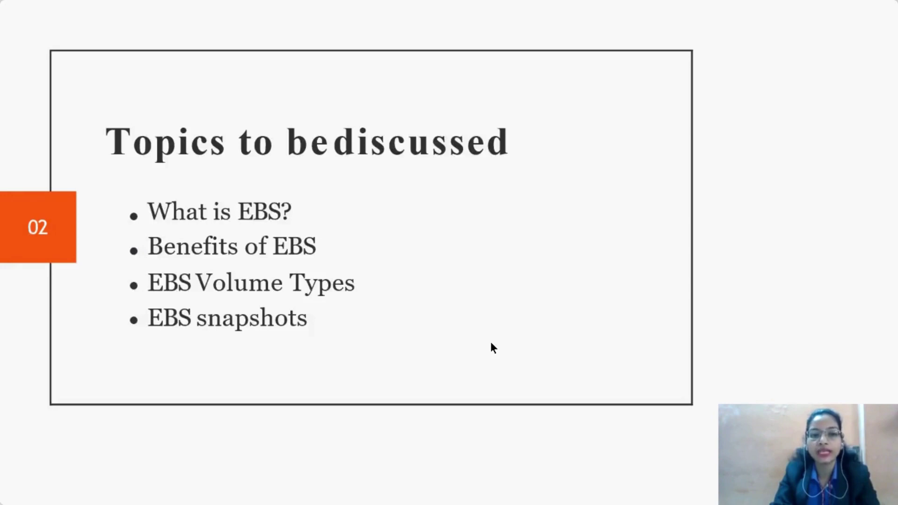
pyautogui.press('Right')
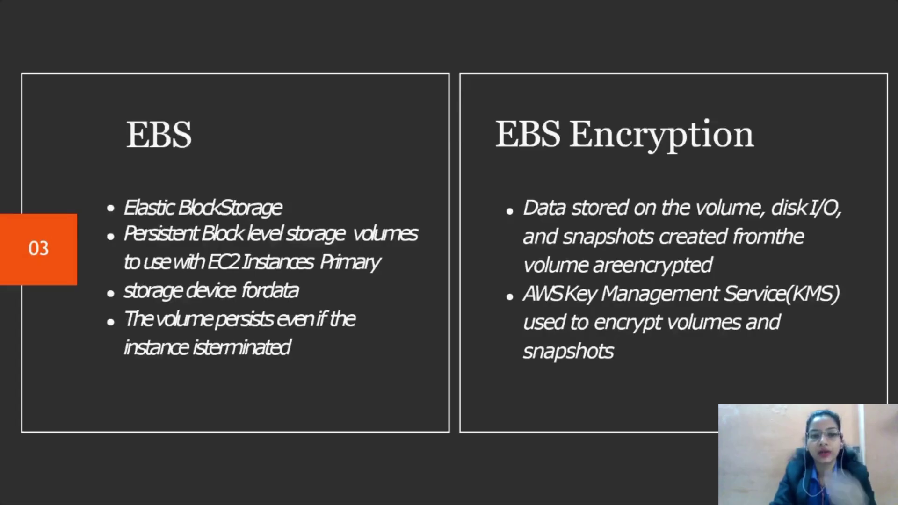
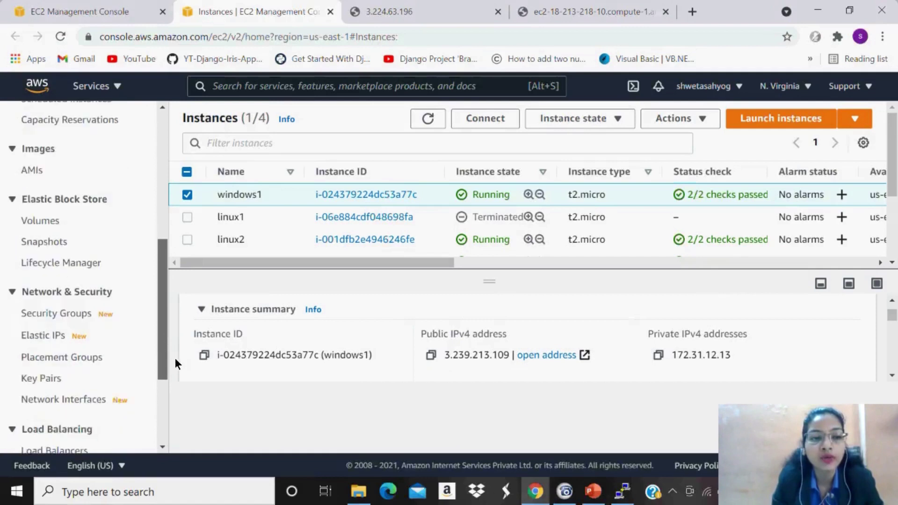
# Open the EC2 Volumes list showing the three gp2 volumes of 8, 8 and 30 GiB.
pyautogui.click(52, 214)
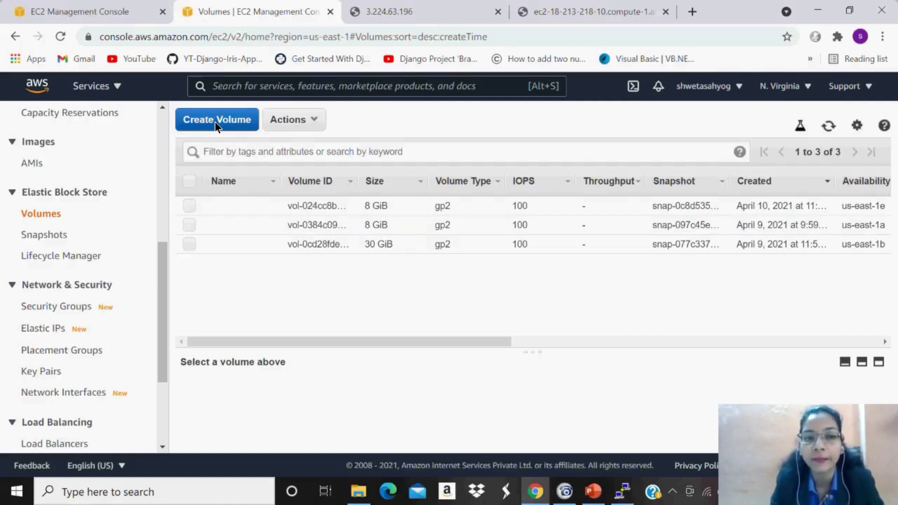
# Start a new volume and set its size to 1 GiB.
pyautogui.click(214, 121)
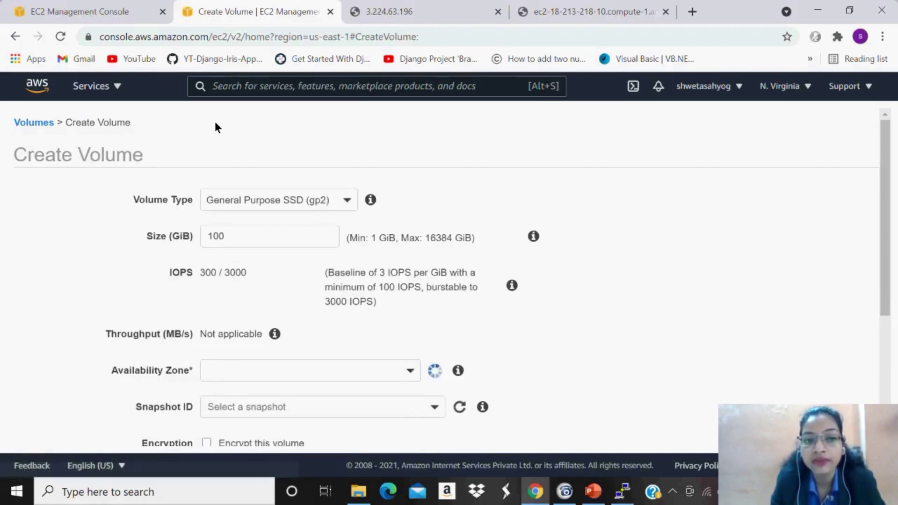
pyautogui.doubleClick(213, 236)
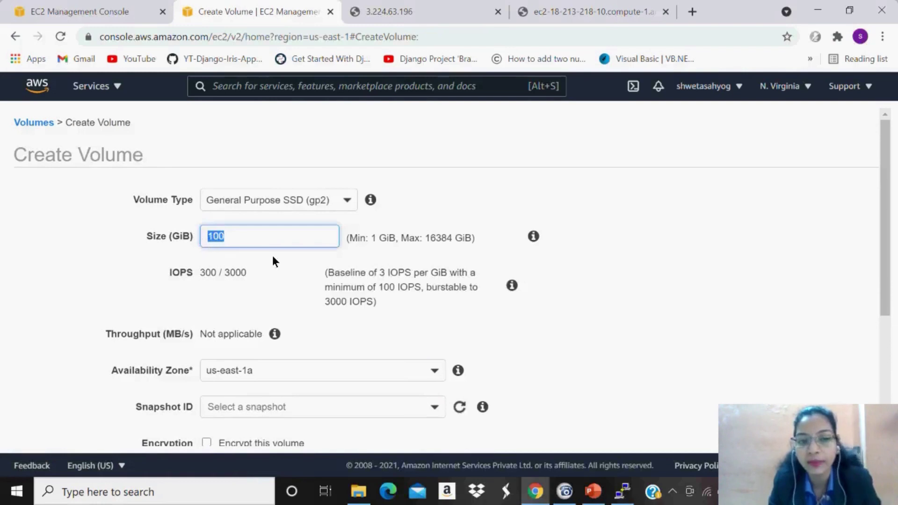
pyautogui.write('1')
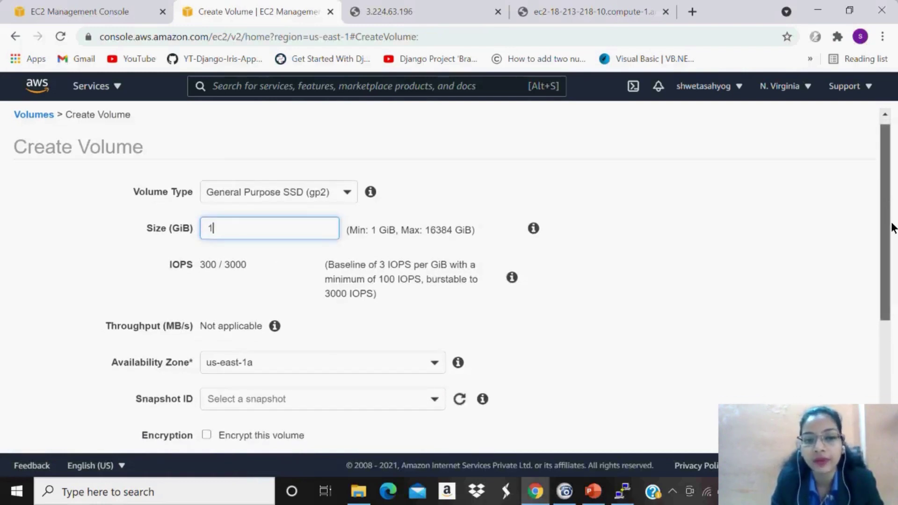
pyautogui.scroll(-3, 892, 227)
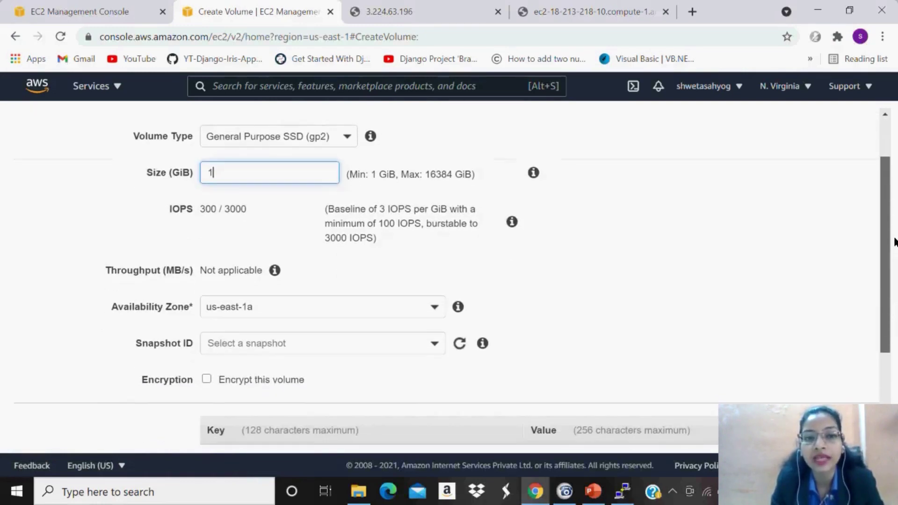
pyautogui.scroll(-4, 895, 299)
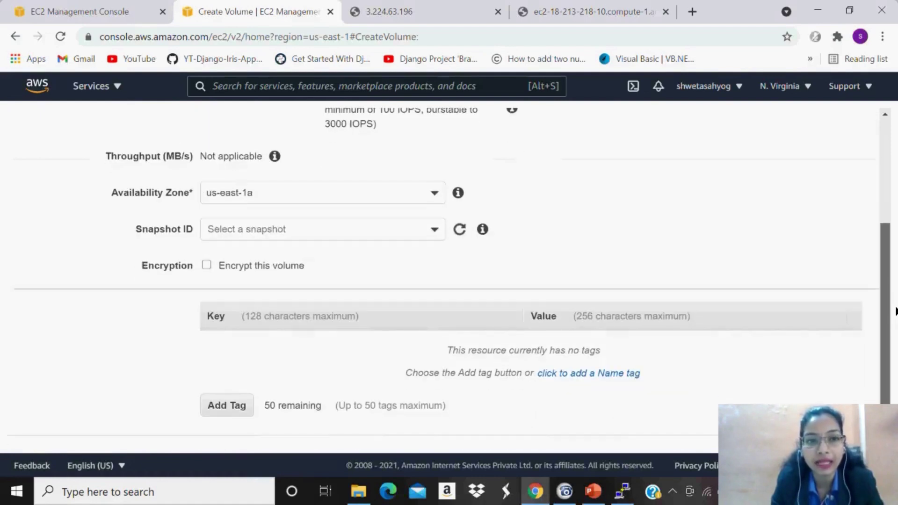
pyautogui.scroll(-1, 894, 311)
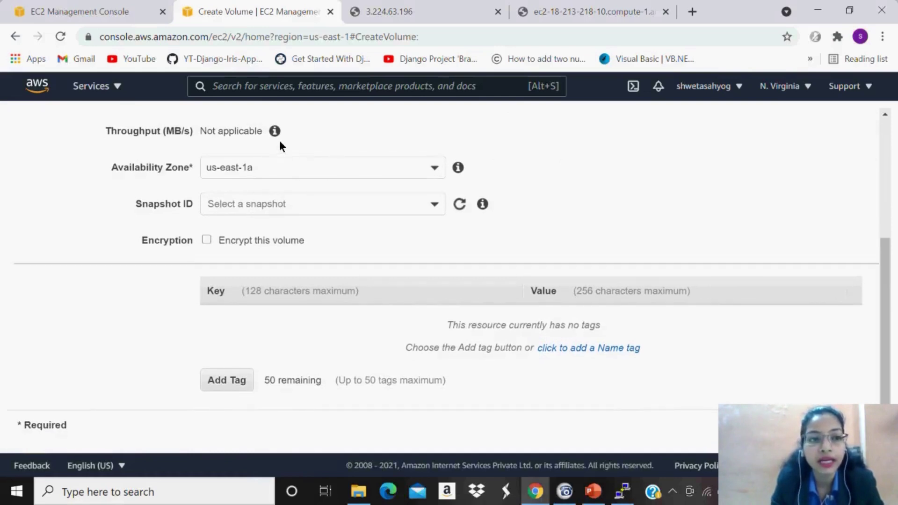
# Check the windows1 instance's availability zone in the other EC2 tab's Instances list.
pyautogui.click(65, 3)
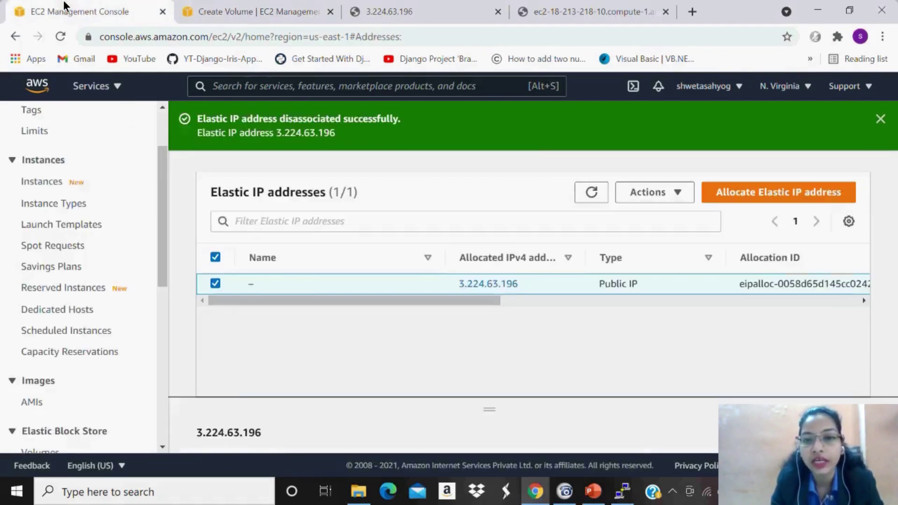
pyautogui.click(47, 182)
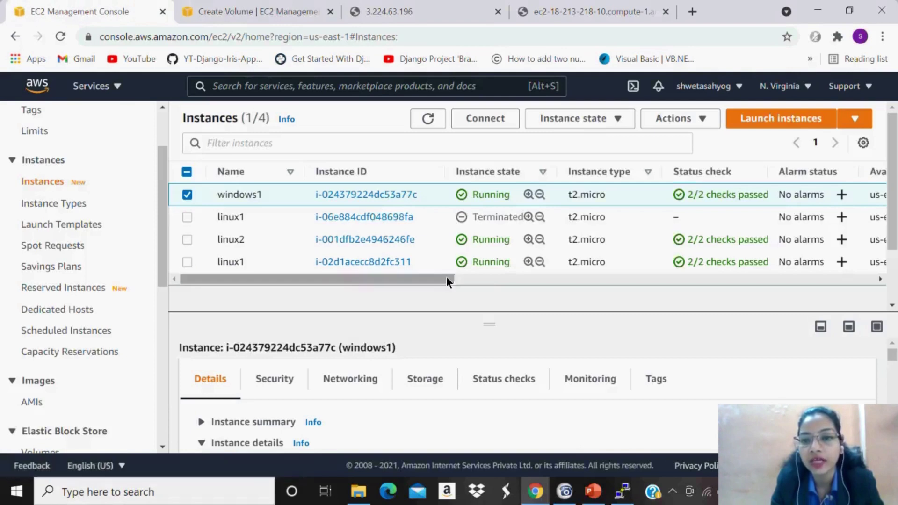
pyautogui.moveTo(447, 279); pyautogui.dragTo(448, 279)
pyautogui.hscroll(5, 486, 278)
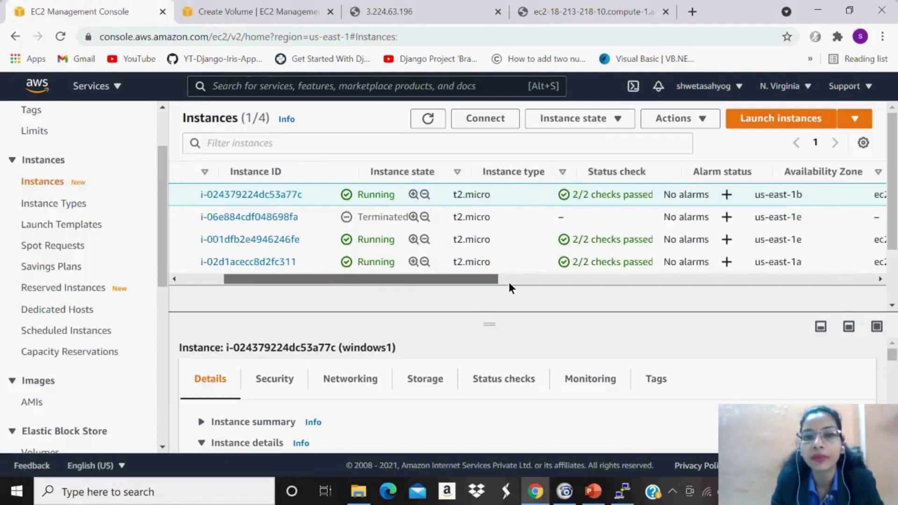
pyautogui.hscroll(3, 546, 290)
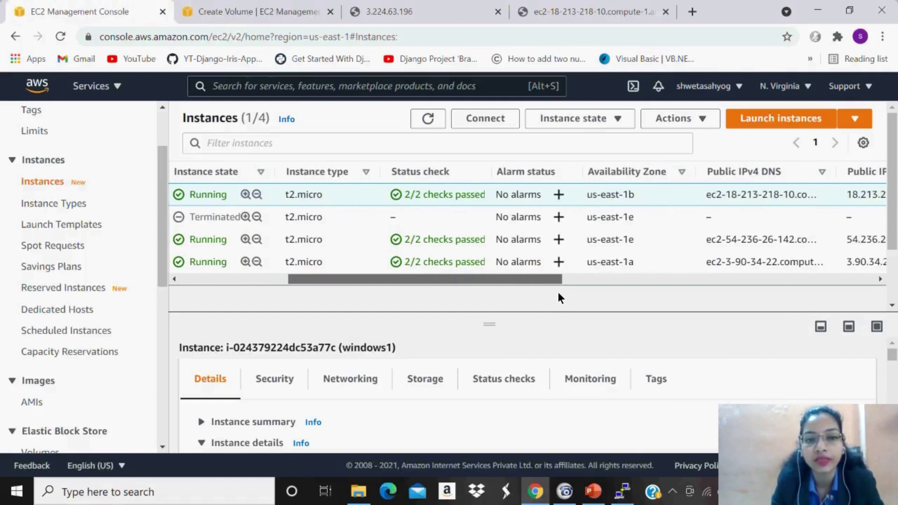
pyautogui.hscroll(1, 557, 292)
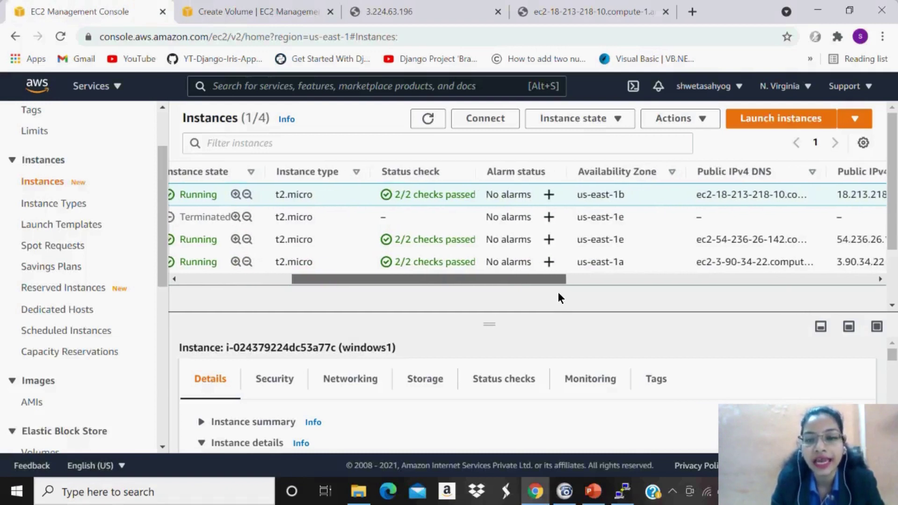
# Choose availability zone us-east-1b and create the 1 GiB volume.
pyautogui.click(243, 7)
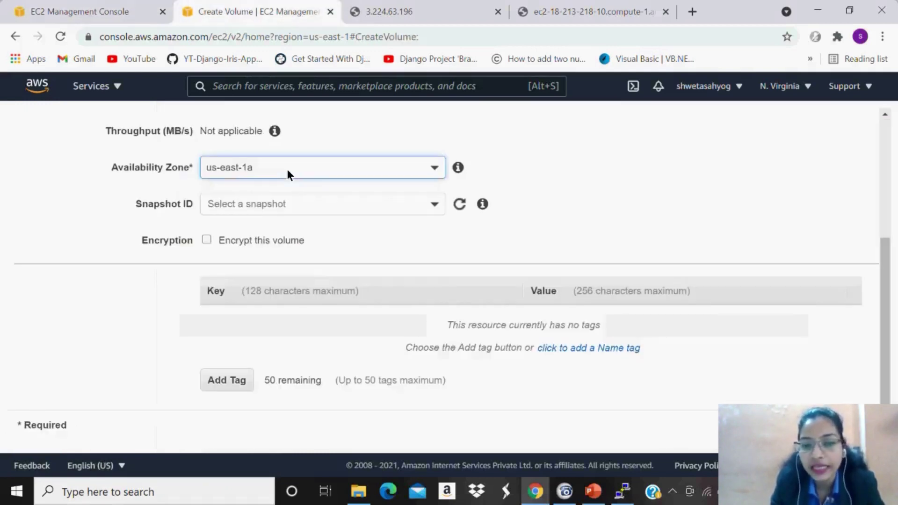
pyautogui.click(287, 169)
pyautogui.click(294, 191)
pyautogui.click(851, 425)
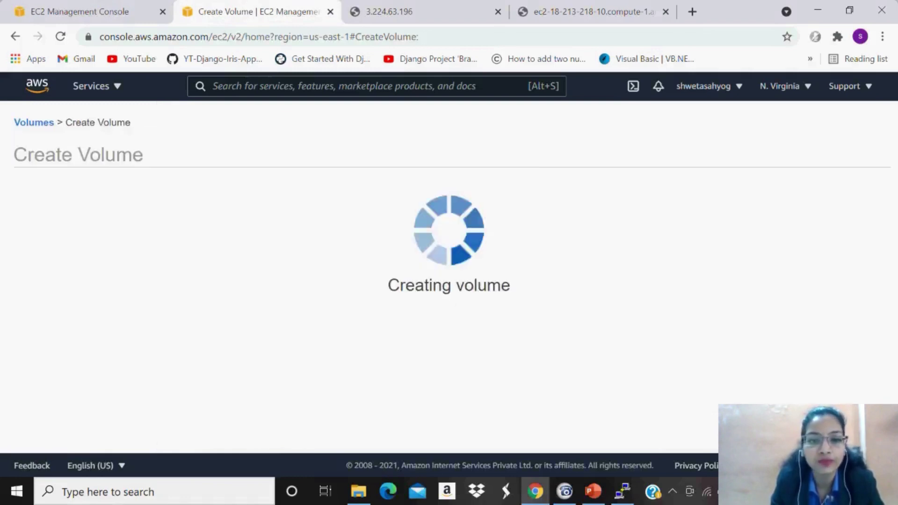
pyautogui.click(670, 282)
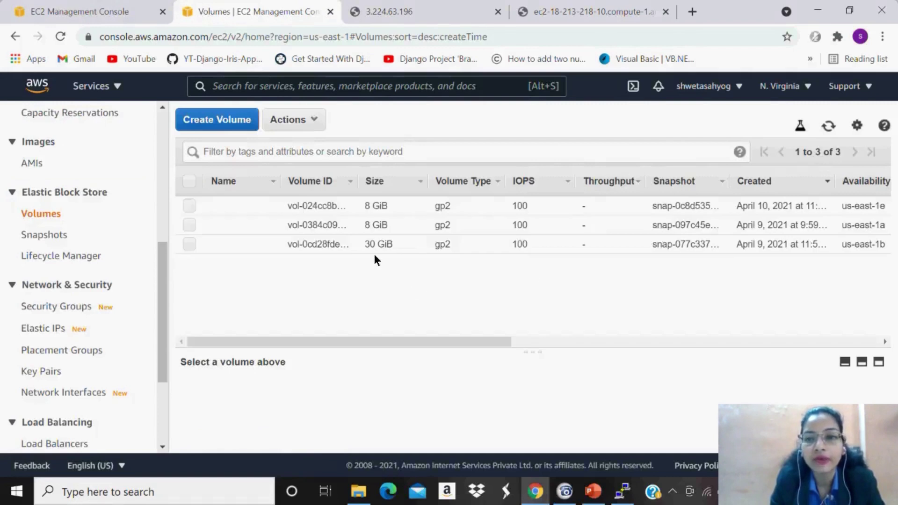
# Refresh the volumes list to see the new 1 GiB 'extra' volume available in us-east-1b.
pyautogui.click(829, 126)
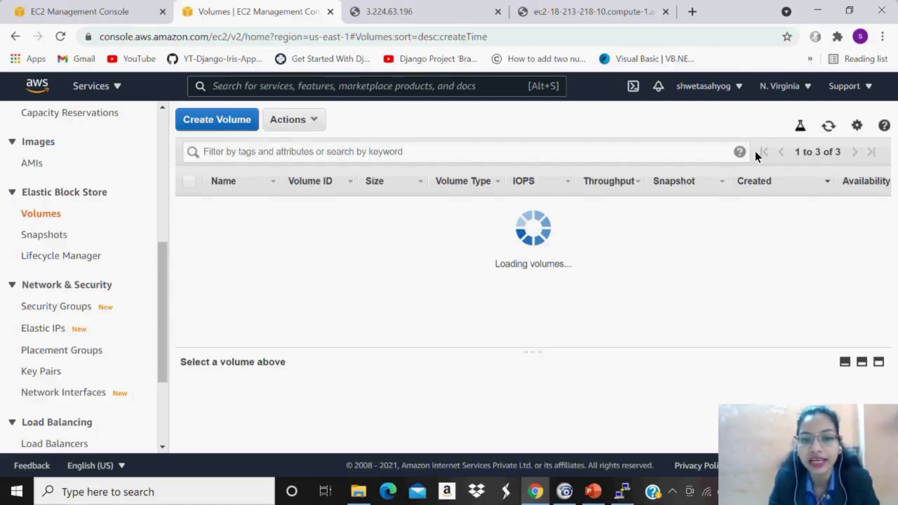
pyautogui.moveTo(498, 342); pyautogui.dragTo(643, 348)
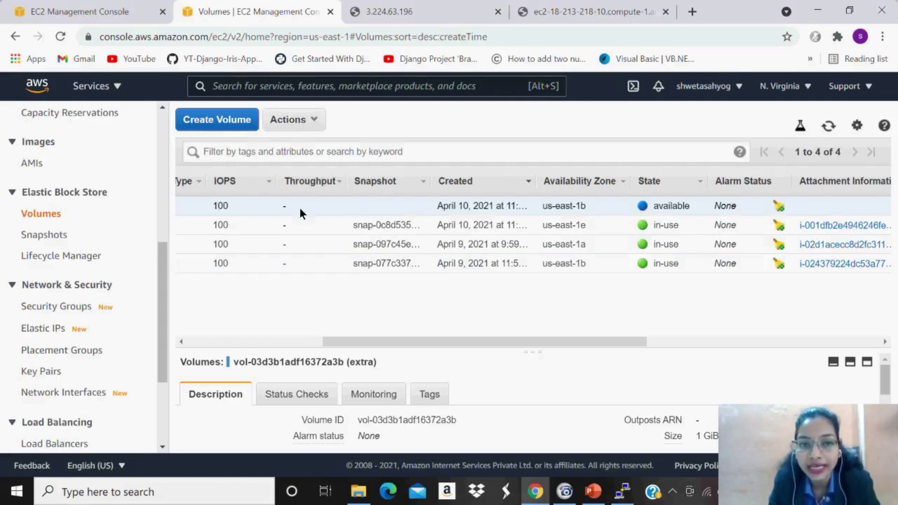
# Attach the 1 GiB 'extra' volume to the windows1 instance as device xvdf.
pyautogui.click(293, 121)
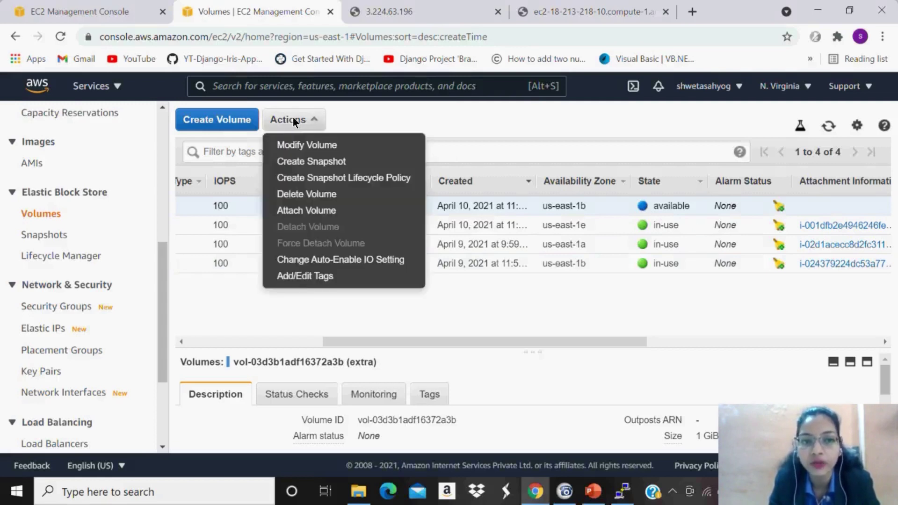
pyautogui.click(321, 210)
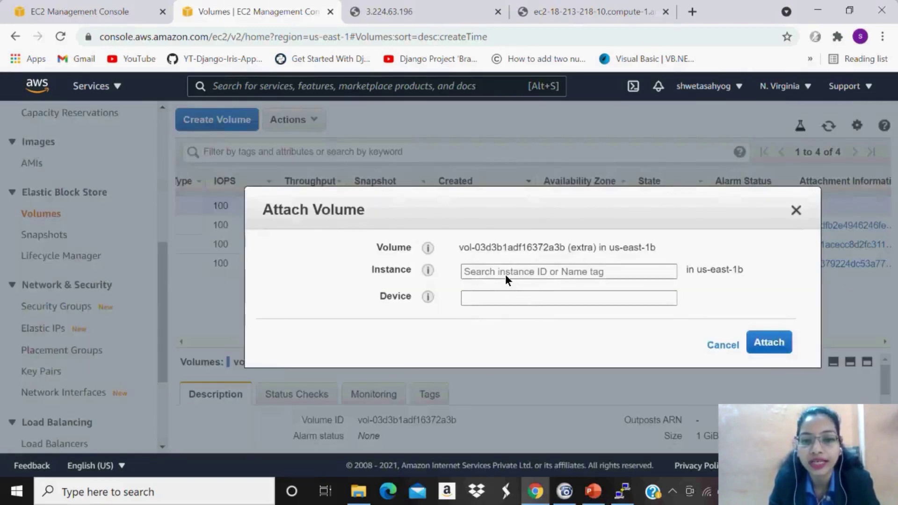
pyautogui.click(505, 273)
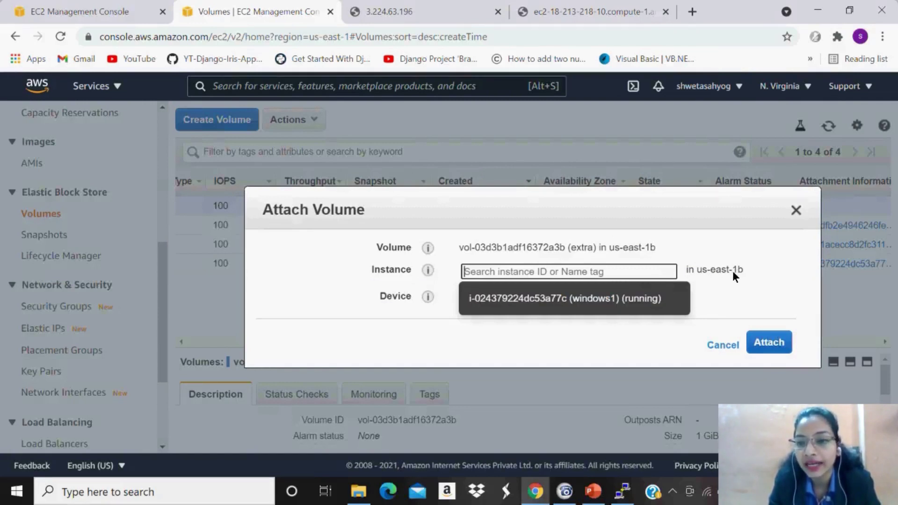
pyautogui.click(607, 299)
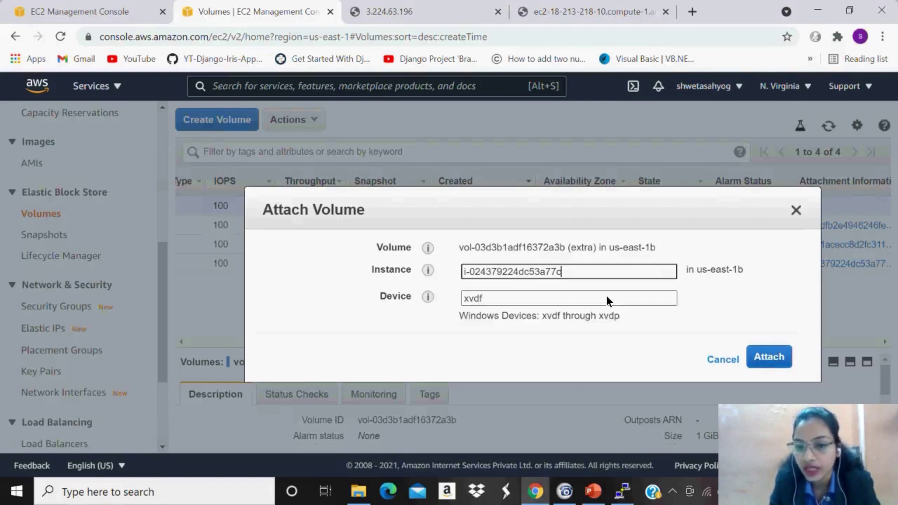
pyautogui.click(762, 356)
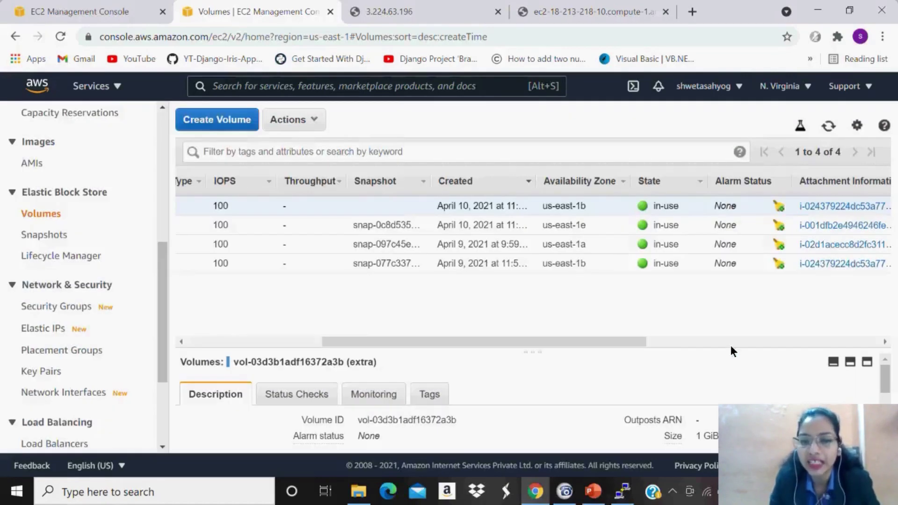
# Scroll through the volumes table, then return to the EC2 Instances list showing windows1.
pyautogui.moveTo(617, 344); pyautogui.dragTo(551, 363)
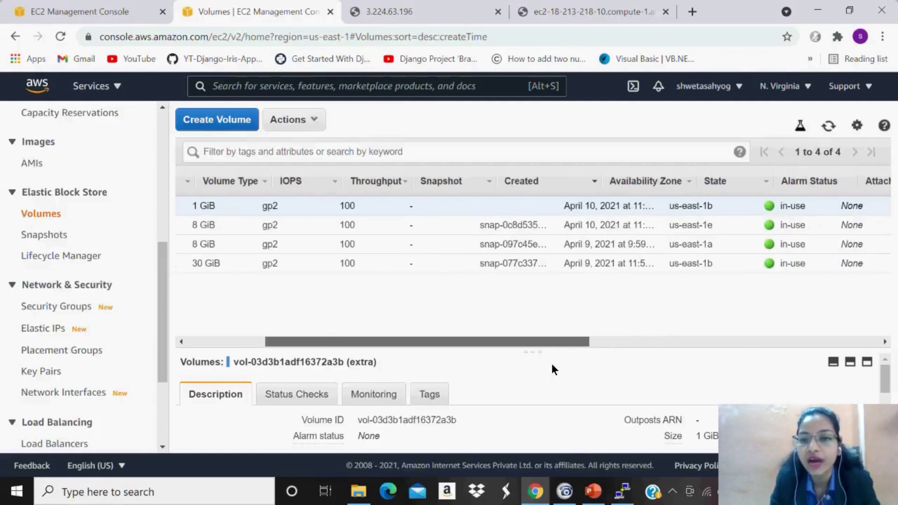
pyautogui.press('Left')
pyautogui.press('Left')
pyautogui.press('Left')
pyautogui.press('Left')
pyautogui.press('Left')
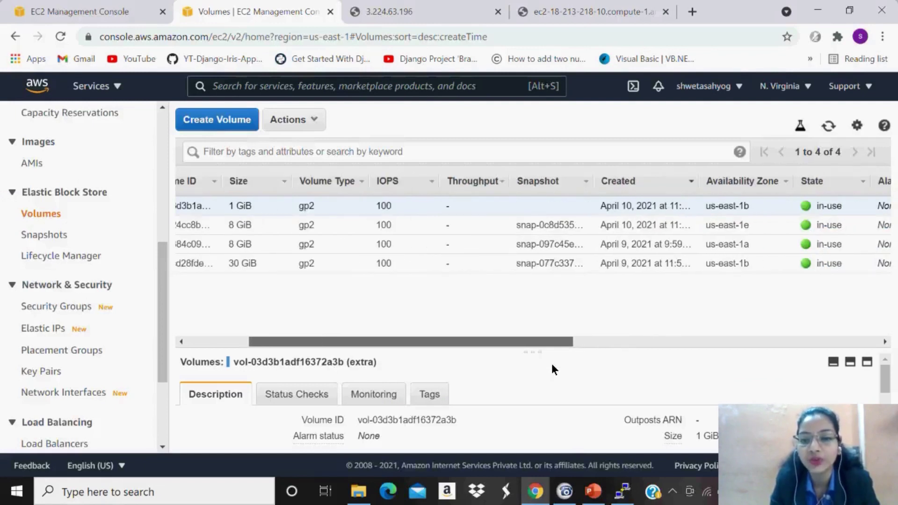
pyautogui.press('Left')
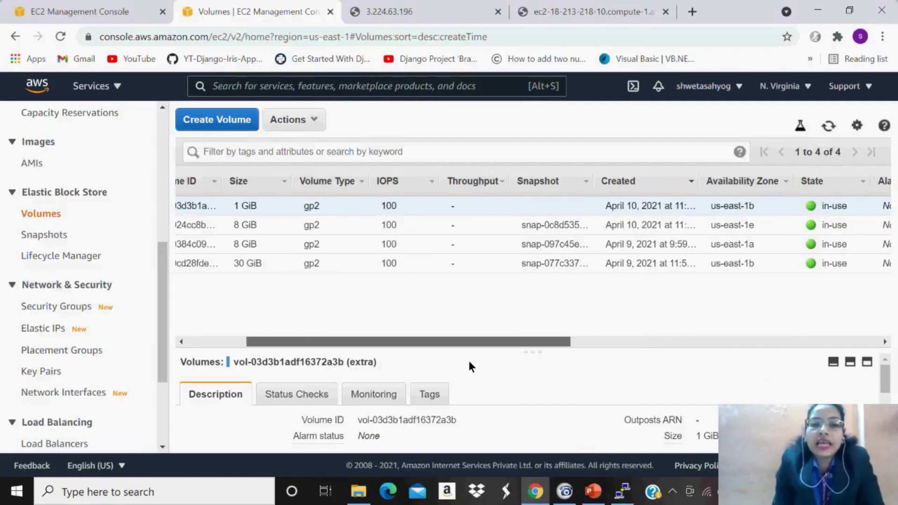
pyautogui.press('Left')
pyautogui.press('Left')
pyautogui.press('Left')
pyautogui.press('Left')
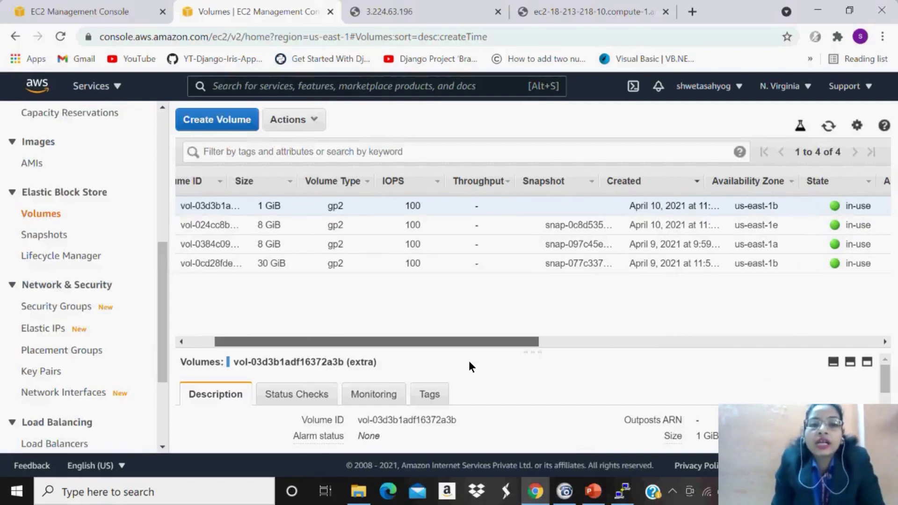
pyautogui.press('Left')
pyautogui.press('Left')
pyautogui.press('Left')
pyautogui.press('Left')
pyautogui.press('Left')
pyautogui.press('Left')
pyautogui.press('Left')
pyautogui.press('Left')
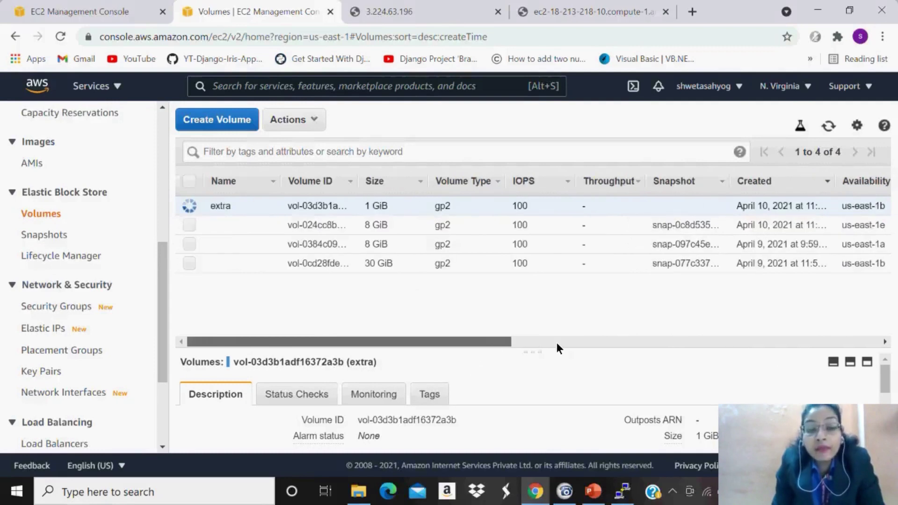
pyautogui.hscroll(6, 557, 345)
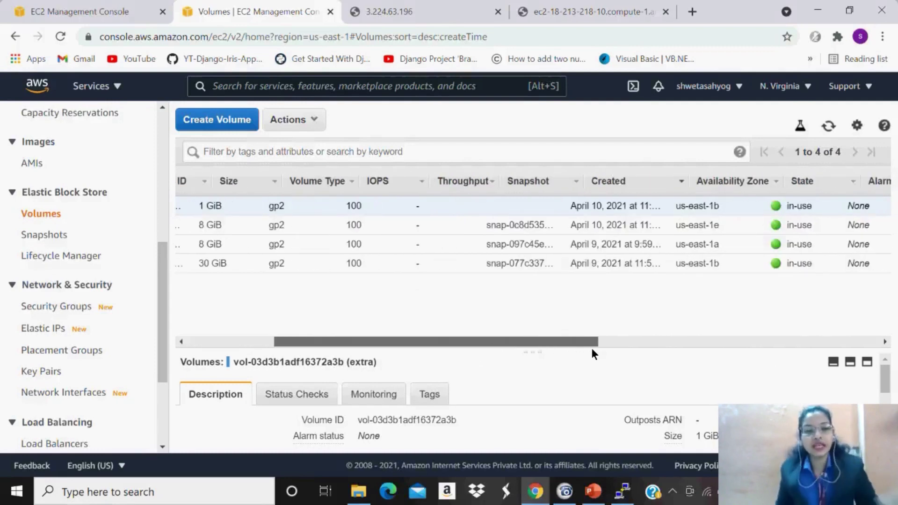
pyautogui.hscroll(5, 592, 349)
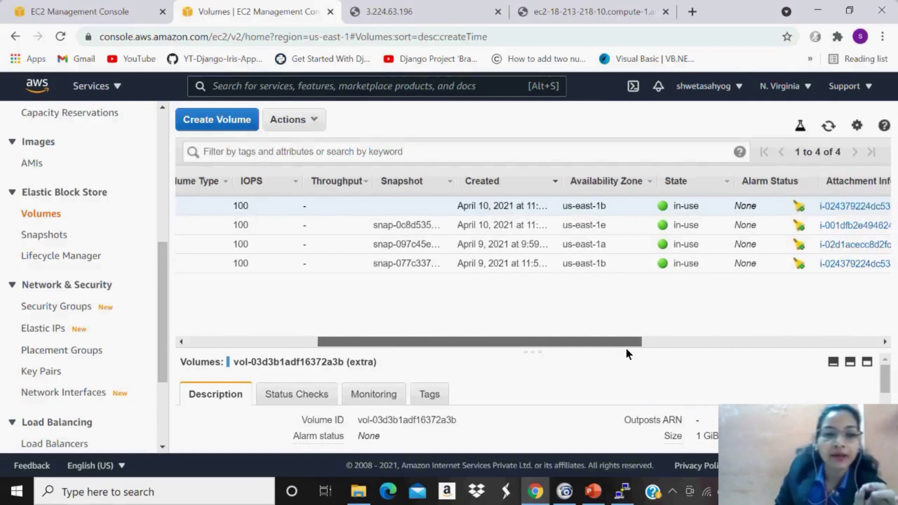
pyautogui.hscroll(2, 627, 349)
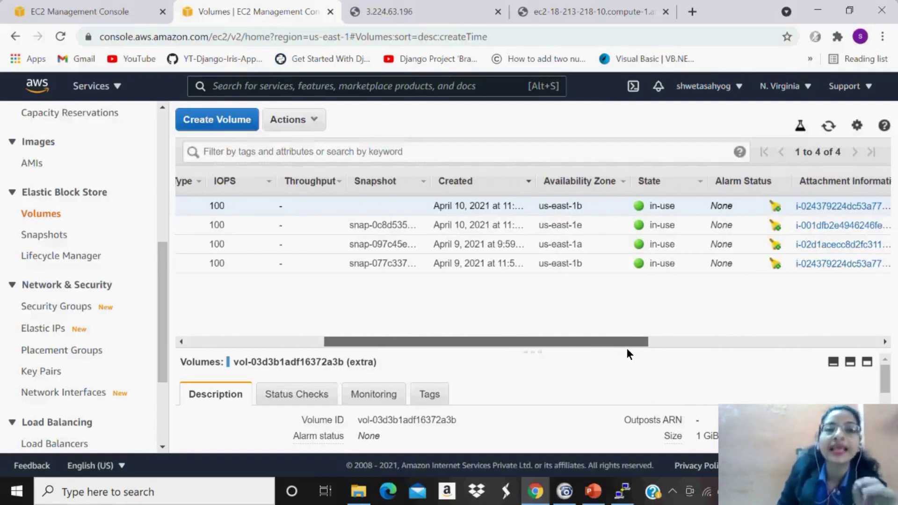
pyautogui.hscroll(-13, 626, 347)
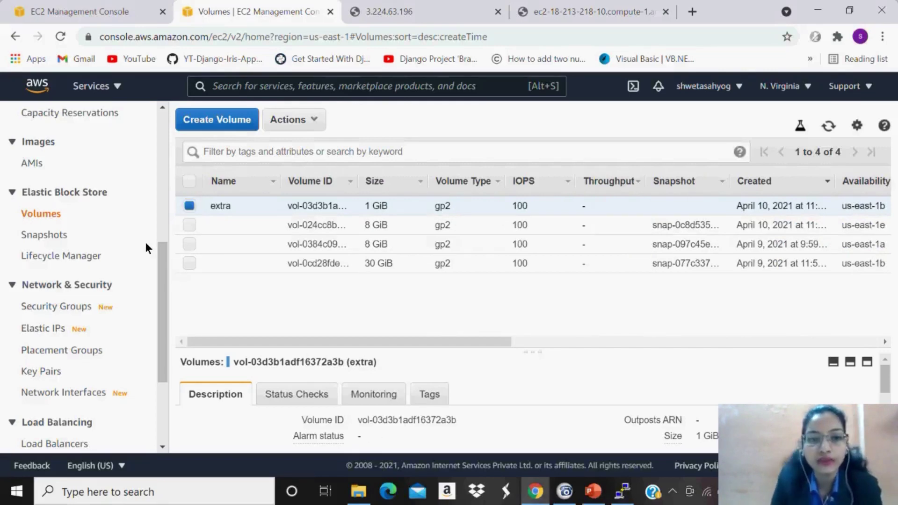
pyautogui.click(77, 5)
pyautogui.moveTo(321, 281); pyautogui.dragTo(209, 281)
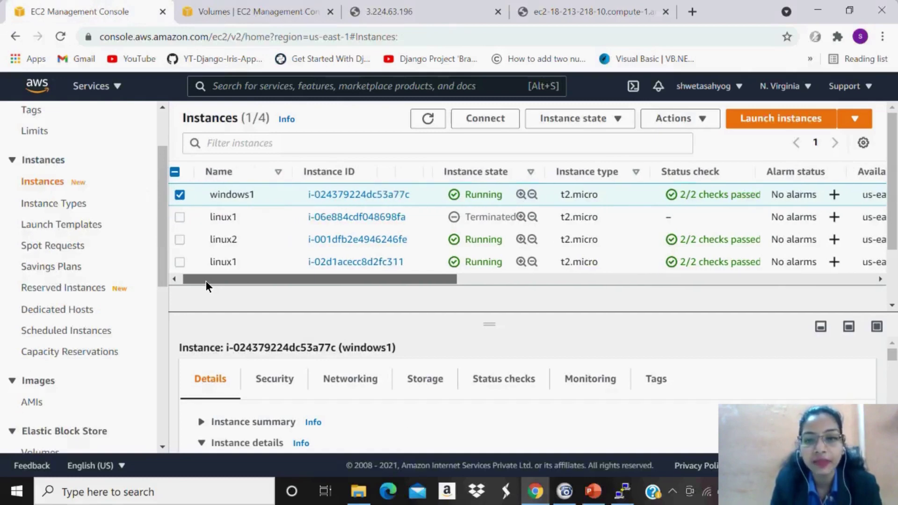
# Decrypt windows1's Administrator password on the RDP client page using windows1.pem.
pyautogui.click(493, 119)
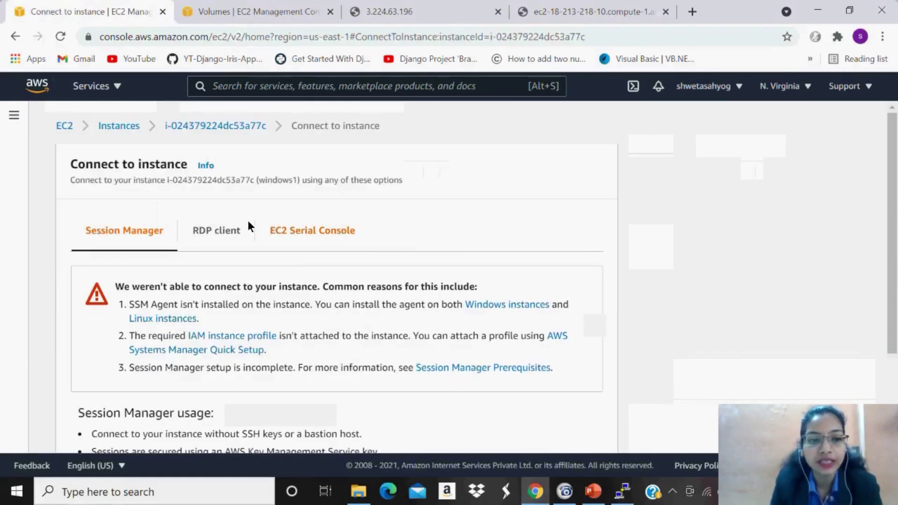
pyautogui.click(220, 232)
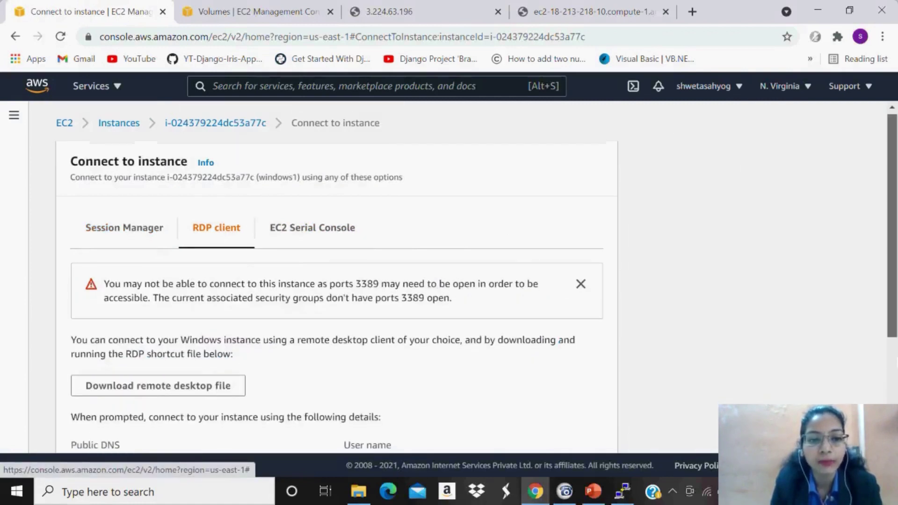
pyautogui.scroll(-3, 336, 276)
pyautogui.click(159, 341)
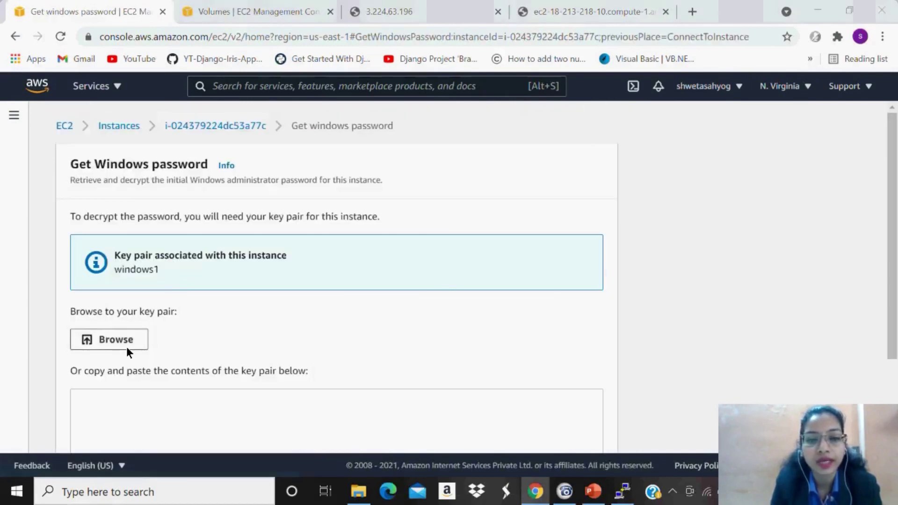
pyautogui.click(126, 348)
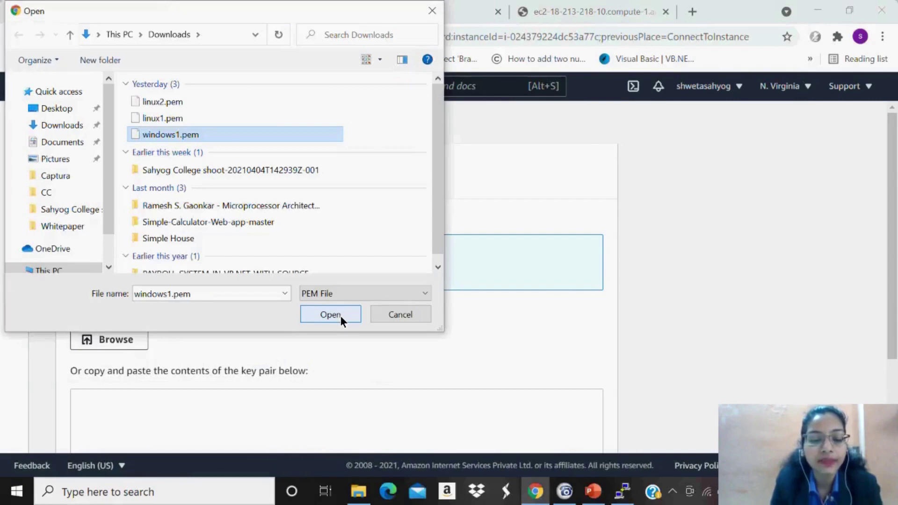
pyautogui.click(341, 316)
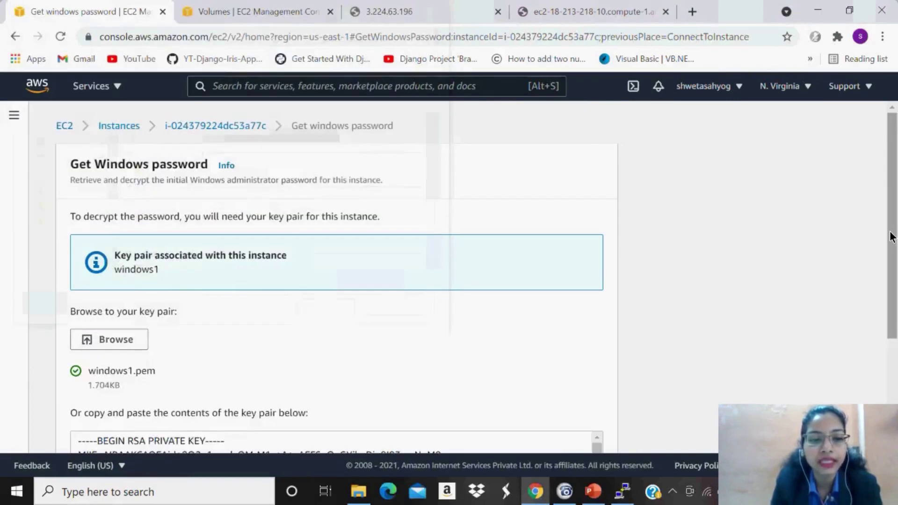
pyautogui.scroll(-3, 891, 237)
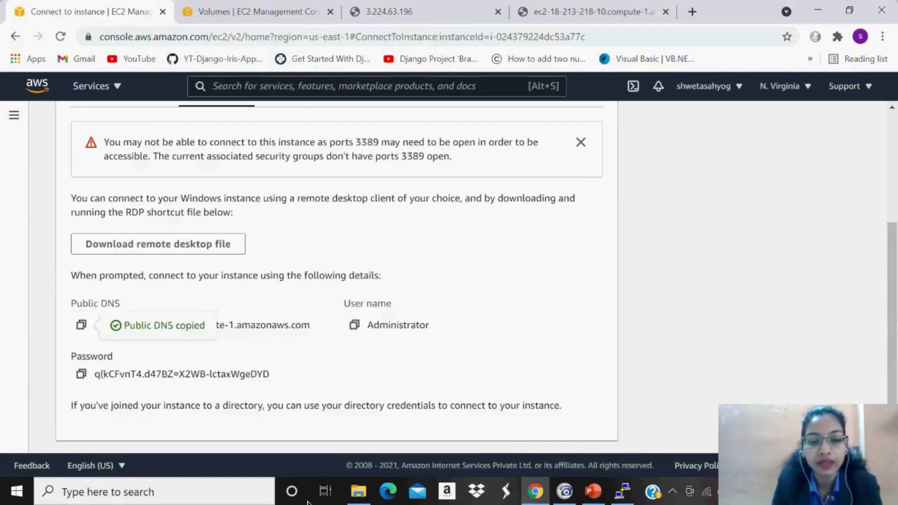
pyautogui.click(191, 500)
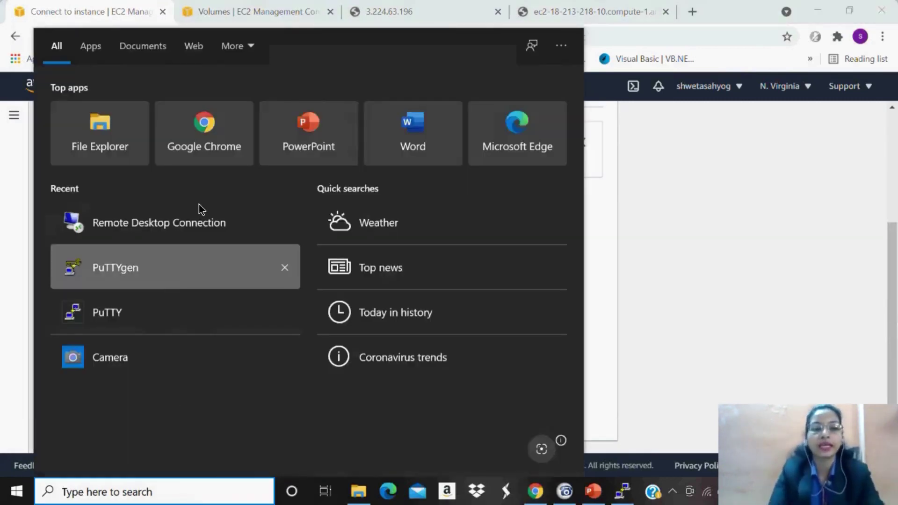
# Launch Remote Desktop Connection, try the prefilled host, and dismiss the connection error.
pyautogui.click(200, 220)
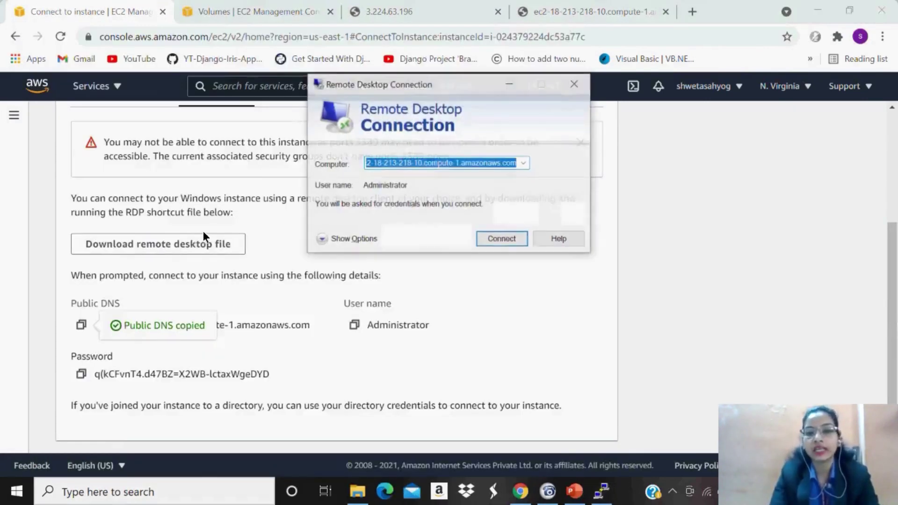
pyautogui.write('ec2-18-213-218-10.compute-1.amazonaws.com')
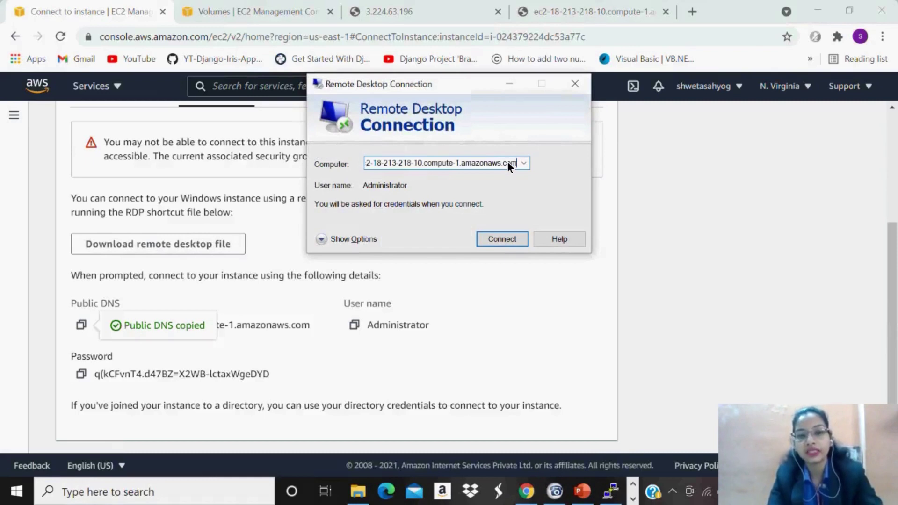
pyautogui.click(501, 239)
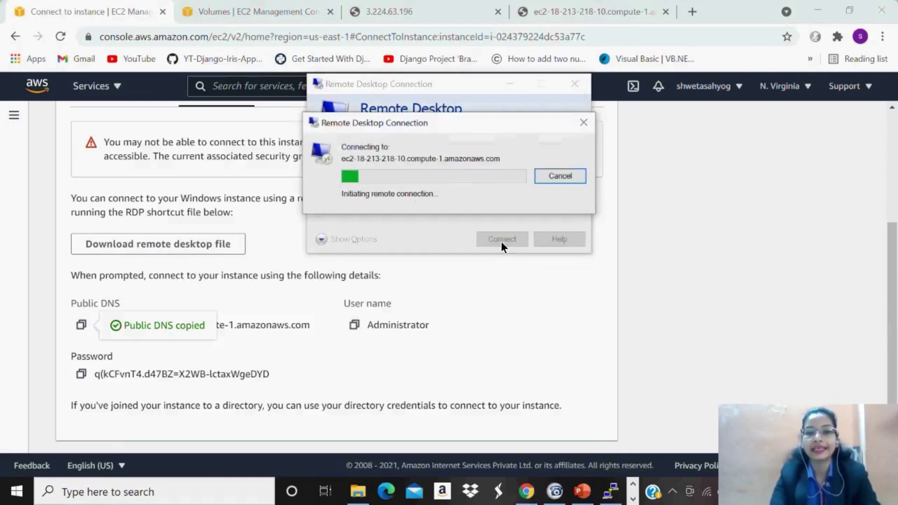
pyautogui.click(360, 323)
pyautogui.hotkey('alt', 'Tab')
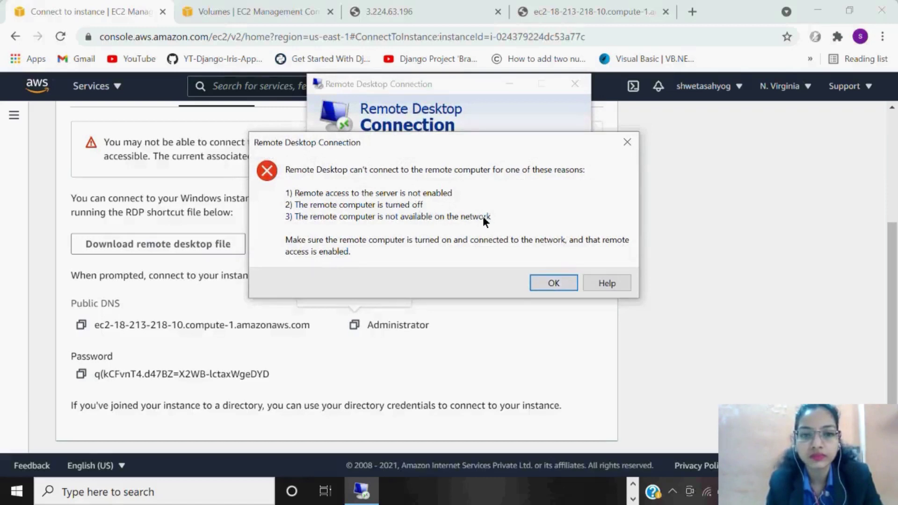
pyautogui.click(551, 288)
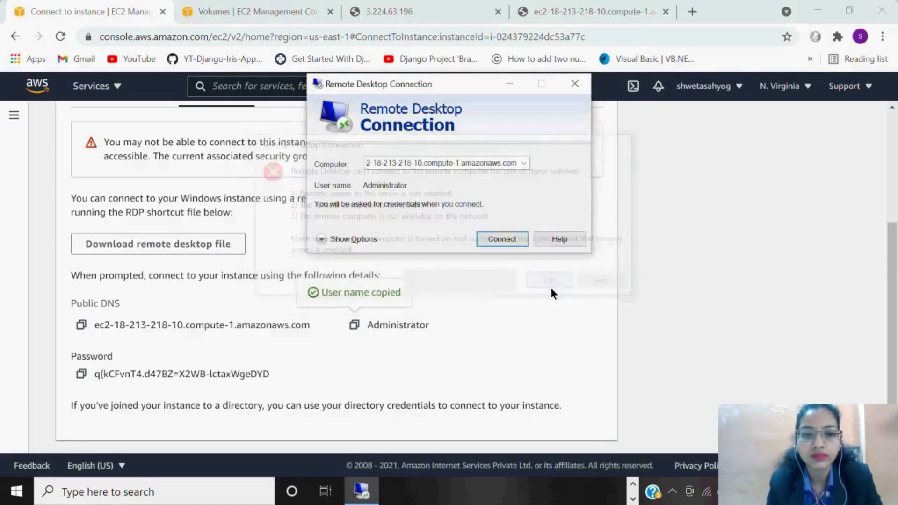
# Replace the Computer field with windows1's public DNS and retry; the connection fails again.
pyautogui.click(83, 331)
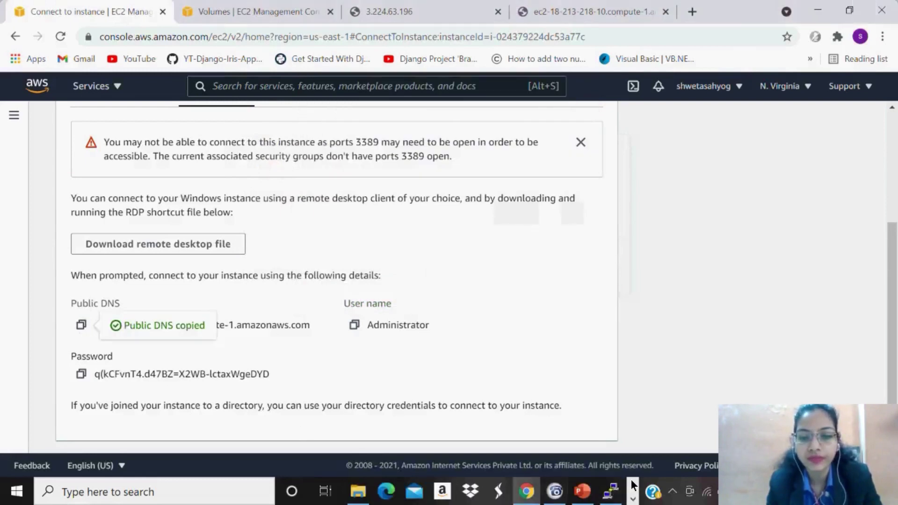
pyautogui.click(633, 496)
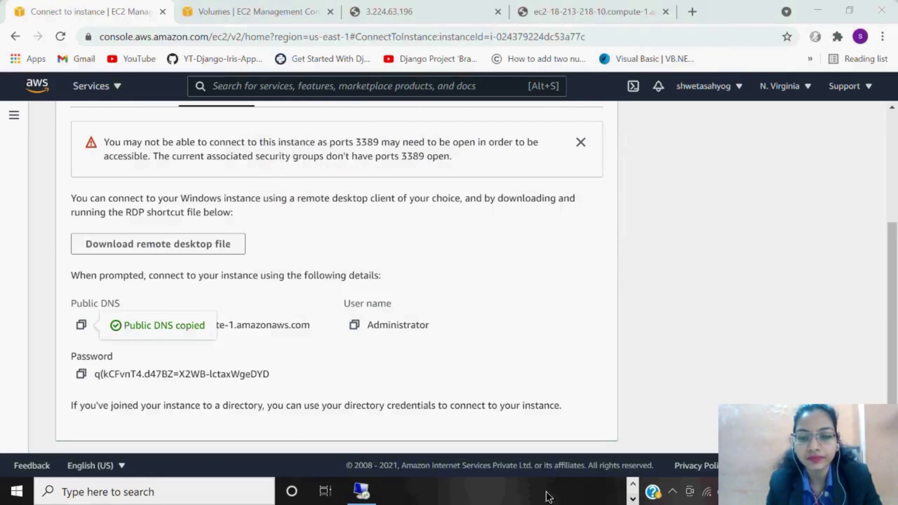
pyautogui.click(369, 492)
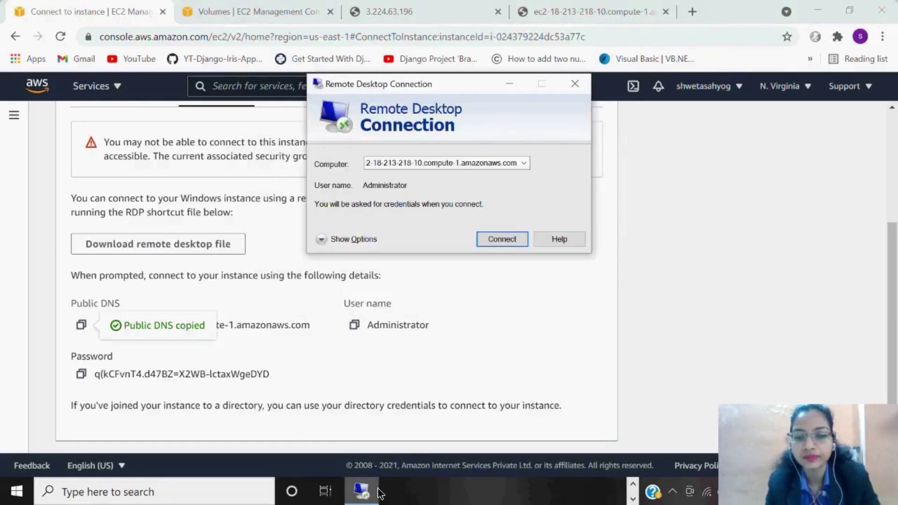
pyautogui.doubleClick(493, 164)
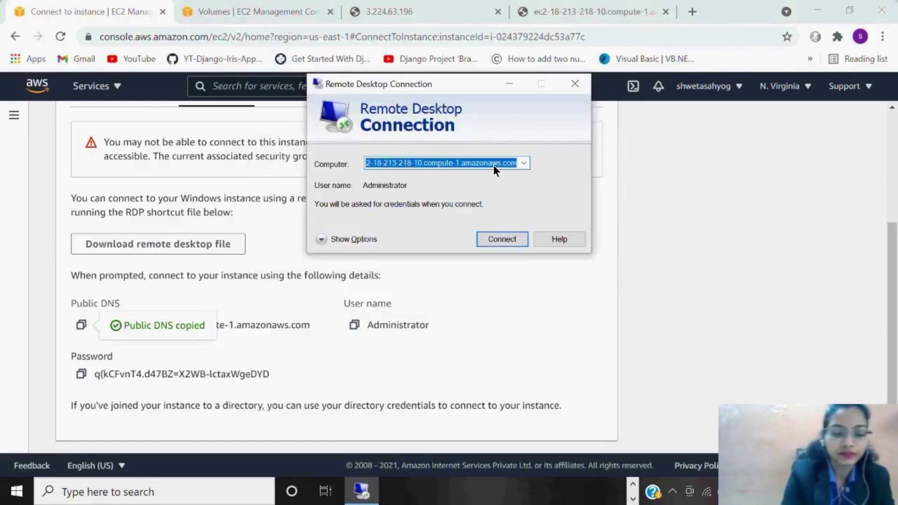
pyautogui.press('BackSpace')
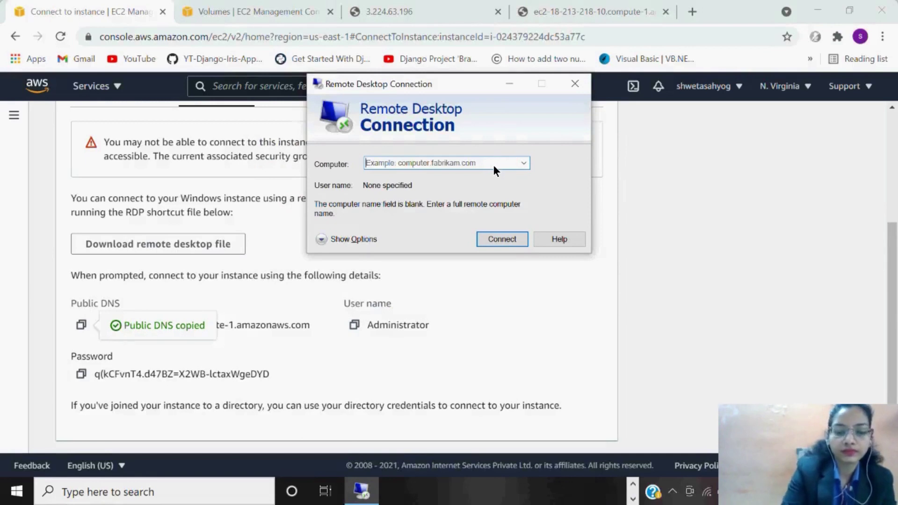
pyautogui.hotkey('ctrl', 'v')
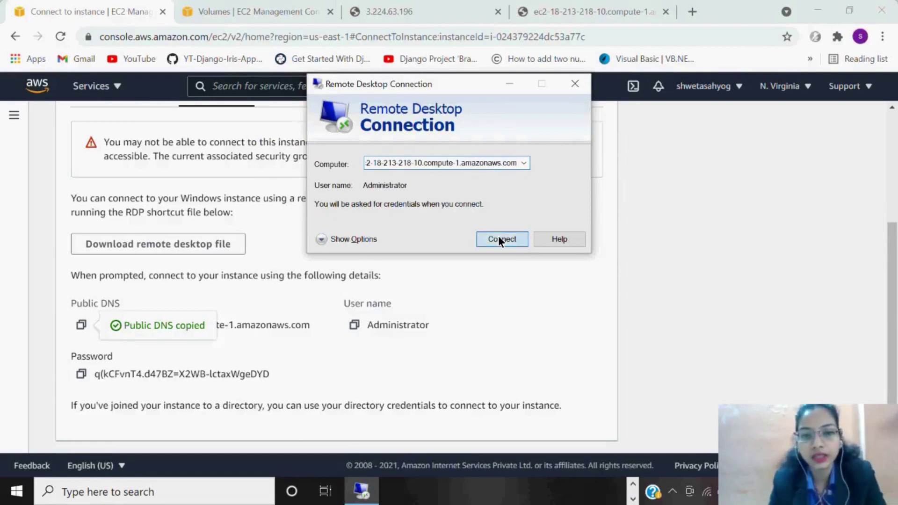
pyautogui.click(498, 236)
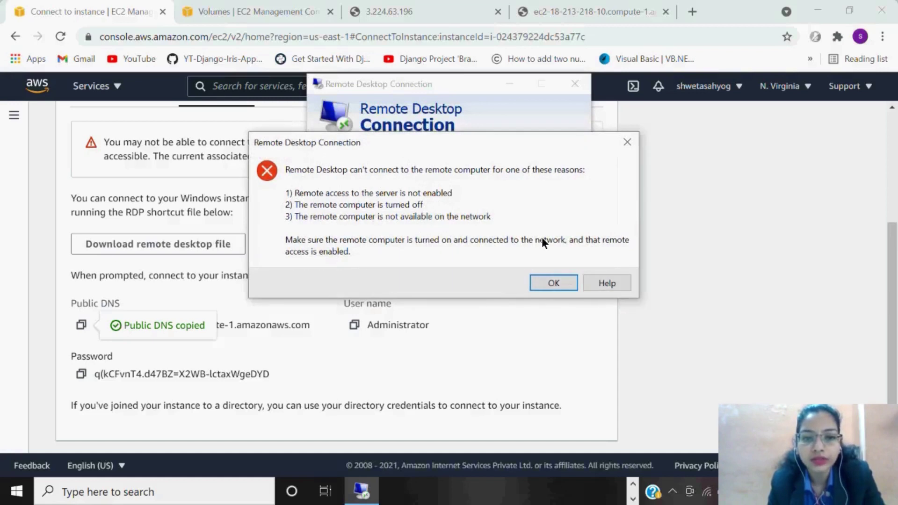
pyautogui.click(553, 285)
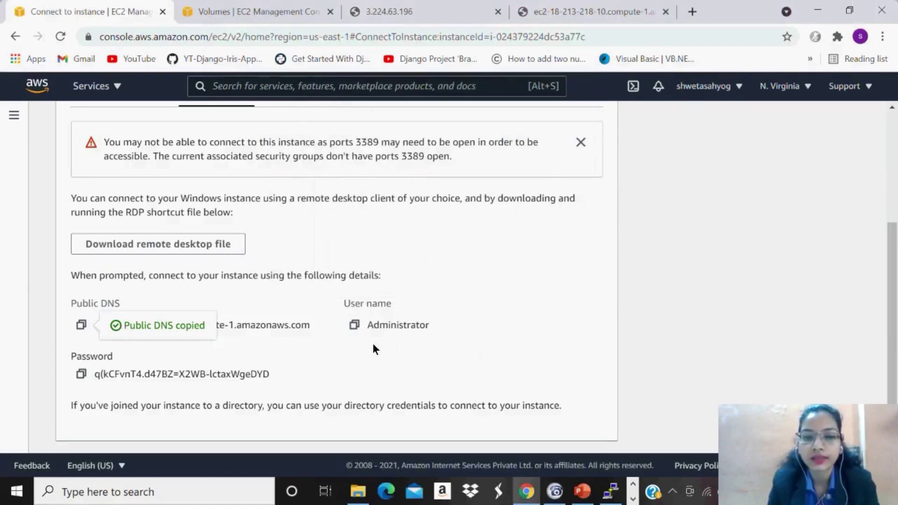
# Copy the Administrator user name and decrypted password, saving the password in Notepad.
pyautogui.click(355, 326)
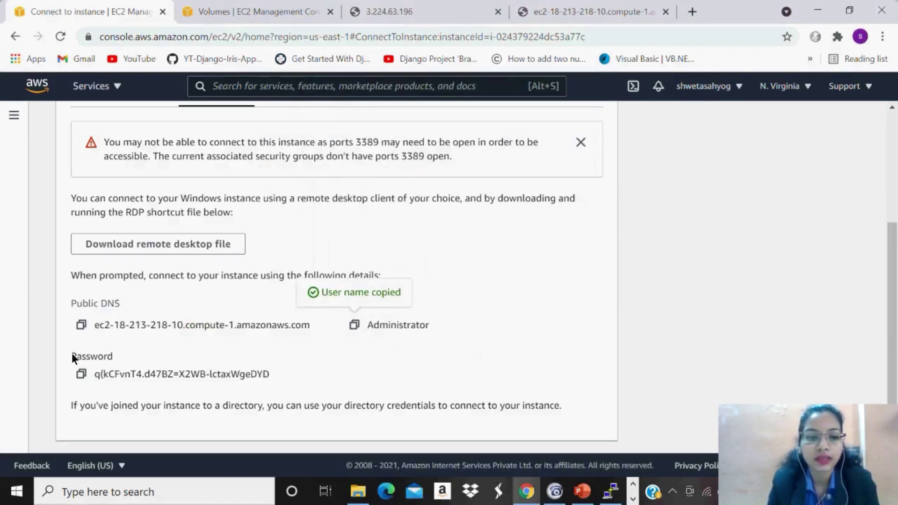
pyautogui.click(81, 374)
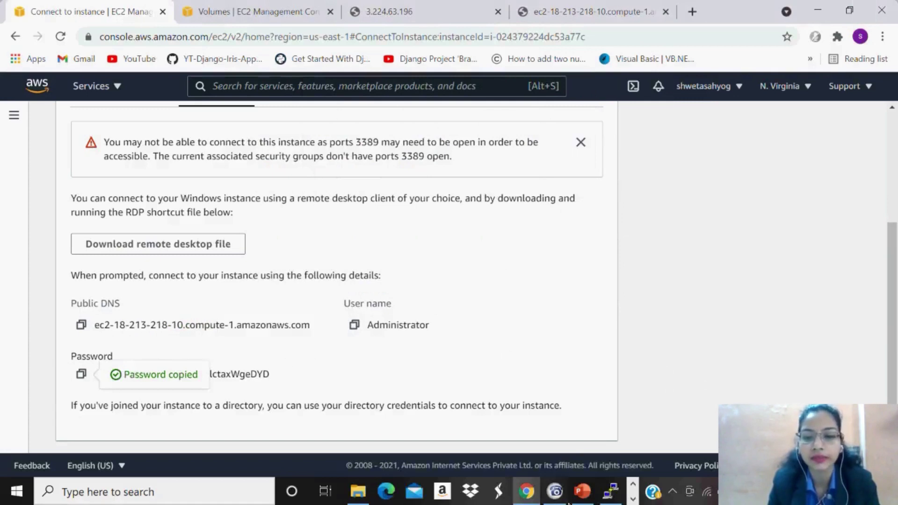
pyautogui.click(221, 497)
pyautogui.write('not')
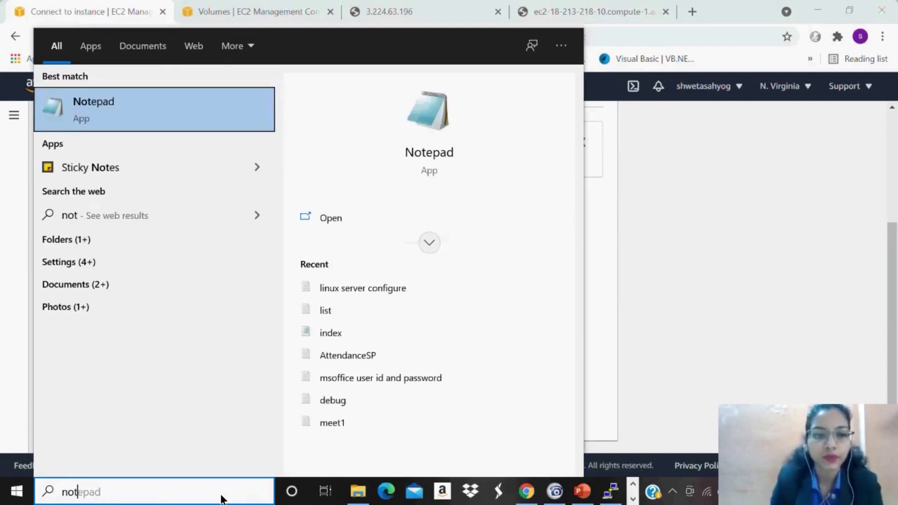
pyautogui.press('Escape')
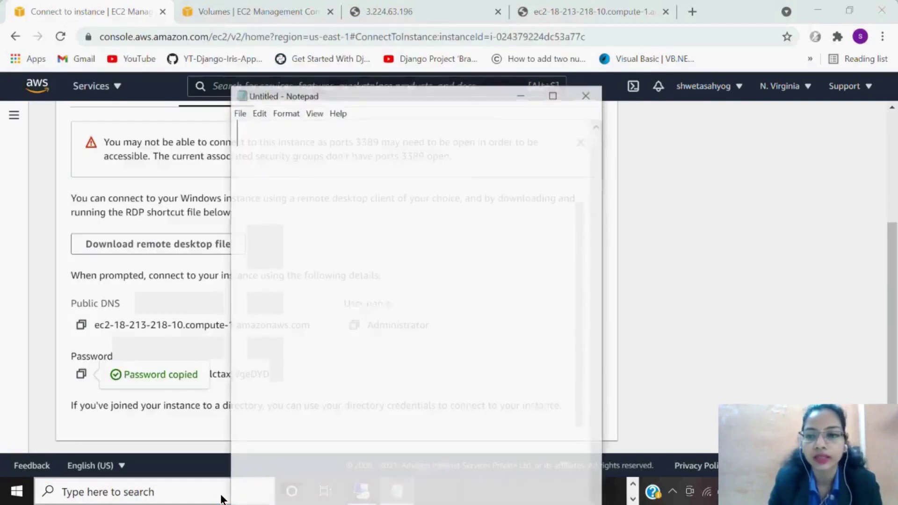
pyautogui.hotkey('ctrl', 'v')
# Scroll back up the connect page and return to the EC2 Instances list.
pyautogui.click(198, 243)
pyautogui.moveTo(197, 243); pyautogui.dragTo(71, 212)
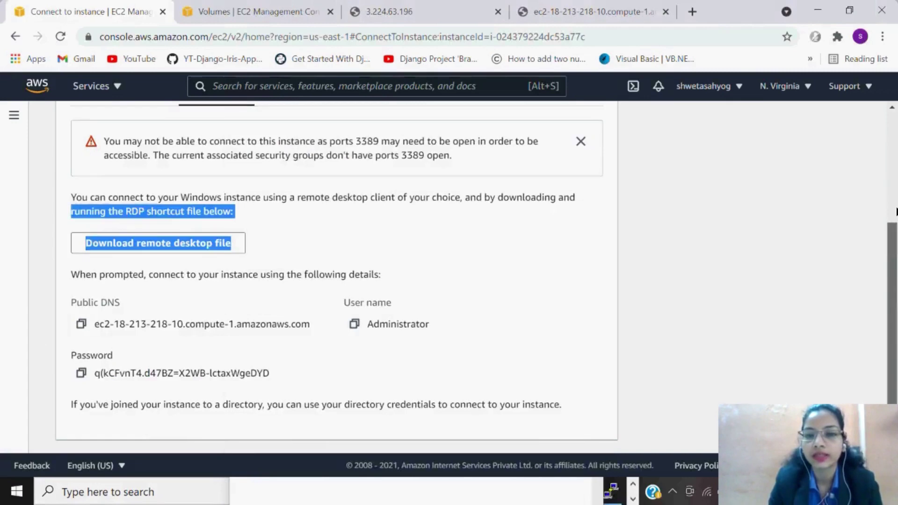
pyautogui.scroll(1, 895, 169)
pyautogui.scroll(1, 894, 168)
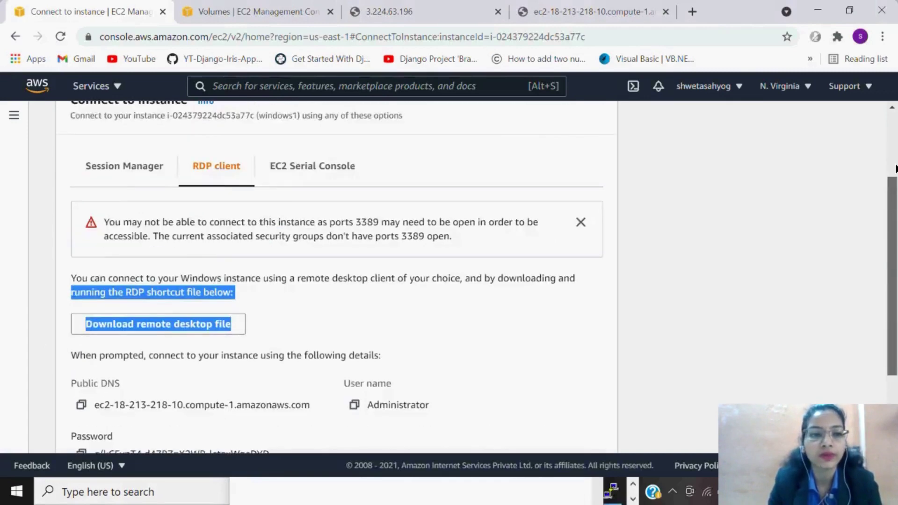
pyautogui.scroll(1, 895, 169)
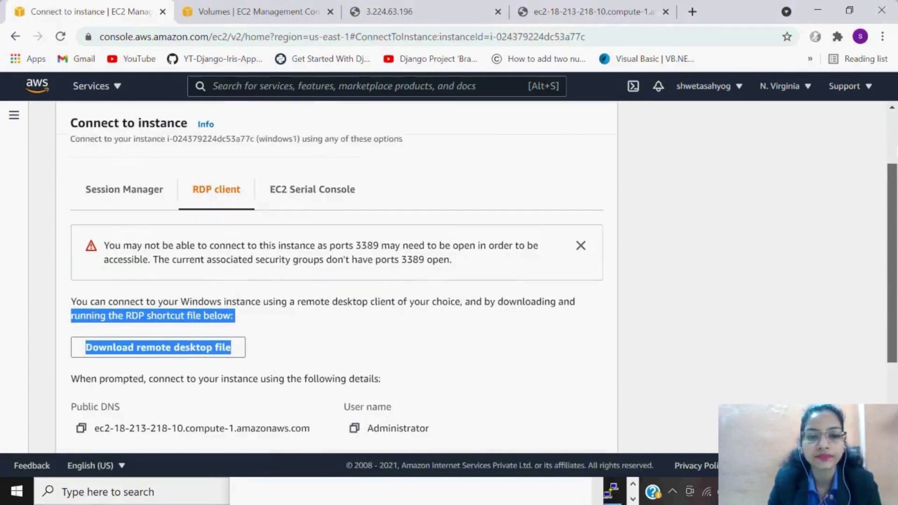
pyautogui.scroll(1, 894, 168)
pyautogui.scroll(2, 895, 169)
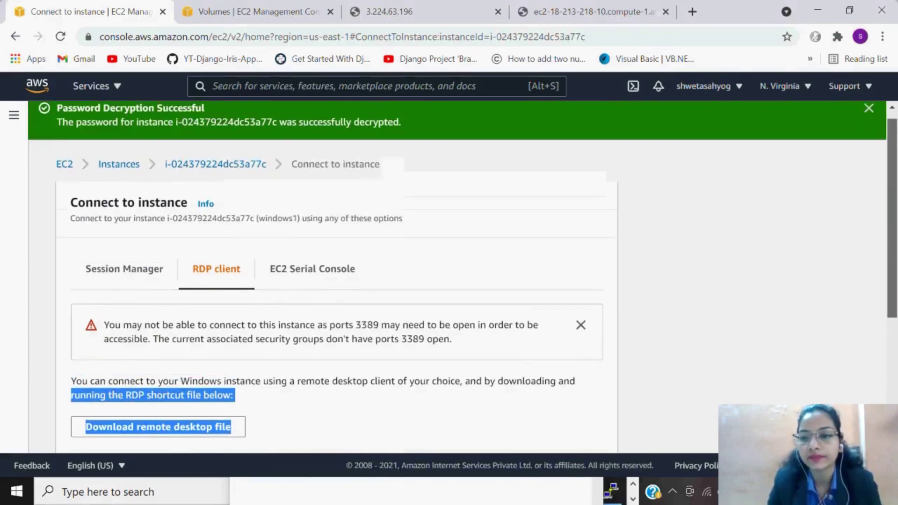
pyautogui.click(125, 177)
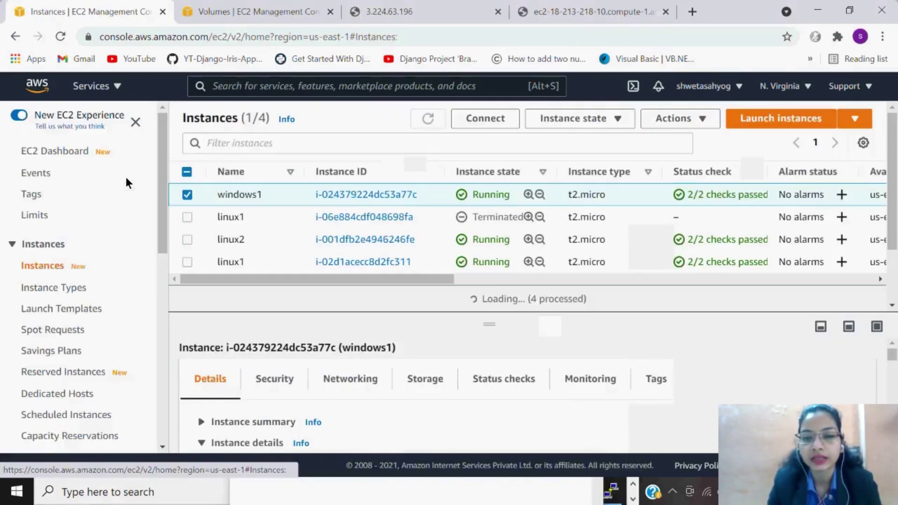
# Connect Remote Desktop to windows1's public IPv4 address 3.239.213.109.
pyautogui.click(196, 421)
pyautogui.moveTo(891, 357); pyautogui.dragTo(893, 370)
pyautogui.click(430, 382)
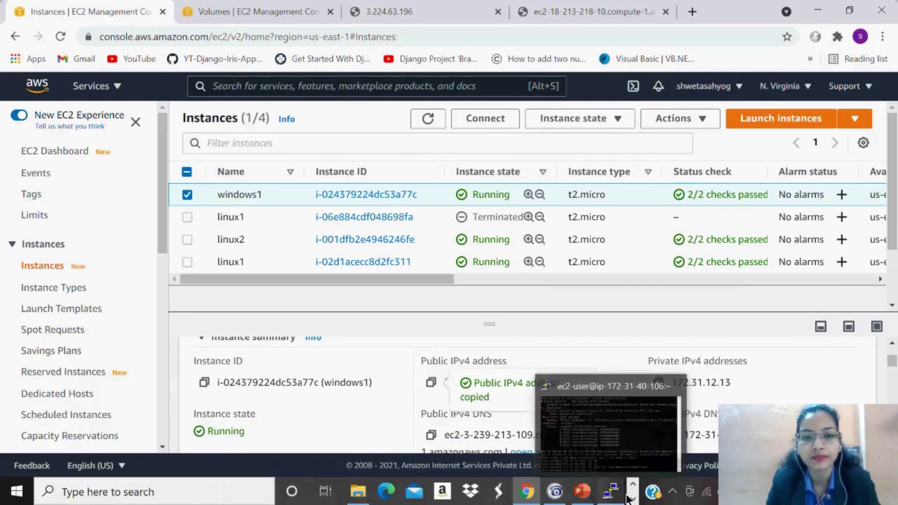
pyautogui.click(632, 500)
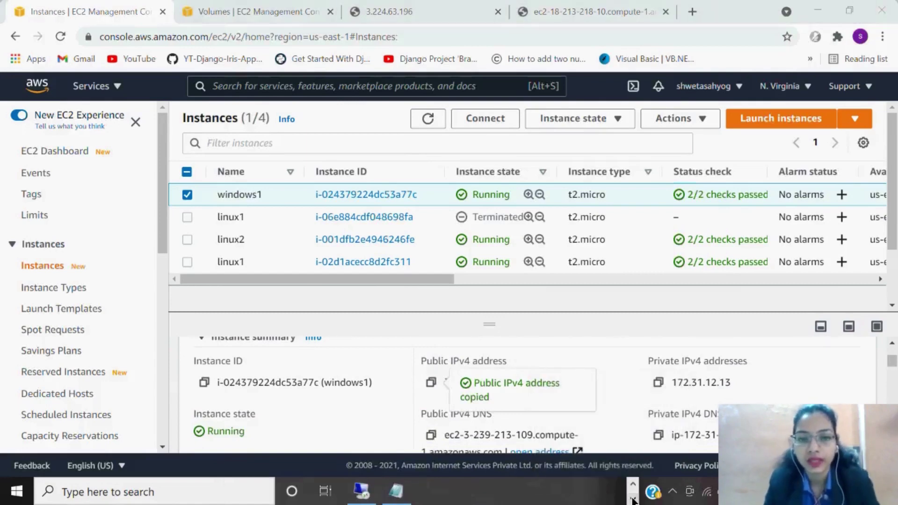
pyautogui.click(362, 495)
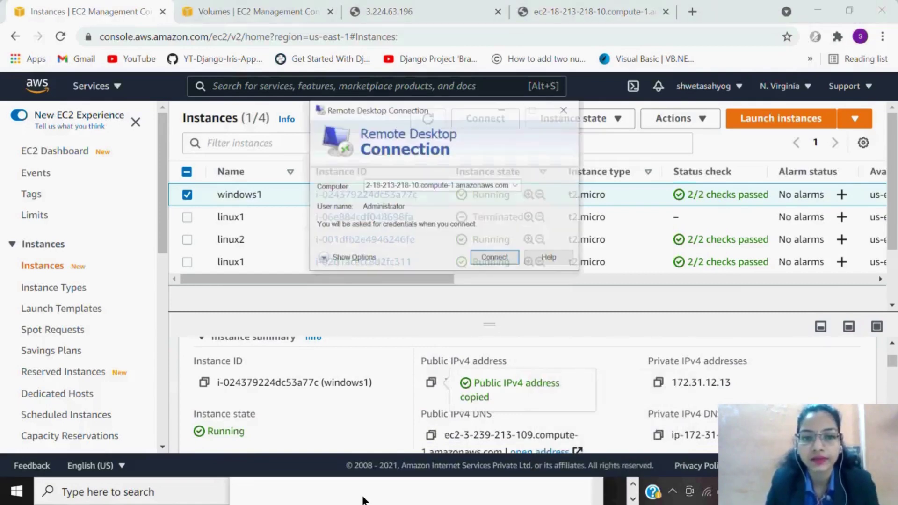
pyautogui.doubleClick(419, 163)
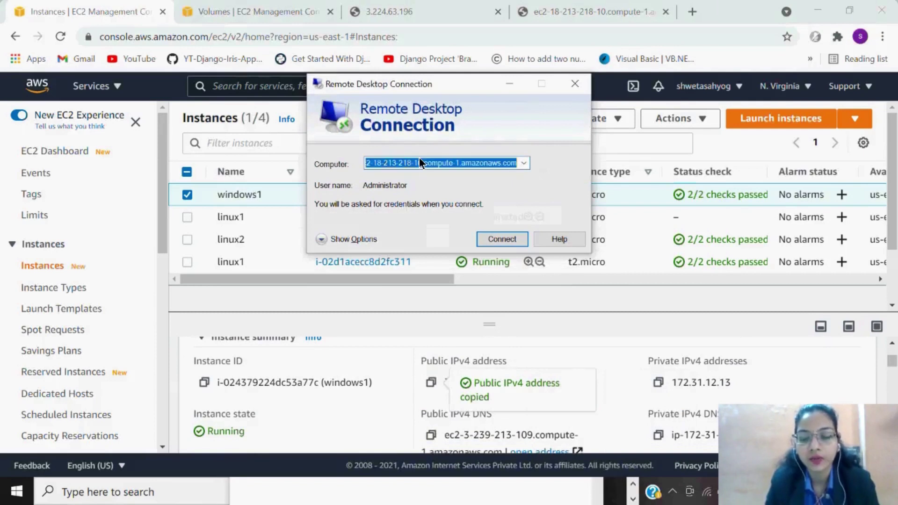
pyautogui.hotkey('ctrl', 'v')
pyautogui.click(490, 235)
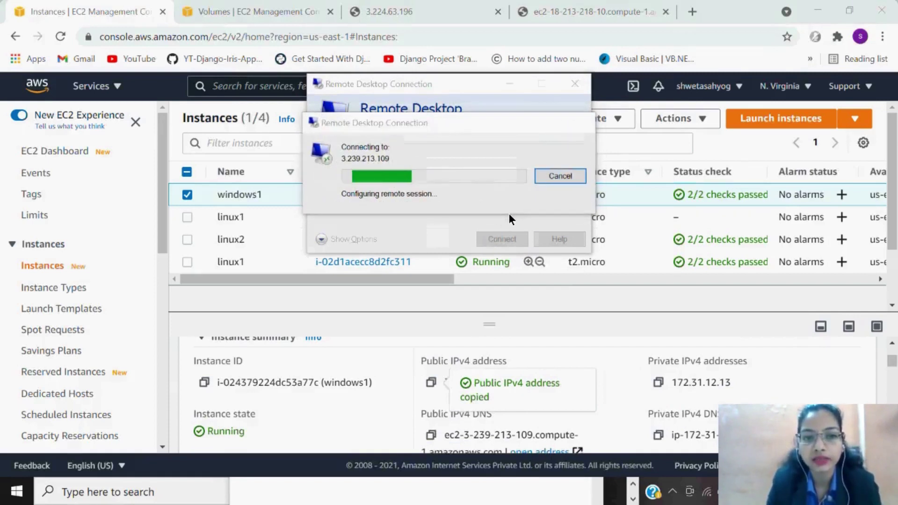
# Log in as Administrator with the saved password and accept the certificate warning.
pyautogui.write('Administrator')
pyautogui.press('Tab')
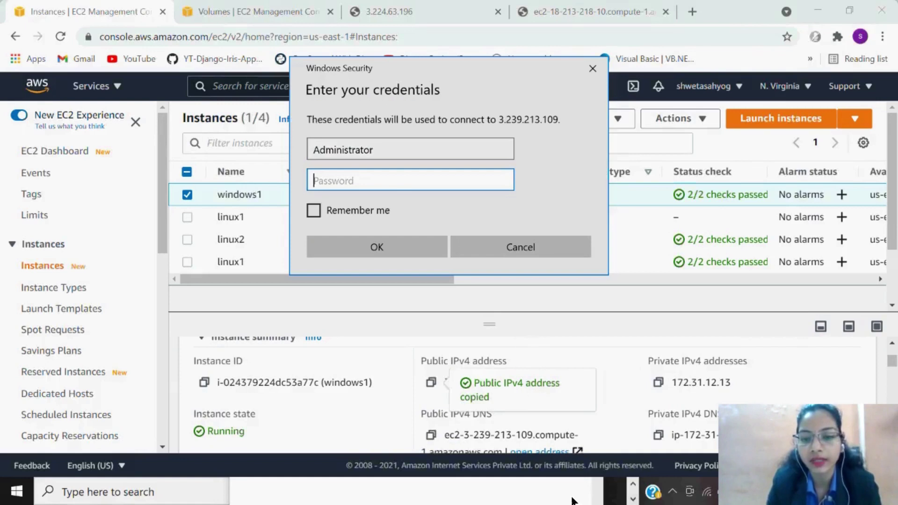
pyautogui.click(570, 500)
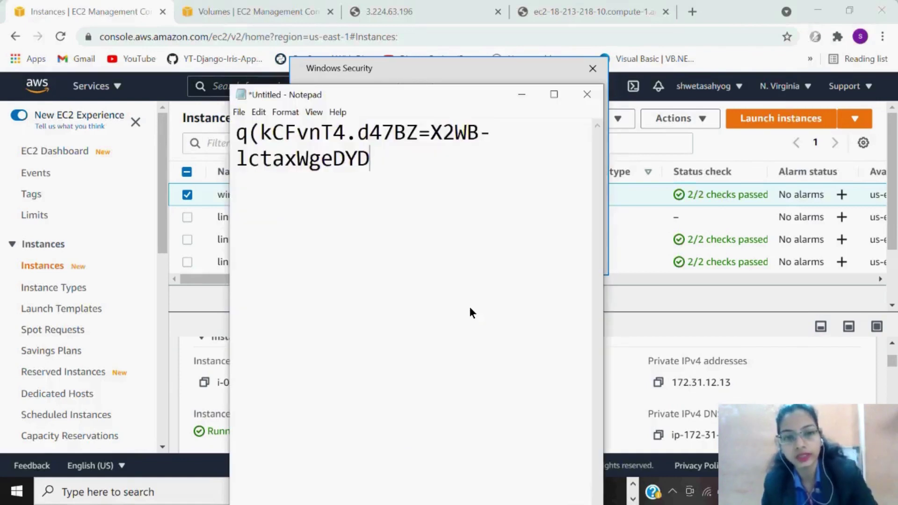
pyautogui.hotkey('ctrl', 'a')
pyautogui.click(497, 69)
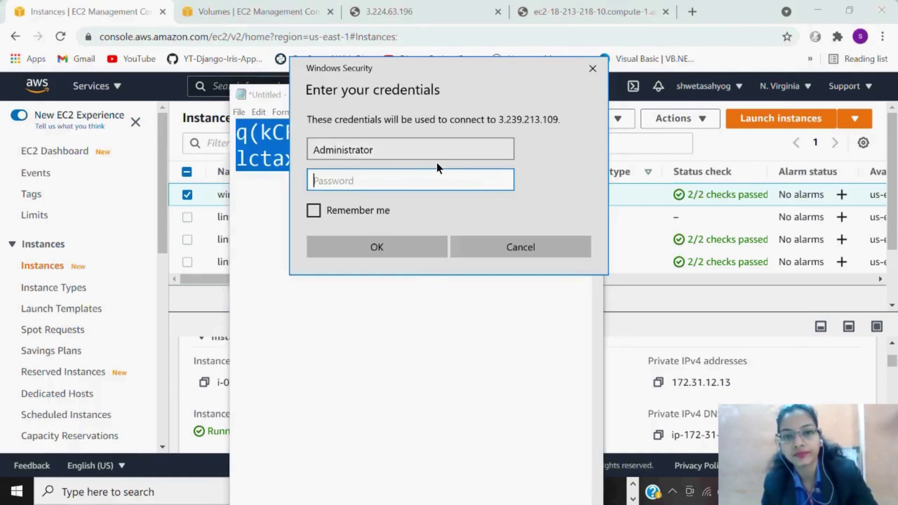
pyautogui.hotkey('ctrl', 'v')
pyautogui.click(423, 251)
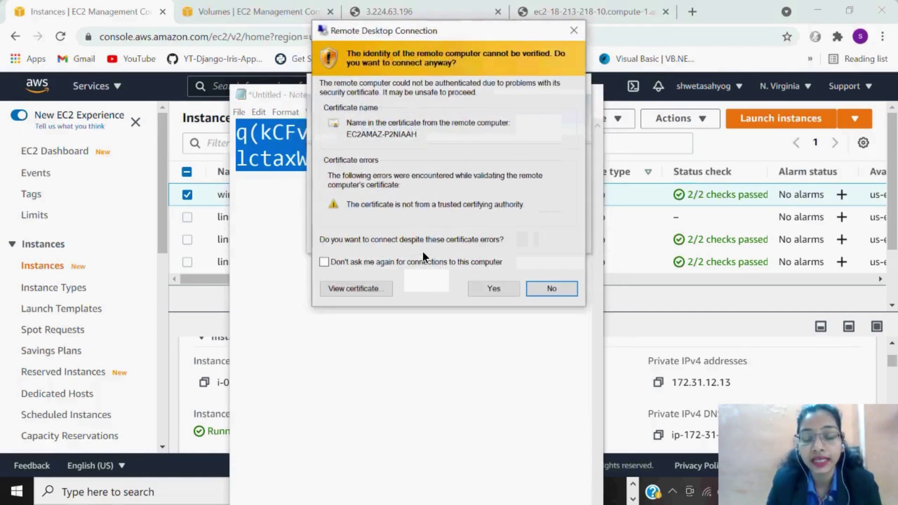
pyautogui.click(494, 288)
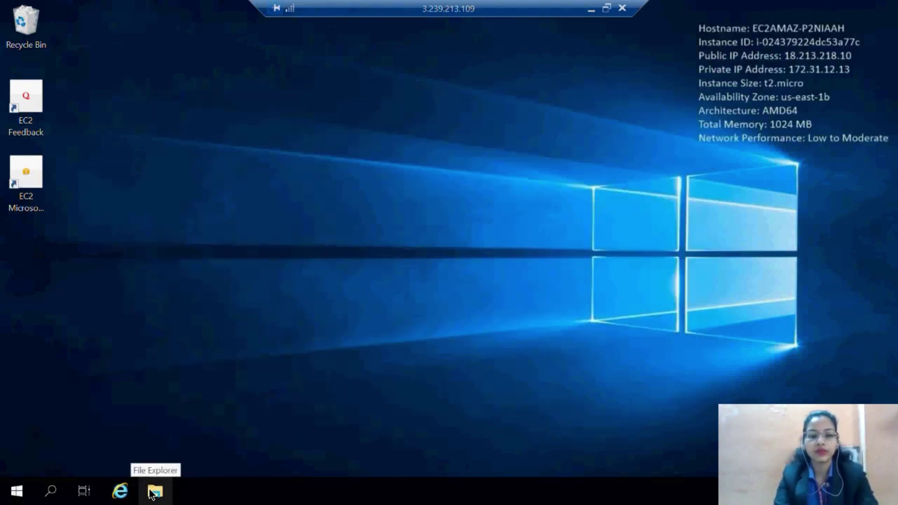
# Open File Explorer on the remote server and view This PC, showing only Local Disk (C:).
pyautogui.click(152, 496)
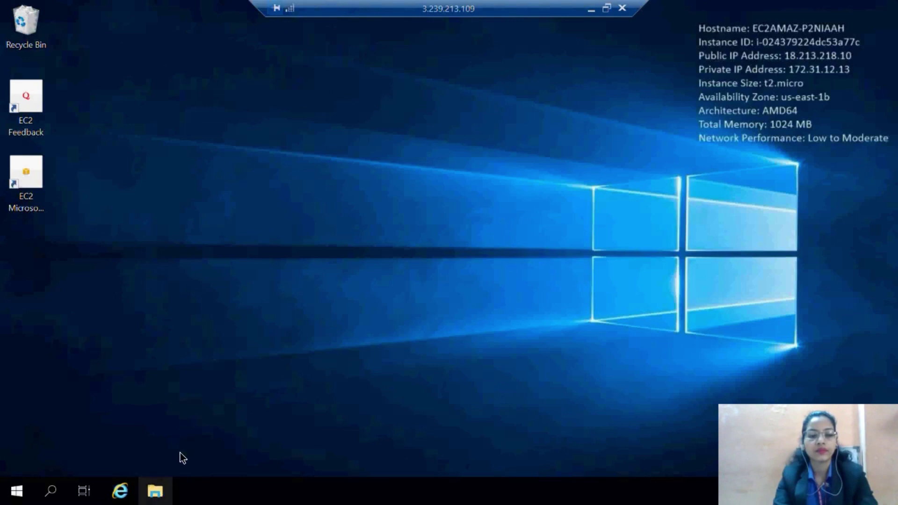
pyautogui.click(156, 492)
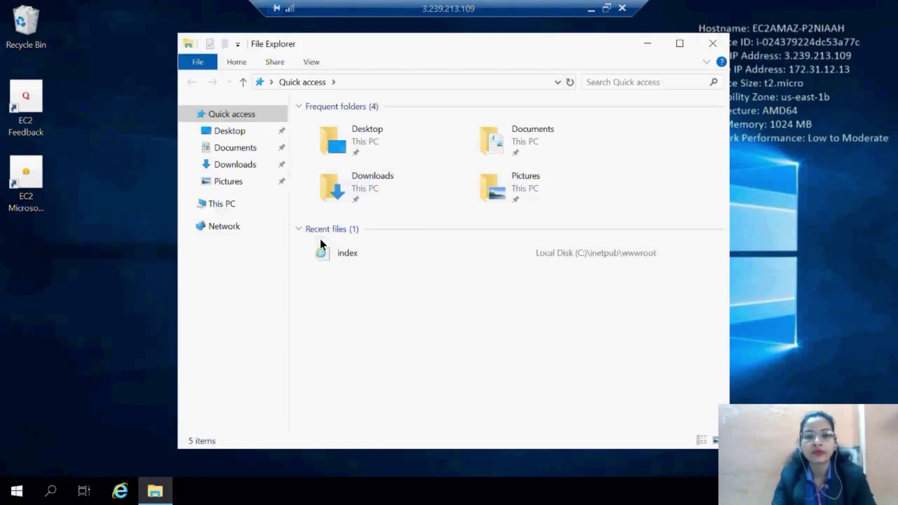
pyautogui.click(233, 208)
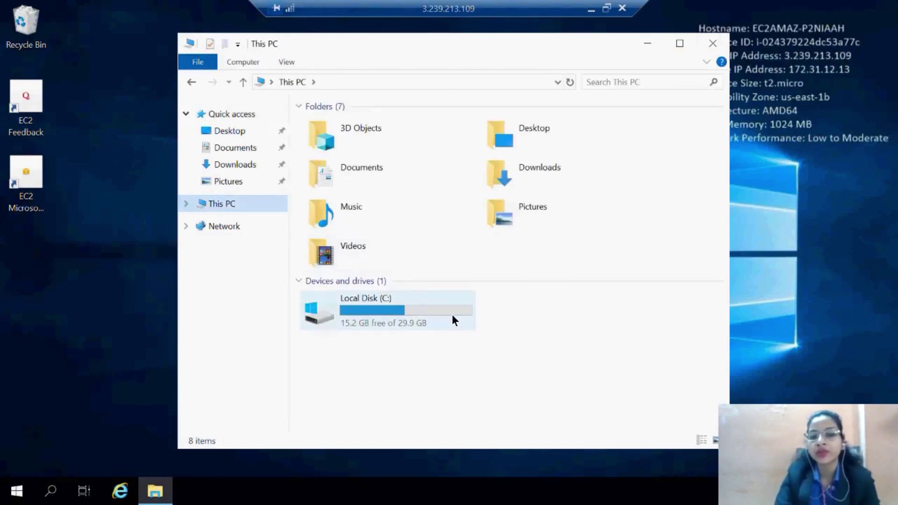
pyautogui.moveTo(452, 316)
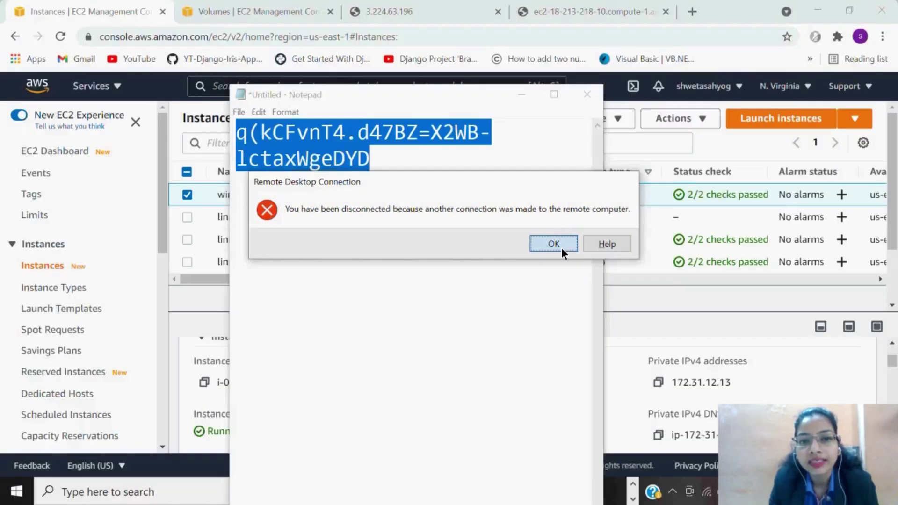
# Reconnect Remote Desktop to 3.239.213.109 with the account password, accepting the certificate warning.
pyautogui.click(562, 247)
pyautogui.click(498, 240)
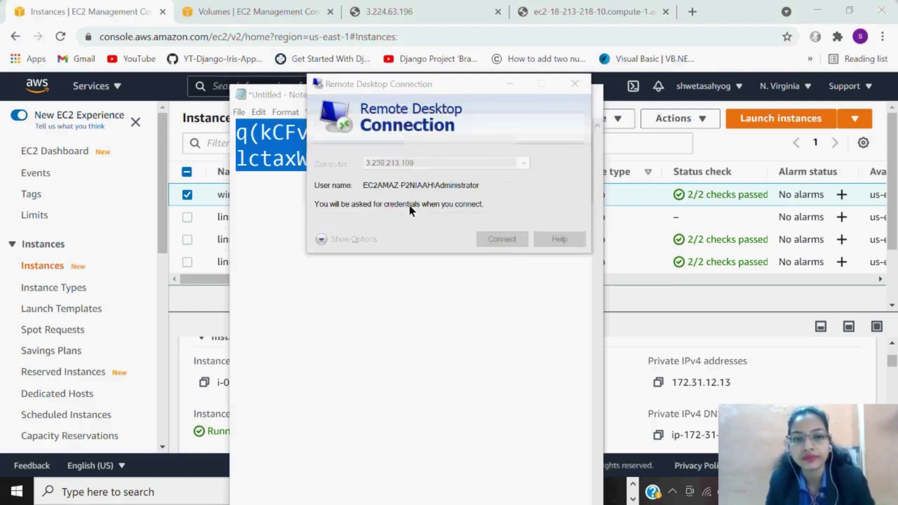
pyautogui.hotkey('ctrl', 'v')
pyautogui.click(416, 268)
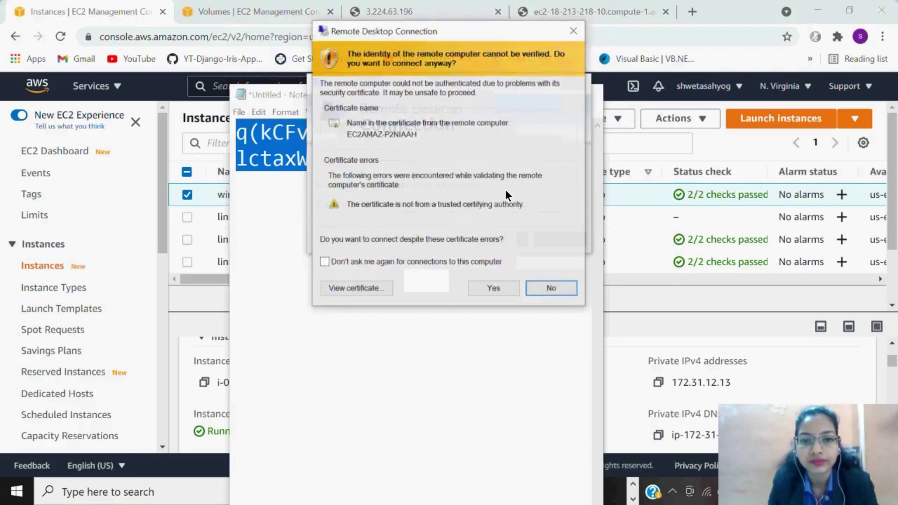
pyautogui.click(493, 289)
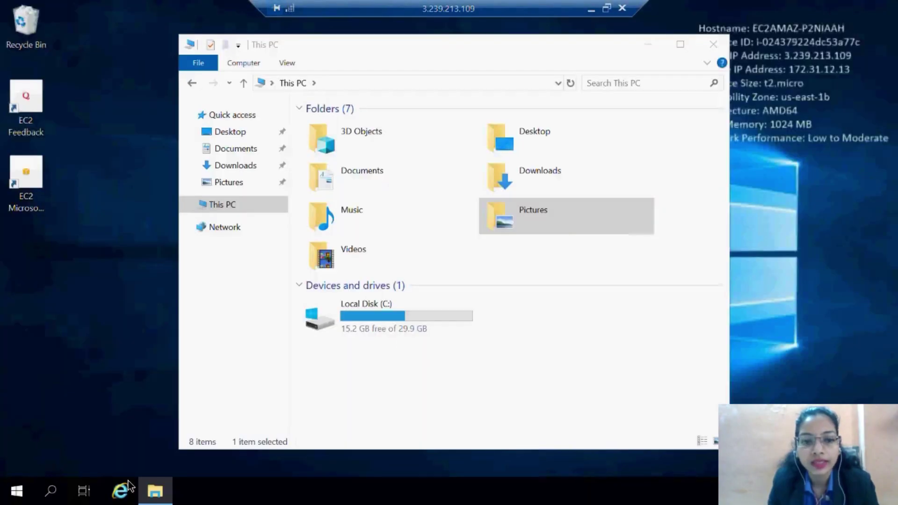
# Start Server Manager from the Start menu, maximize it, and show its Tools menu.
pyautogui.click(17, 495)
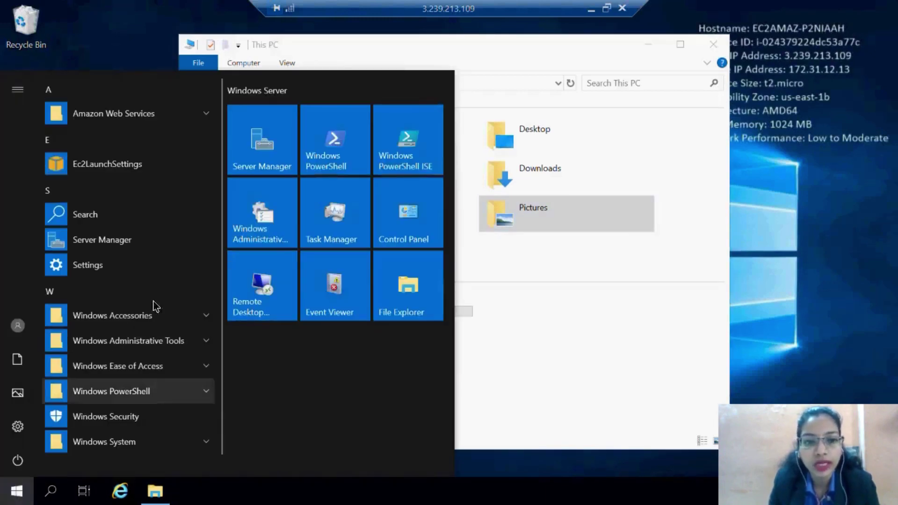
pyautogui.click(265, 147)
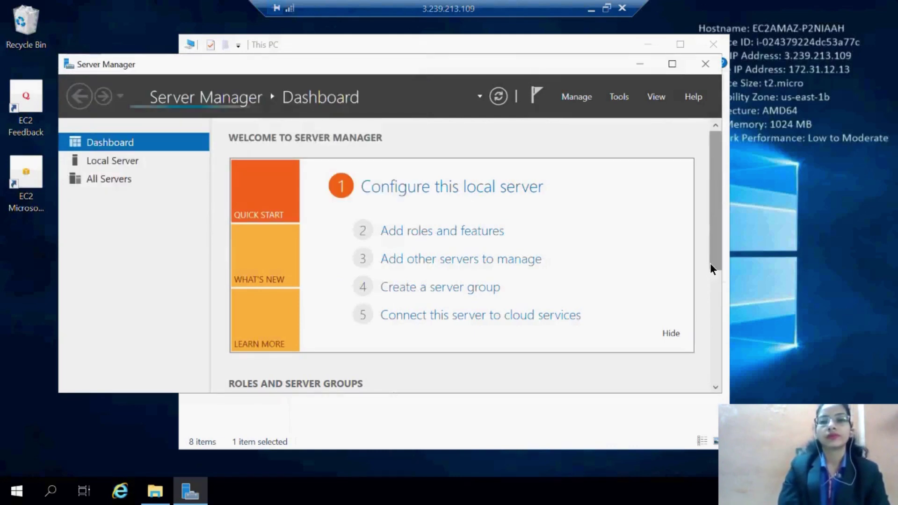
pyautogui.scroll(-5, 722, 325)
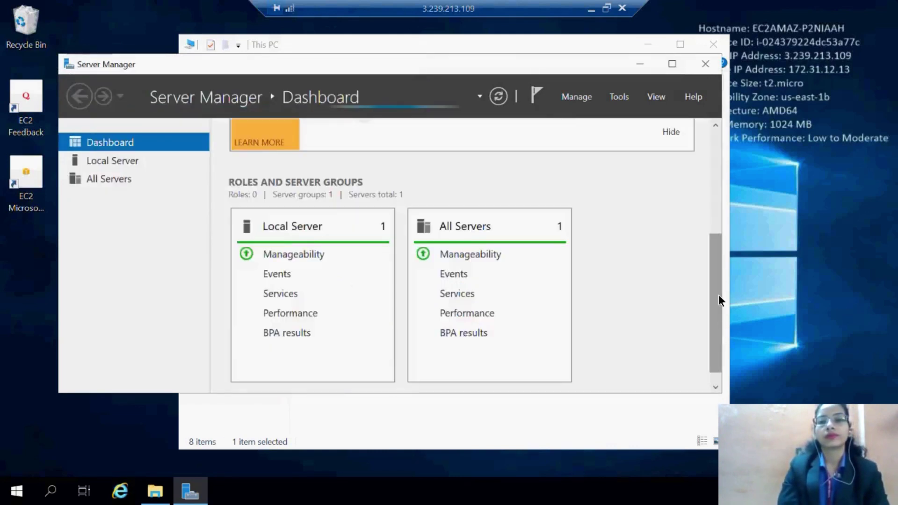
pyautogui.scroll(5, 717, 262)
pyautogui.scroll(-1, 719, 266)
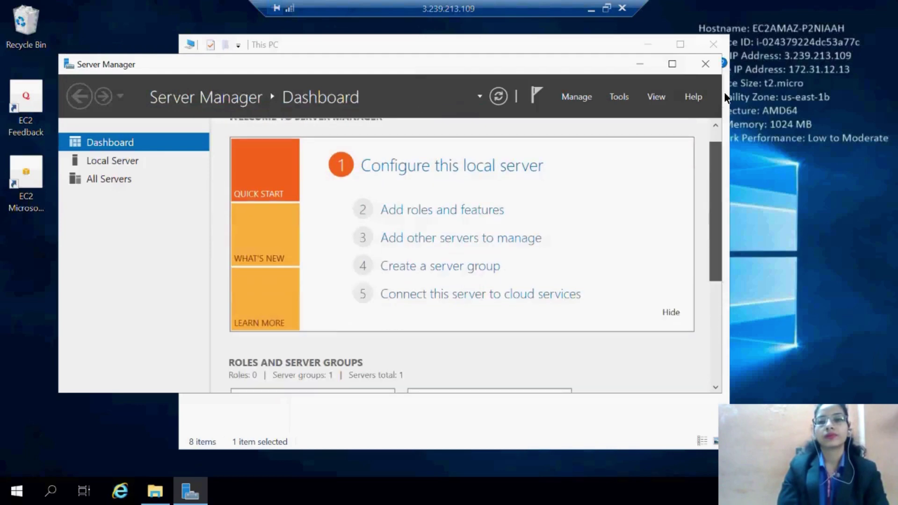
pyautogui.scroll(-5, 720, 93)
pyautogui.click(672, 64)
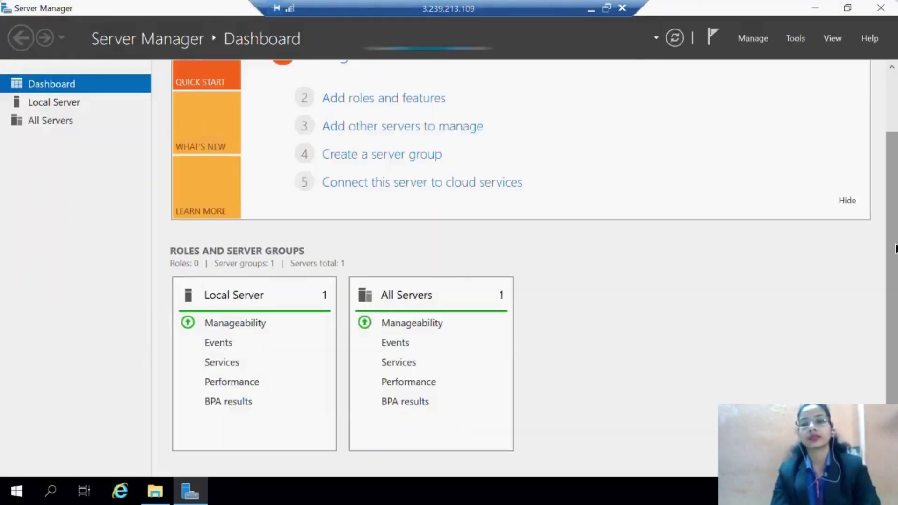
pyautogui.click(890, 122)
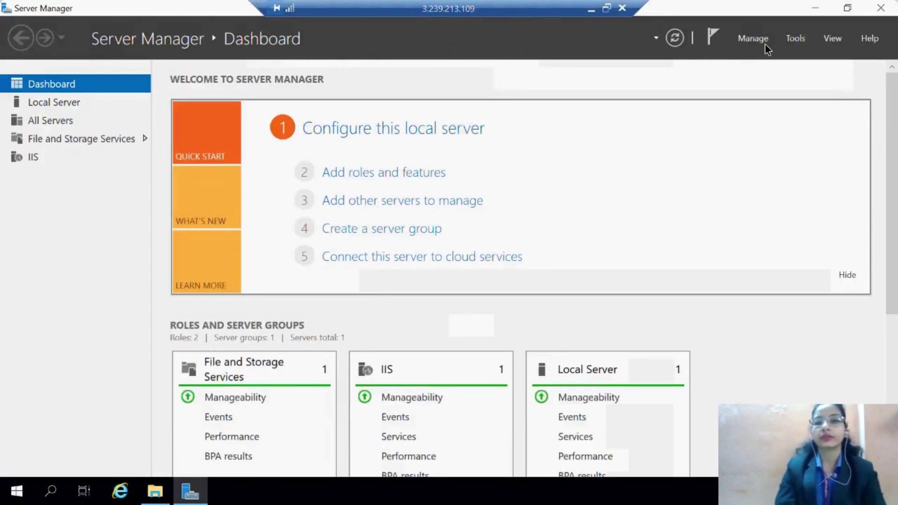
pyautogui.click(795, 37)
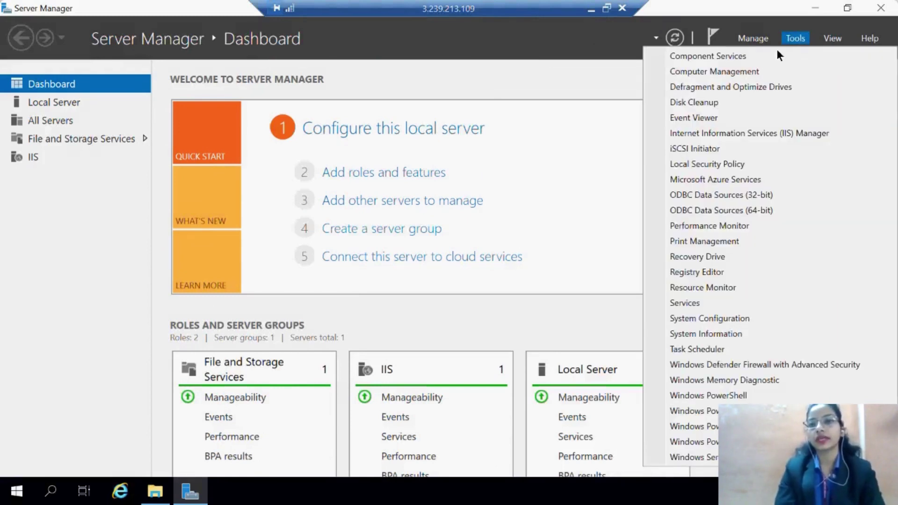
# In Computer Management's Disk Management, set the offline 1.00 GB Disk 1 to Online.
pyautogui.click(741, 72)
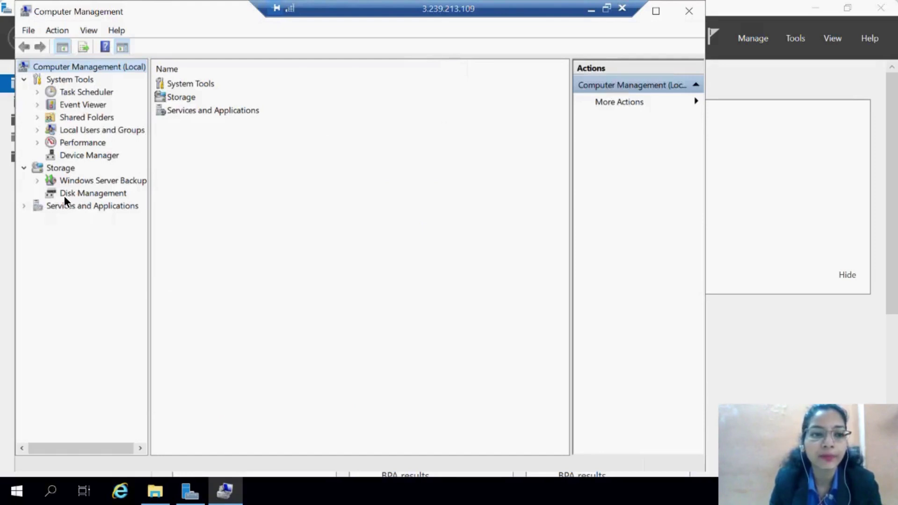
pyautogui.click(64, 195)
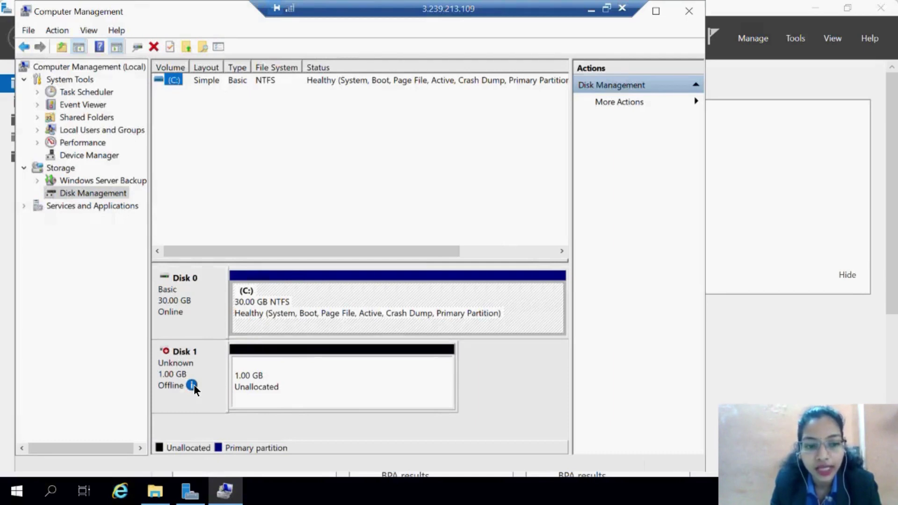
pyautogui.moveTo(193, 385)
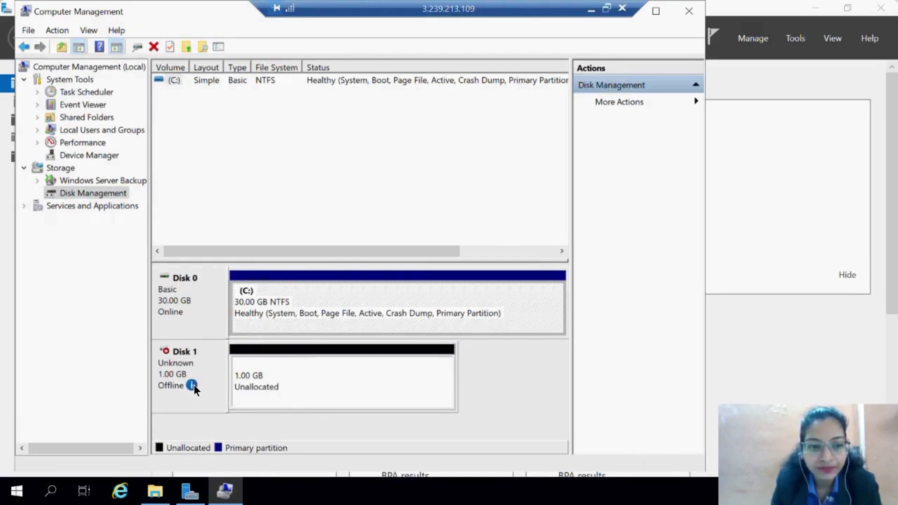
pyautogui.rightClick(194, 384)
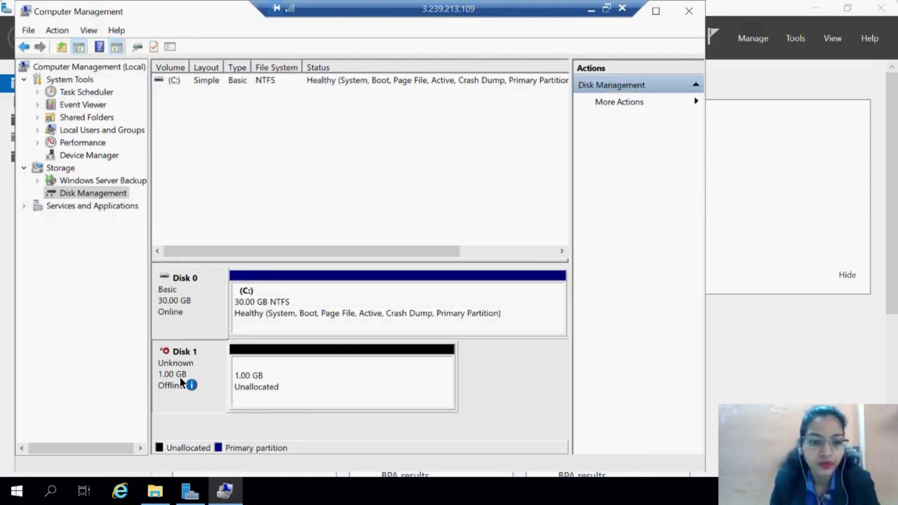
pyautogui.click(233, 394)
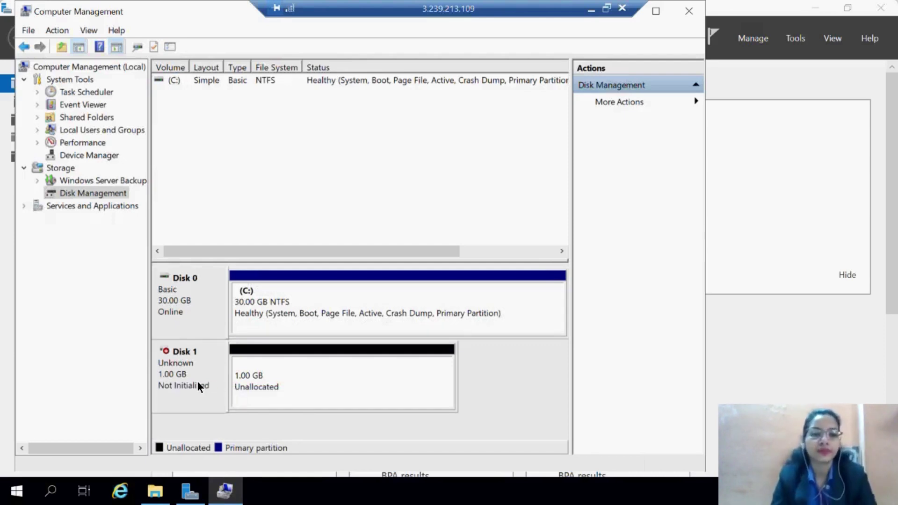
# Initialize Disk 1 with the MBR partition style.
pyautogui.rightClick(197, 386)
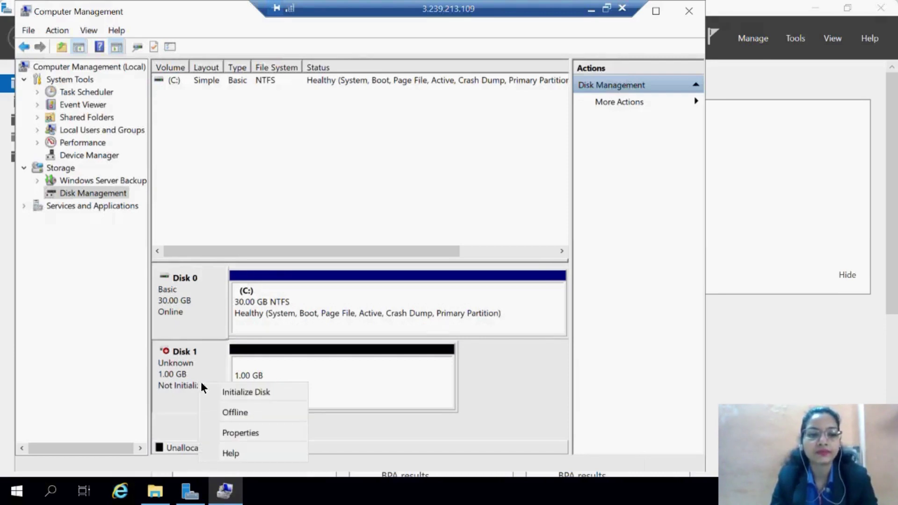
pyautogui.click(235, 392)
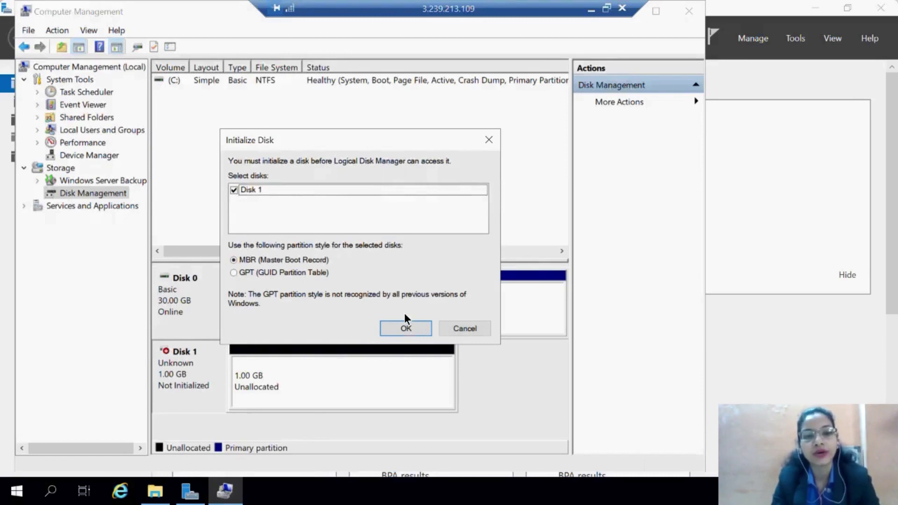
pyautogui.click(409, 329)
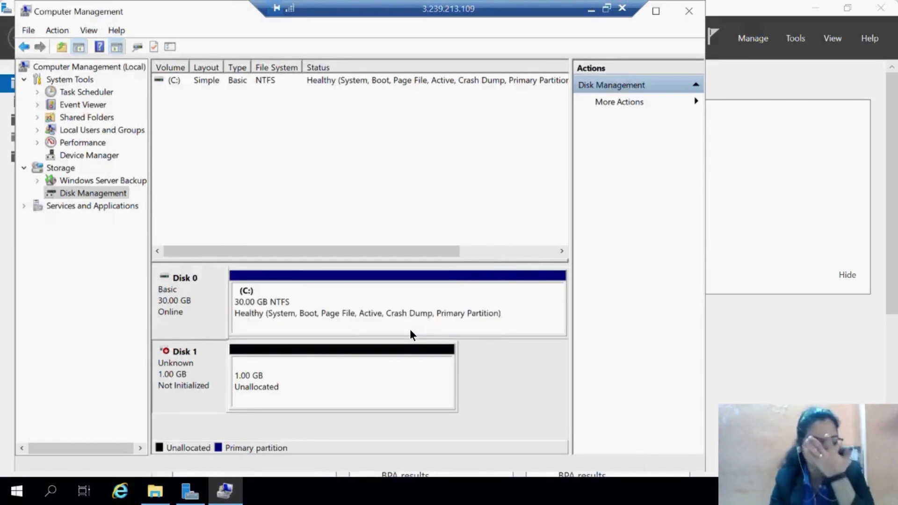
# Start a New Simple Volume on Disk 1's unallocated space, keeping the full 1021 MB size.
pyautogui.click(272, 376)
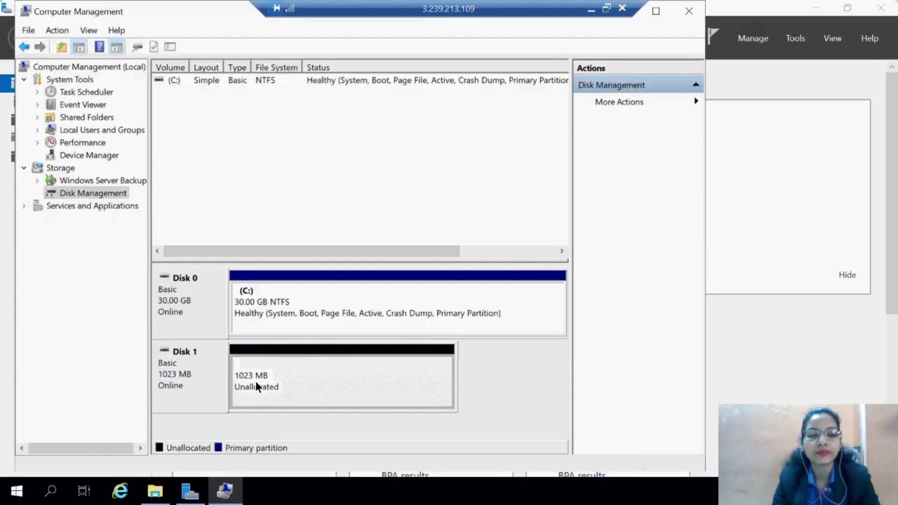
pyautogui.rightClick(255, 381)
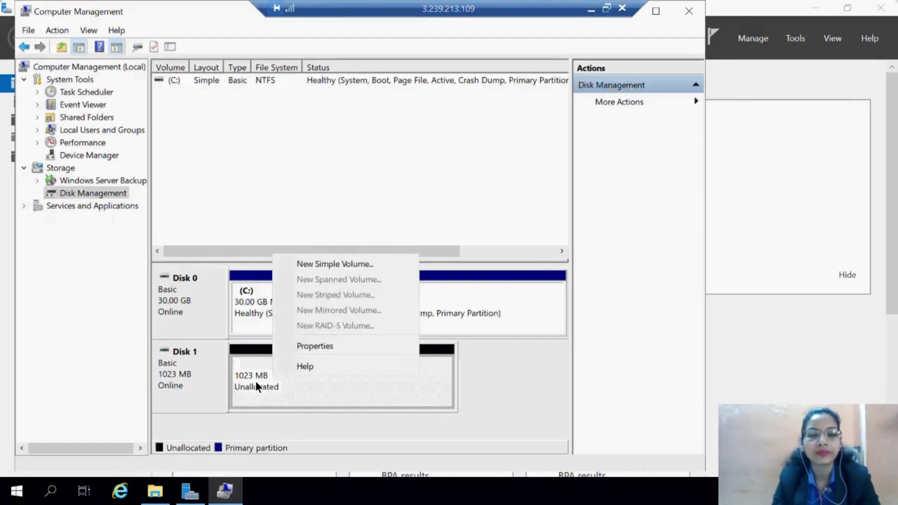
pyautogui.click(340, 263)
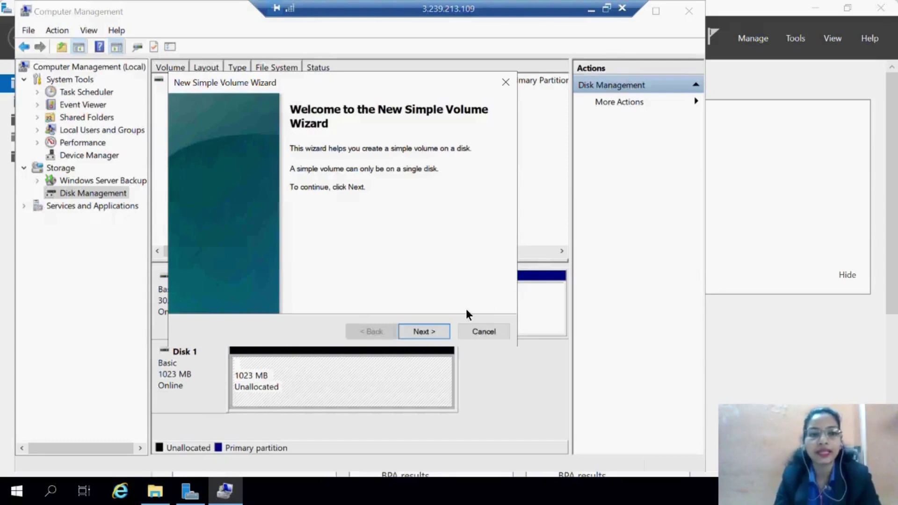
pyautogui.click(428, 336)
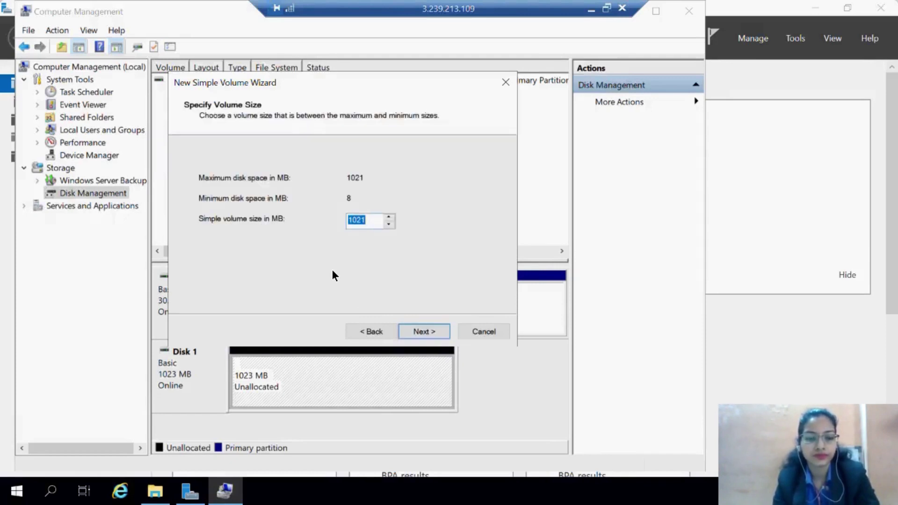
pyautogui.click(420, 333)
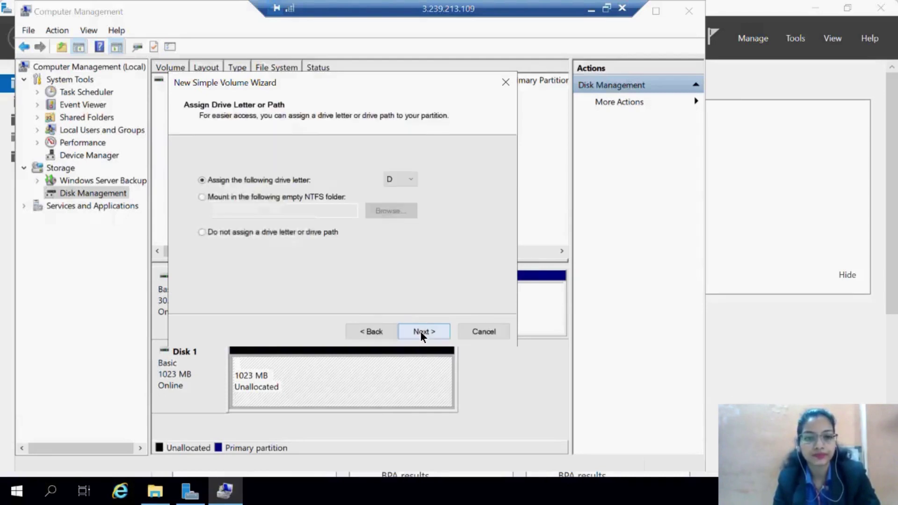
# Assign drive letter D and quick-format the 1021 MB volume as NTFS labelled New Volume.
pyautogui.click(410, 180)
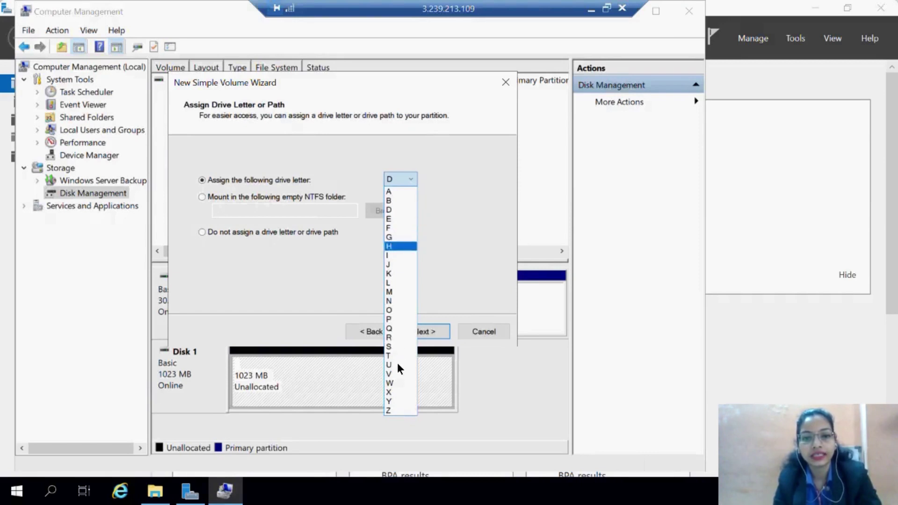
pyautogui.click(389, 209)
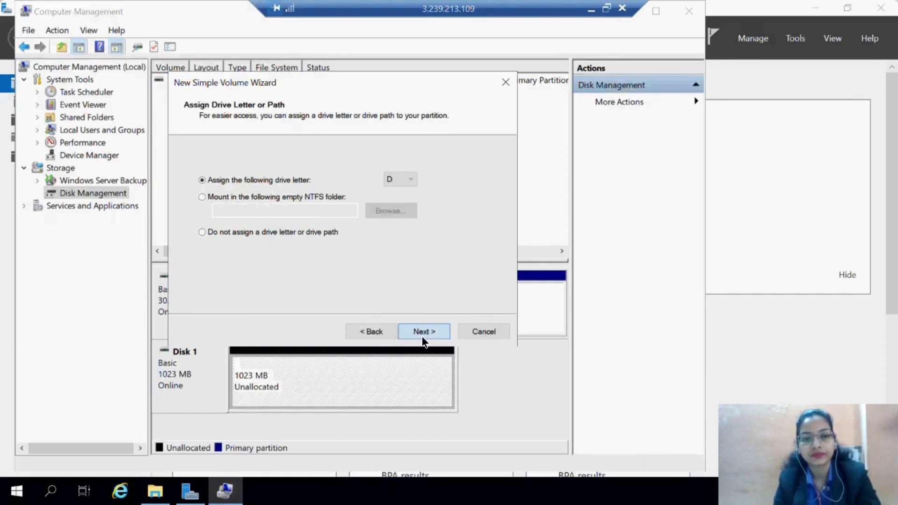
pyautogui.click(424, 333)
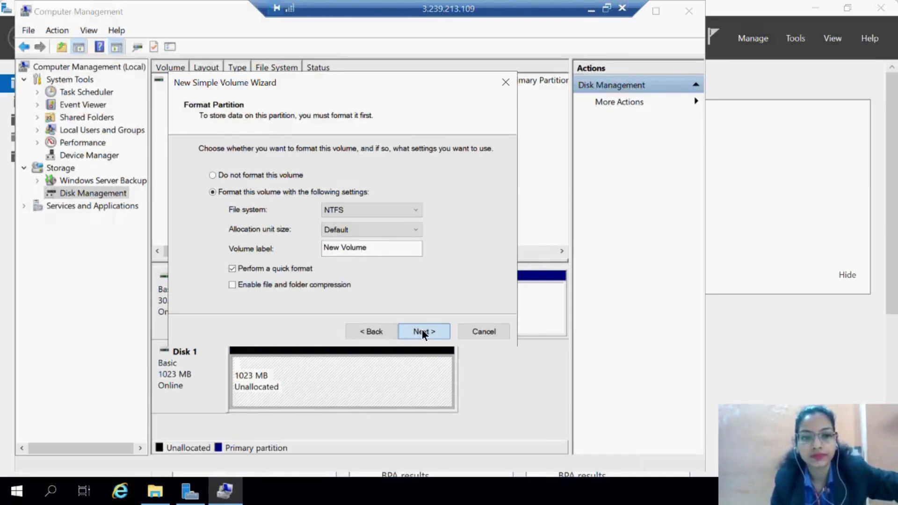
pyautogui.click(422, 332)
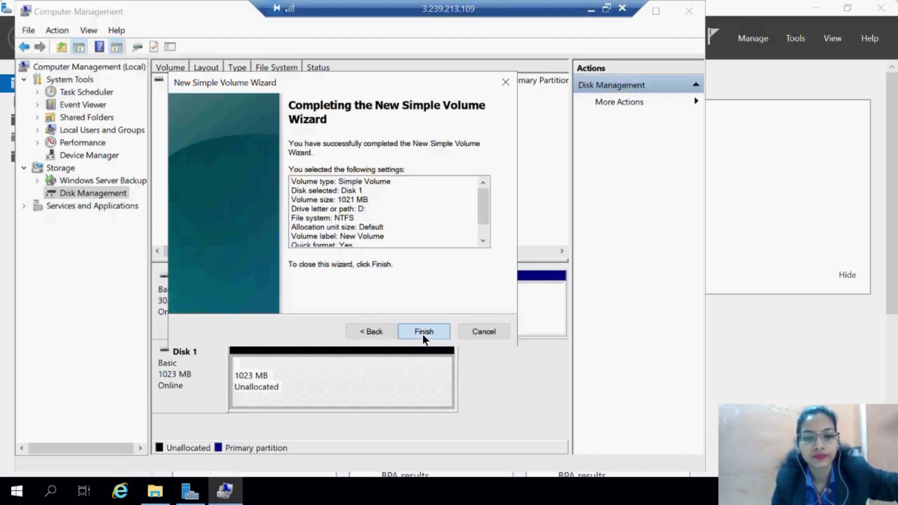
pyautogui.click(423, 332)
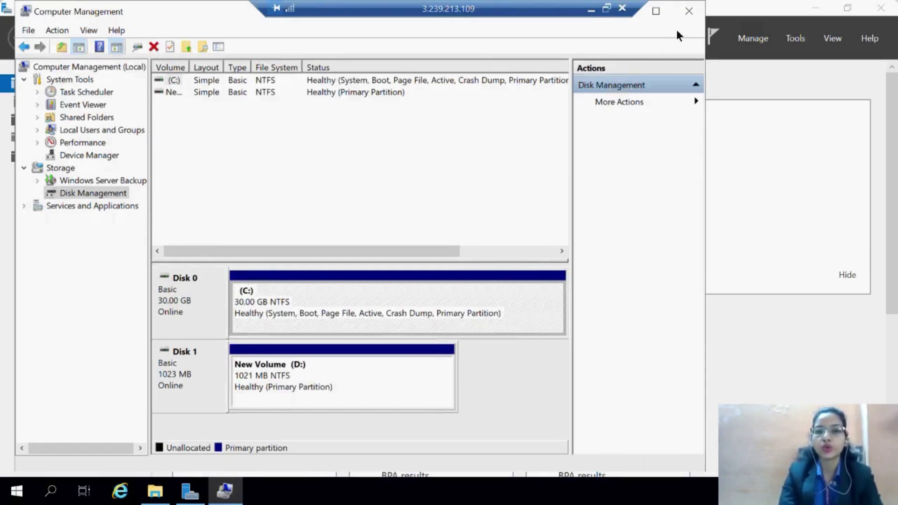
# Close Computer Management and Server Manager, then open New Volume (D:).
pyautogui.click(690, 11)
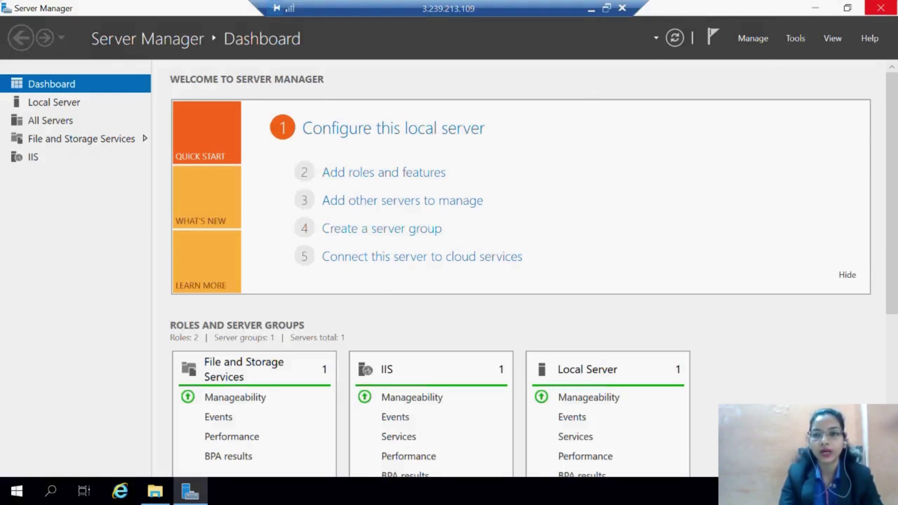
pyautogui.click(881, 7)
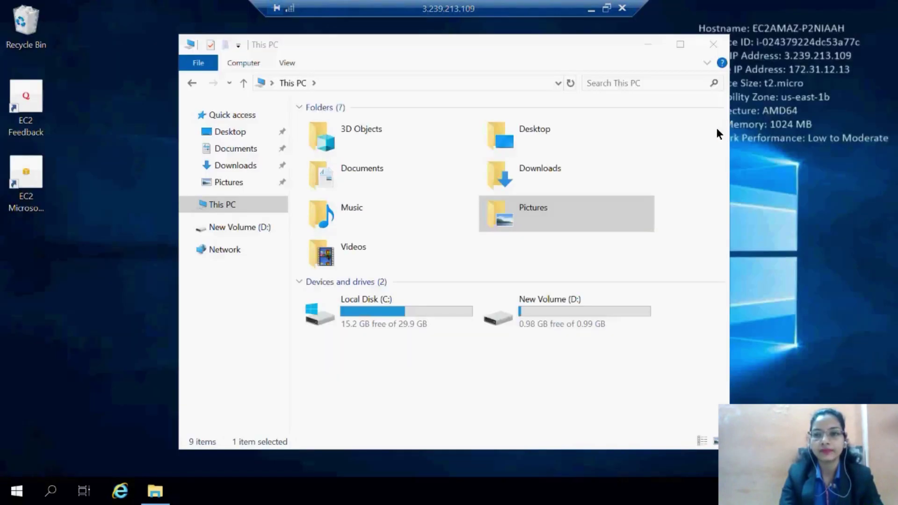
pyautogui.doubleClick(565, 318)
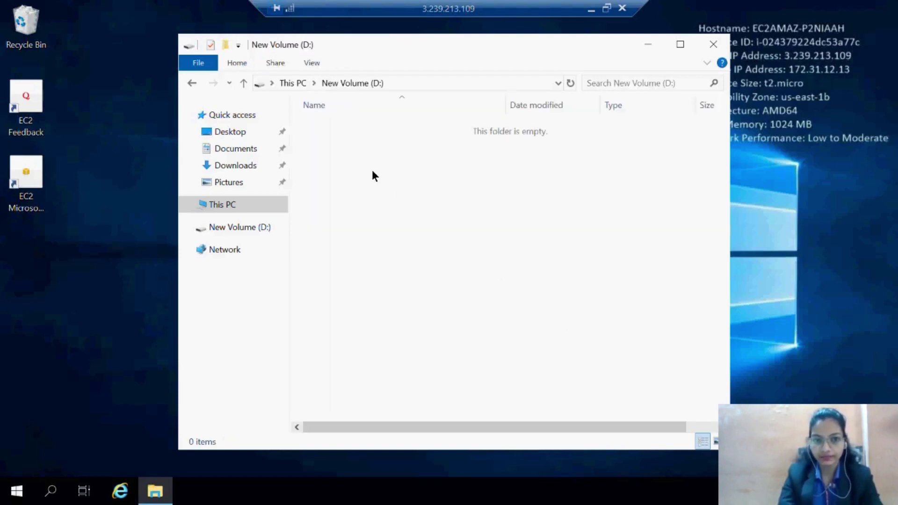
# Create a new text document named sample on the D: drive.
pyautogui.rightClick(346, 150)
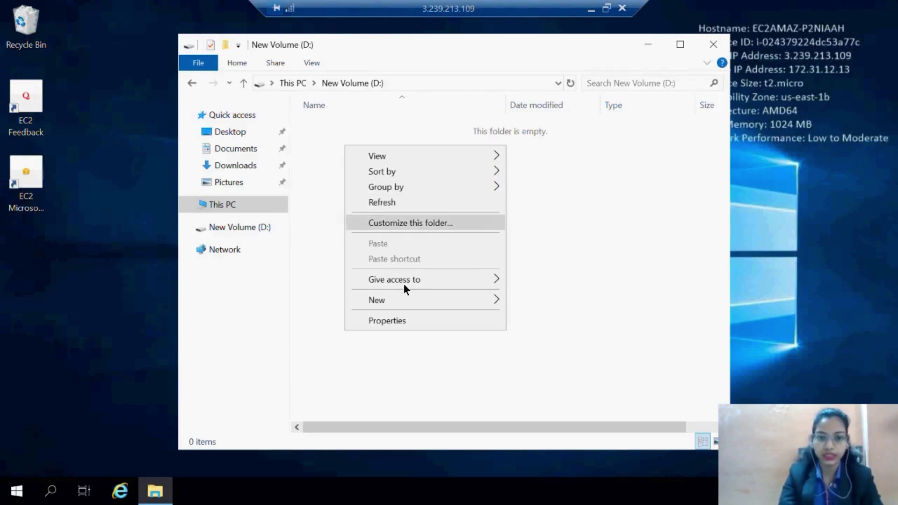
pyautogui.moveTo(479, 302)
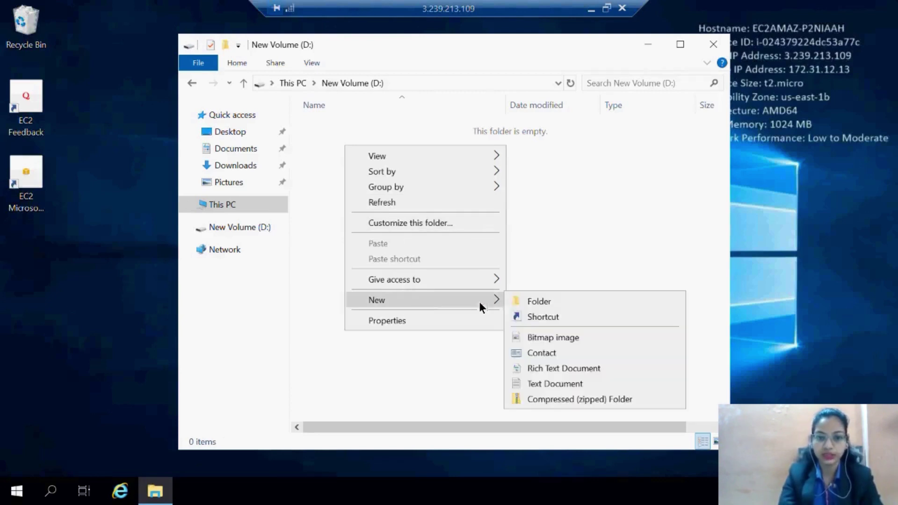
pyautogui.click(543, 382)
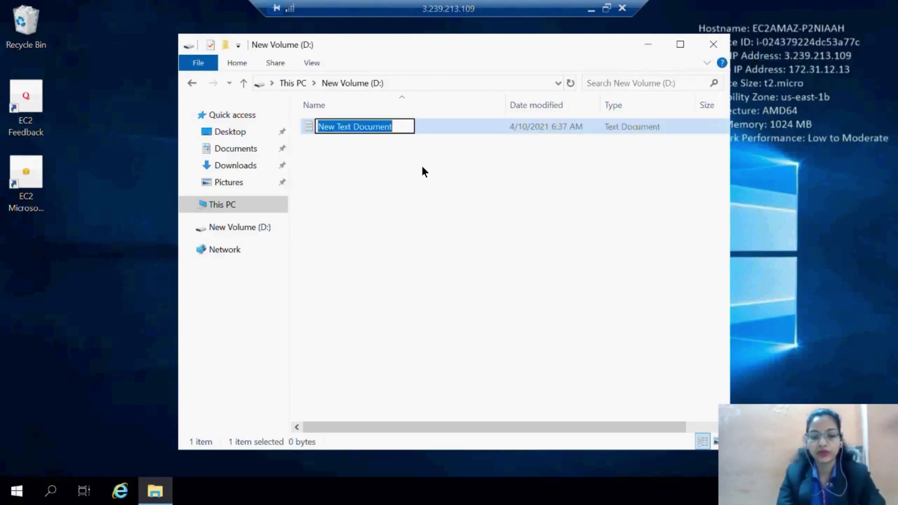
pyautogui.write('sample')
pyautogui.press('Return')
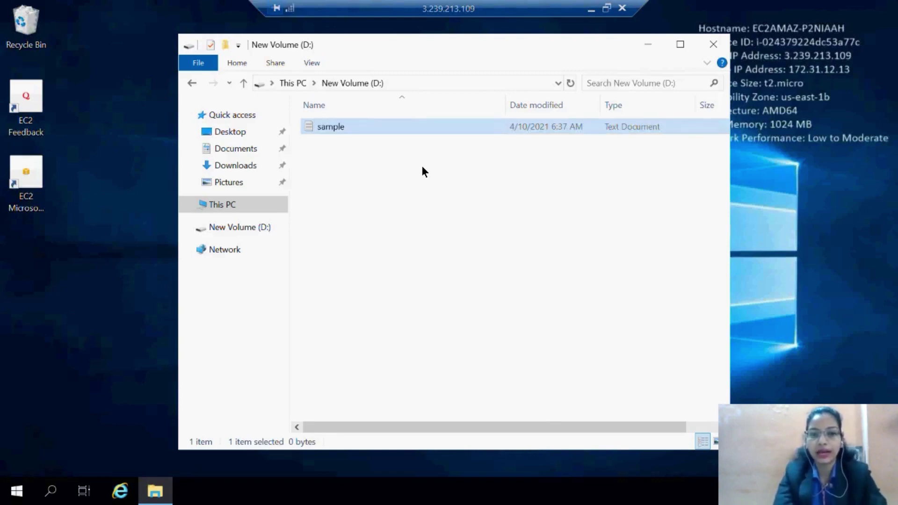
# Write 'hi hello' into sample, close it, and minimize the D: window.
pyautogui.press('Return')
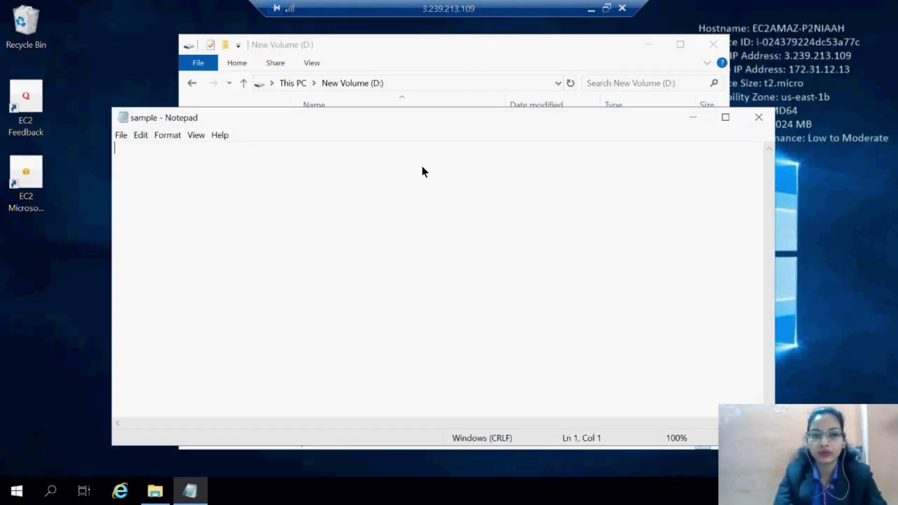
pyautogui.write('hi h')
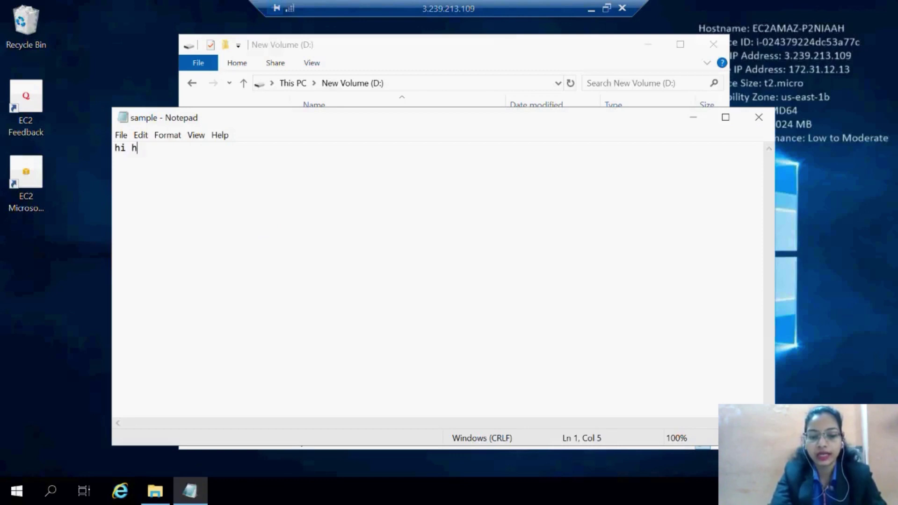
pyautogui.write('ellp')
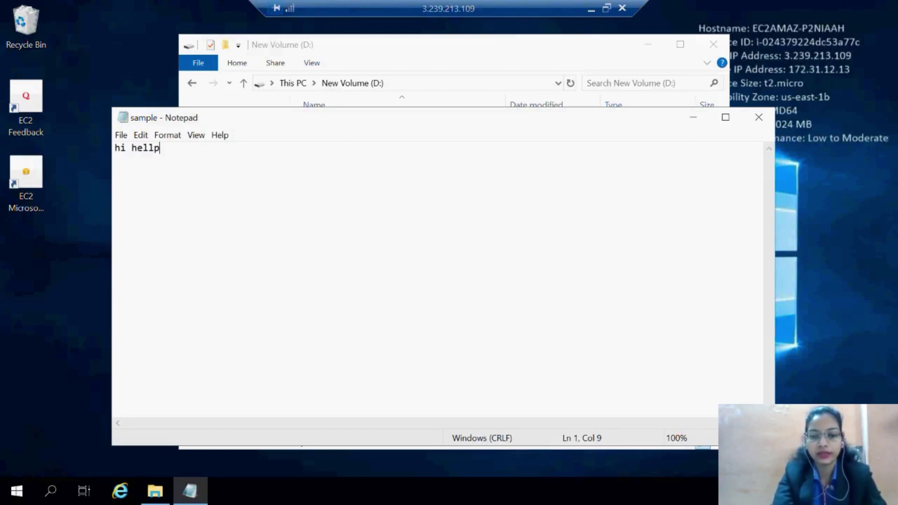
pyautogui.press('BackSpace')
pyautogui.write('o')
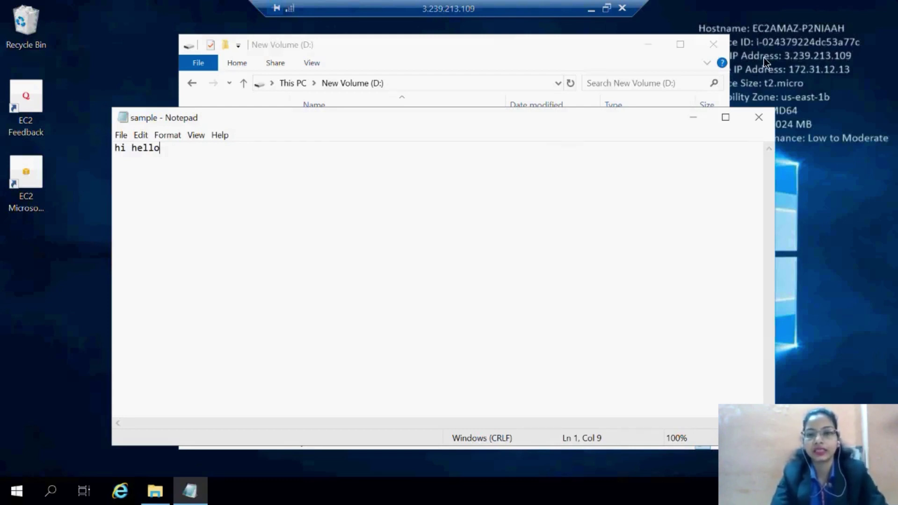
pyautogui.click(758, 118)
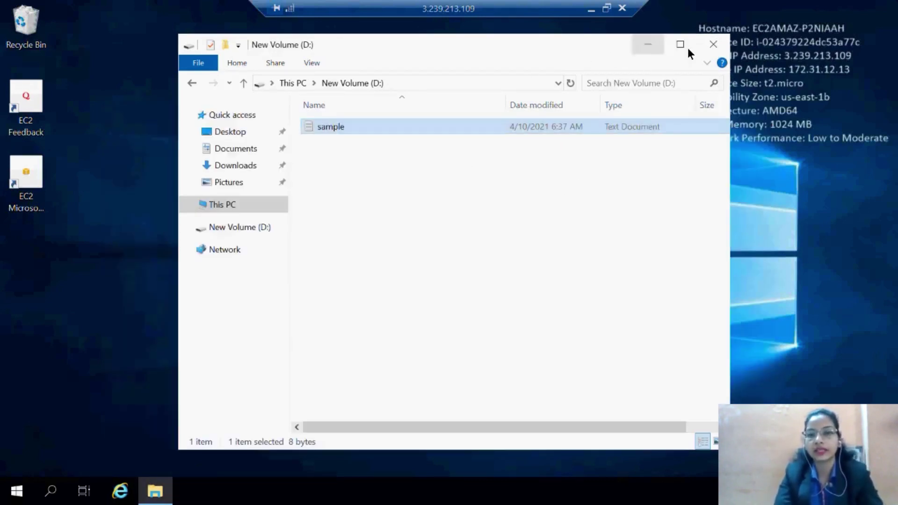
pyautogui.click(645, 43)
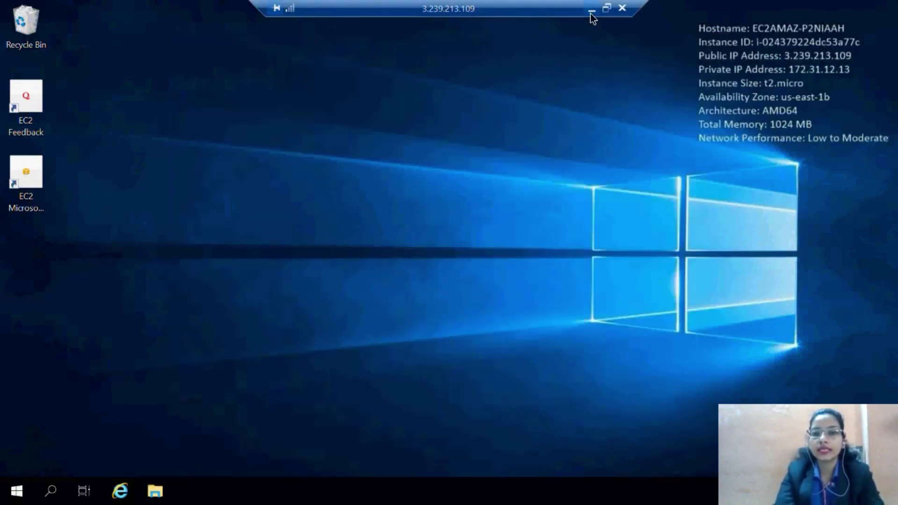
# Return to the local AWS console and show the EC2 volumes list.
pyautogui.click(591, 10)
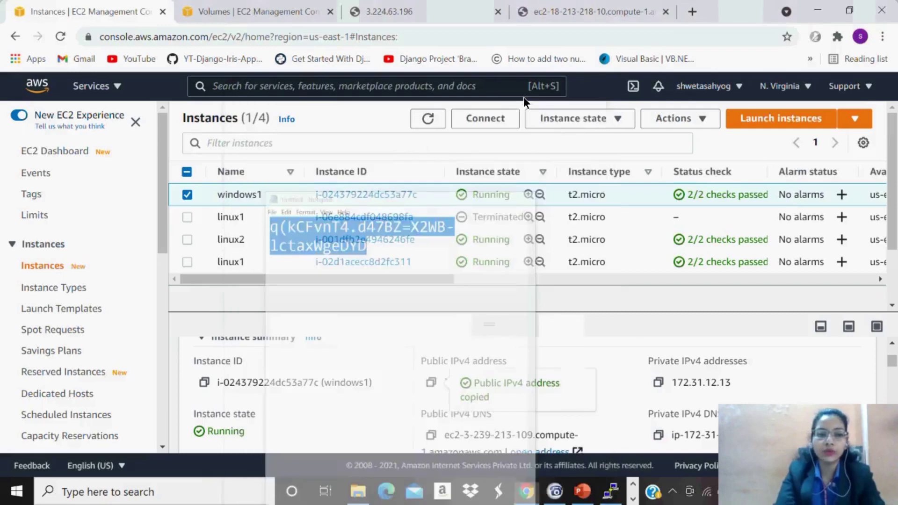
pyautogui.moveTo(161, 239); pyautogui.dragTo(164, 381)
pyautogui.click(39, 184)
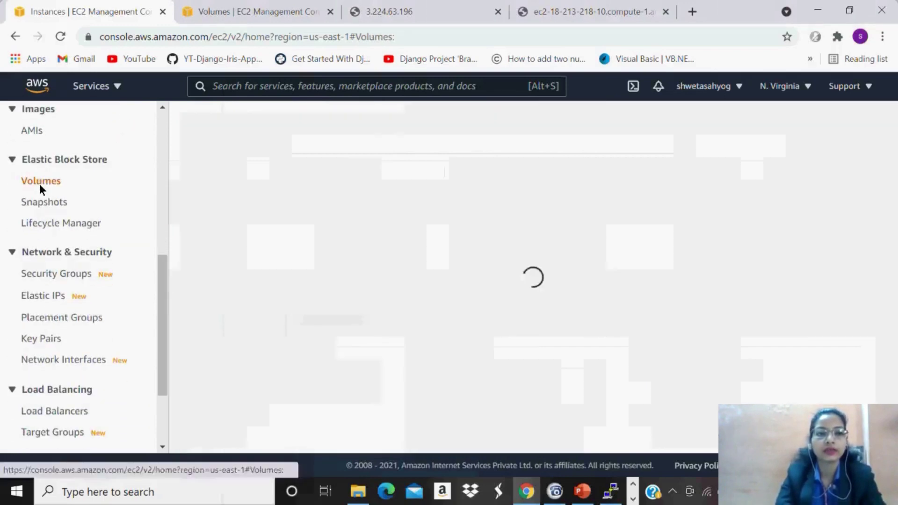
pyautogui.click(217, 6)
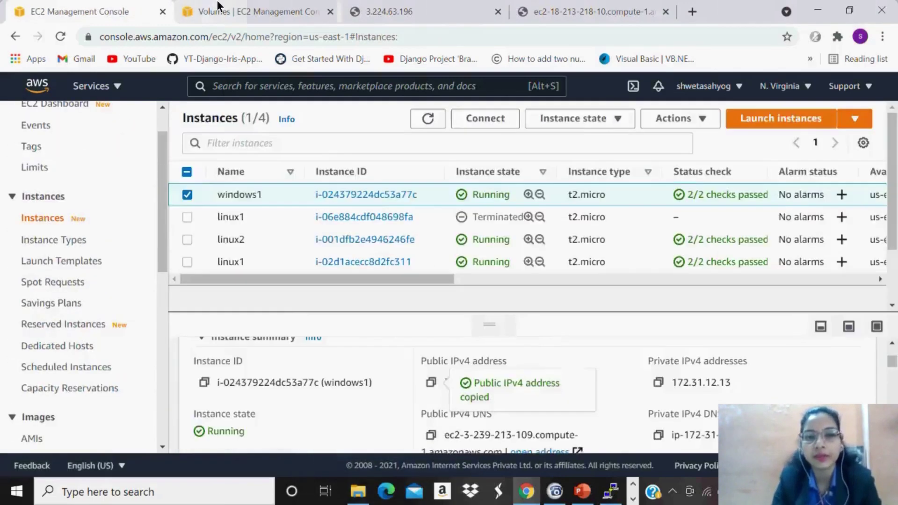
pyautogui.click(217, 6)
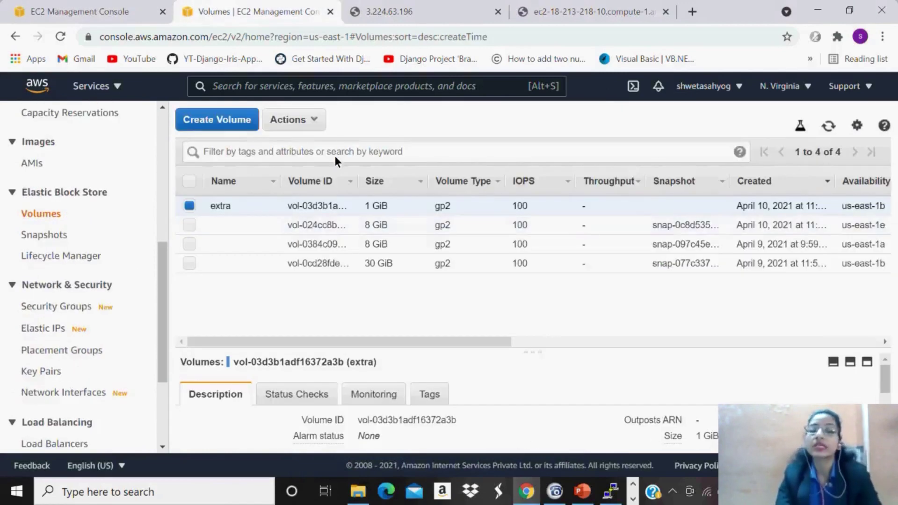
# Create a snapshot of the 1 GiB extra volume.
pyautogui.click(312, 117)
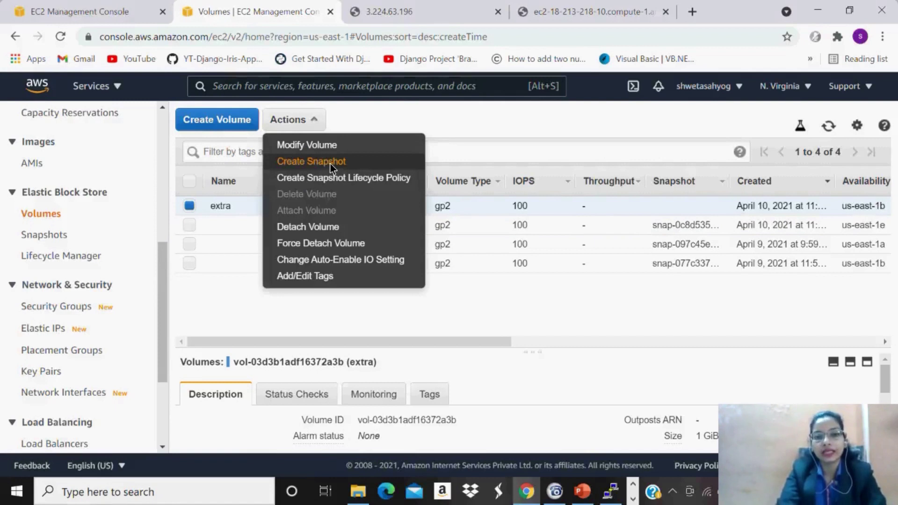
pyautogui.click(329, 162)
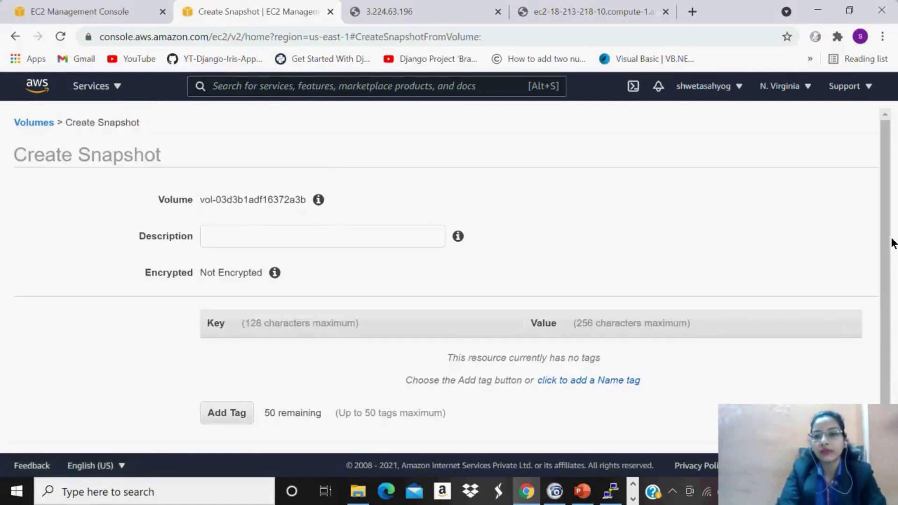
pyautogui.scroll(-1, 887, 276)
pyautogui.scroll(-2, 887, 276)
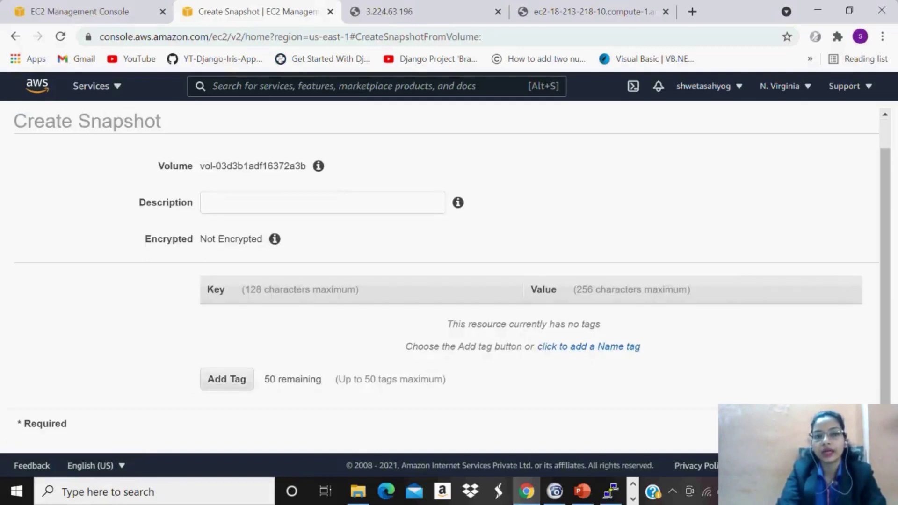
pyautogui.click(831, 424)
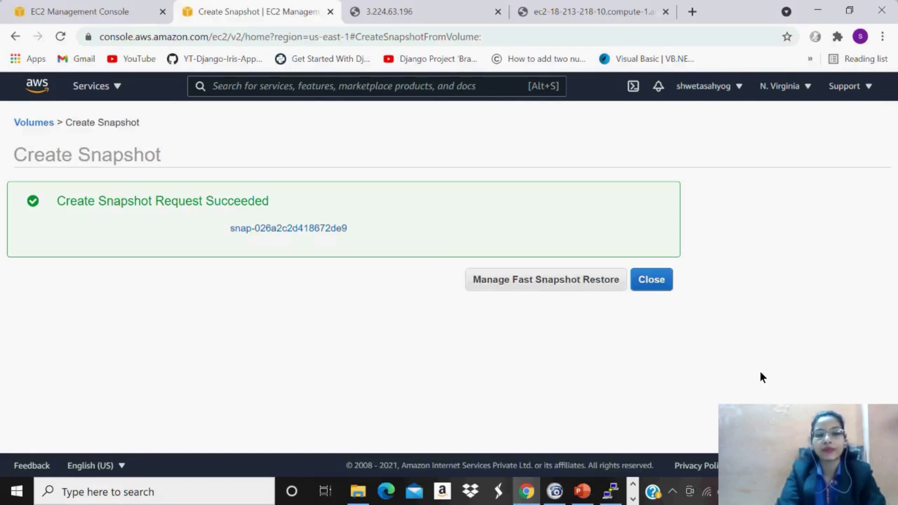
pyautogui.click(662, 280)
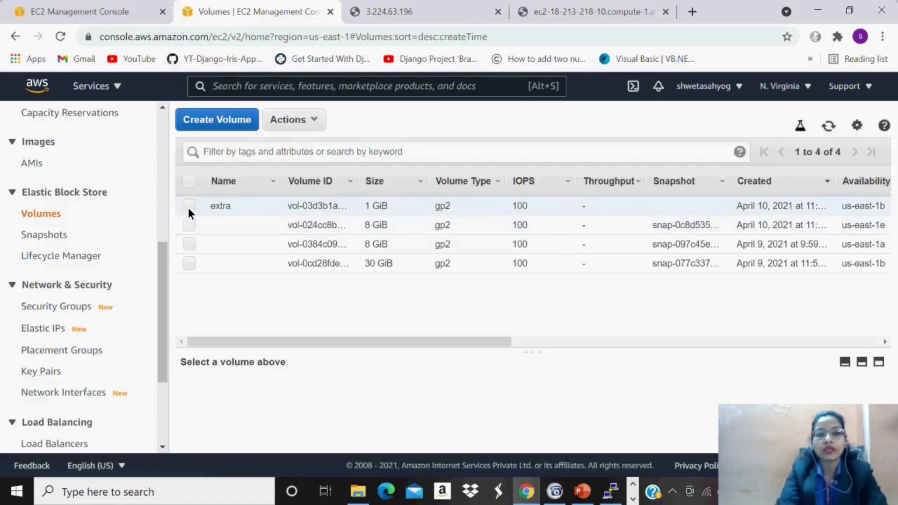
# Detach the extra volume from its instance.
pyautogui.click(189, 206)
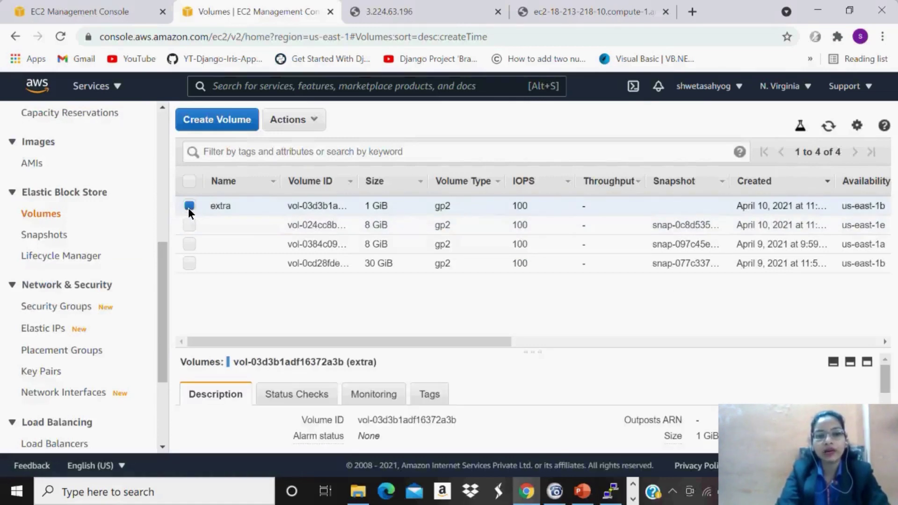
pyautogui.click(305, 112)
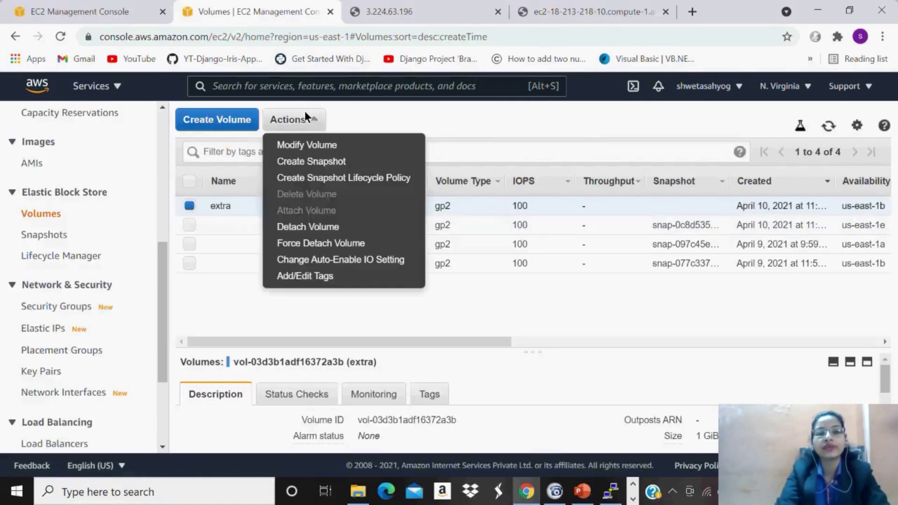
pyautogui.click(321, 228)
pyautogui.click(647, 326)
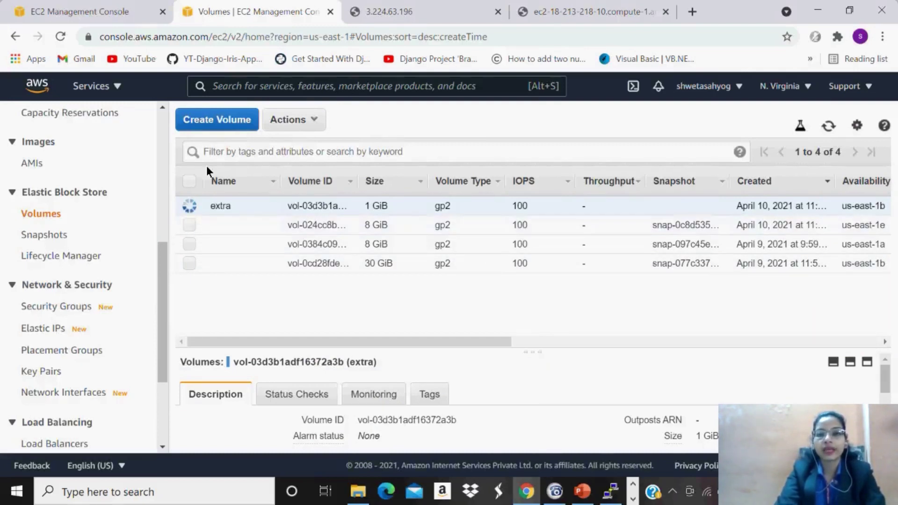
# Delete the detached extra volume after refreshing the list.
pyautogui.click(829, 125)
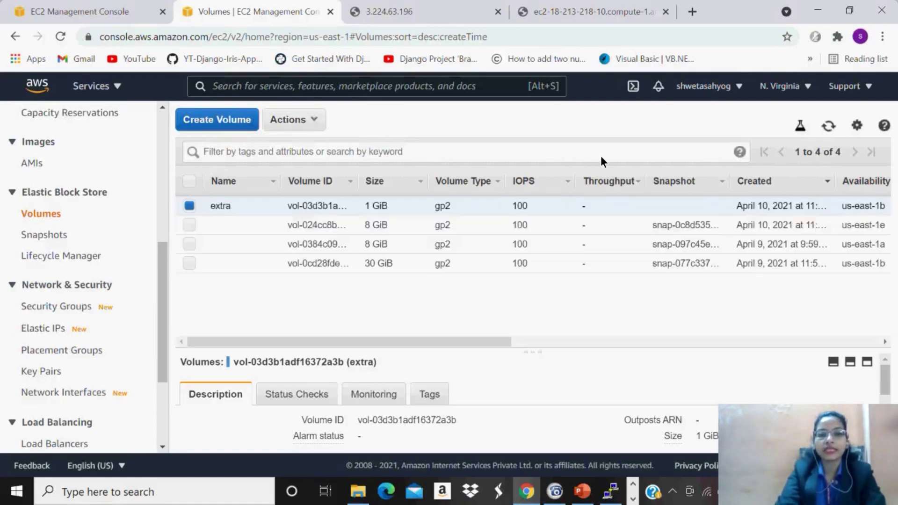
pyautogui.click(293, 124)
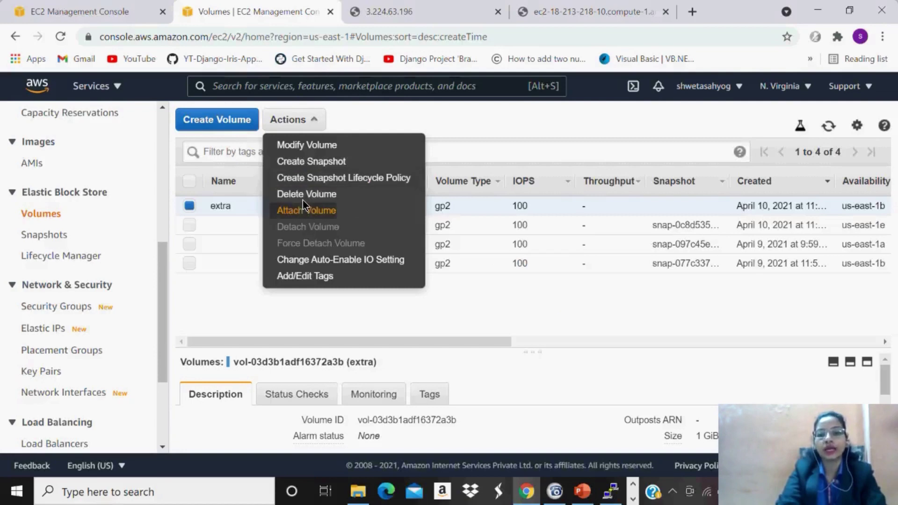
pyautogui.click(303, 196)
pyautogui.click(657, 327)
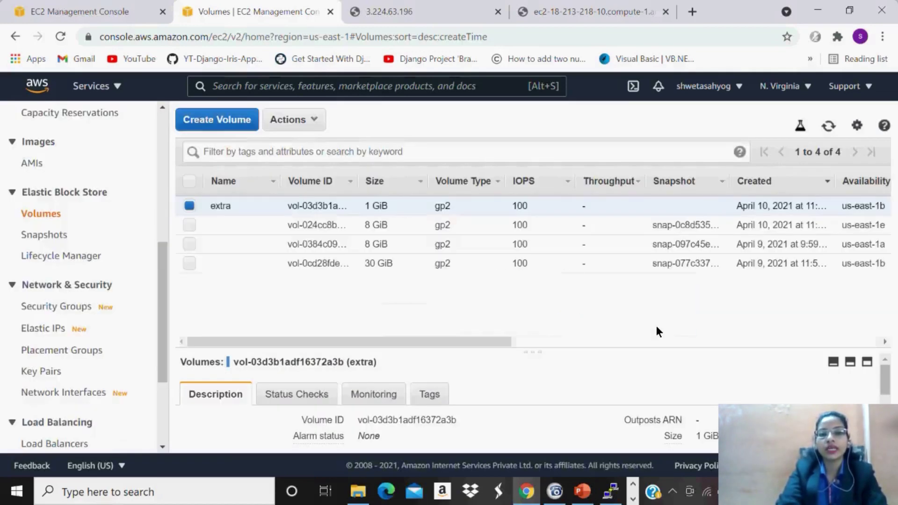
pyautogui.moveTo(493, 342); pyautogui.dragTo(665, 334)
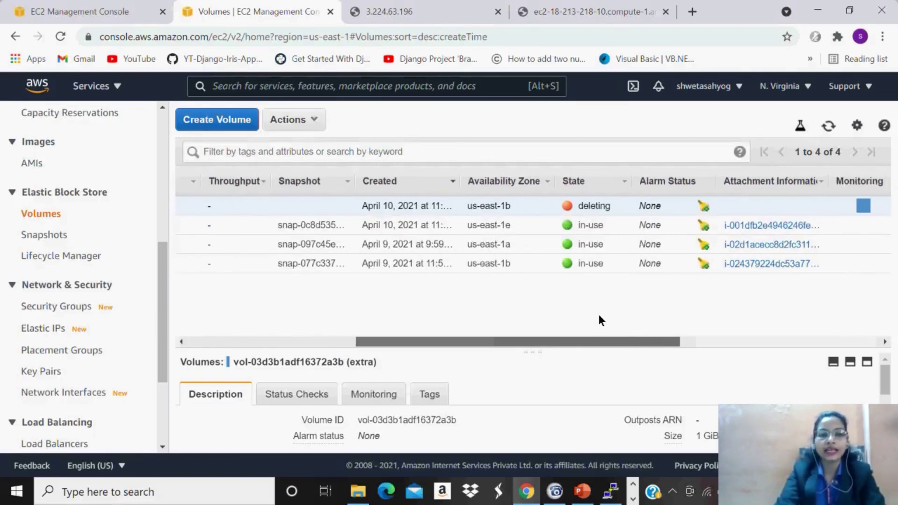
pyautogui.hscroll(-10, 502, 286)
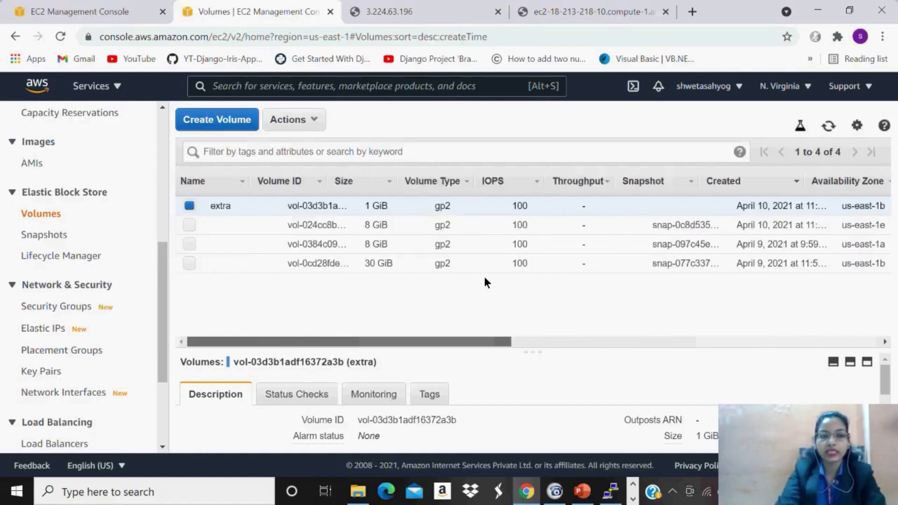
# Confirm in Snapshots that the extra volume's snapshot has completed, then return to Volumes.
pyautogui.click(48, 239)
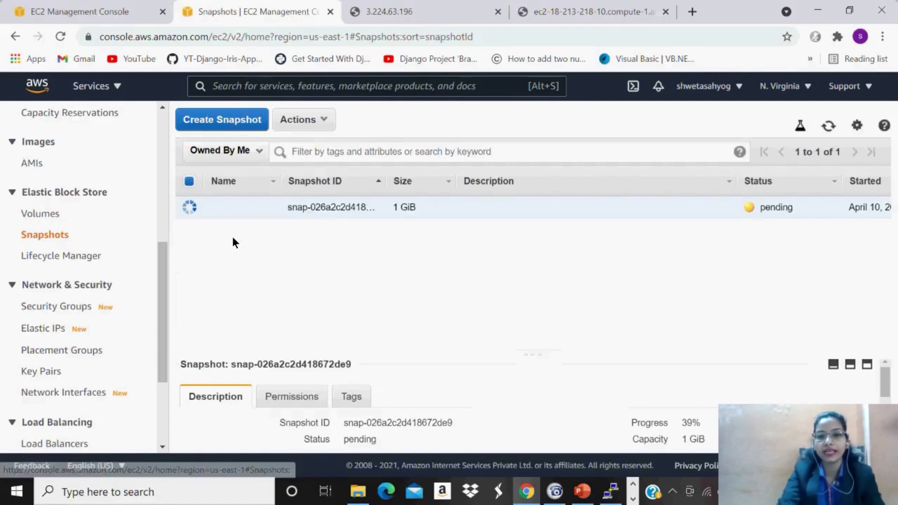
pyautogui.click(831, 125)
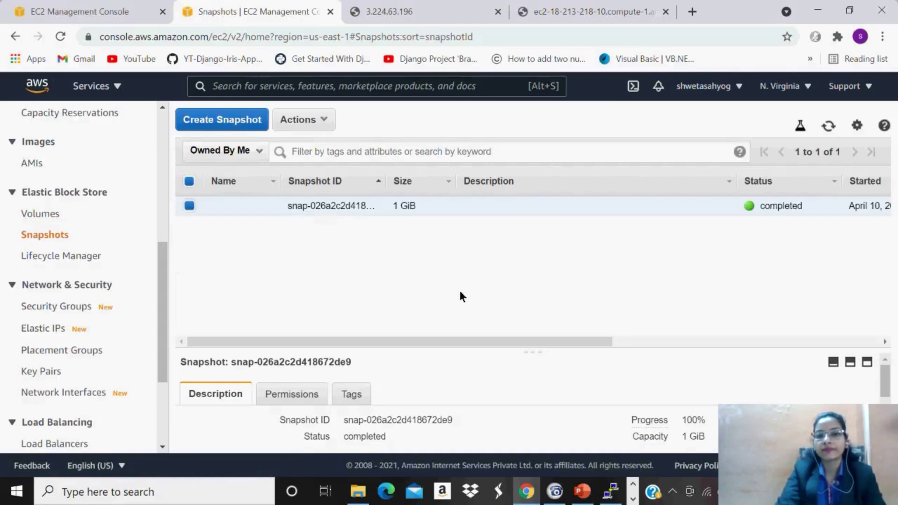
pyautogui.click(41, 213)
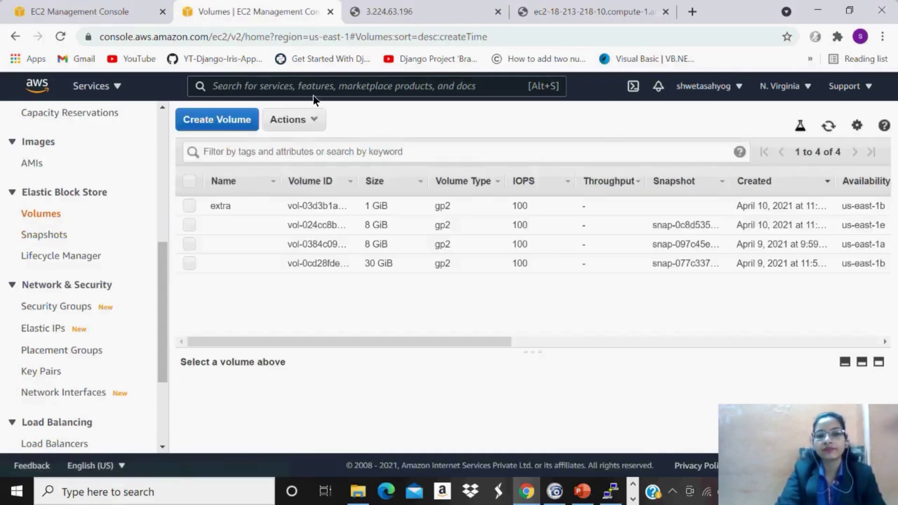
pyautogui.click(835, 124)
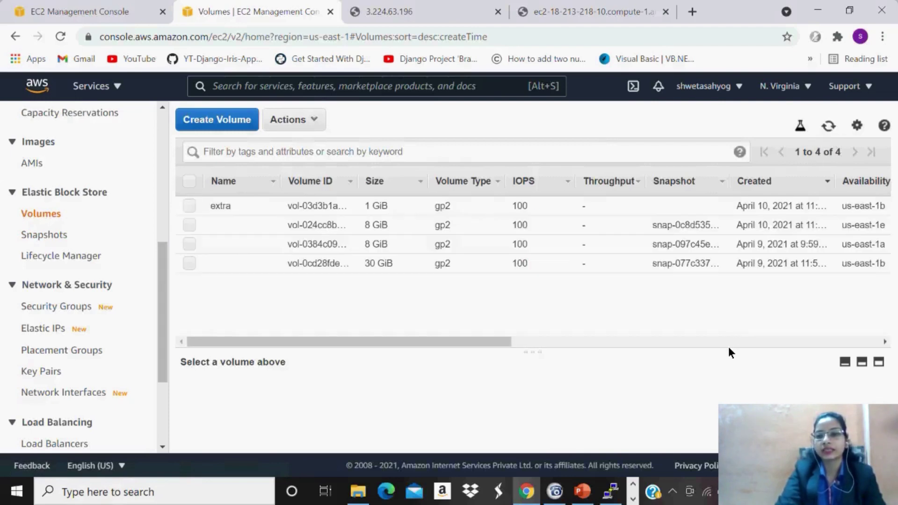
# Refresh and scroll the Volumes list to check the extra volume's deleting state.
pyautogui.hscroll(6, 728, 348)
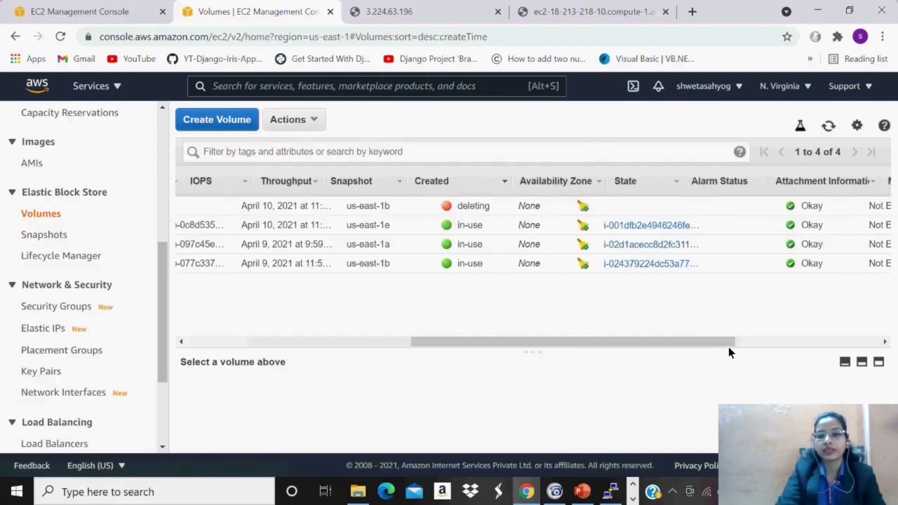
pyautogui.hscroll(3, 728, 346)
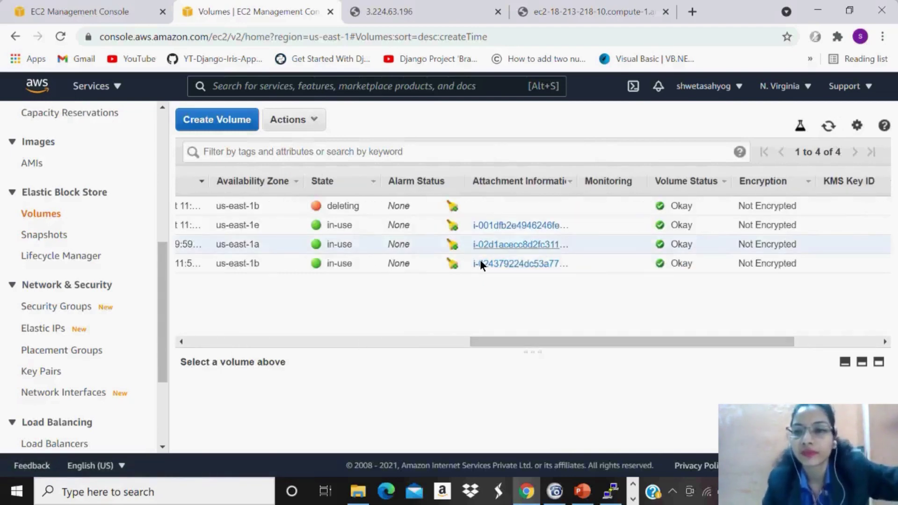
pyautogui.click(827, 128)
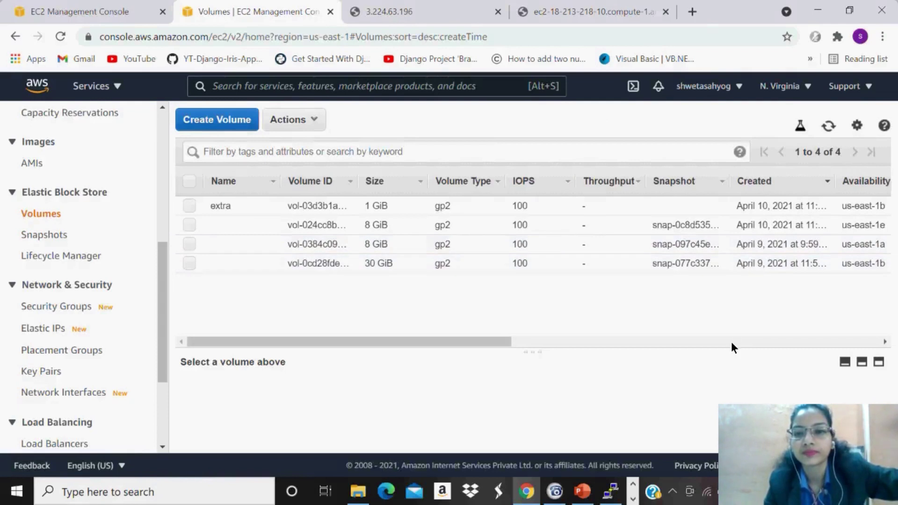
pyautogui.hscroll(4, 731, 341)
pyautogui.hscroll(3, 731, 343)
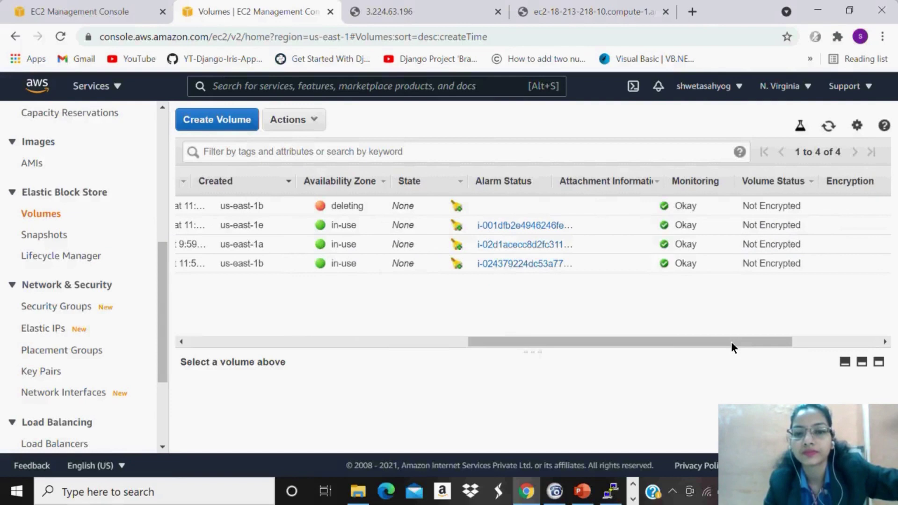
pyautogui.click(731, 342)
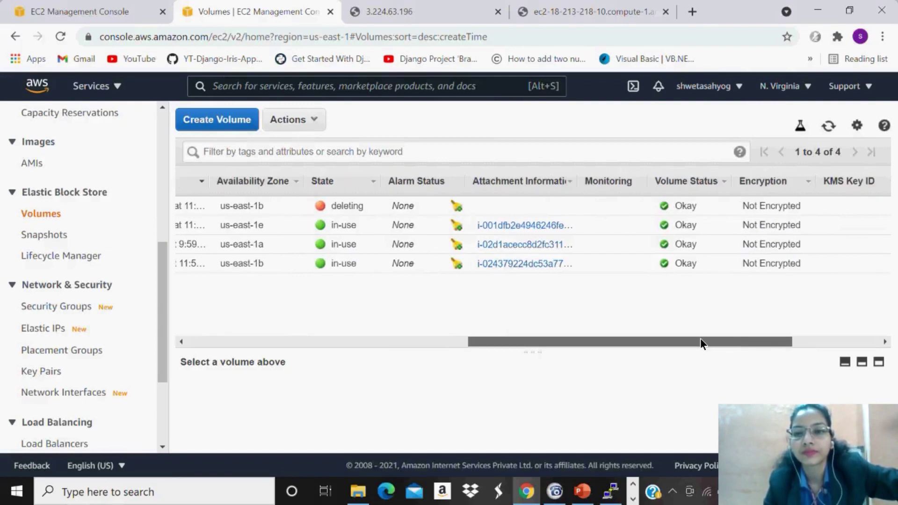
pyautogui.hscroll(-2, 700, 339)
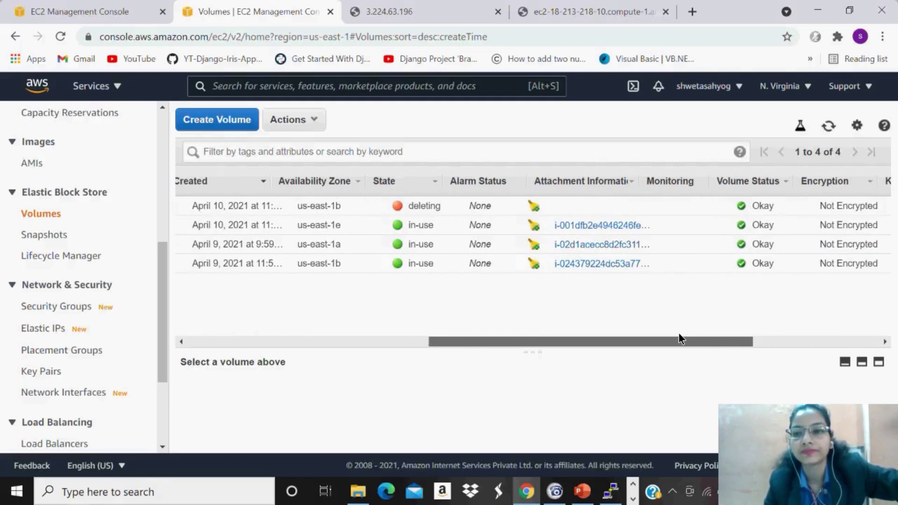
pyautogui.hscroll(-2, 679, 338)
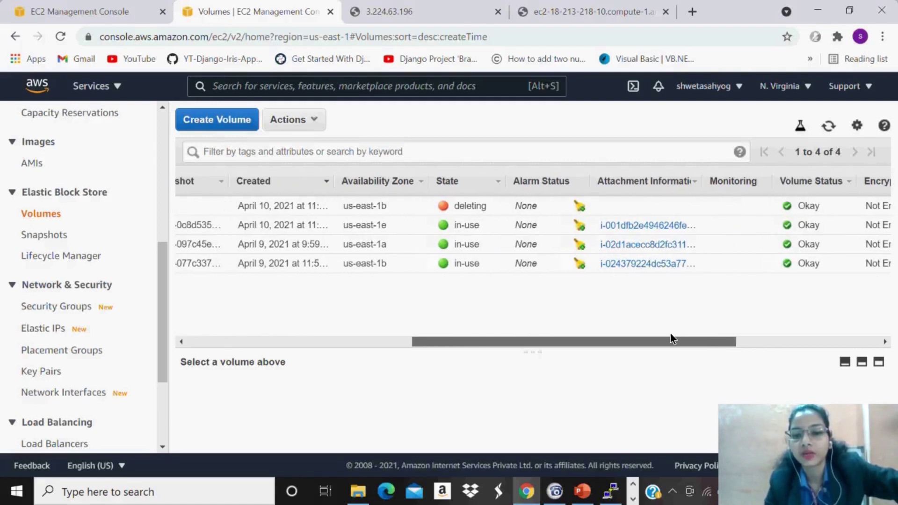
pyautogui.hscroll(-2, 670, 334)
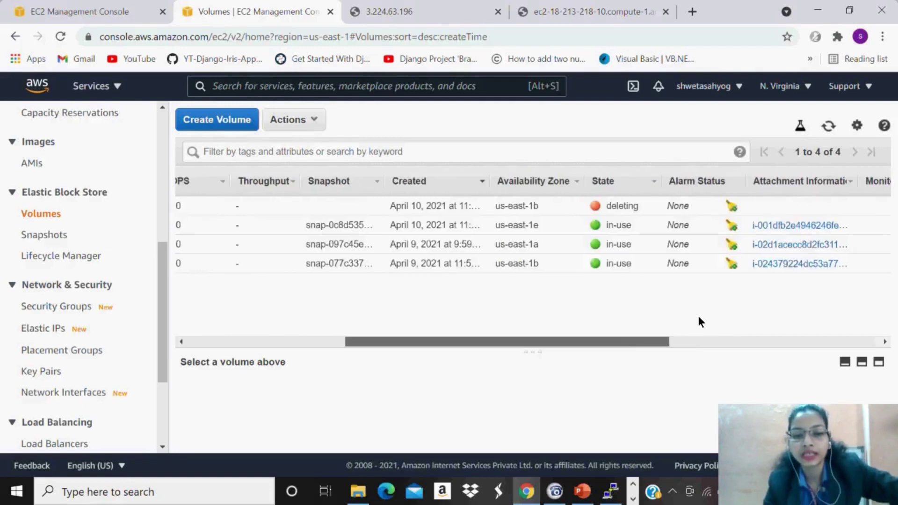
pyautogui.hscroll(3, 699, 318)
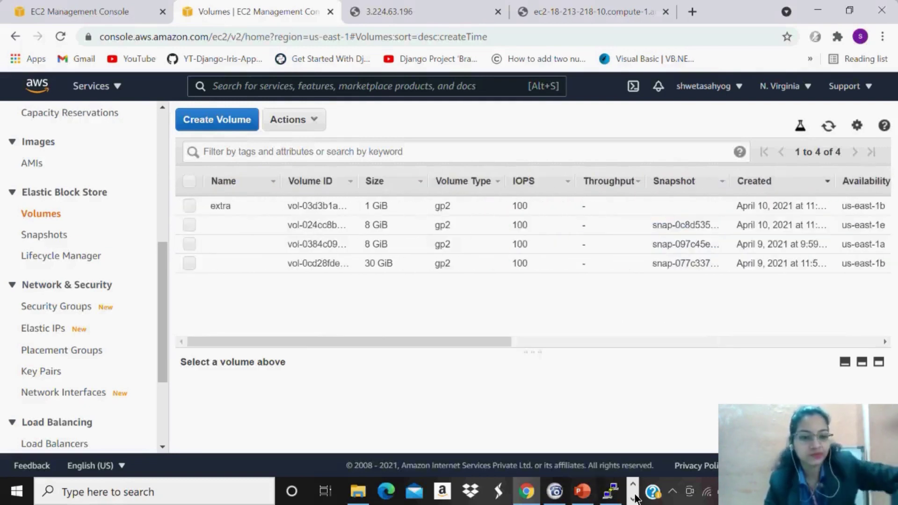
pyautogui.click(610, 492)
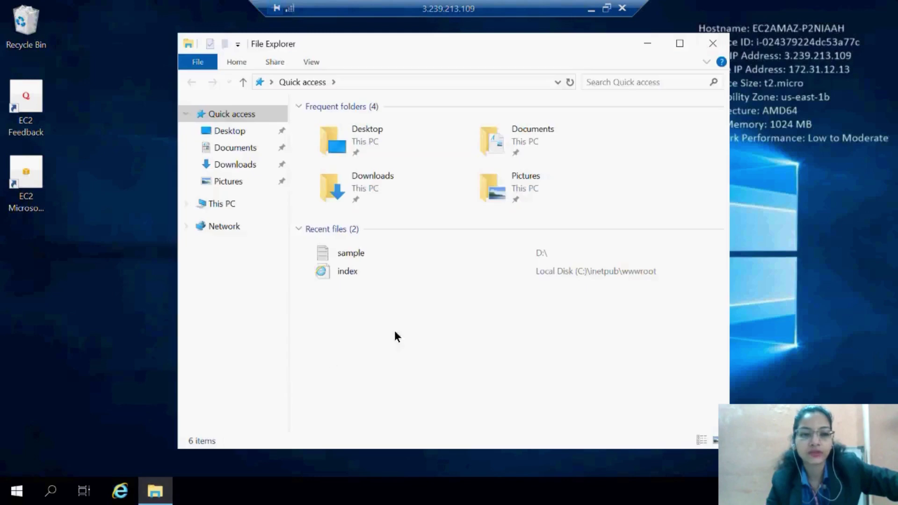
# View This PC on the server, showing only Local Disk (C:), then minimize the session.
pyautogui.click(233, 201)
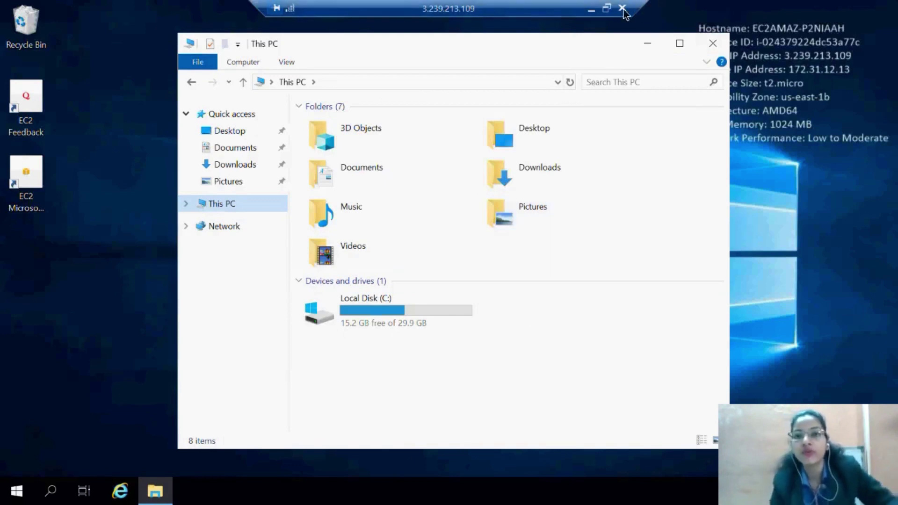
pyautogui.click(596, 12)
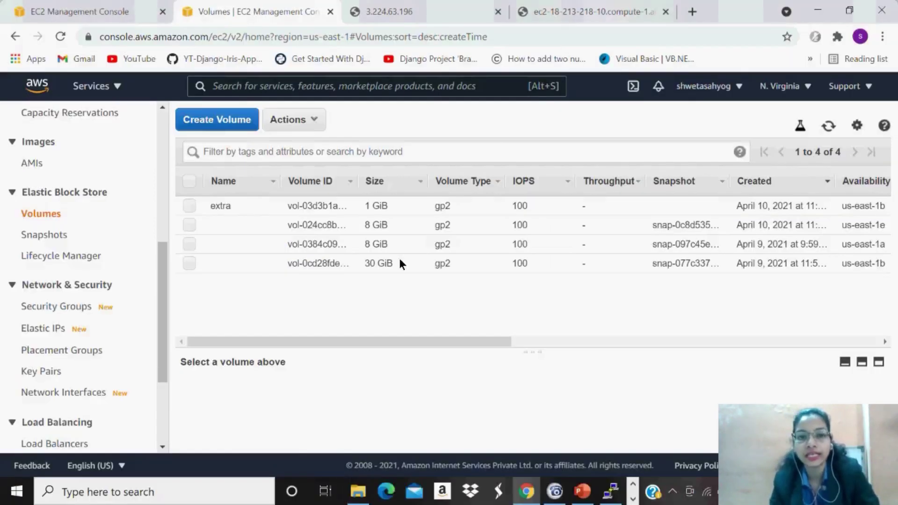
# Create a 1 GiB volume from the snapshot using the default settings.
pyautogui.moveTo(390, 341); pyautogui.dragTo(55, 293)
pyautogui.click(51, 235)
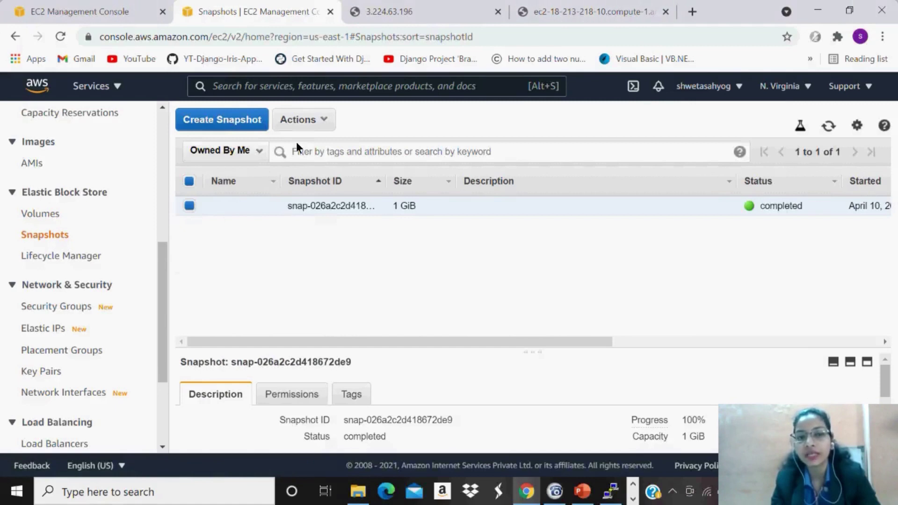
pyautogui.click(322, 123)
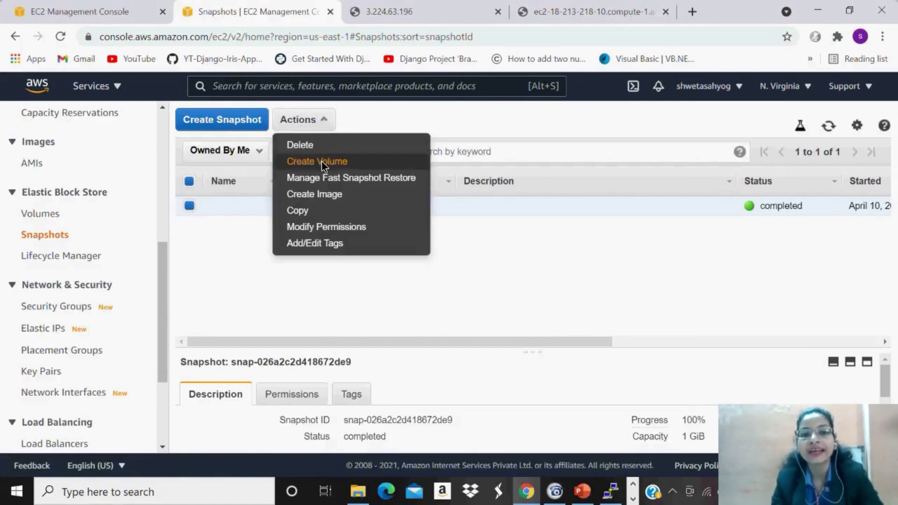
pyautogui.click(321, 162)
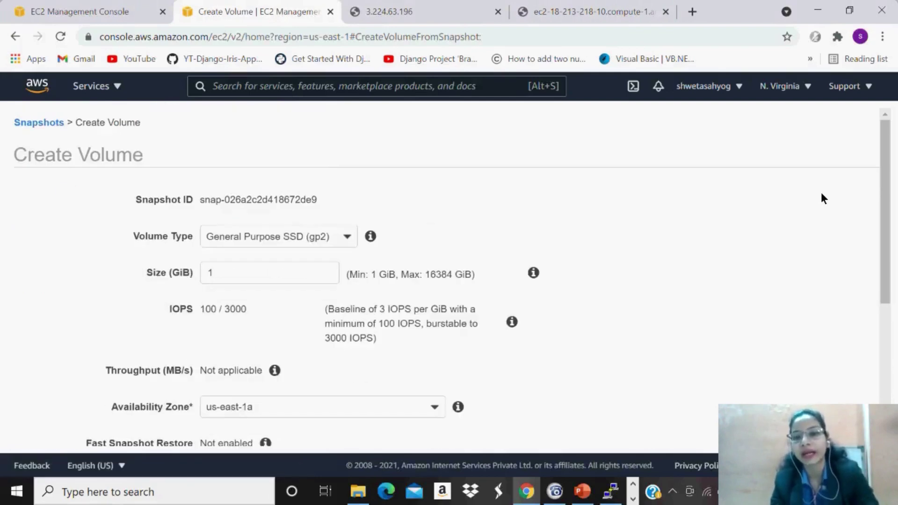
pyautogui.moveTo(881, 270); pyautogui.dragTo(887, 381)
pyautogui.click(832, 423)
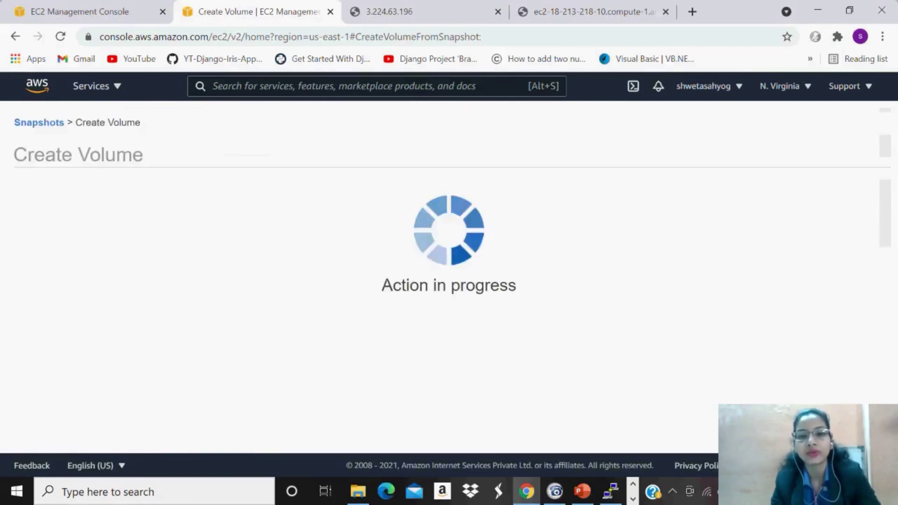
pyautogui.click(651, 280)
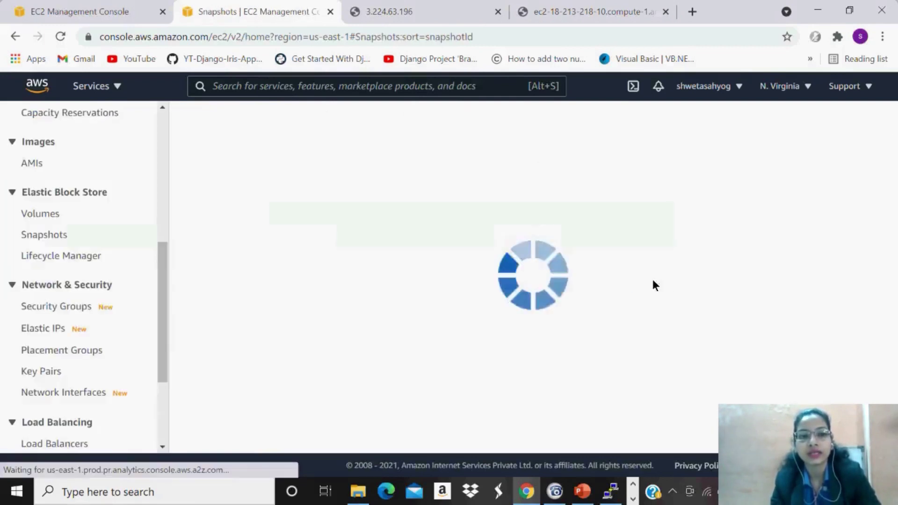
# Create a second volume from the snapshot in availability zone us-east-1b.
pyautogui.click(313, 202)
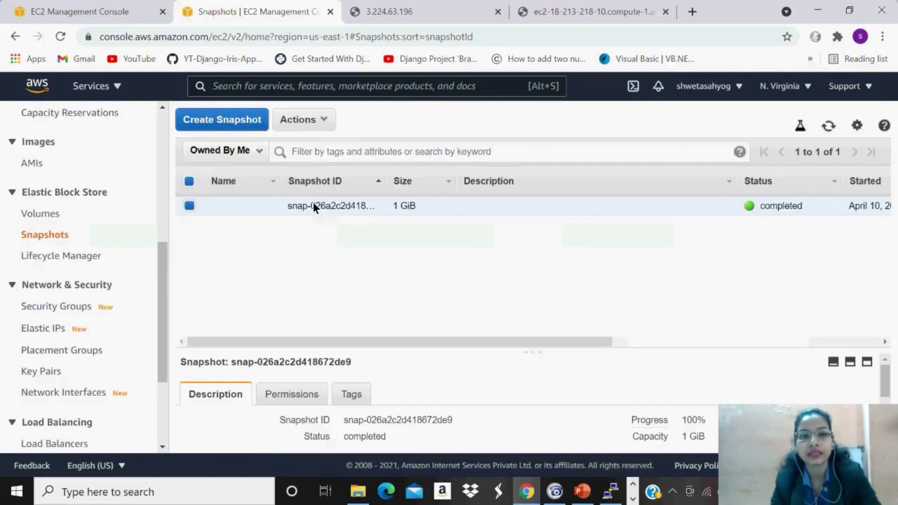
pyautogui.click(250, 119)
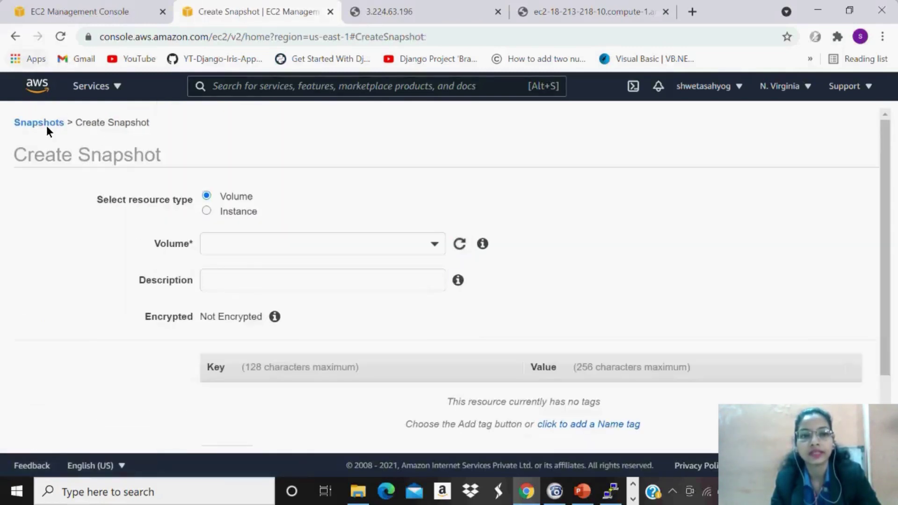
pyautogui.click(47, 124)
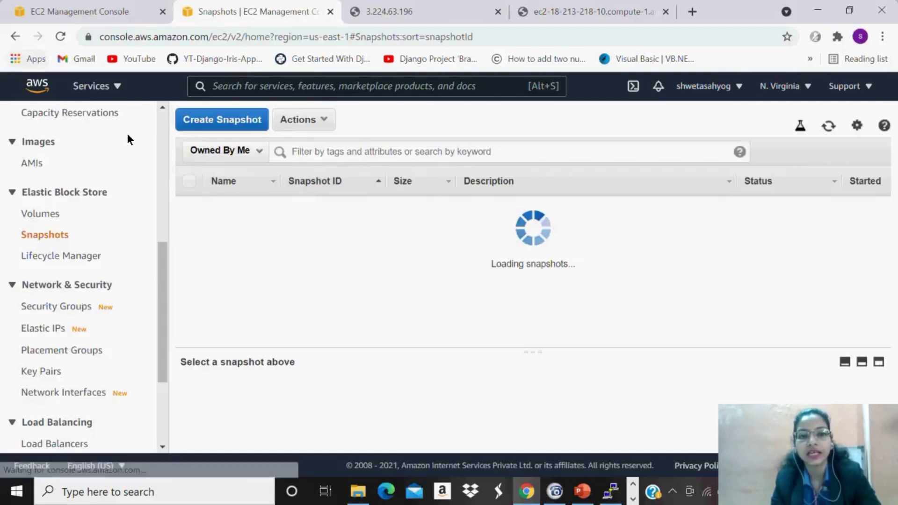
pyautogui.click(319, 121)
pyautogui.click(316, 163)
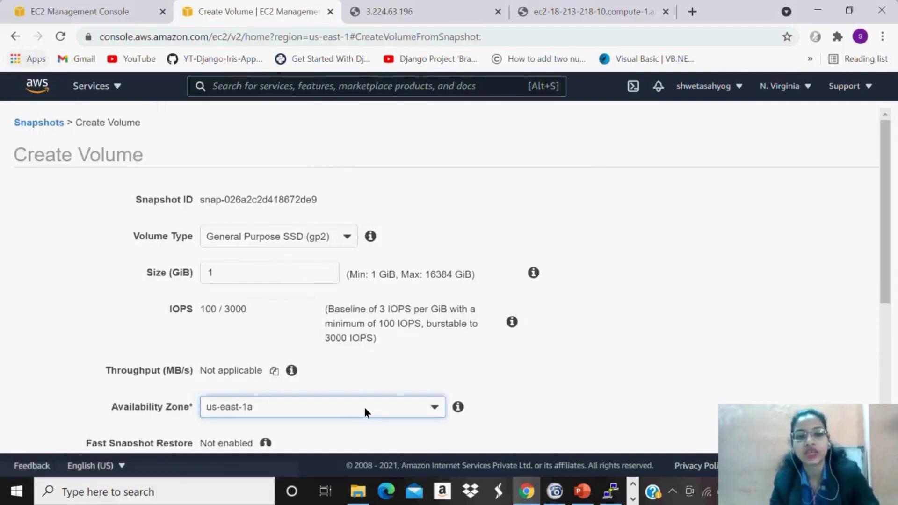
pyautogui.click(364, 407)
pyautogui.click(270, 320)
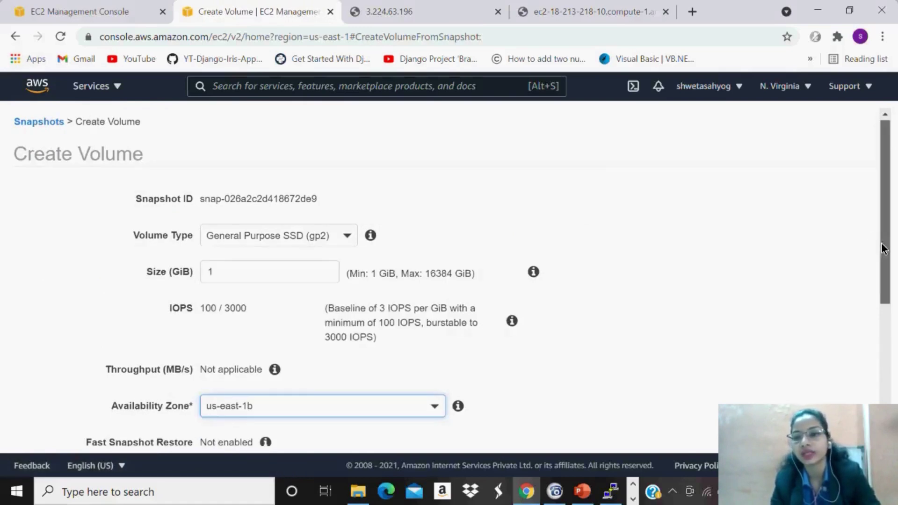
pyautogui.scroll(-1, 889, 266)
pyautogui.moveTo(891, 271); pyautogui.dragTo(894, 316)
pyautogui.scroll(-3, 894, 316)
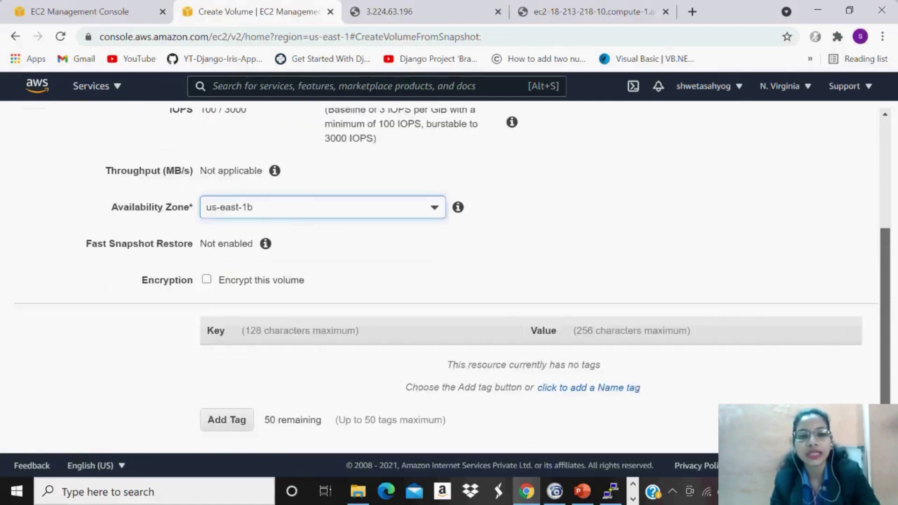
pyautogui.click(714, 361)
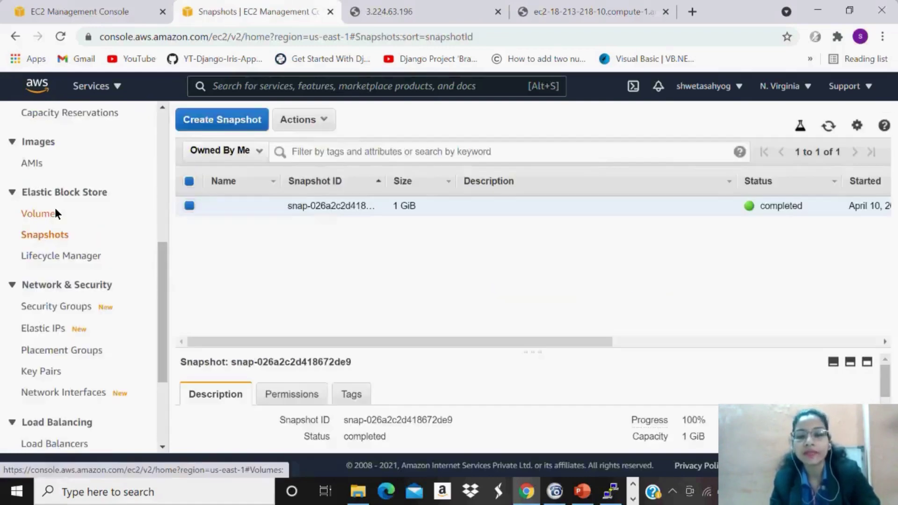
pyautogui.click(54, 211)
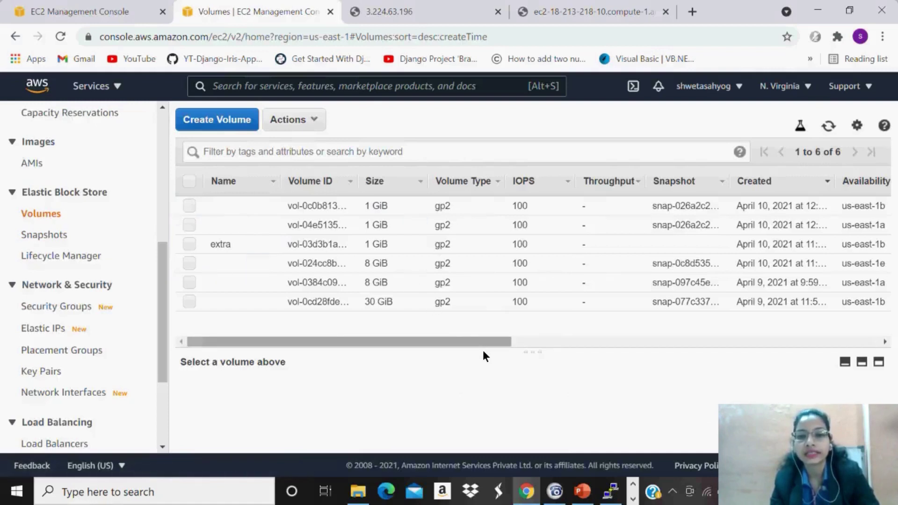
# Delete the duplicate snapshot-based 1 GiB volume in us-east-1a.
pyautogui.moveTo(488, 344)
pyautogui.mouseDown()
pyautogui.moveTo(593, 338)
pyautogui.moveTo(500, 342)
pyautogui.mouseUp()
pyautogui.click(471, 222)
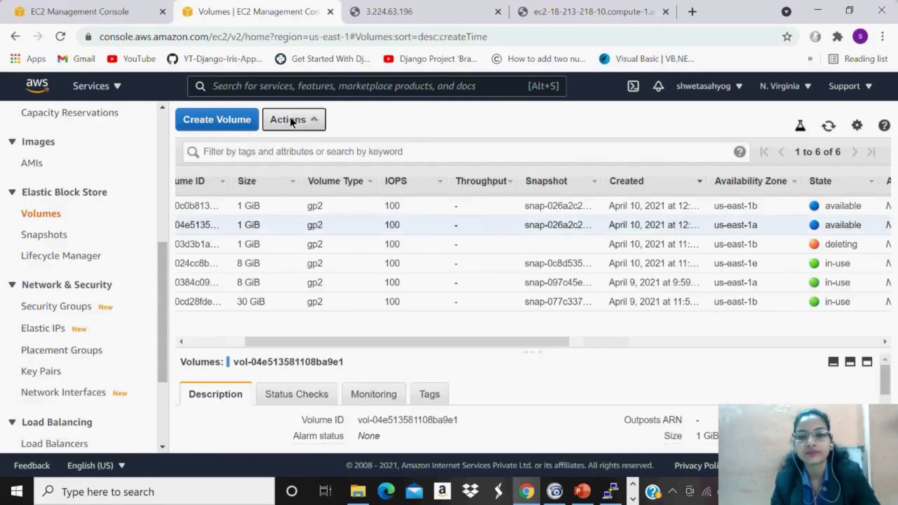
pyautogui.click(289, 118)
pyautogui.click(310, 192)
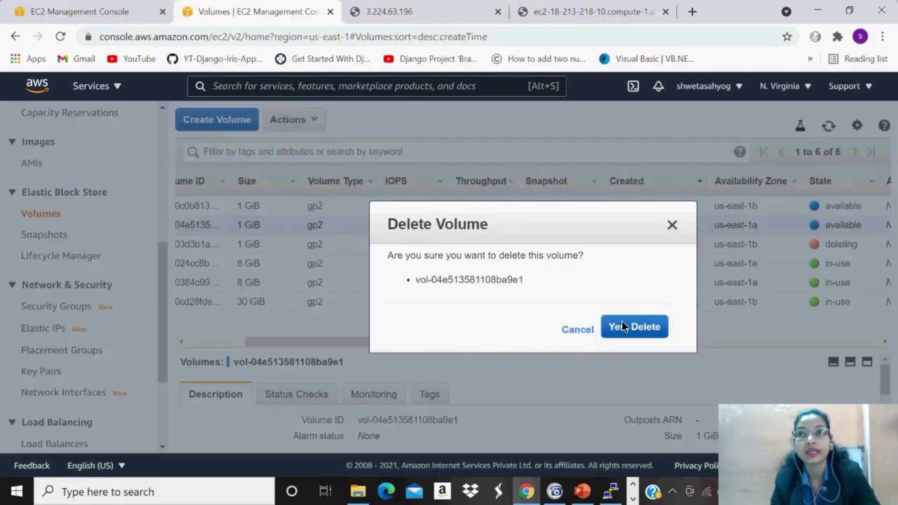
pyautogui.click(622, 322)
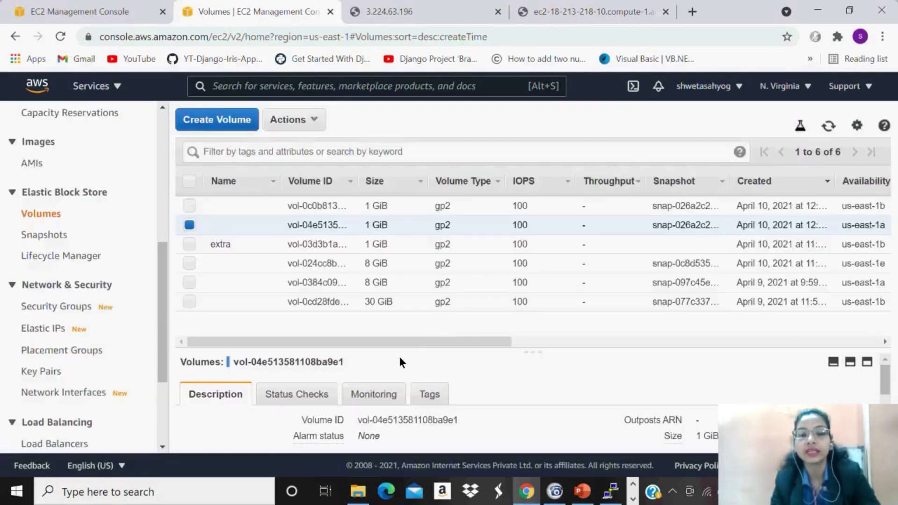
pyautogui.moveTo(417, 341); pyautogui.dragTo(492, 341)
# Name the new us-east-1b volume 'backup'.
pyautogui.click(267, 205)
pyautogui.write('backup')
pyautogui.press('Return')
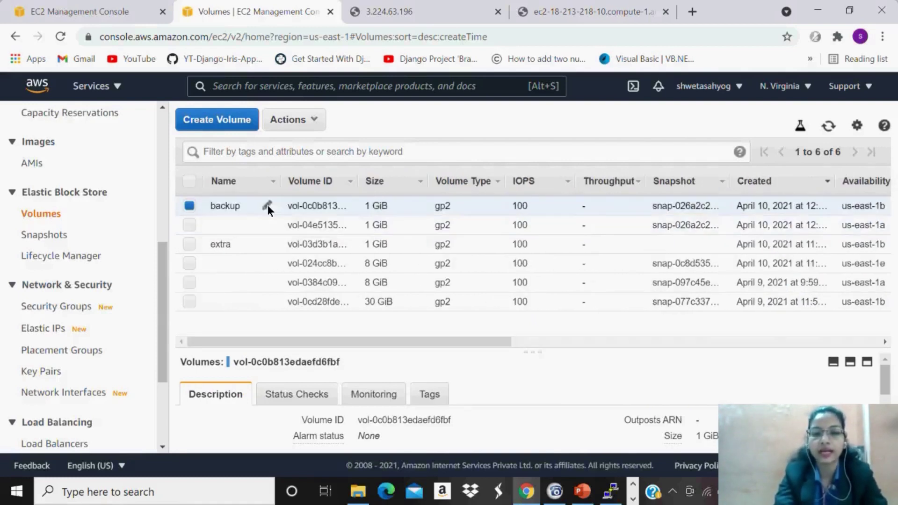
# Attach the backup volume to the Windows instance and refresh the volumes list to confirm.
pyautogui.click(303, 118)
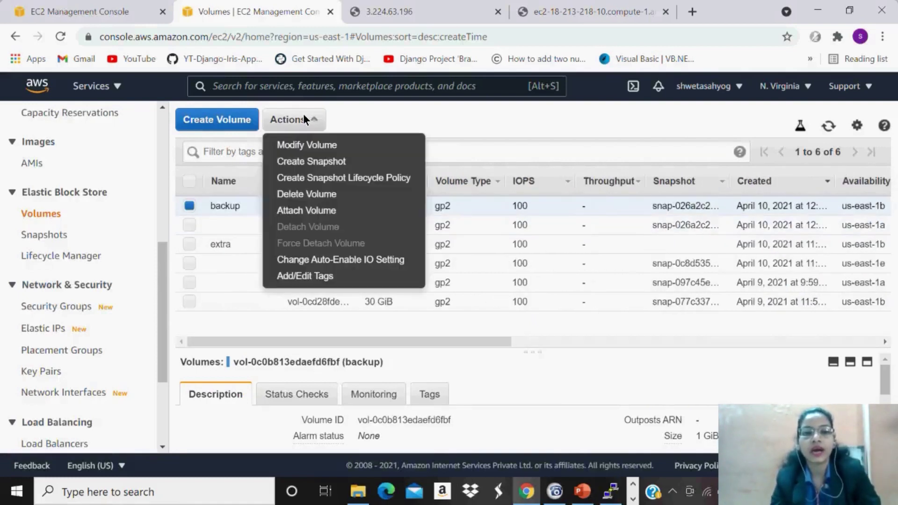
pyautogui.click(309, 212)
pyautogui.click(546, 271)
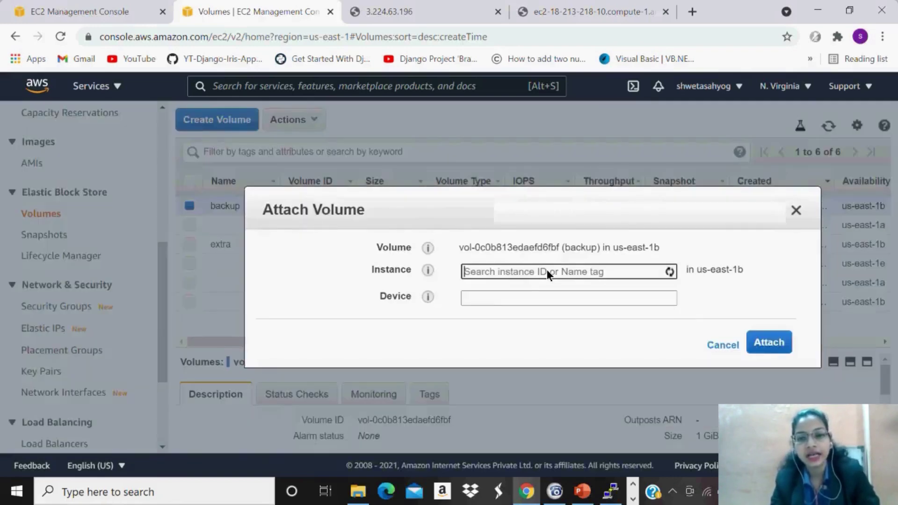
pyautogui.click(512, 296)
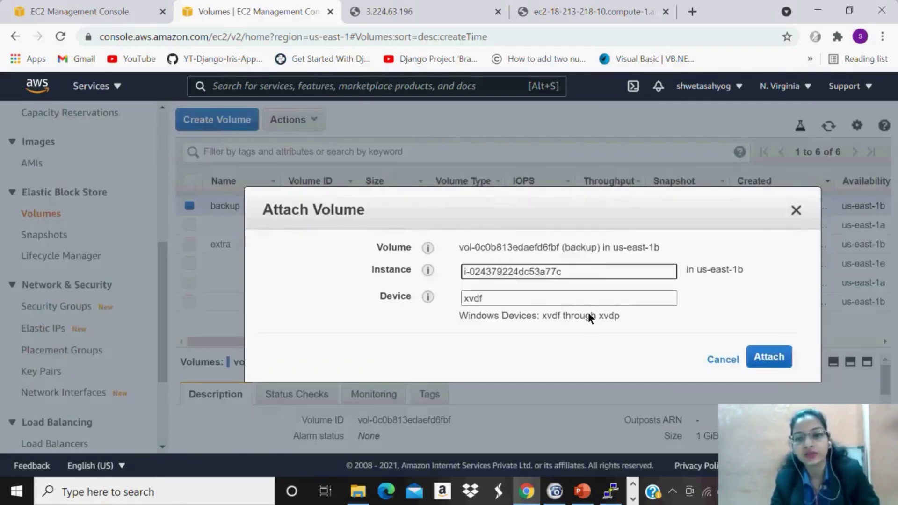
pyautogui.click(780, 363)
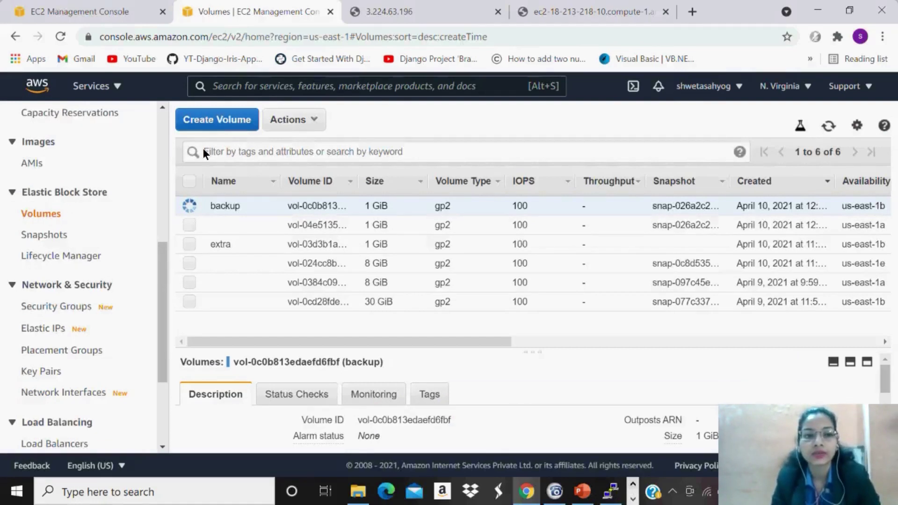
pyautogui.click(831, 123)
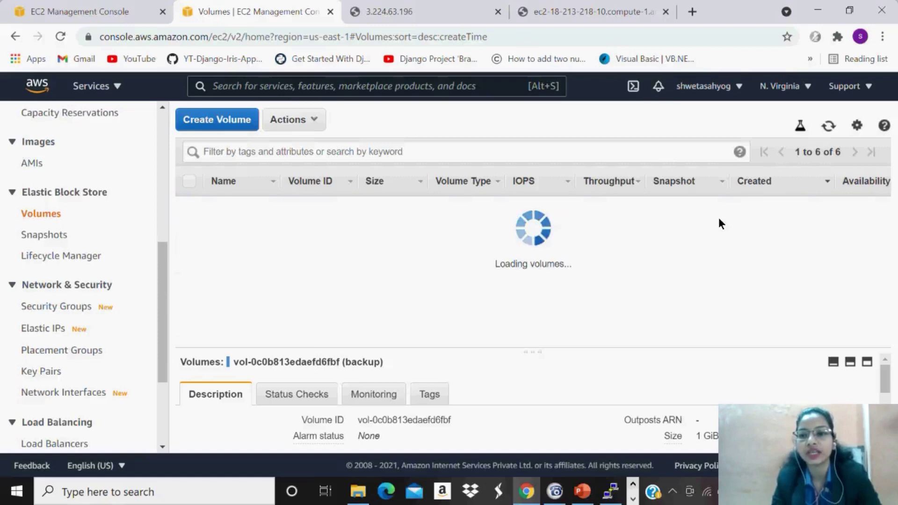
pyautogui.moveTo(454, 342); pyautogui.dragTo(609, 338)
pyautogui.hscroll(3, 609, 339)
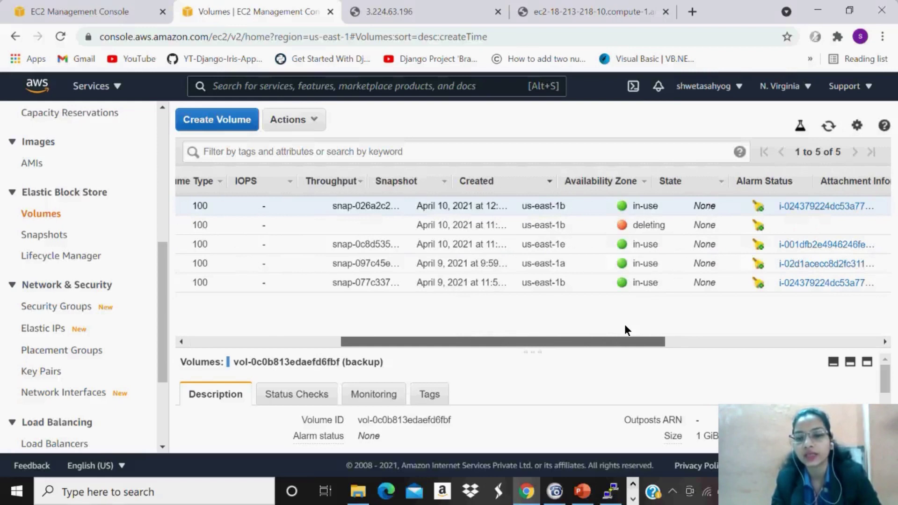
pyautogui.hscroll(3, 626, 327)
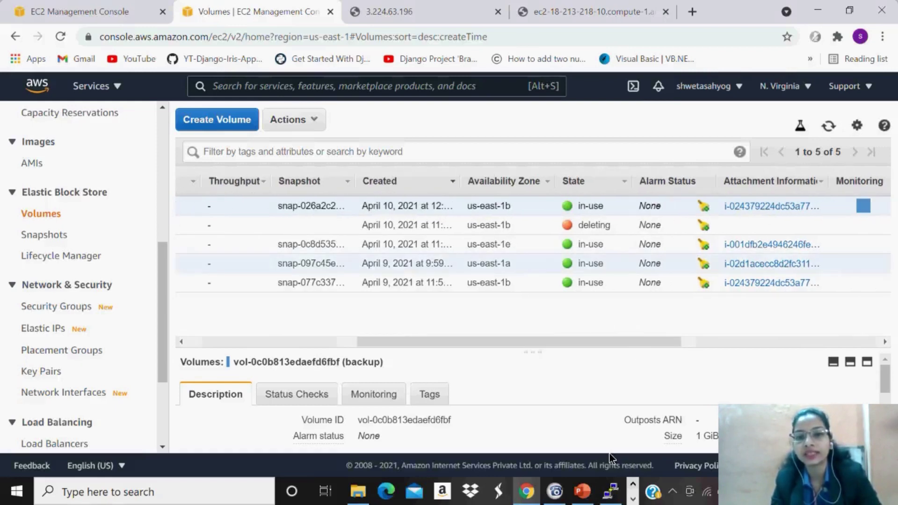
pyautogui.click(610, 491)
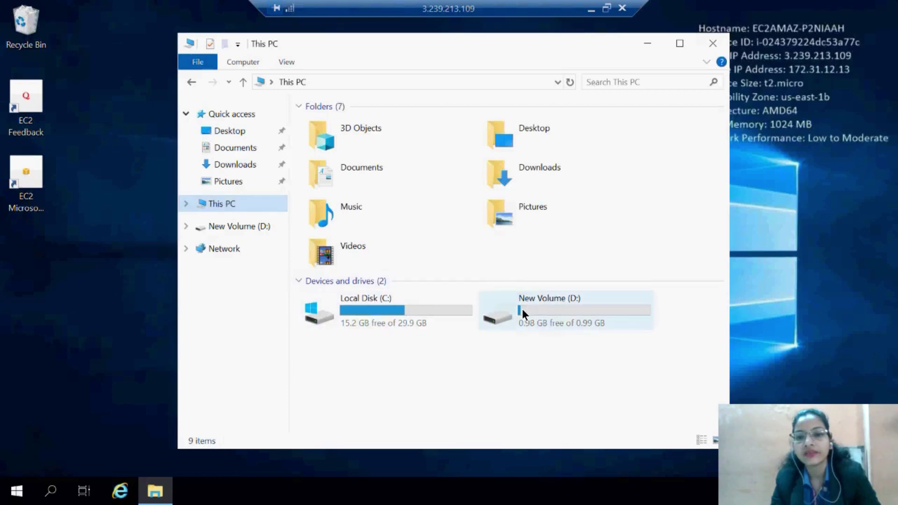
# Open New Volume (D:) to reveal the restored 8-byte sample text file.
pyautogui.doubleClick(522, 309)
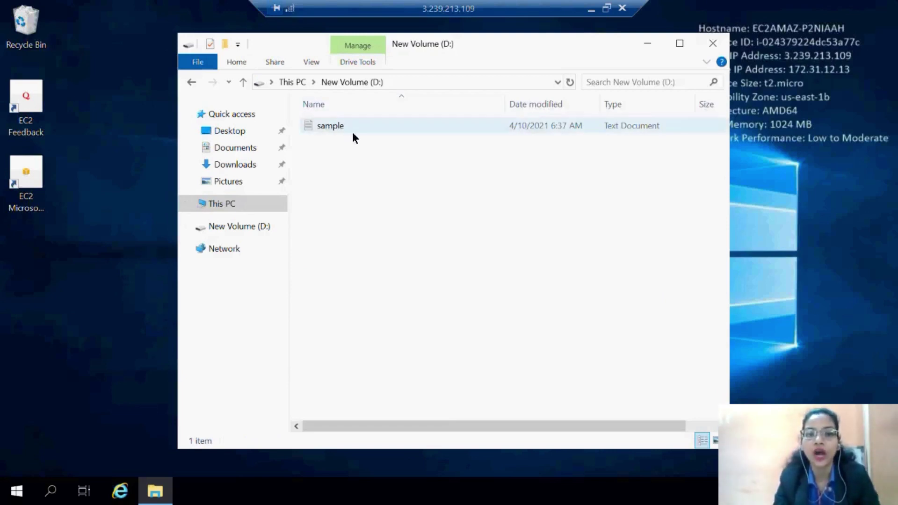
pyautogui.moveTo(337, 125)
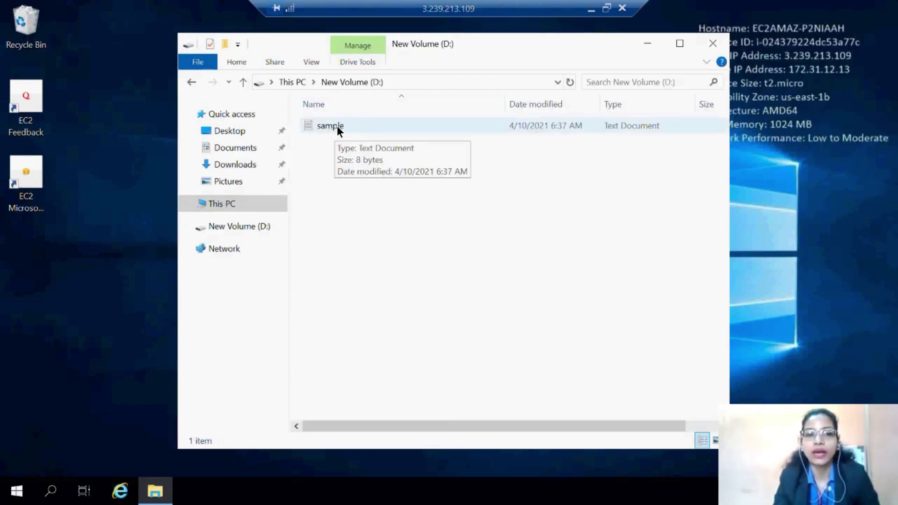